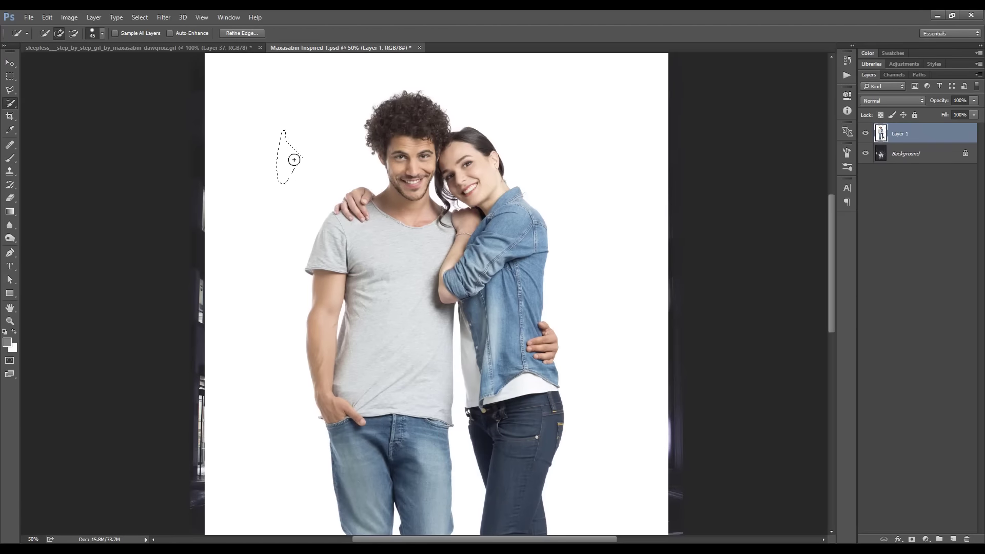
# Quick-select the white background around the couple, including the gap between the man's arm and torso
pyautogui.press(']')
pyautogui.press(']')
pyautogui.press(']')
pyautogui.moveTo(294, 159); pyautogui.dragTo(255, 154)
pyautogui.moveTo(549, 126); pyautogui.dragTo(594, 233)
pyautogui.scroll(-5, 594, 234)
pyautogui.scroll(-5, 611, 348)
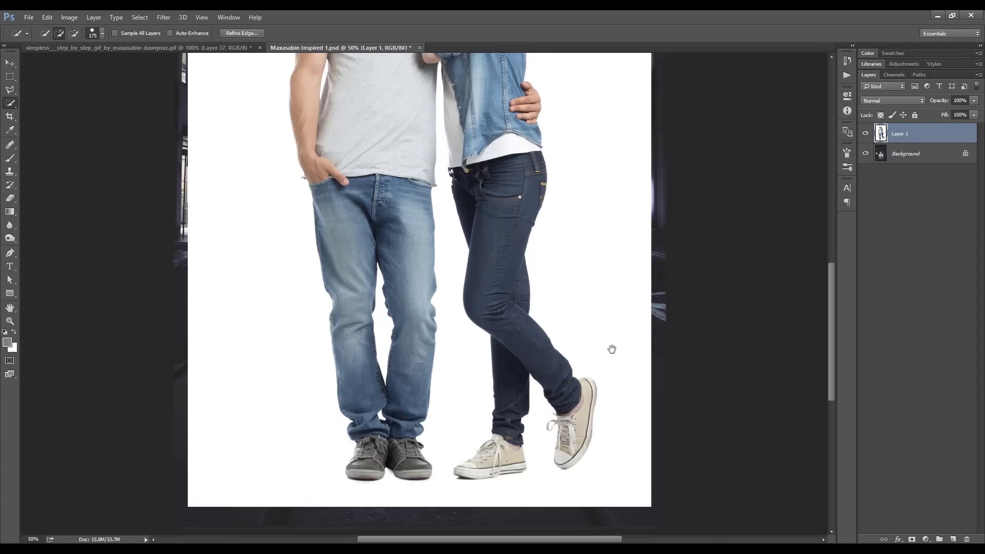
pyautogui.press('x')
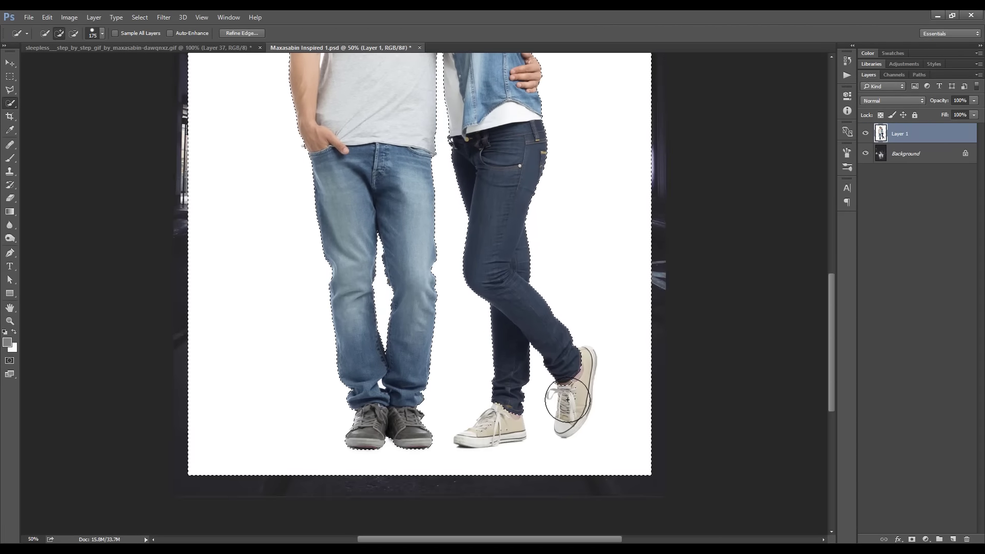
pyautogui.scroll(5, 483, 437)
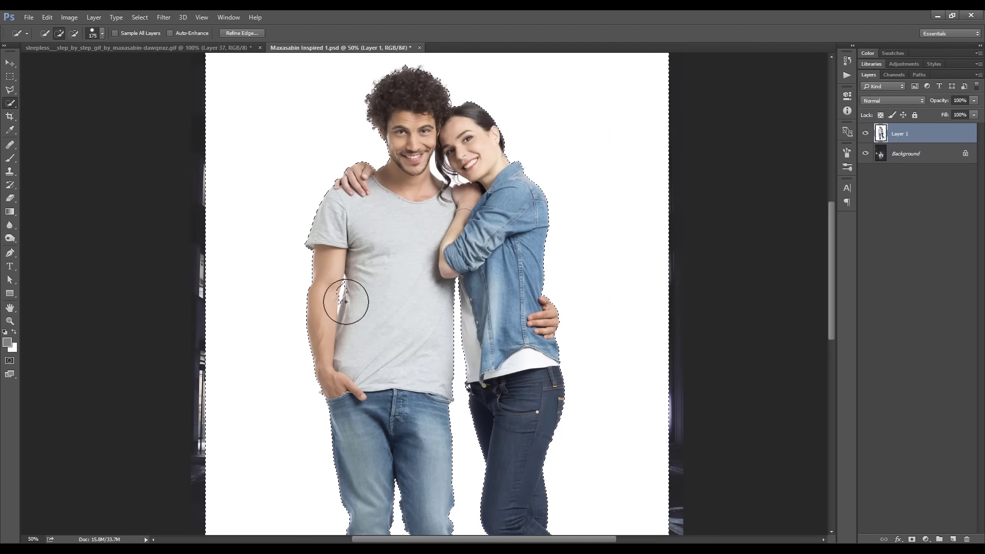
pyautogui.click(343, 291)
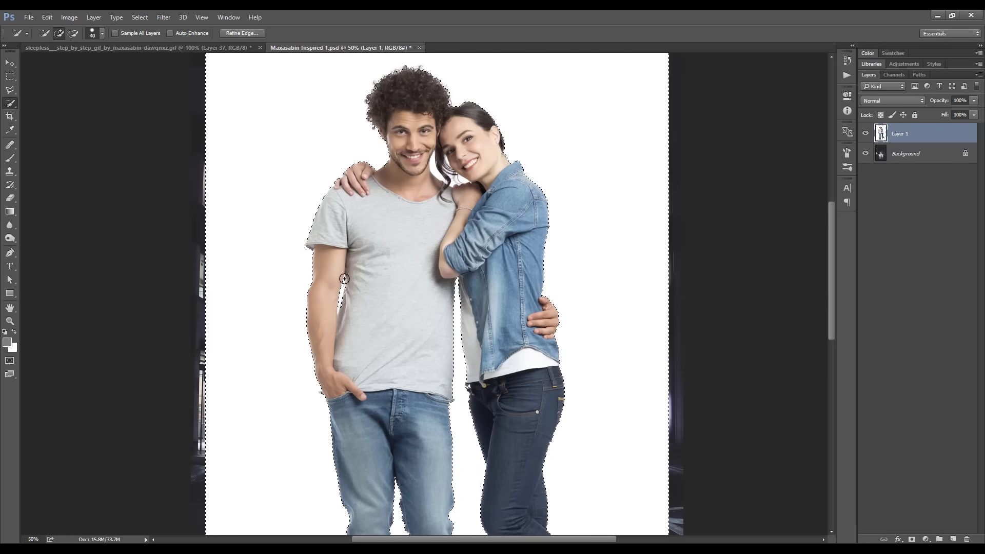
pyautogui.keyDown('alt'); pyautogui.click(348, 299); pyautogui.keyUp('alt')
# Add a layer mask hiding the white background, then zoom in and ready a brush for mask edits
pyautogui.click(912, 540)
pyautogui.hotkey('ctrl', '+')
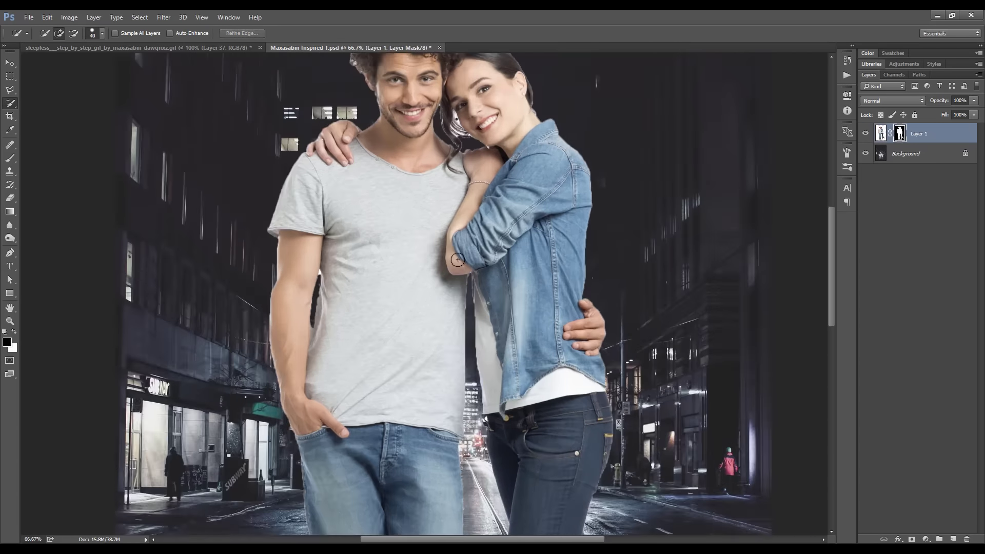
pyautogui.scroll(-5, 425, 298)
pyautogui.scroll(-5, 426, 298)
pyautogui.hotkey('ctrl', '+')
pyautogui.press('b')
pyautogui.rightClick(462, 356)
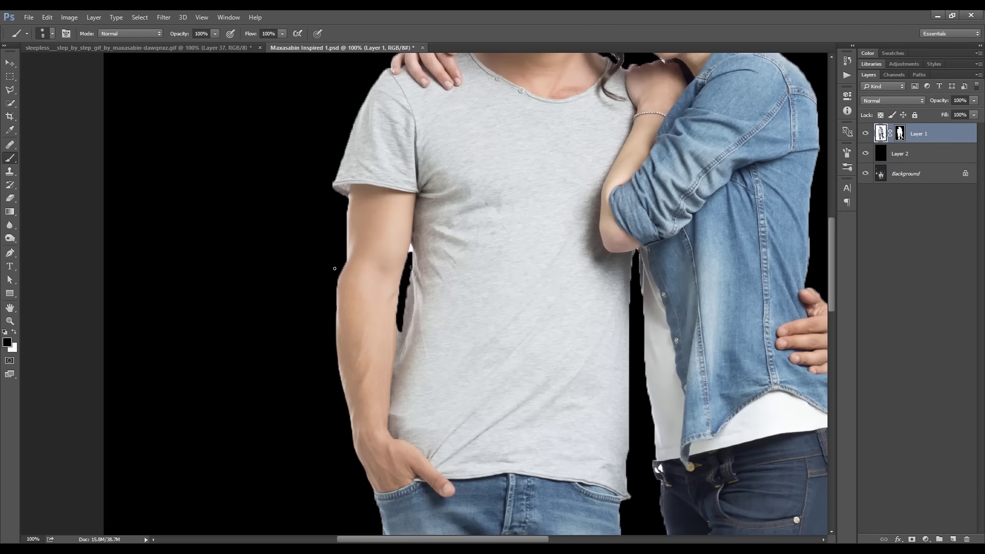
# Paint out the white fringe along the top of the woman's hair on the mask
pyautogui.press('x')
pyautogui.hotkey('ctrl', '+')
pyautogui.scroll(2, 268, 224)
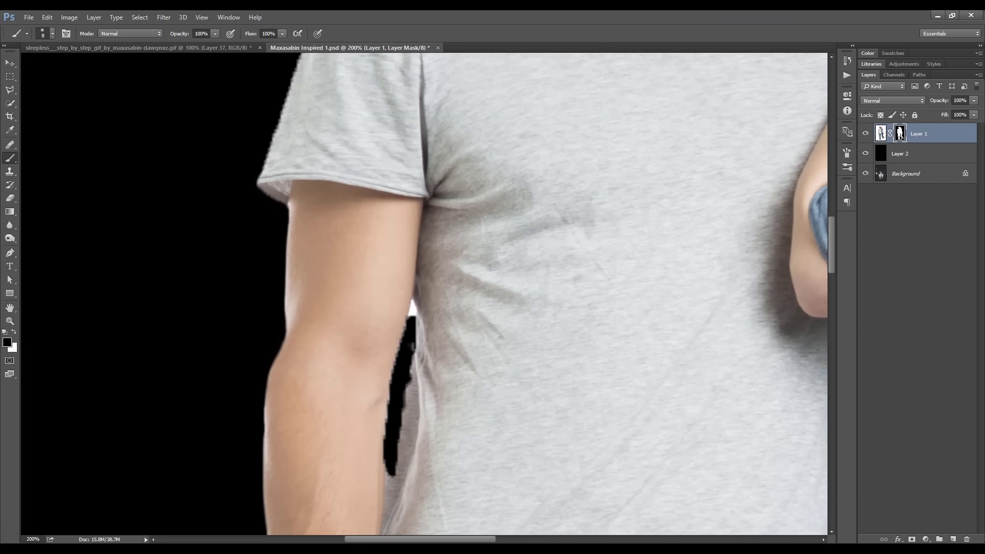
pyautogui.scroll(3, 289, 248)
pyautogui.scroll(3, 312, 272)
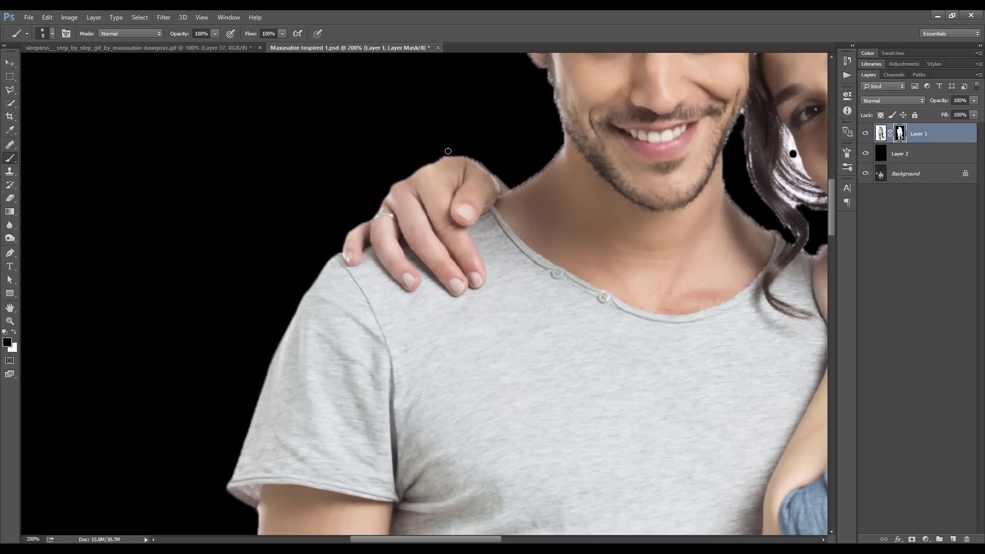
pyautogui.scroll(3, 513, 189)
pyautogui.press('[')
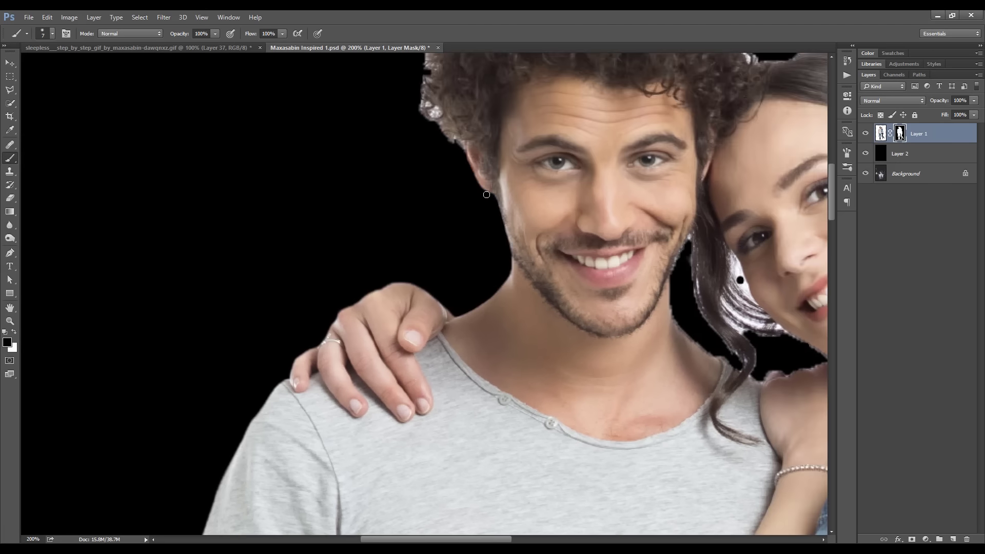
pyautogui.scroll(3, 486, 195)
pyautogui.press(']')
pyautogui.press(']')
pyautogui.press(']')
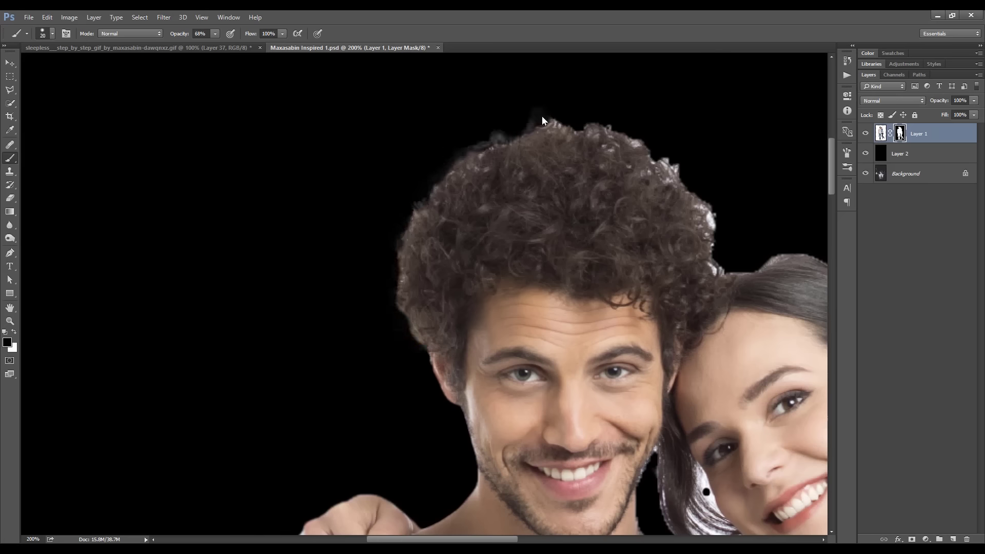
pyautogui.scroll(2, 564, 169)
pyautogui.scroll(-5, 626, 257)
pyautogui.moveTo(182, 33); pyautogui.dragTo(196, 38)
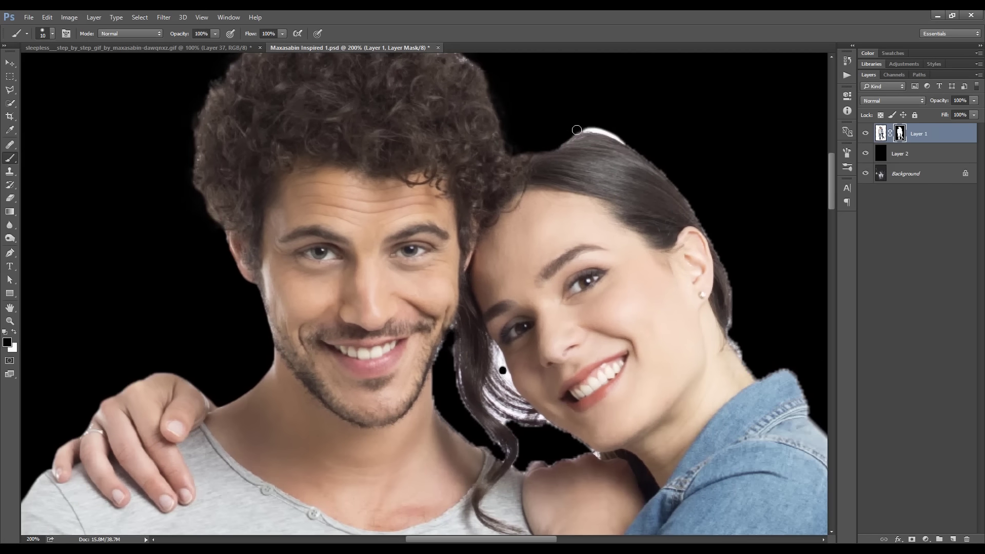
pyautogui.moveTo(577, 130); pyautogui.dragTo(623, 141)
# Clean the white fringe along the denim jacket edge with a larger brush
pyautogui.hscroll(3, 623, 141)
pyautogui.scroll(-1, 618, 192)
pyautogui.scroll(-2, 636, 303)
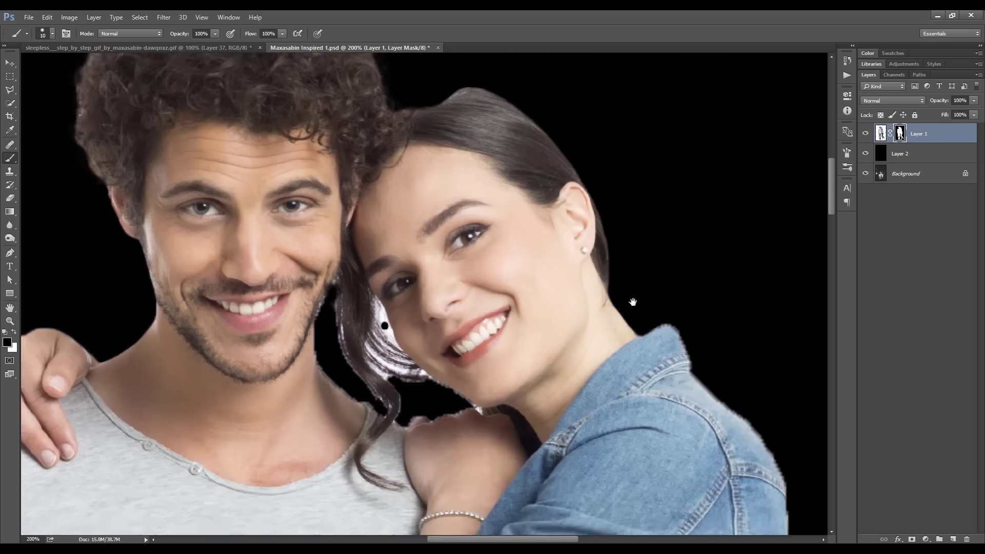
pyautogui.hscroll(2, 636, 302)
pyautogui.scroll(-2, 616, 287)
pyautogui.hscroll(2, 607, 272)
pyautogui.scroll(-2, 659, 377)
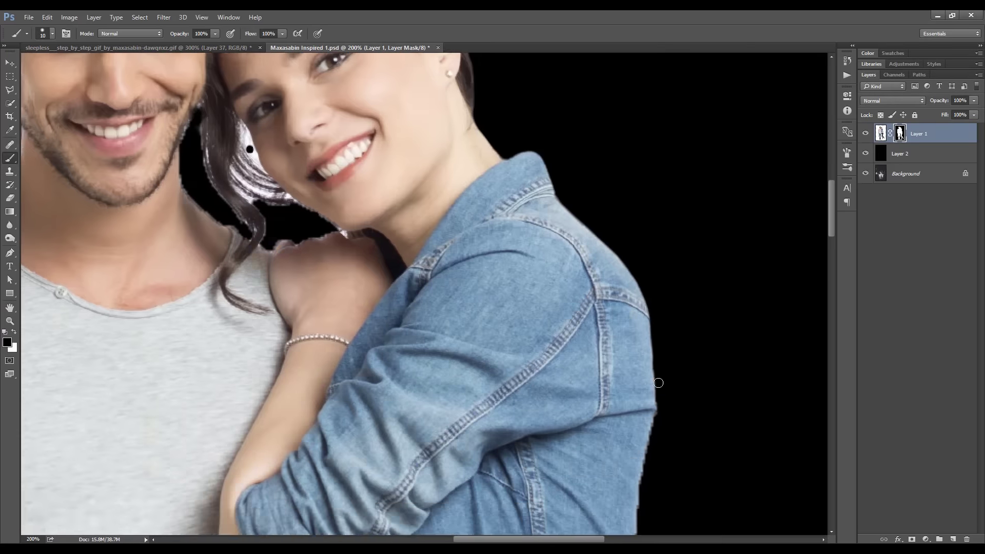
pyautogui.scroll(-5, 642, 359)
pyautogui.scroll(-1, 631, 369)
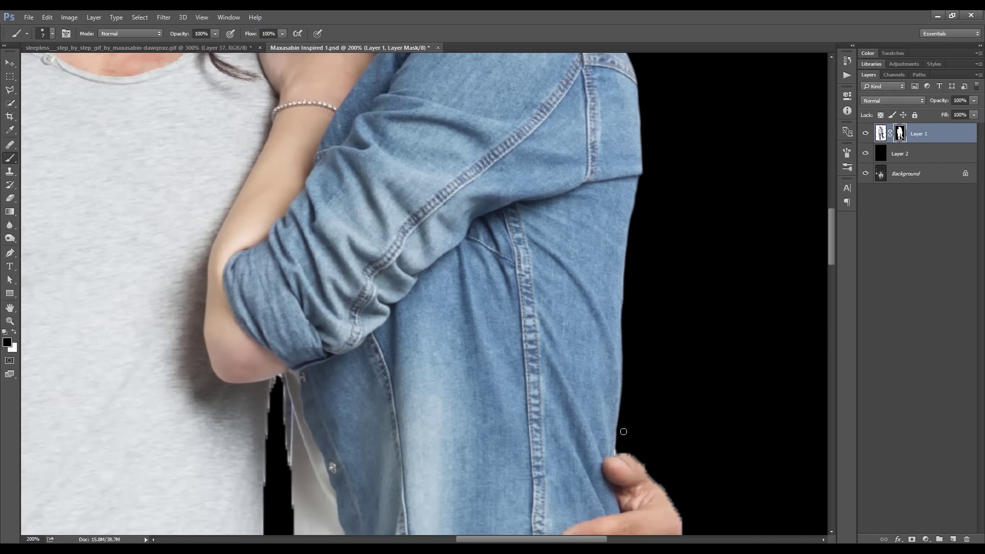
pyautogui.scroll(-1, 636, 477)
pyautogui.hscroll(1, 636, 477)
pyautogui.scroll(-1, 618, 433)
pyautogui.hscroll(1, 618, 434)
pyautogui.scroll(-1, 597, 403)
pyautogui.press(']')
pyautogui.press(']')
pyautogui.press(']')
pyautogui.scroll(-1, 590, 421)
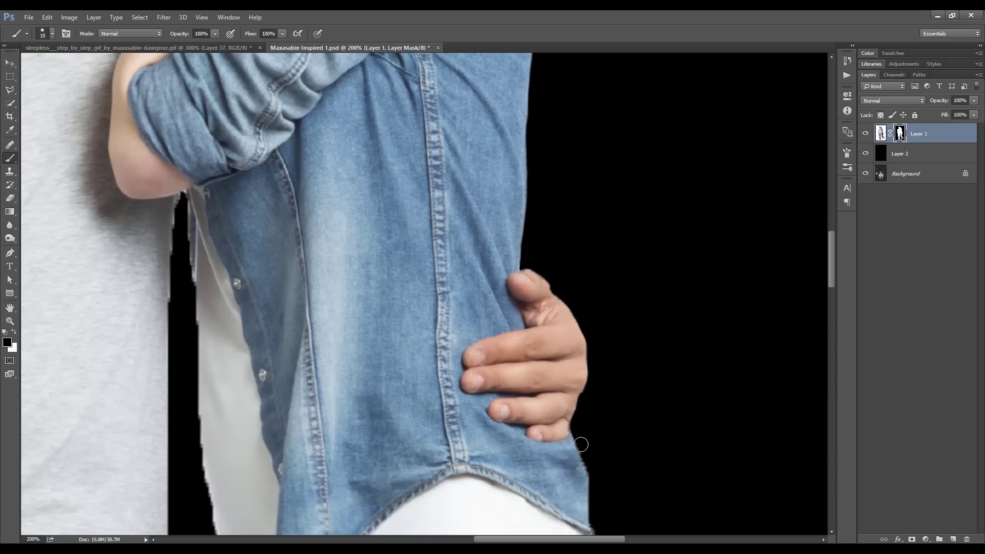
pyautogui.scroll(-3, 575, 434)
pyautogui.scroll(-2, 549, 415)
pyautogui.hscroll(1, 549, 415)
pyautogui.scroll(-2, 532, 415)
pyautogui.hscroll(1, 532, 416)
pyautogui.scroll(-3, 533, 410)
pyautogui.hscroll(-1, 541, 354)
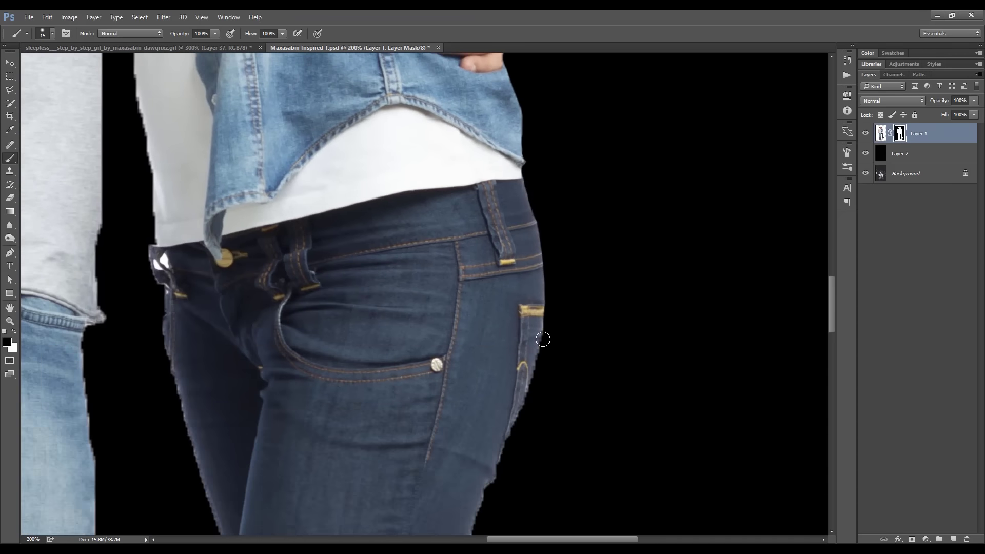
pyautogui.scroll(-3, 530, 395)
pyautogui.hscroll(-1, 497, 426)
pyautogui.scroll(-3, 495, 379)
pyautogui.hscroll(-1, 487, 410)
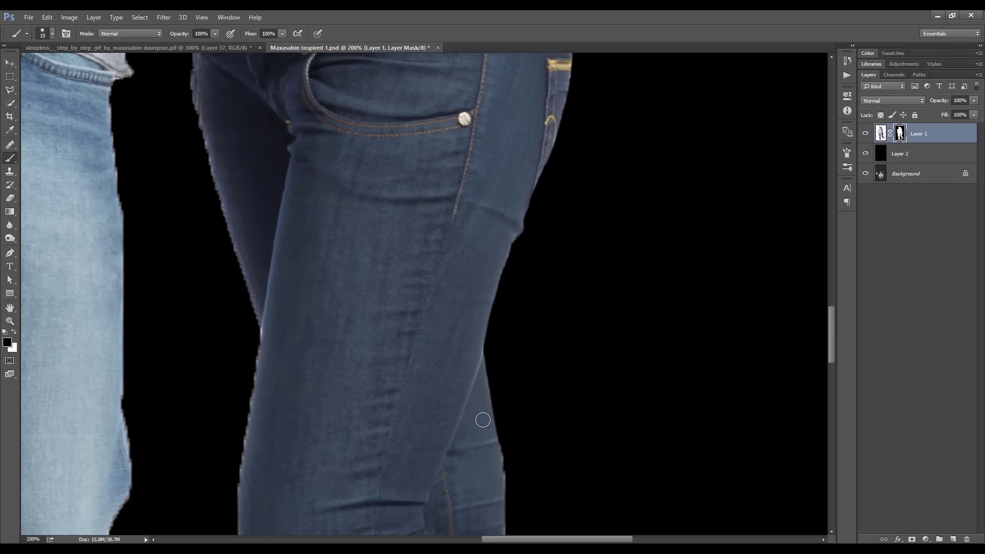
pyautogui.scroll(-2, 495, 390)
pyautogui.scroll(-2, 515, 418)
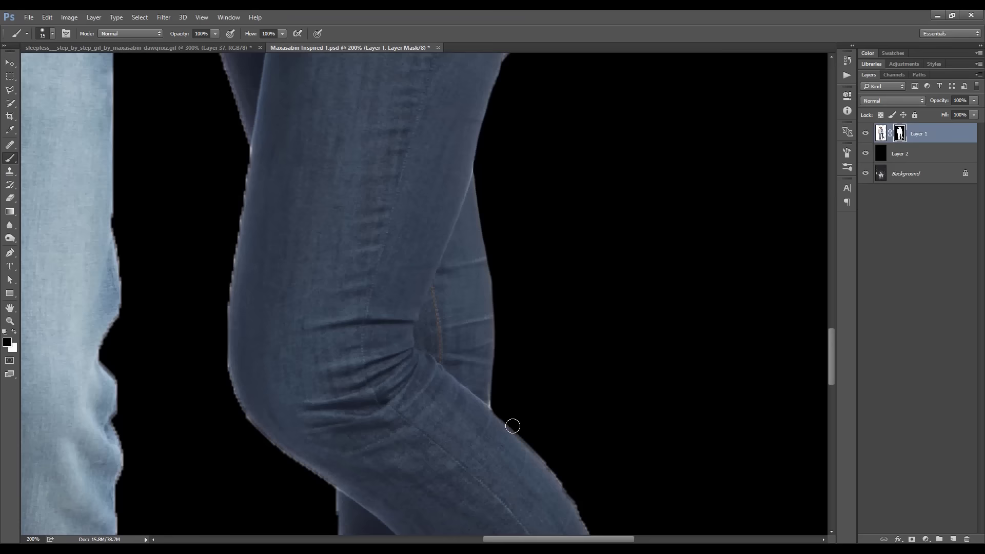
pyautogui.scroll(-2, 495, 402)
pyautogui.hscroll(1, 487, 395)
pyautogui.scroll(-1, 495, 400)
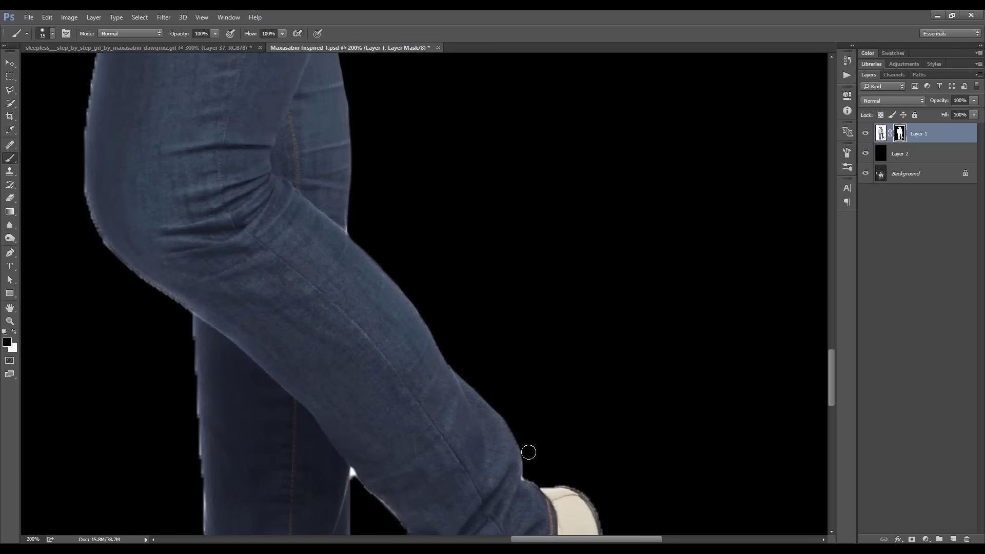
pyautogui.scroll(-1, 524, 452)
pyautogui.hscroll(1, 520, 441)
pyautogui.scroll(-1, 518, 420)
pyautogui.scroll(-2, 518, 359)
pyautogui.hscroll(1, 517, 333)
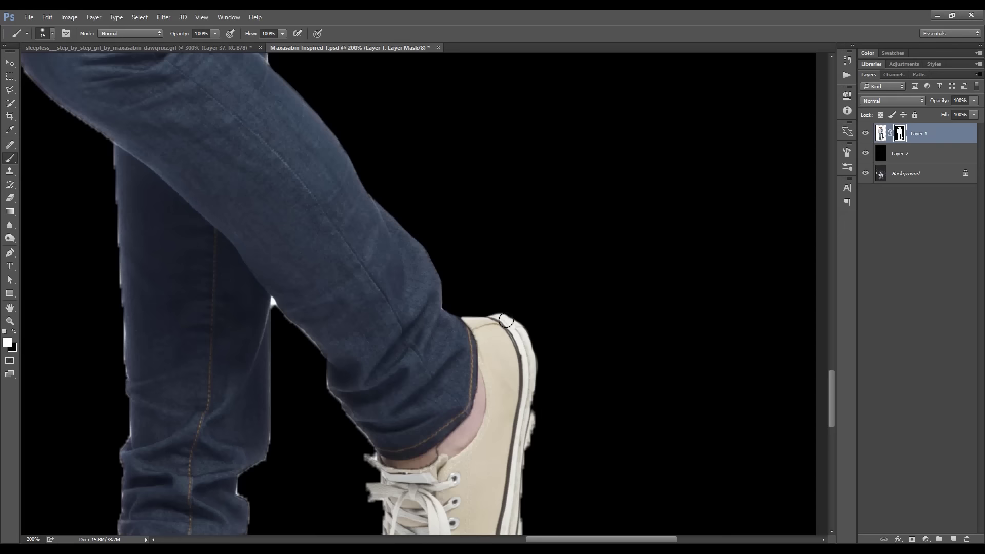
# Restore hidden edges in white, then hide the remaining fringe around the jeans and sneakers in black
pyautogui.press('x')
pyautogui.scroll(-1, 512, 318)
pyautogui.hscroll(1, 508, 328)
pyautogui.scroll(-4, 462, 385)
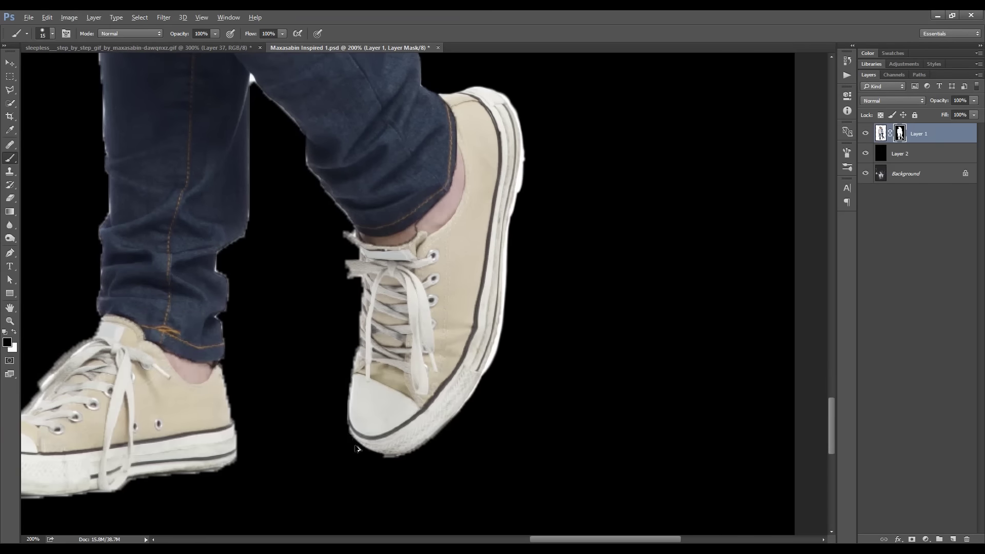
pyautogui.scroll(2, 513, 267)
pyautogui.hscroll(1, 508, 293)
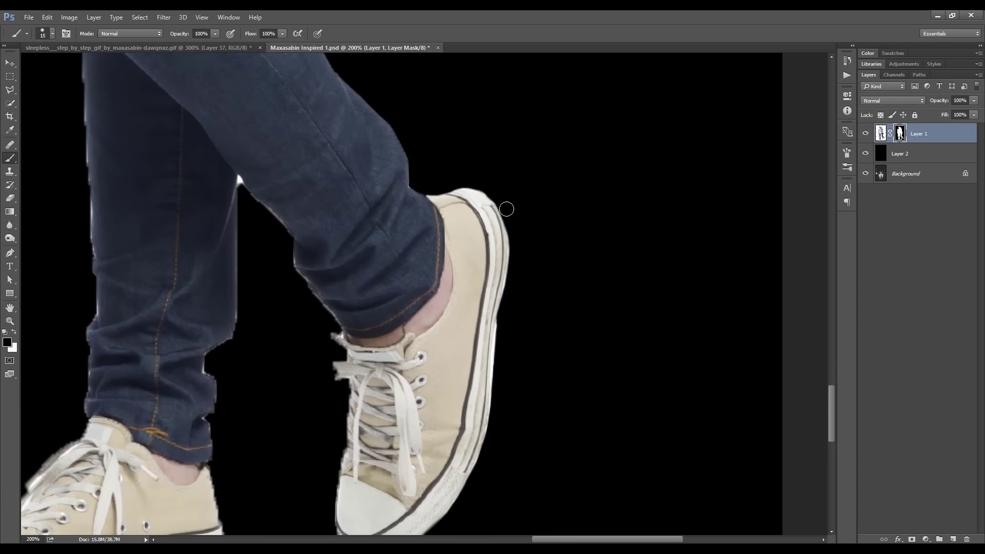
pyautogui.scroll(-2, 510, 264)
pyautogui.scroll(-1, 510, 263)
pyautogui.hscroll(-1, 520, 264)
pyautogui.scroll(1, 463, 226)
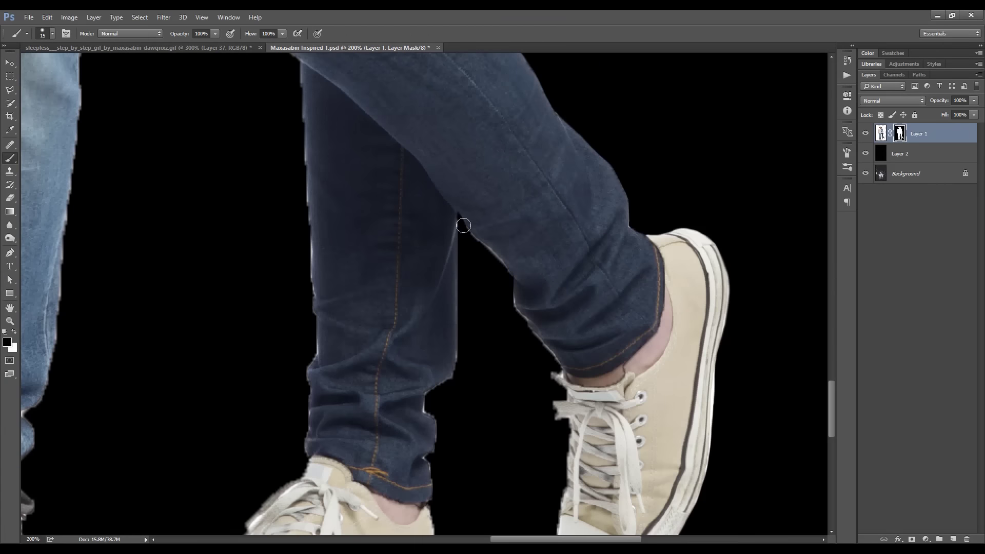
pyautogui.scroll(-1, 559, 368)
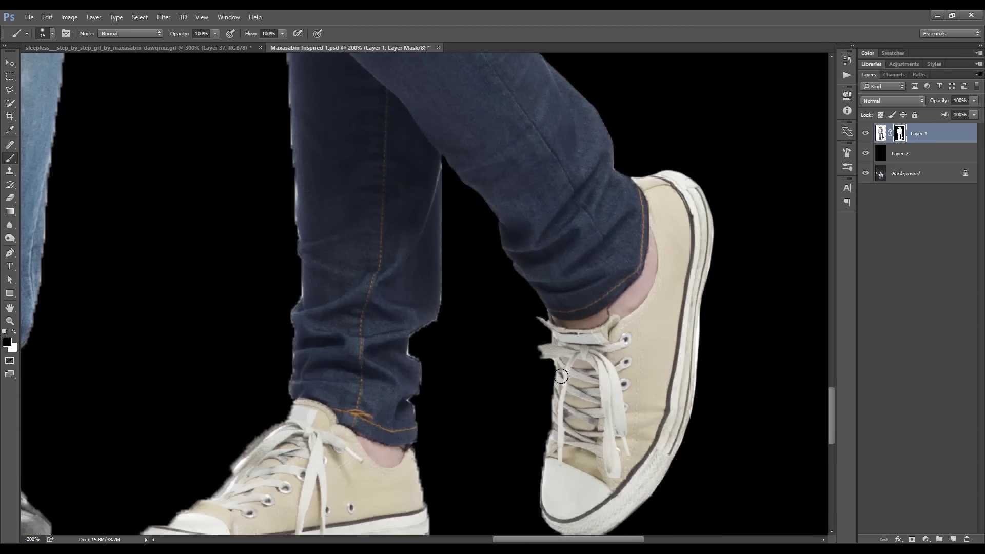
pyautogui.scroll(-2, 559, 370)
pyautogui.hscroll(-1, 559, 370)
pyautogui.press('x')
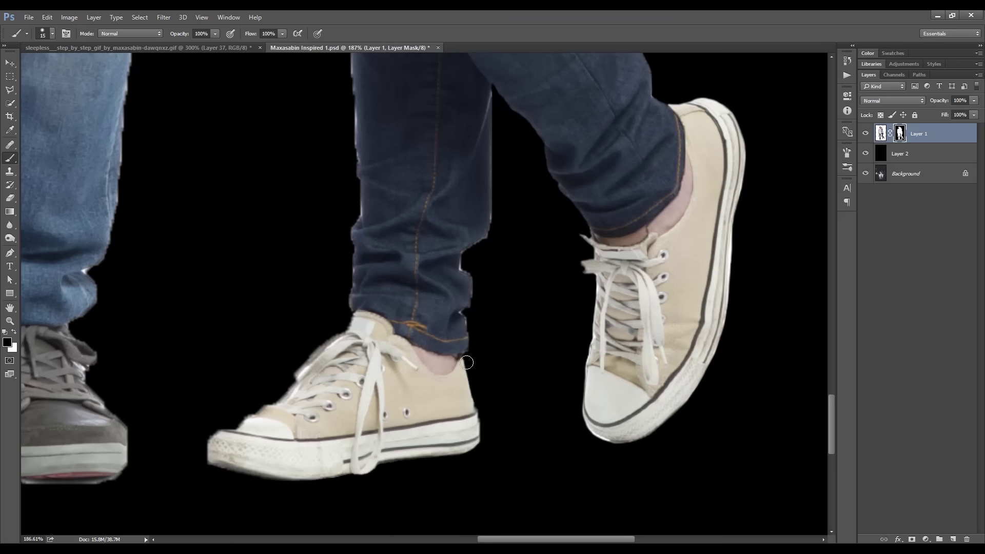
pyautogui.scroll(2, 471, 318)
pyautogui.hscroll(1, 471, 318)
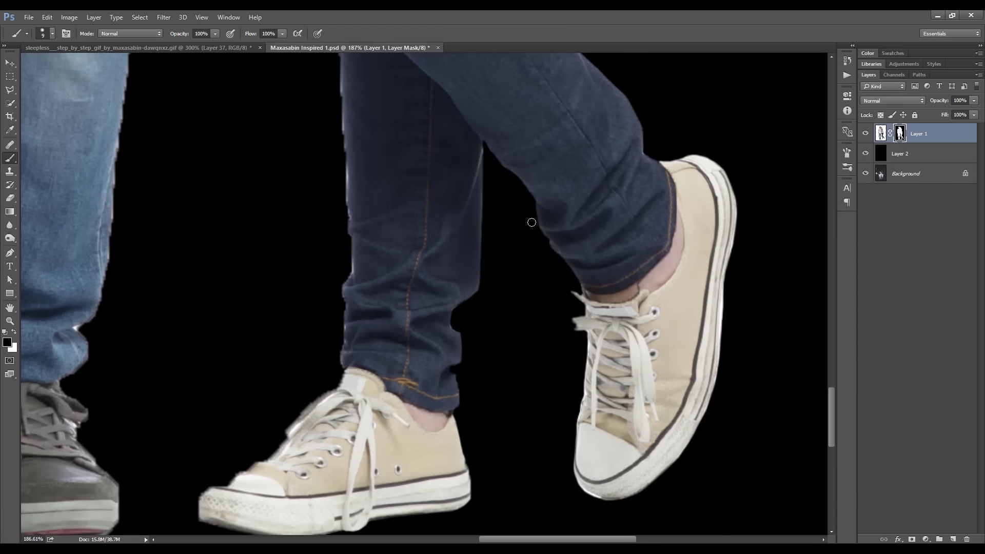
# Refine the mask along the legs at 200%, alternating white and black to restore and hide edges
pyautogui.scroll(-1, 326, 382)
pyautogui.hscroll(-1, 326, 382)
pyautogui.press('x')
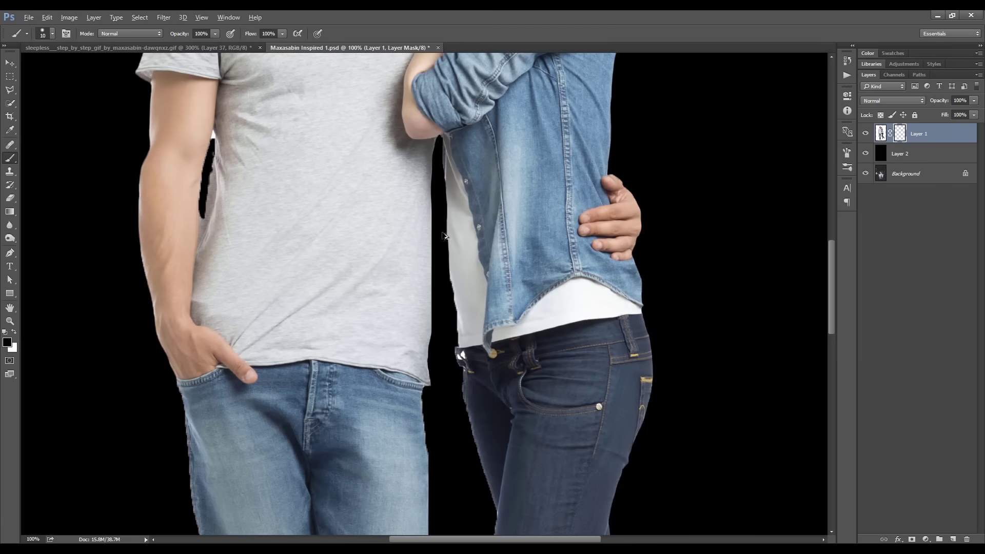
pyautogui.scroll(-1, 454, 393)
pyautogui.hscroll(1, 454, 393)
pyautogui.scroll(-2, 478, 441)
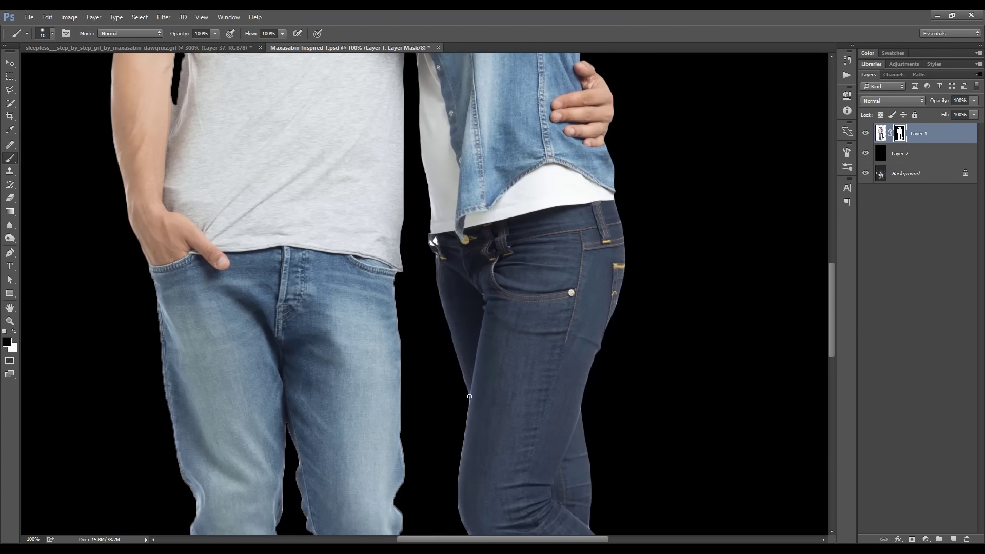
pyautogui.press('x')
pyautogui.hscroll(1, 461, 363)
pyautogui.hotkey('ctrl', '+')
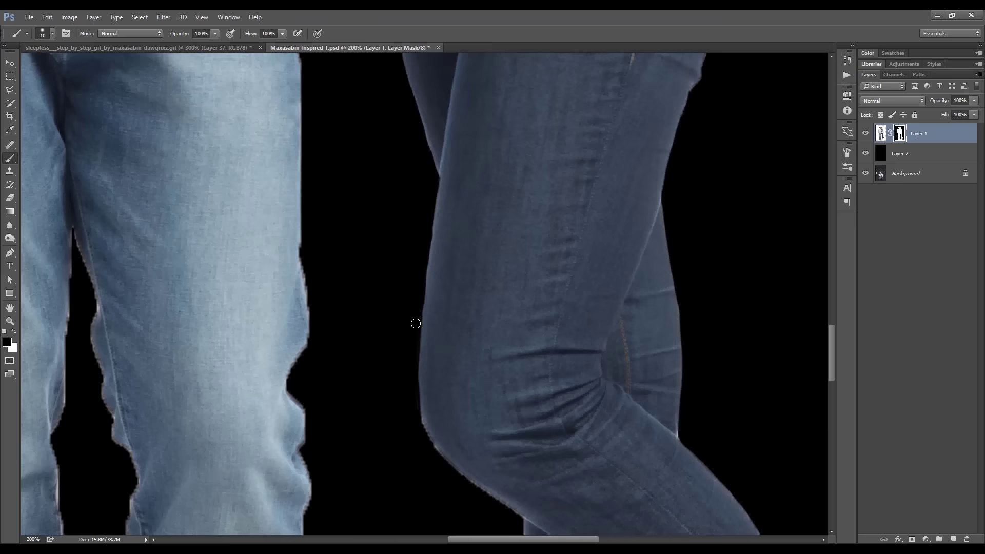
pyautogui.moveTo(416, 324); pyautogui.dragTo(394, 357)
pyautogui.scroll(-2, 484, 431)
pyautogui.scroll(-1, 453, 321)
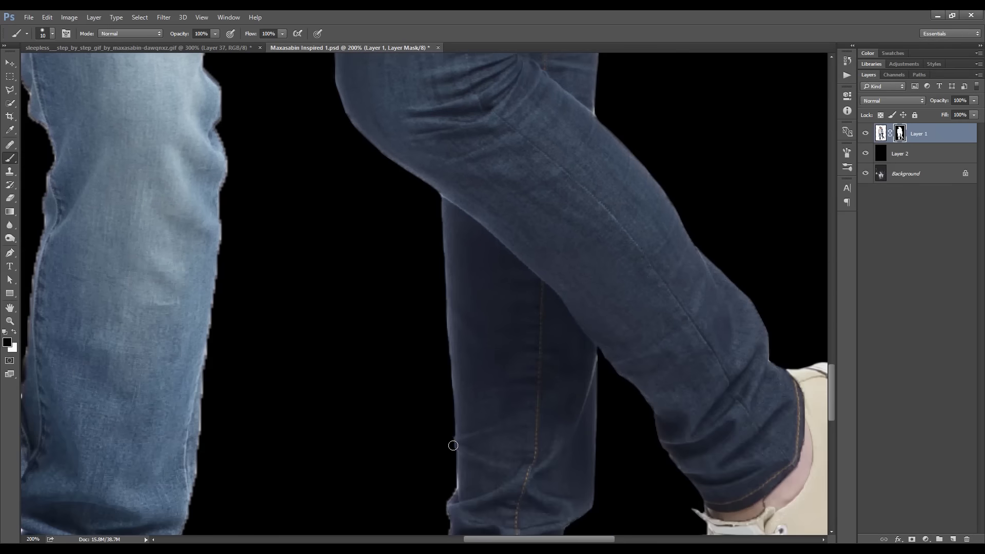
pyautogui.scroll(-2, 451, 440)
pyautogui.press('x')
pyautogui.scroll(-1, 590, 348)
pyautogui.hscroll(-3, 590, 349)
pyautogui.press('x')
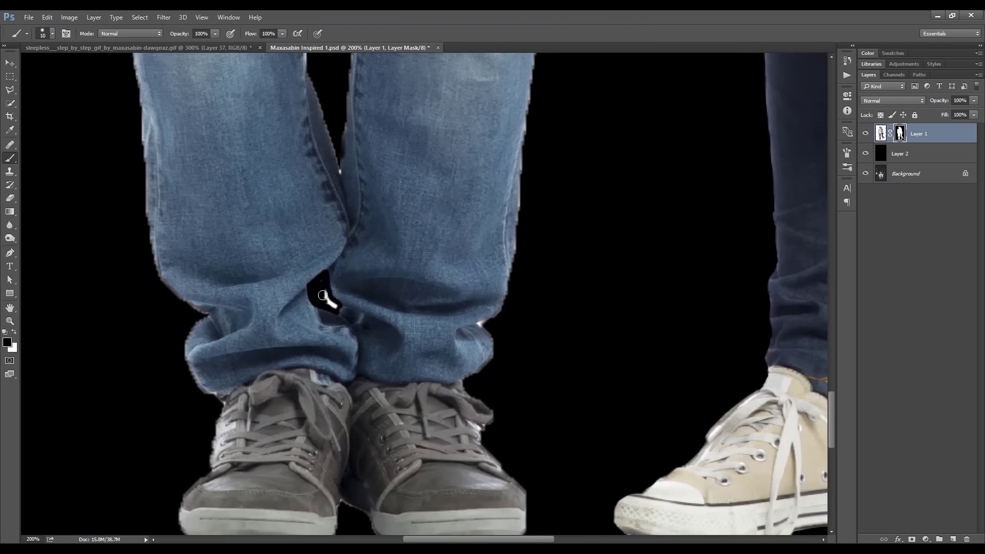
pyautogui.scroll(-1, 484, 339)
# Tidy the mask edges along the jeans, shoes and left leg
pyautogui.scroll(-1, 462, 408)
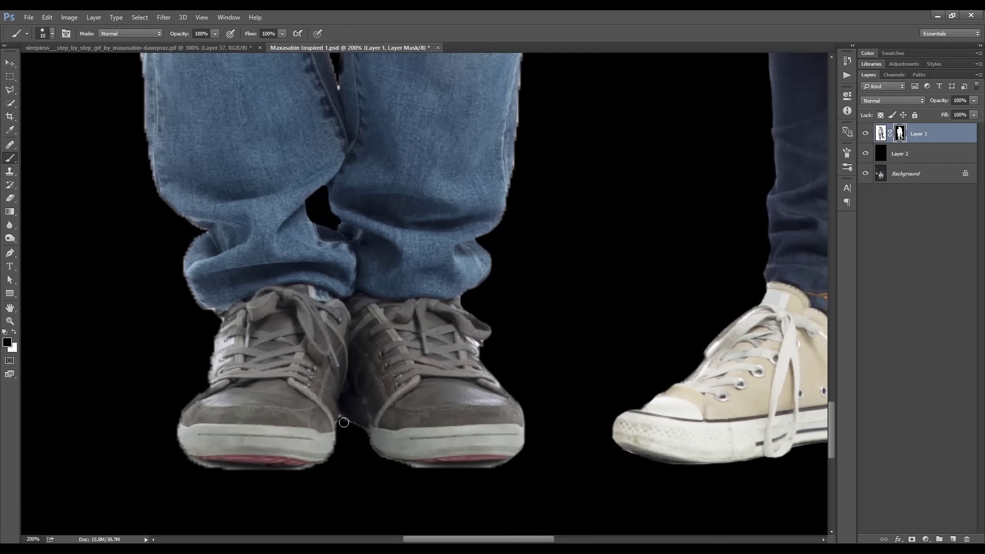
pyautogui.scroll(3, 496, 204)
pyautogui.hscroll(1, 496, 203)
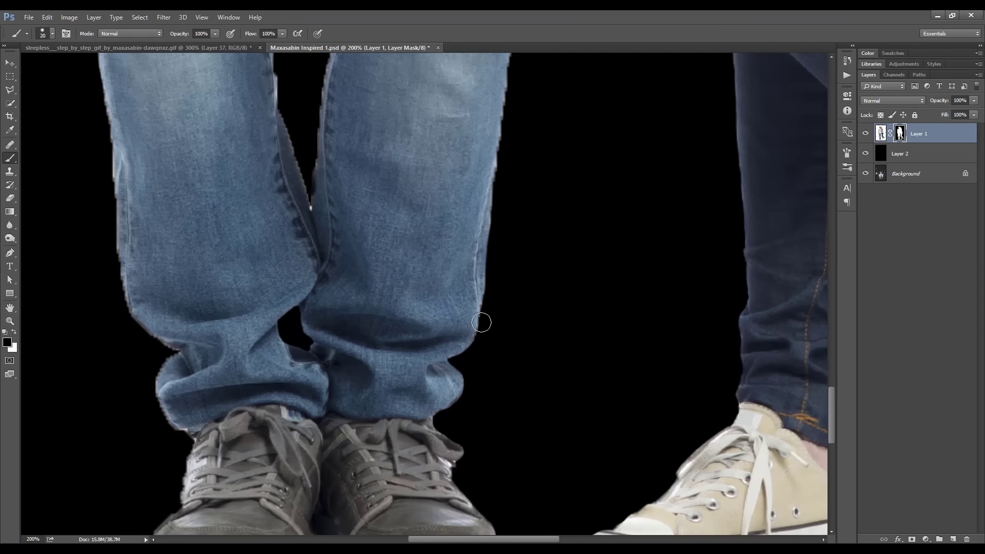
pyautogui.scroll(3, 481, 322)
pyautogui.scroll(3, 484, 215)
pyautogui.scroll(3, 448, 203)
pyautogui.scroll(3, 459, 213)
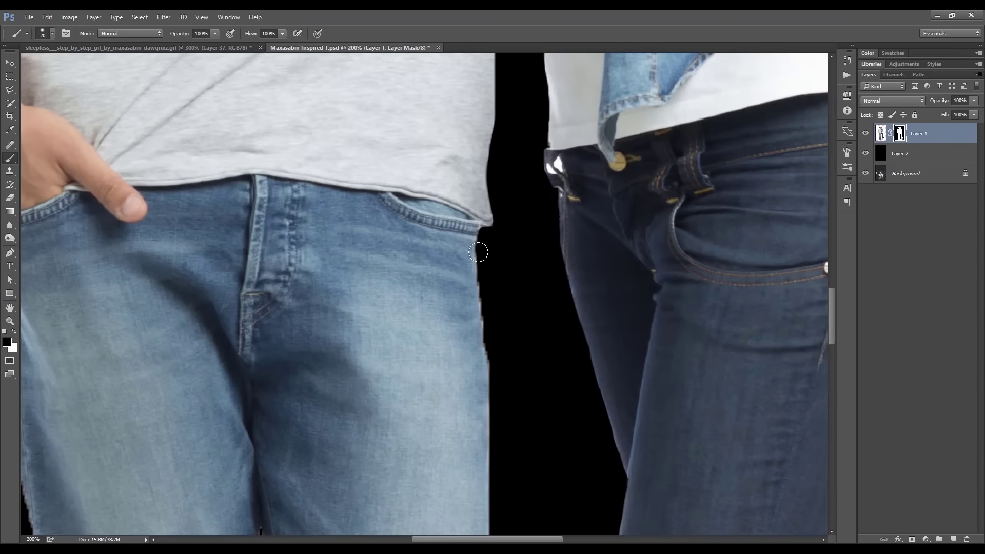
pyautogui.scroll(3, 521, 245)
pyautogui.moveTo(521, 244); pyautogui.dragTo(708, 457)
pyautogui.scroll(5, 330, 245)
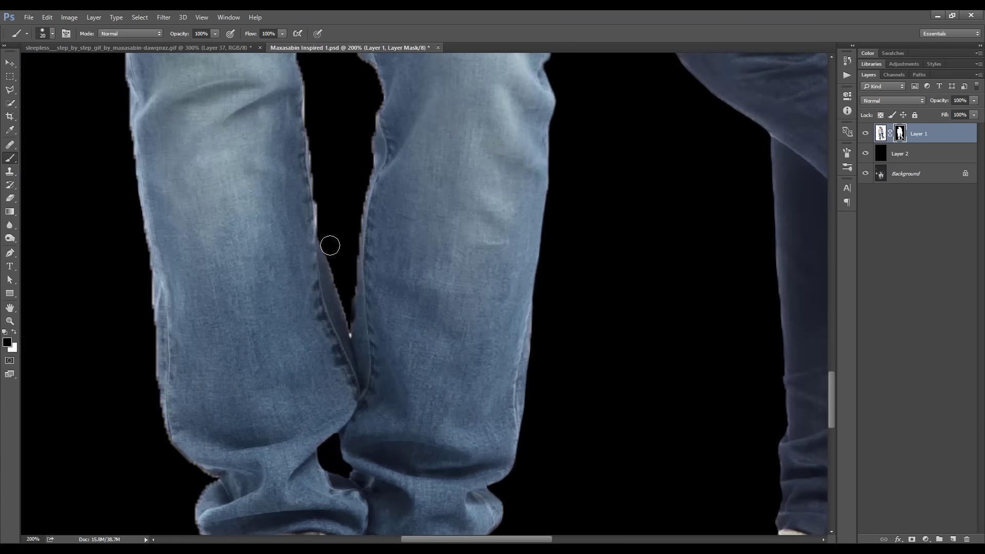
pyautogui.scroll(3, 357, 219)
pyautogui.moveTo(359, 169); pyautogui.dragTo(363, 339)
pyautogui.scroll(2, 326, 390)
pyautogui.moveTo(324, 273); pyautogui.dragTo(329, 92)
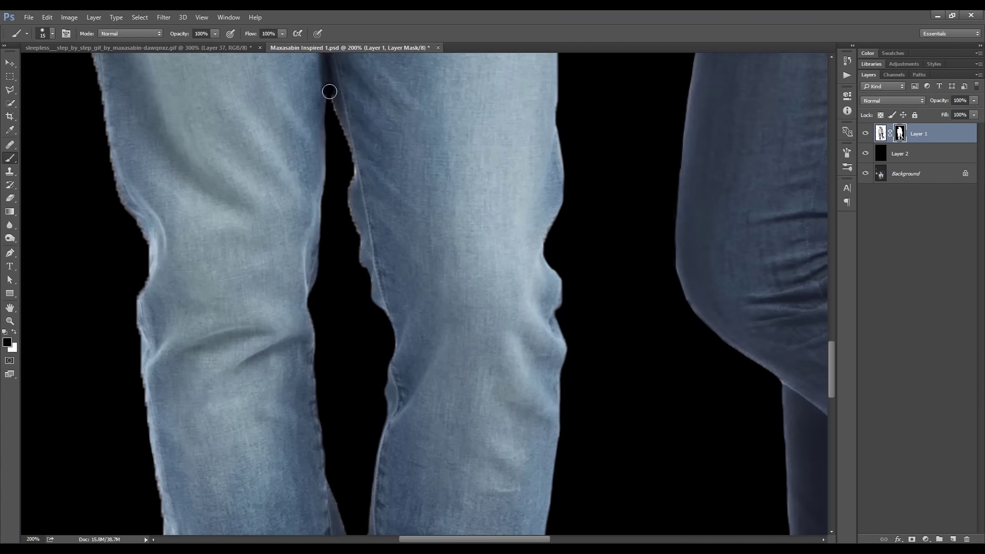
pyautogui.scroll(-4, 359, 266)
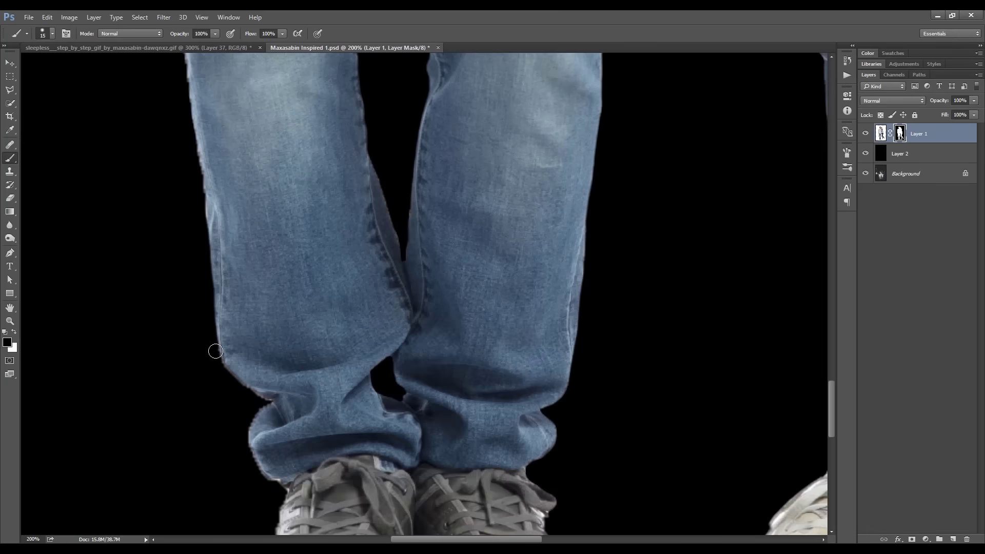
pyautogui.scroll(-2, 215, 349)
pyautogui.scroll(-2, 407, 277)
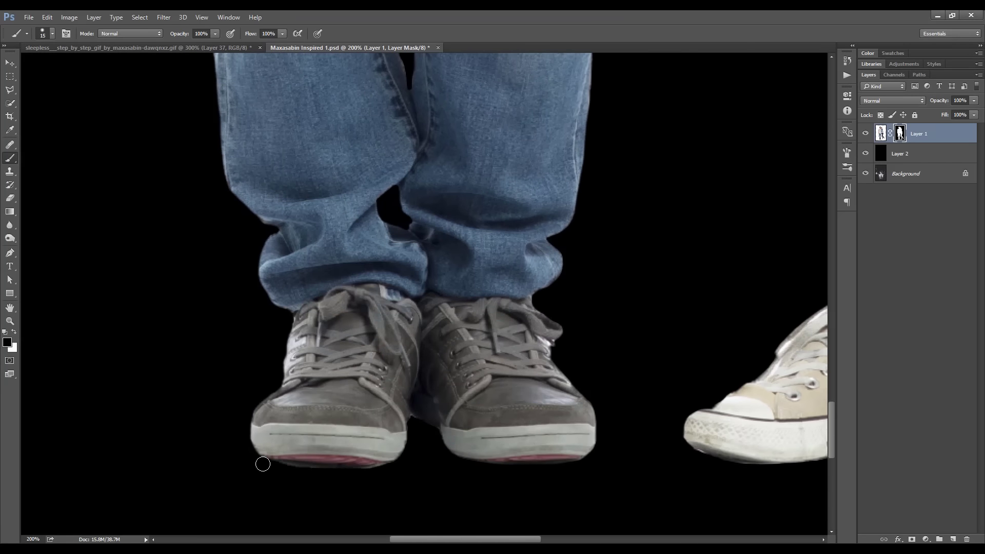
pyautogui.scroll(5, 252, 359)
pyautogui.scroll(3, 259, 222)
pyautogui.scroll(2, 273, 303)
pyautogui.moveTo(249, 185); pyautogui.dragTo(272, 303)
pyautogui.scroll(2, 265, 237)
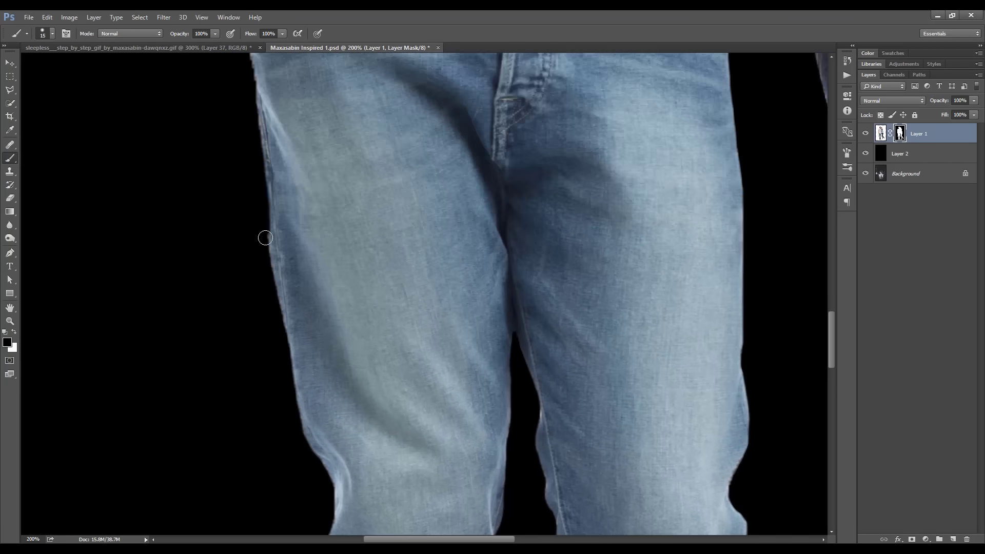
pyautogui.scroll(5, 242, 263)
pyautogui.scroll(5, 174, 151)
pyautogui.hscroll(3, 174, 152)
pyautogui.scroll(4, 249, 221)
# Paint the white streaks out of the hair, then scale the couple to fit the street scene
pyautogui.press('[')
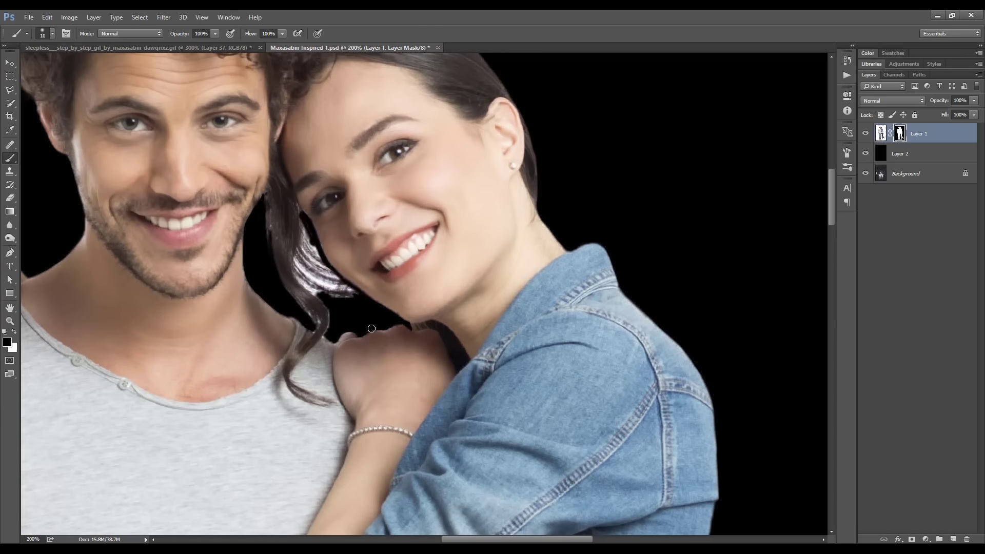
pyautogui.moveTo(319, 278); pyautogui.dragTo(305, 279)
pyautogui.press('[')
pyautogui.scroll(-10, 365, 300)
pyautogui.rightClick(330, 308)
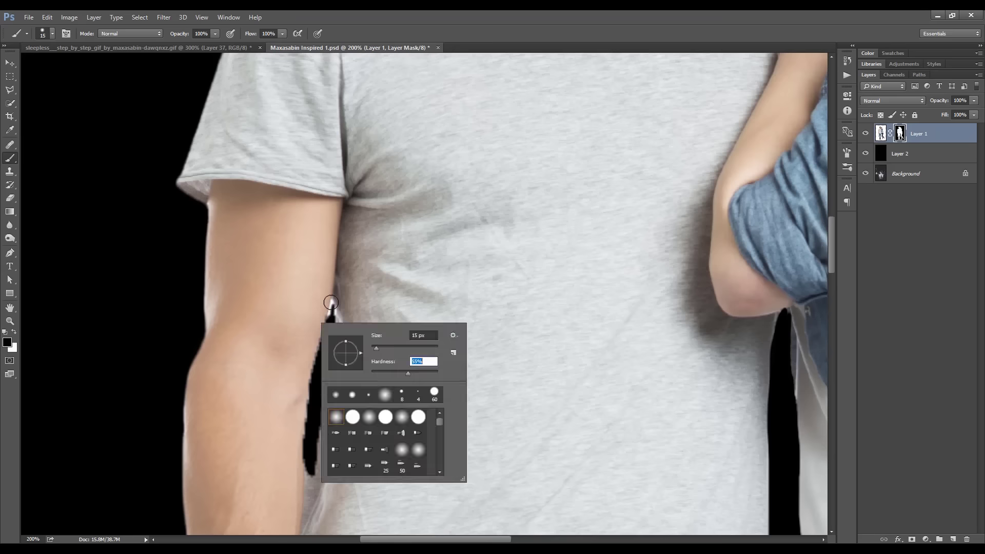
pyautogui.press('Escape')
pyautogui.press('[')
pyautogui.hotkey('ctrl', '-')
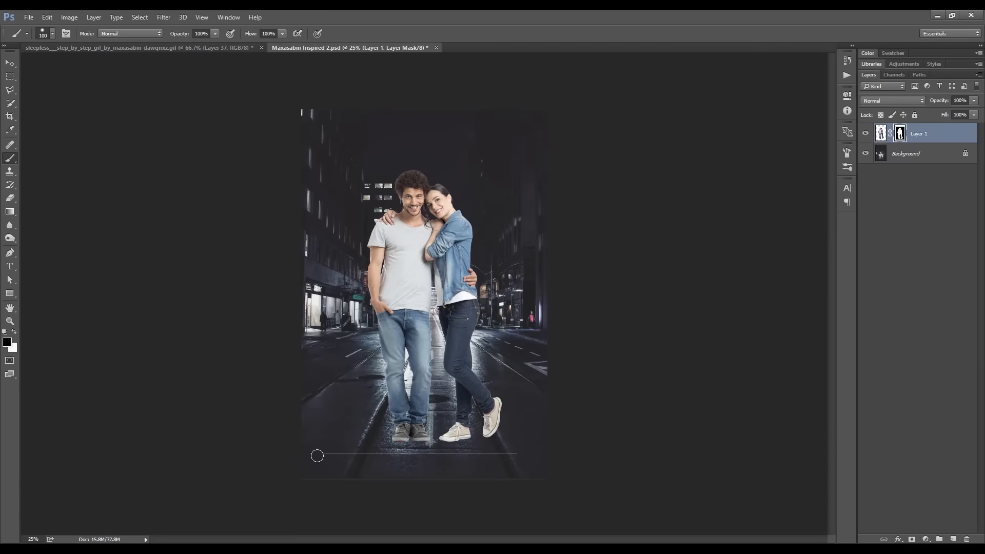
pyautogui.hotkey('ctrl', 't')
pyautogui.moveTo(540, 119); pyautogui.dragTo(531, 131)
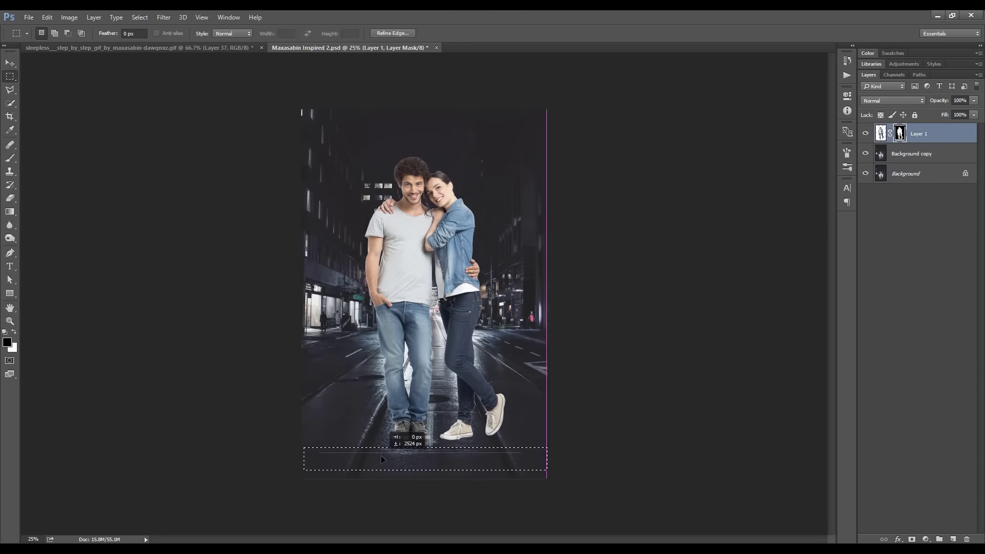
# Confirm the couple's new size, then darken three marquee strips along the street's canvas edges
pyautogui.press('Return')
pyautogui.hotkey('ctrl', '+')
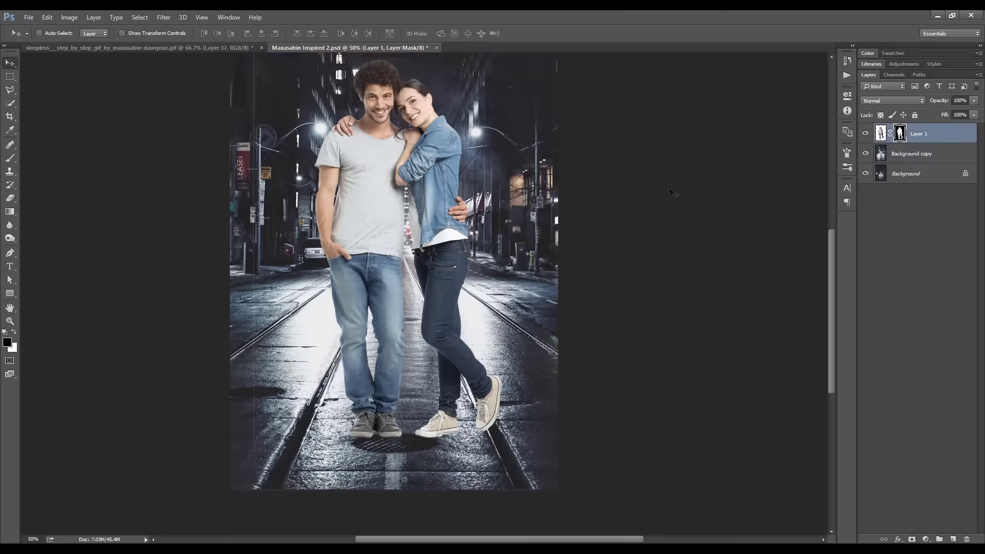
pyautogui.hotkey('ctrl', '-')
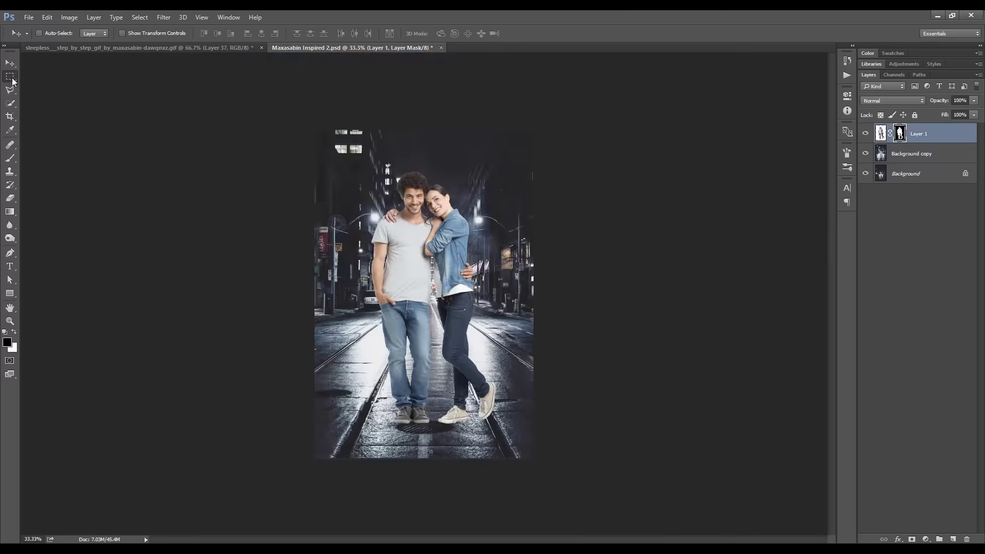
pyautogui.press('m')
pyautogui.moveTo(310, 125); pyautogui.dragTo(539, 154)
pyautogui.moveTo(248, 121)
pyautogui.mouseDown()
pyautogui.moveTo(356, 432)
pyautogui.moveTo(538, 461)
pyautogui.mouseUp()
pyautogui.moveTo(533, 419); pyautogui.dragTo(512, 60)
pyautogui.hotkey('alt', 'BackSpace')
pyautogui.hotkey('ctrl', 'd')
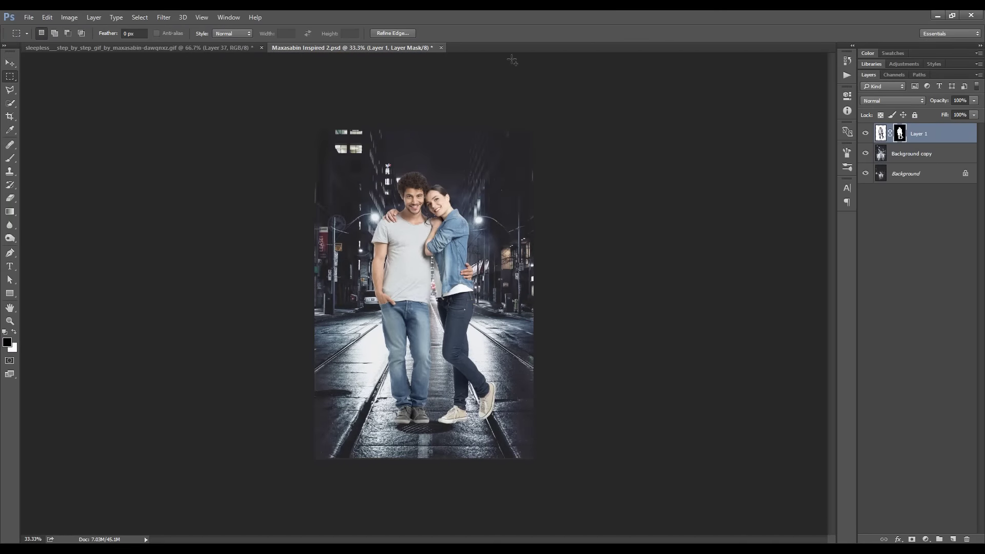
# Copy the lower road to a new layer and widen its bottom with a Perspective transform
pyautogui.click(883, 154)
pyautogui.hotkey('ctrl', 'j')
pyautogui.moveTo(314, 319)
pyautogui.mouseDown()
pyautogui.moveTo(534, 458)
pyautogui.moveTo(616, 457)
pyautogui.mouseUp()
pyautogui.hotkey('ctrl', 't')
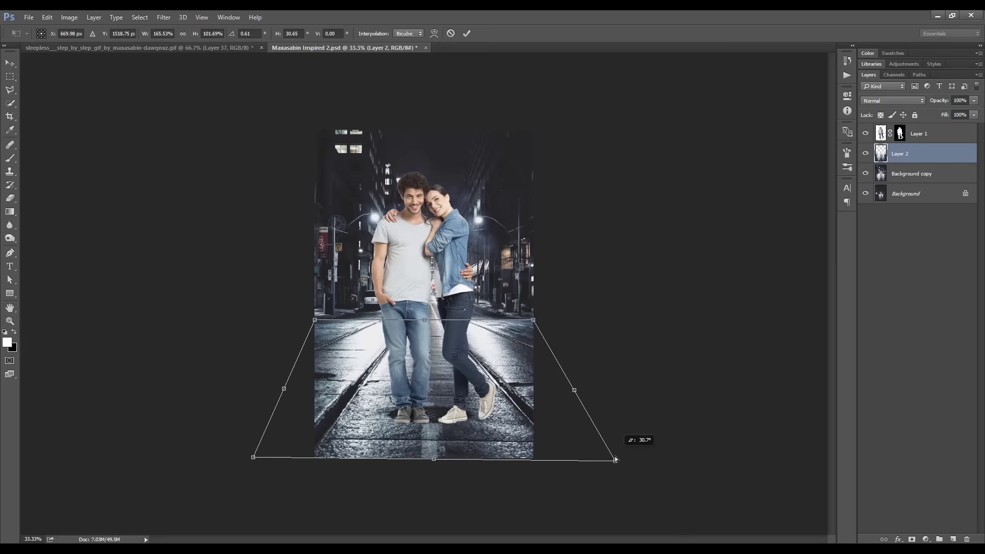
pyautogui.hotkey('ctrl', 'z')
pyautogui.rightClick(508, 434)
pyautogui.click(544, 327)
pyautogui.moveTo(533, 458); pyautogui.dragTo(545, 458)
pyautogui.press('Return')
# Delete that first copy, re-copy the lower road, transform it, and select the street background layer
pyautogui.hotkey('ctrl', '+')
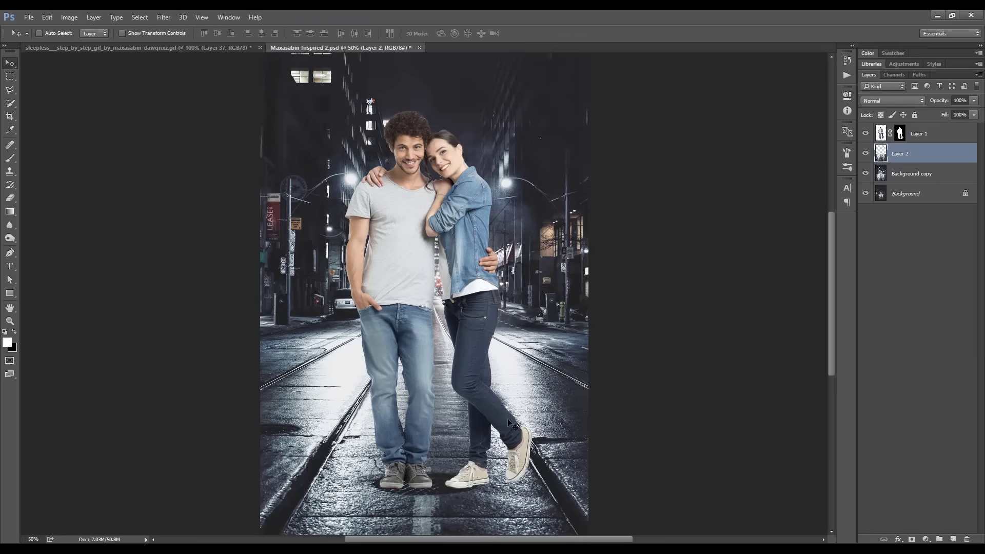
pyautogui.hotkey('ctrl', '-')
pyautogui.press('Delete')
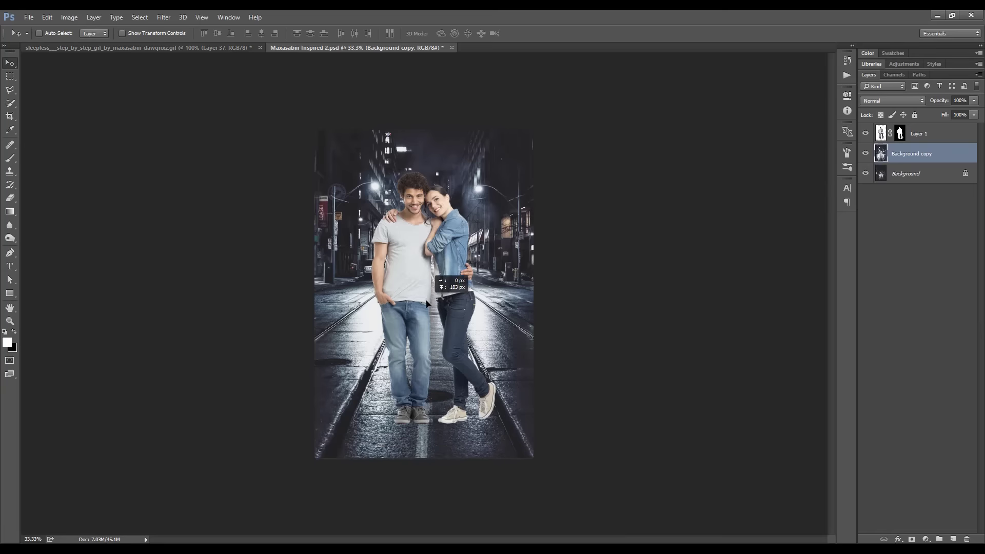
pyautogui.press('m')
pyautogui.moveTo(314, 284)
pyautogui.mouseDown()
pyautogui.moveTo(533, 458)
pyautogui.moveTo(578, 458)
pyautogui.mouseUp()
pyautogui.hotkey('ctrl', 'j')
pyautogui.hotkey('ctrl', 't')
pyautogui.press('Return')
pyautogui.press('v')
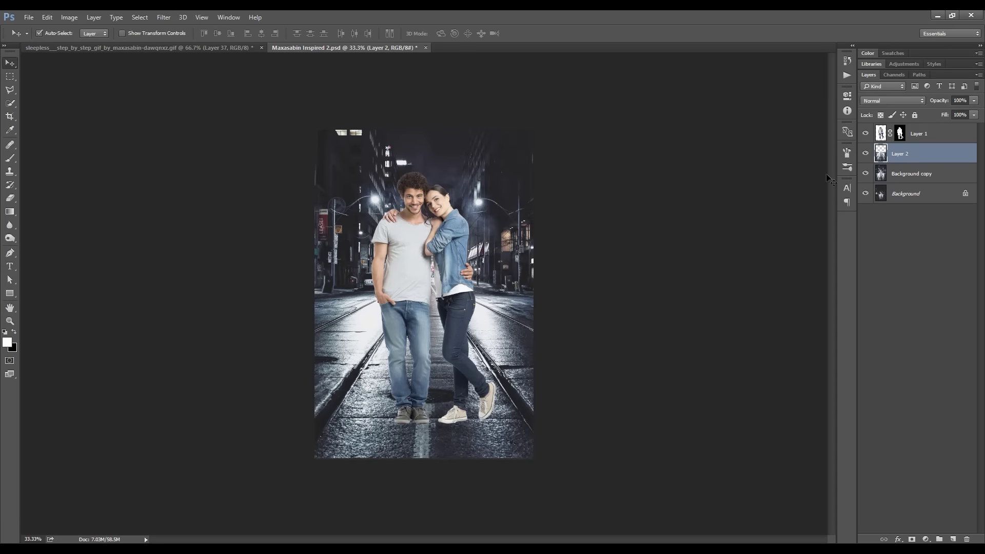
pyautogui.hotkey('alt', '[')
# Apply Lens Blur to the street background copy
pyautogui.hotkey('alt', 't')
pyautogui.press('Right')
pyautogui.press('Return')
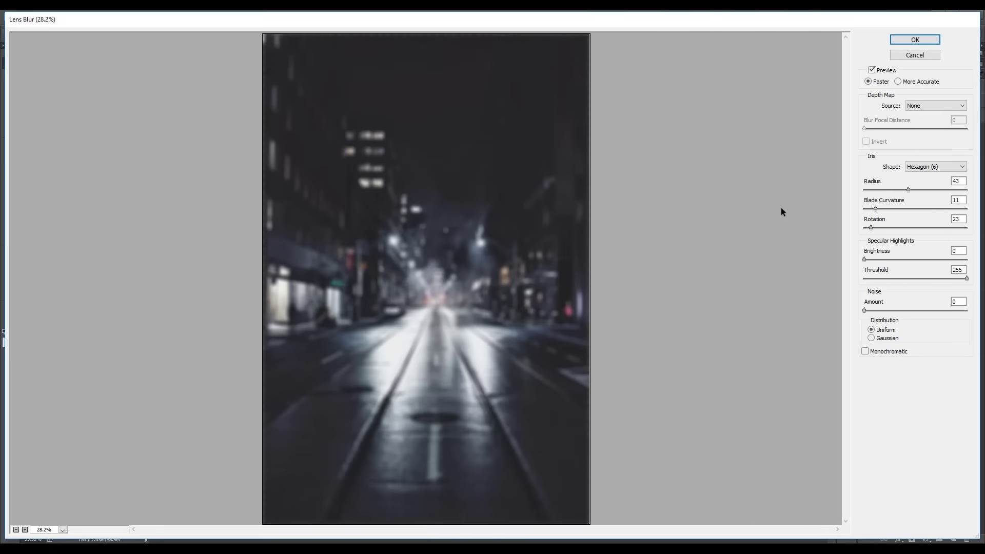
pyautogui.click(915, 40)
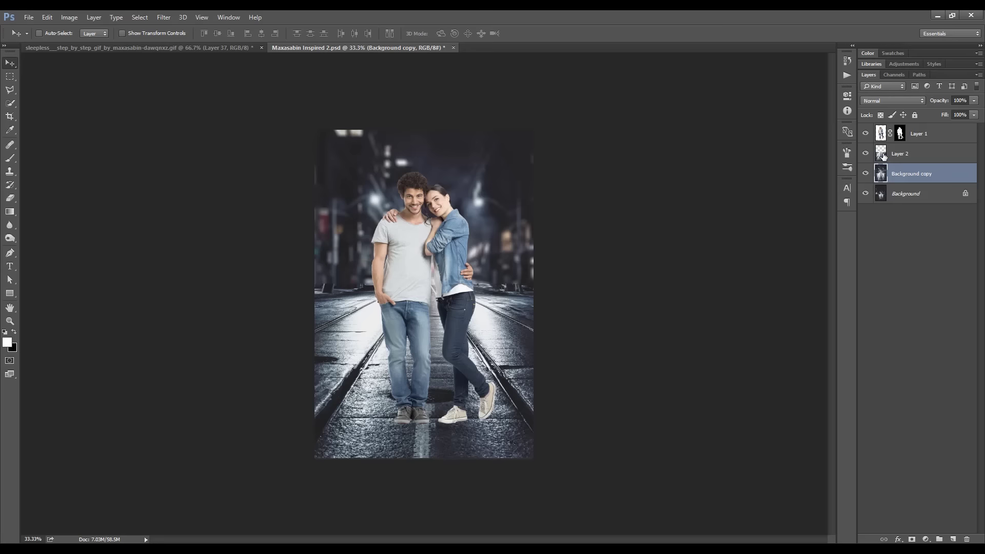
# Set a large 39% brush and paint white on the road copy's mask at both sides
pyautogui.press(']')
pyautogui.press(']')
pyautogui.press(']')
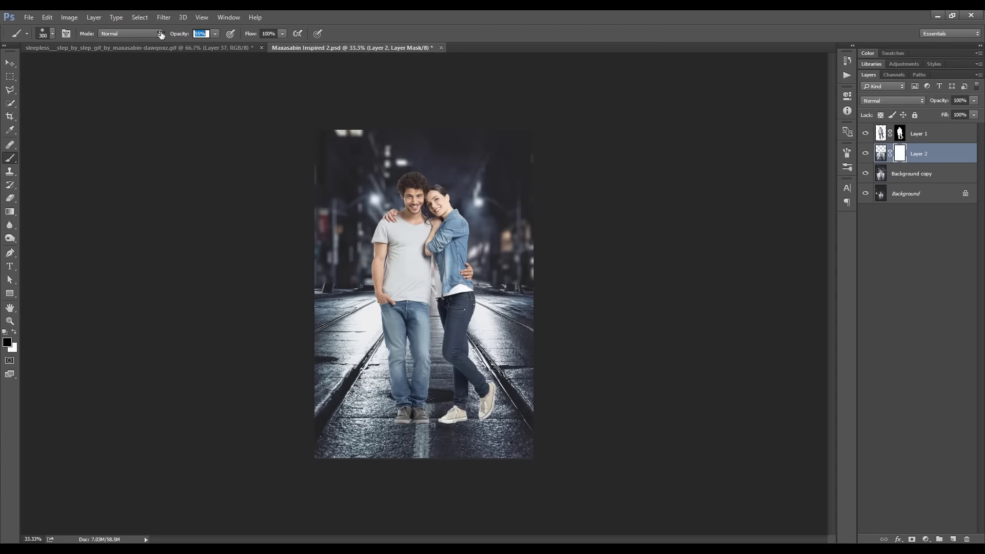
pyautogui.press('3')
pyautogui.press('9')
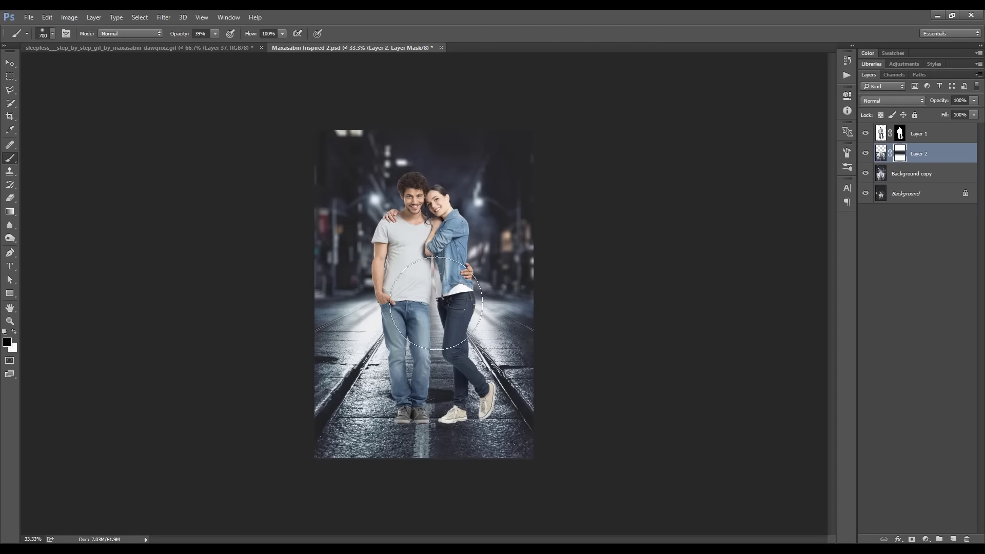
pyautogui.press('x')
pyautogui.moveTo(533, 333); pyautogui.dragTo(494, 286)
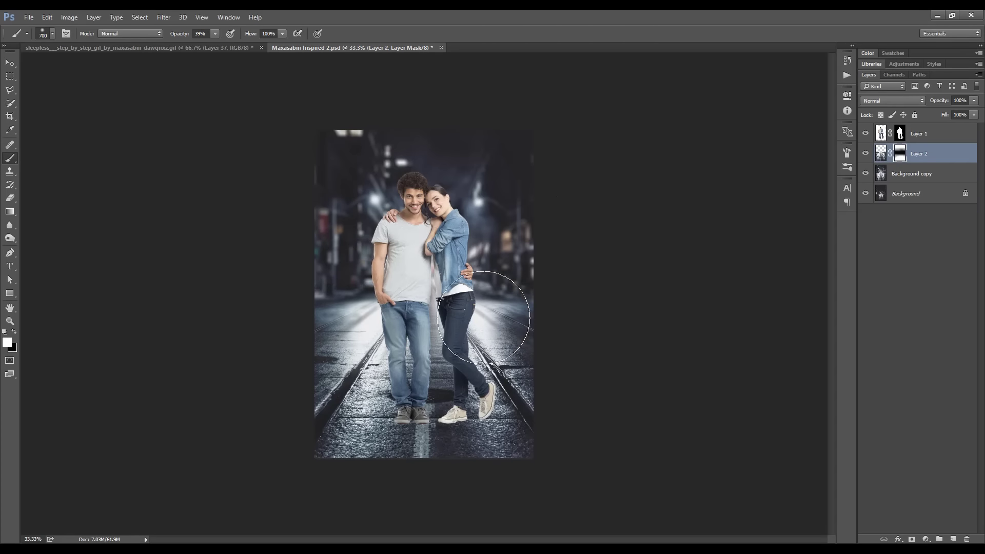
pyautogui.moveTo(316, 334); pyautogui.dragTo(325, 318)
# Paint white again over the left road area of the mask
pyautogui.press('x')
pyautogui.press('v')
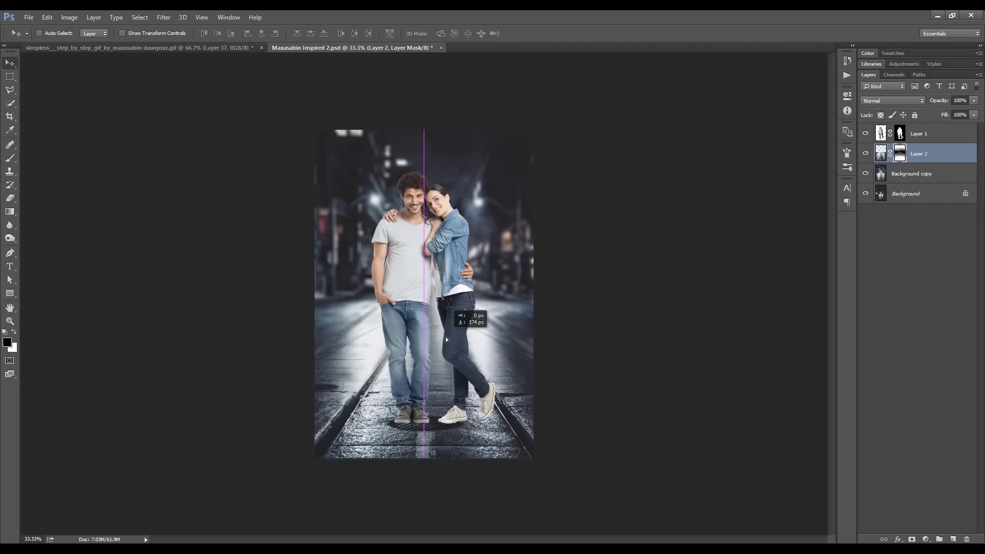
pyautogui.press('b')
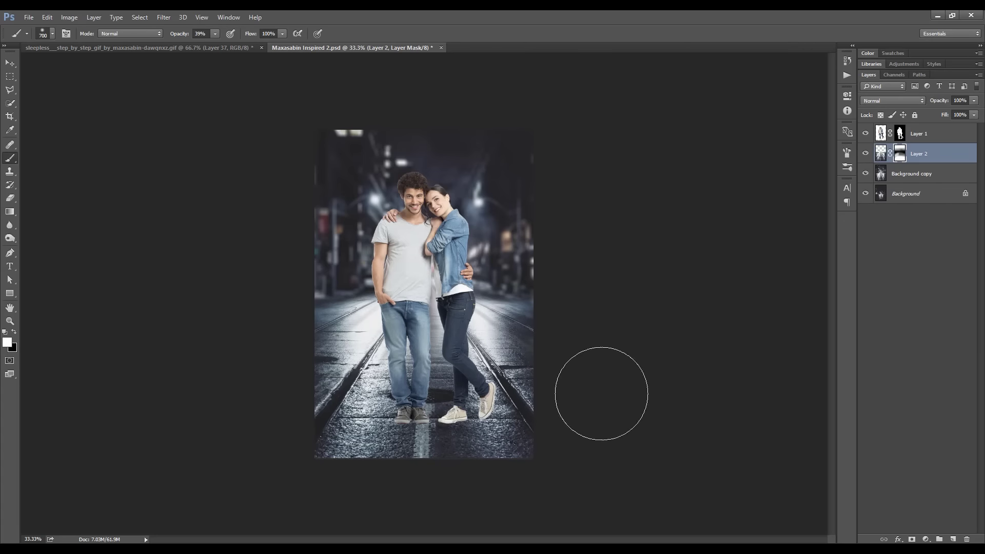
pyautogui.press('x')
pyautogui.press('v')
pyautogui.press('b')
pyautogui.moveTo(328, 333)
pyautogui.mouseDown()
pyautogui.moveTo(362, 346)
pyautogui.moveTo(369, 398)
pyautogui.mouseUp()
# Add a new layer clipped to the road copy, trying Darken and other blend modes before settling on Normal
pyautogui.hotkey('ctrl', 'shift', 'alt', 'n')
pyautogui.hotkey('ctrl', 'alt', 'g')
pyautogui.press('x')
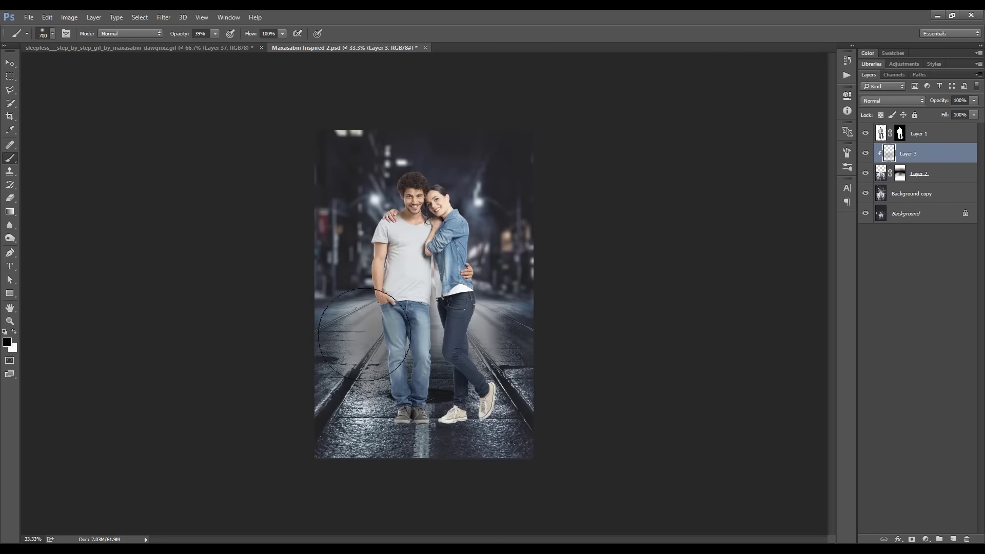
pyautogui.hotkey('shift', 'alt', 'k')
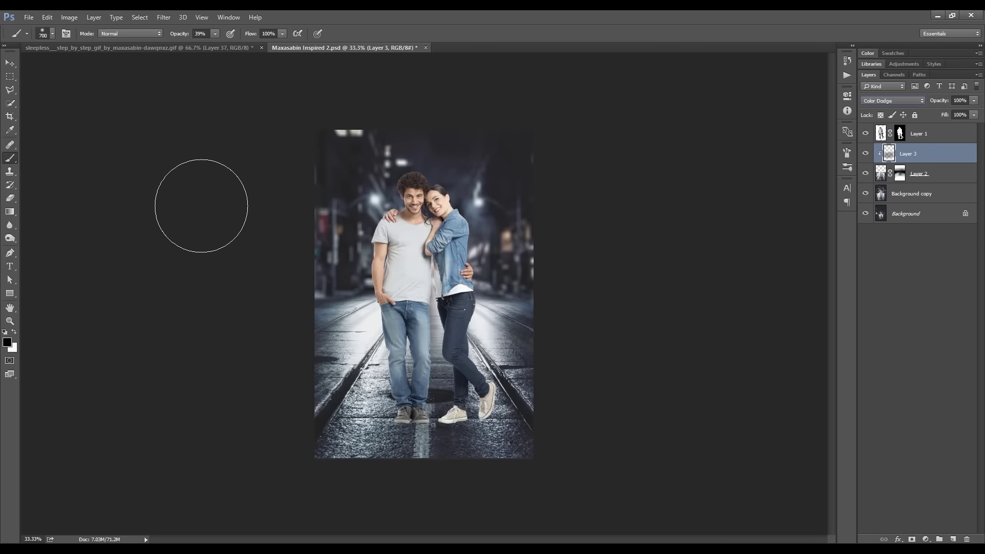
pyautogui.hotkey('shift', 'alt', 'h')
pyautogui.click(892, 101)
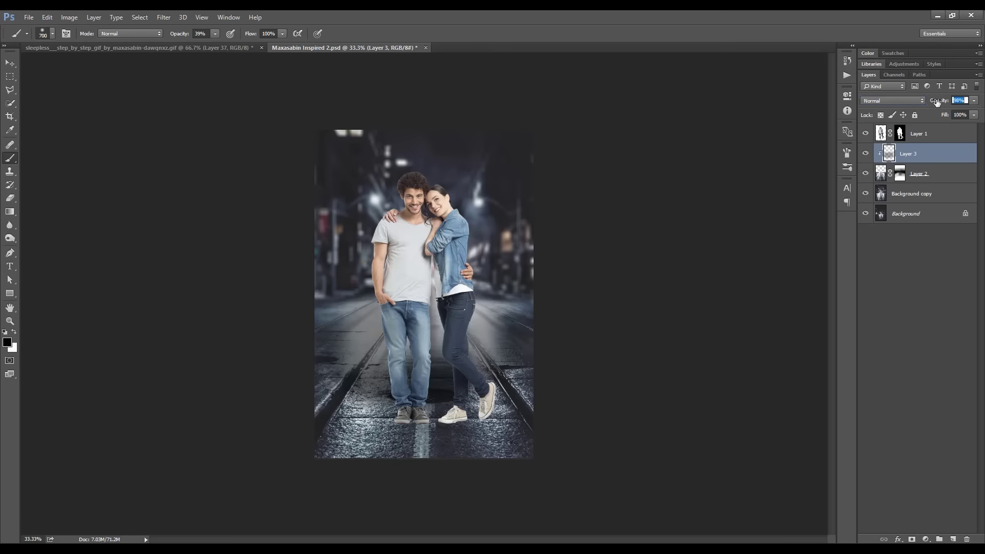
pyautogui.press('v')
pyautogui.click(865, 153)
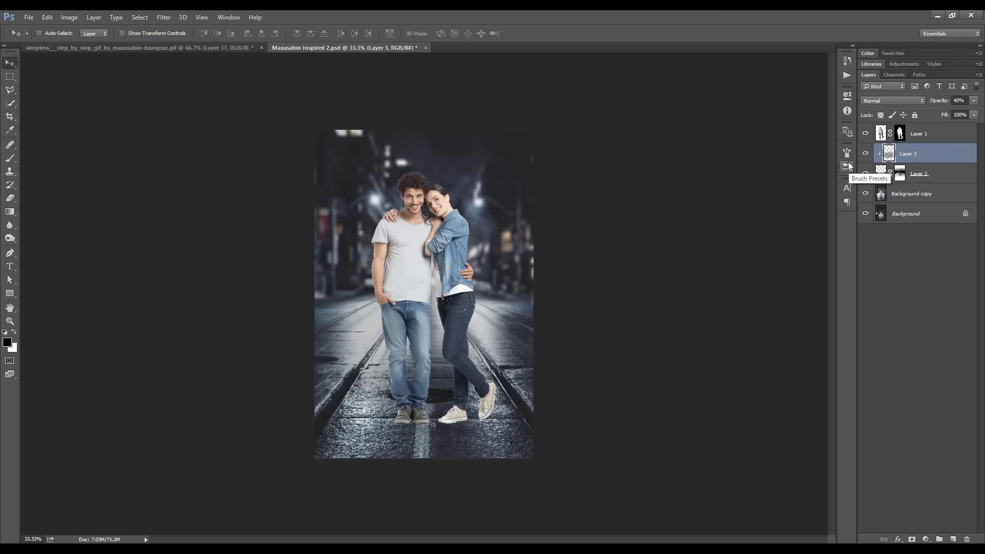
# Add a new shadow layer, zoom to the shoes and pick a small brush
pyautogui.hotkey('ctrl', 'shift', 'alt', 'n')
pyautogui.hotkey('ctrl', '1')
pyautogui.press('b')
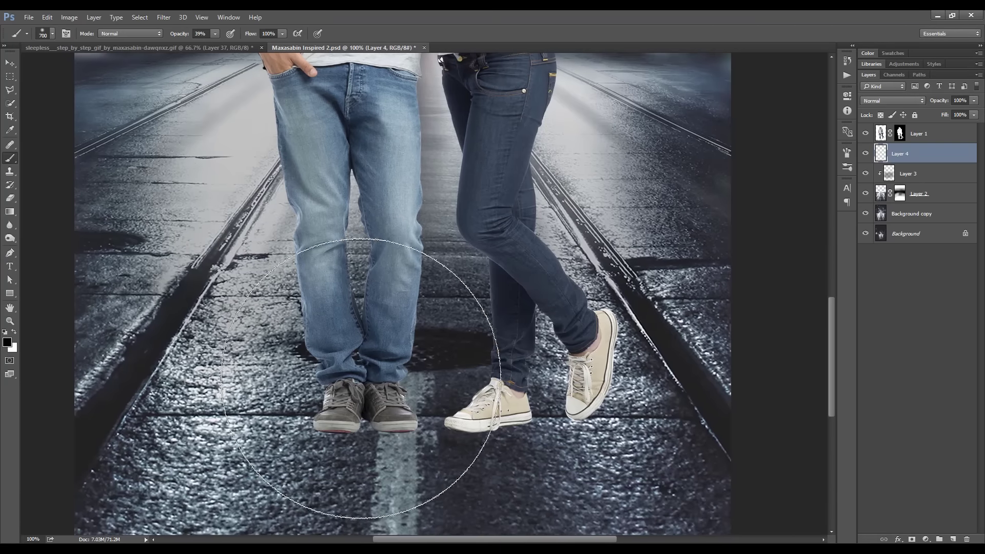
pyautogui.rightClick(368, 410)
pyautogui.click(397, 490)
# Browse brush presets in the Brush Settings panel, trying 60 px and settling on 10 px
pyautogui.click(847, 152)
pyautogui.click(687, 145)
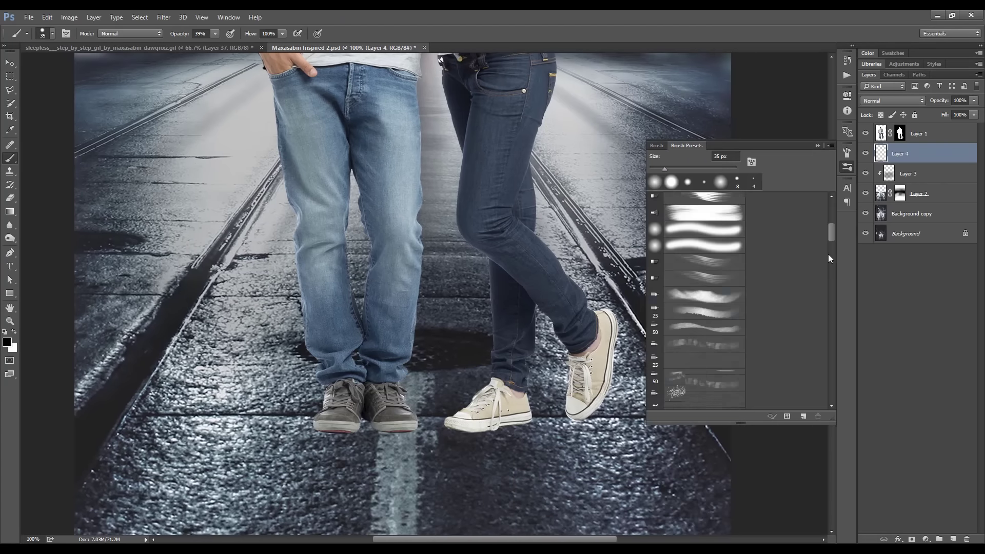
pyautogui.moveTo(831, 254); pyautogui.dragTo(831, 395)
pyautogui.click(716, 241)
pyautogui.click(705, 271)
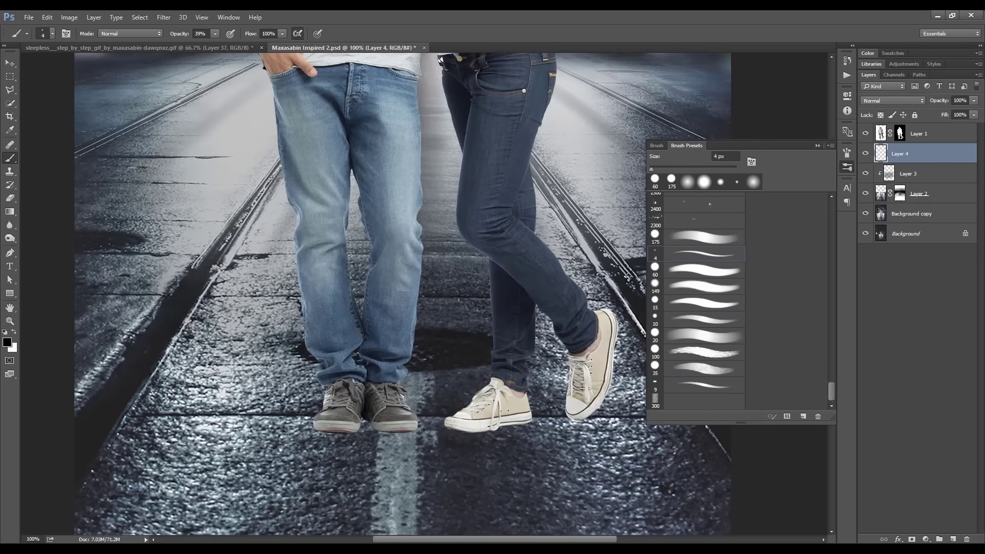
pyautogui.click(710, 380)
pyautogui.click(711, 320)
# Enlarge the brush to 45 px for the shoe shadows and view the whole composition
pyautogui.rightClick(580, 327)
pyautogui.press('Return')
pyautogui.press(']')
pyautogui.press(']')
pyautogui.press(']')
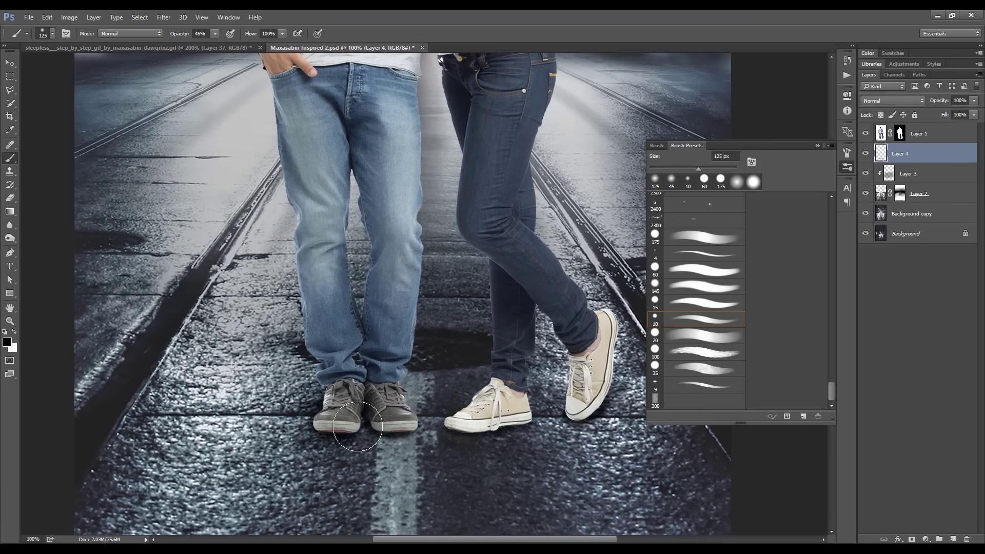
pyautogui.hotkey('ctrl', '-')
pyautogui.hotkey('ctrl', '-')
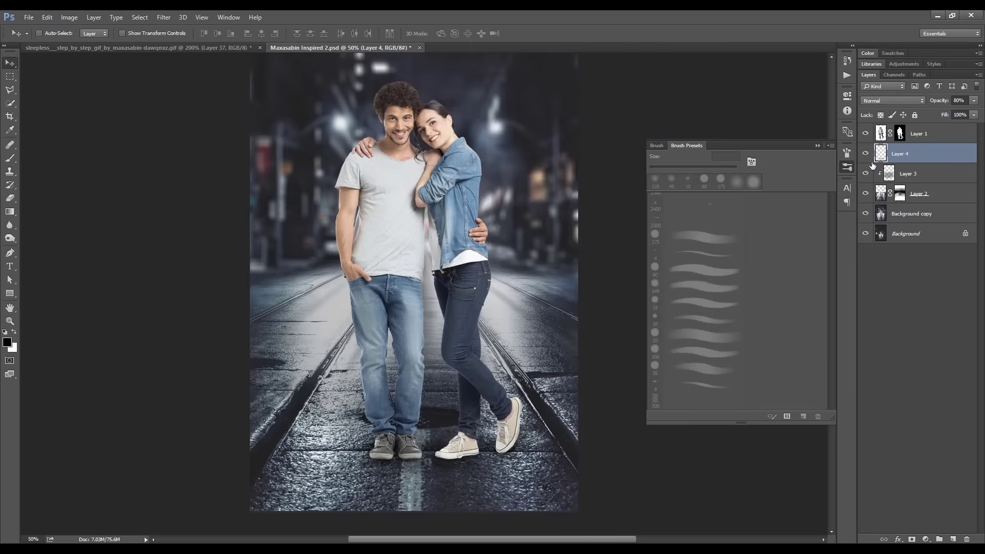
pyautogui.press('e')
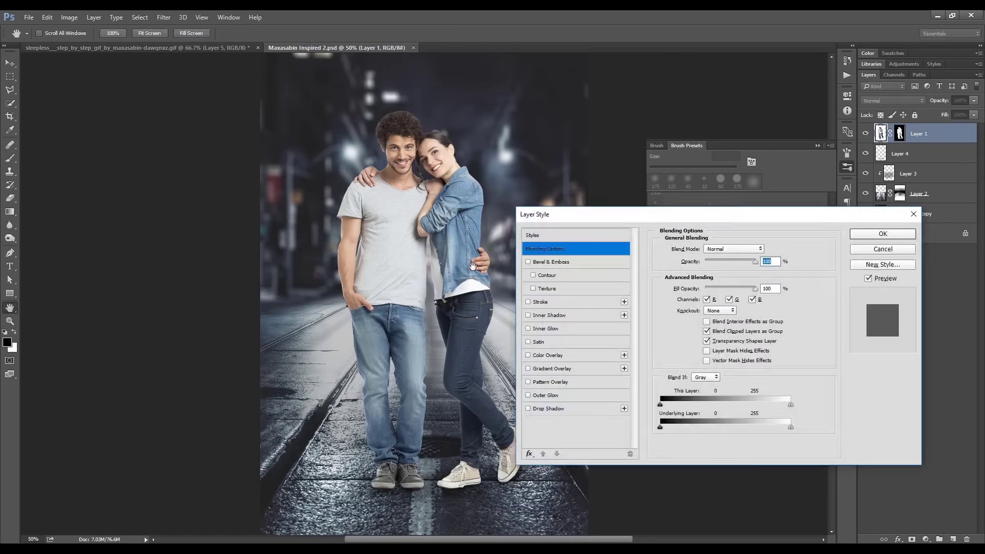
# Flip the couple copy vertically and give it a black Color Overlay style
pyautogui.hotkey('ctrl', 't')
pyautogui.click(491, 388)
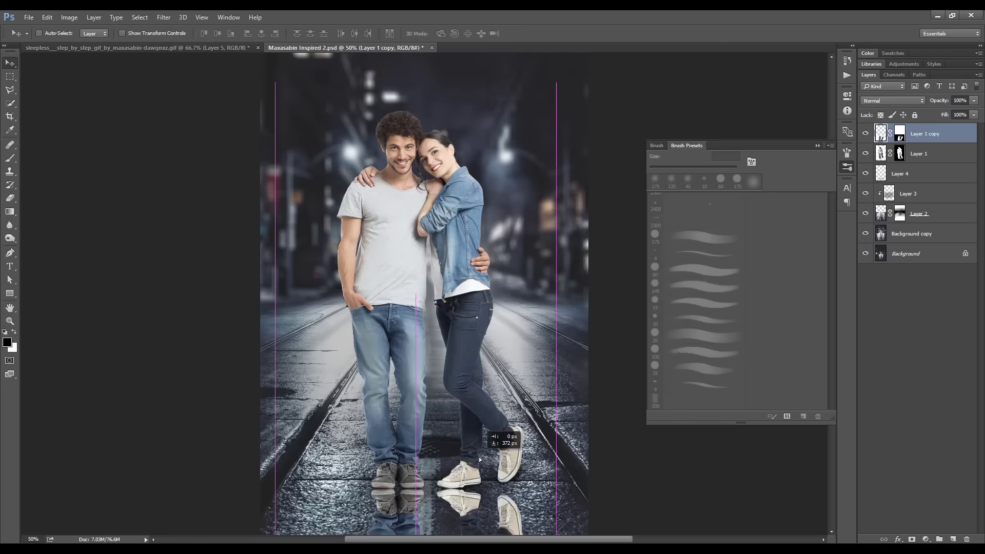
pyautogui.press('Return')
pyautogui.doubleClick(944, 133)
pyautogui.click(543, 355)
pyautogui.click(766, 248)
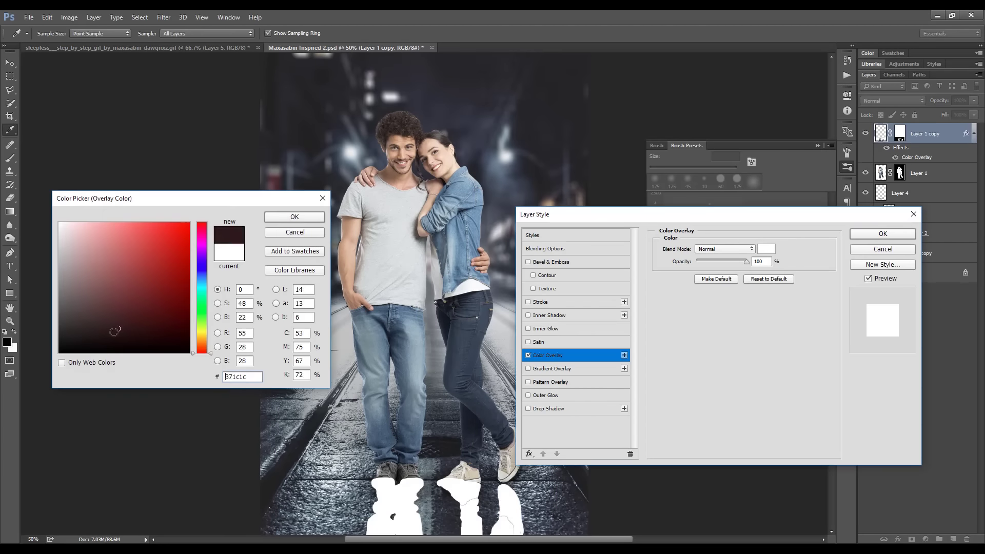
pyautogui.click(102, 359)
pyautogui.click(292, 215)
pyautogui.click(883, 233)
# Rasterize the reflection's black overlay and set up a 15 px full-opacity brush near the feet
pyautogui.rightClick(923, 133)
pyautogui.click(871, 226)
pyautogui.scroll(-3, 353, 172)
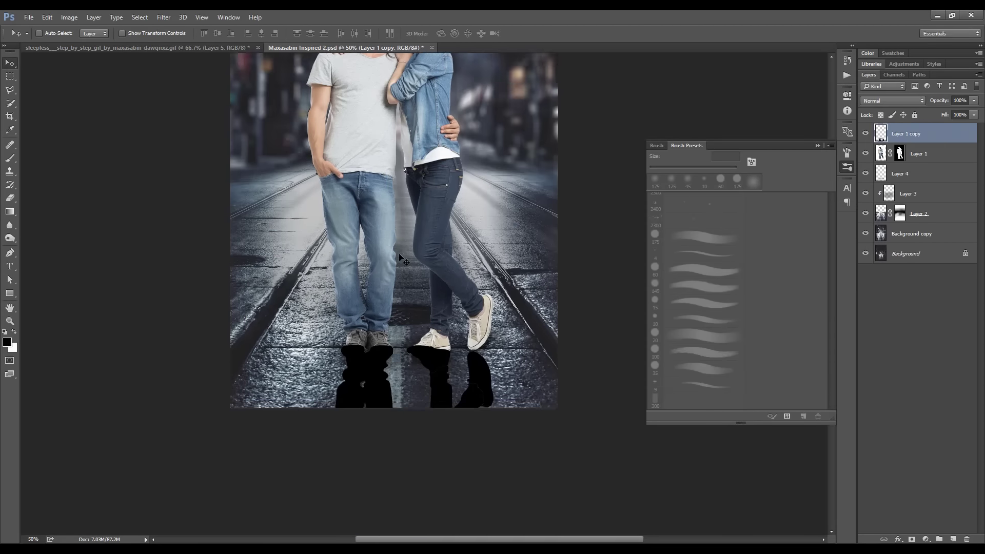
pyautogui.hotkey('ctrl', '+')
pyautogui.press('b')
pyautogui.hotkey('ctrl', '+')
pyautogui.hotkey('ctrl', '+')
pyautogui.scroll(-3, 462, 442)
pyautogui.press('0')
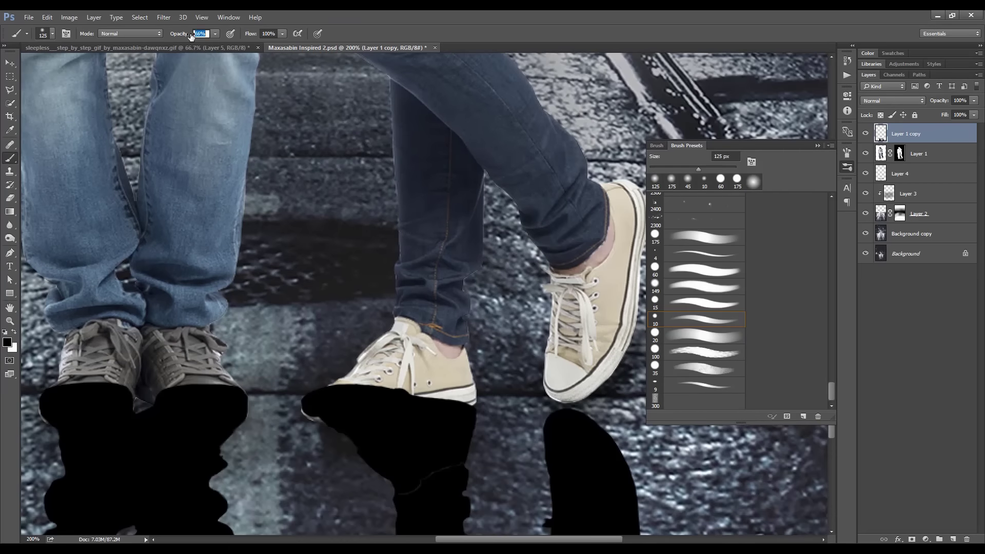
pyautogui.press(',')
pyautogui.scroll(-3, 455, 462)
pyautogui.hscroll(2, 461, 441)
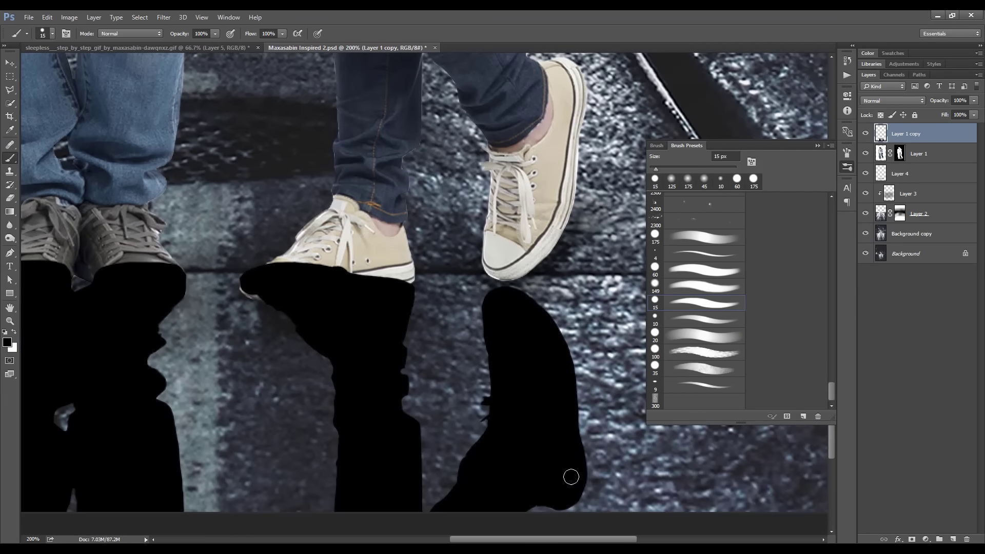
pyautogui.hotkey('ctrl', '-')
# Convert the reflection to a Smart Object and move it up against the shoes
pyautogui.rightClick(906, 133)
pyautogui.click(872, 162)
pyautogui.press('v')
pyautogui.moveTo(497, 235); pyautogui.dragTo(315, 95)
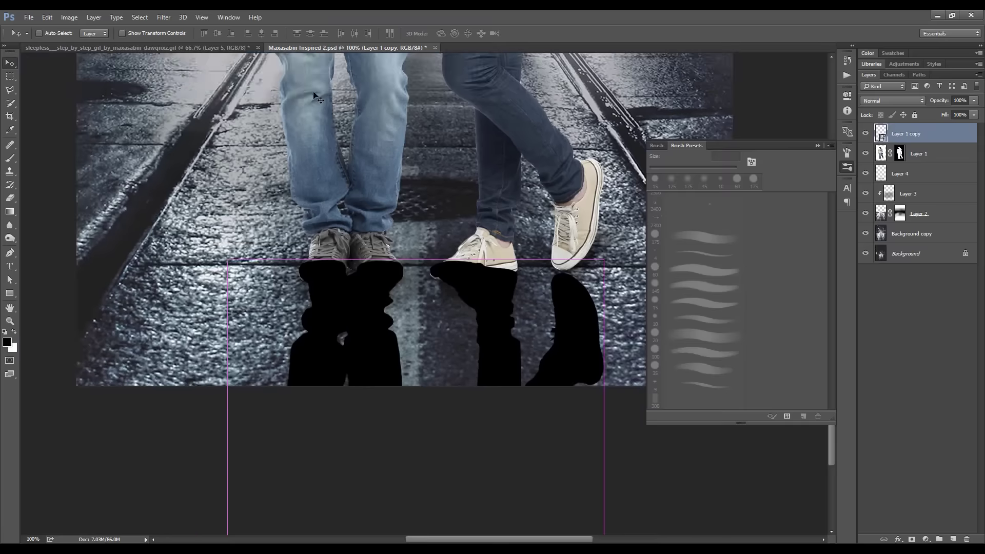
# Gaussian-blur the reflection to 31.9 px, move it below the couple and set 50% opacity
pyautogui.click(164, 17)
pyautogui.click(323, 171)
pyautogui.moveTo(614, 361); pyautogui.dragTo(624, 360)
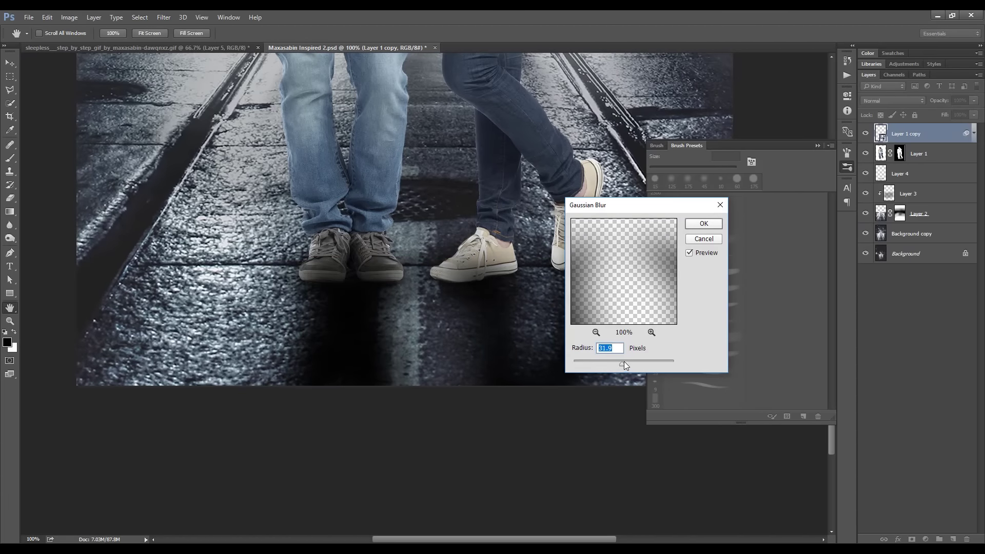
pyautogui.press('Return')
pyautogui.hotkey('ctrl', '-')
pyautogui.hotkey('ctrl', '[')
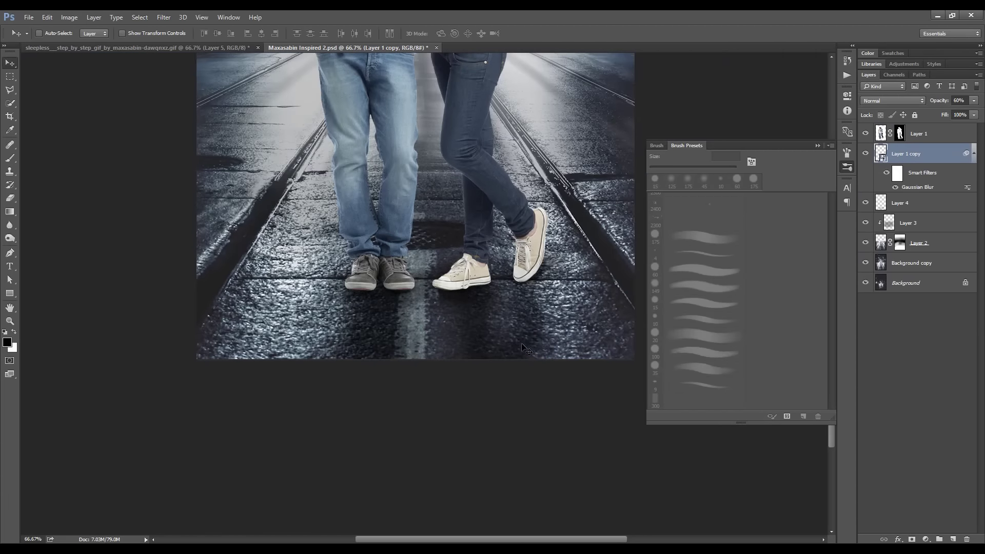
pyautogui.press('5')
pyautogui.hotkey('ctrl', '-')
pyautogui.hotkey('ctrl', '-')
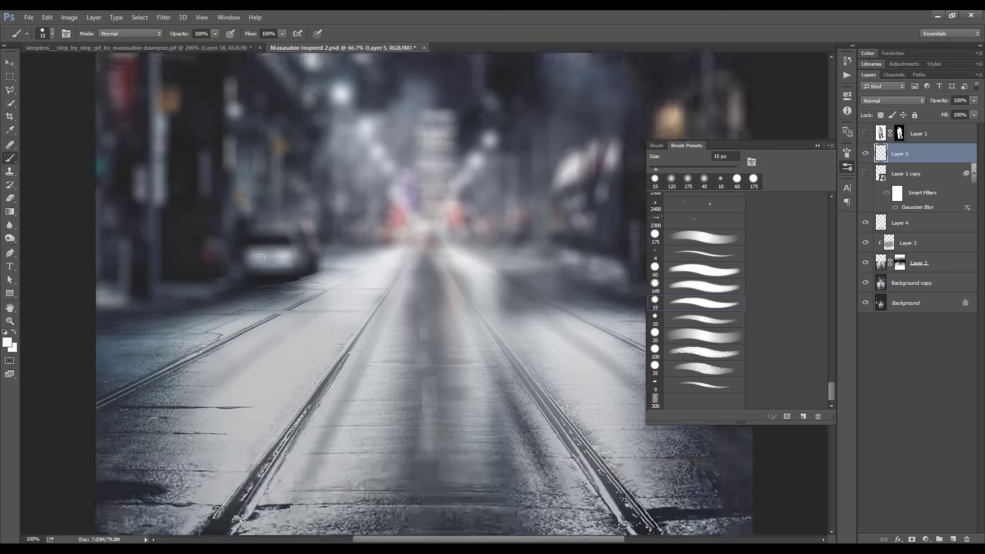
# Paint on the street layer's mask with a 60–70 px brush to blend the street
pyautogui.click(900, 263)
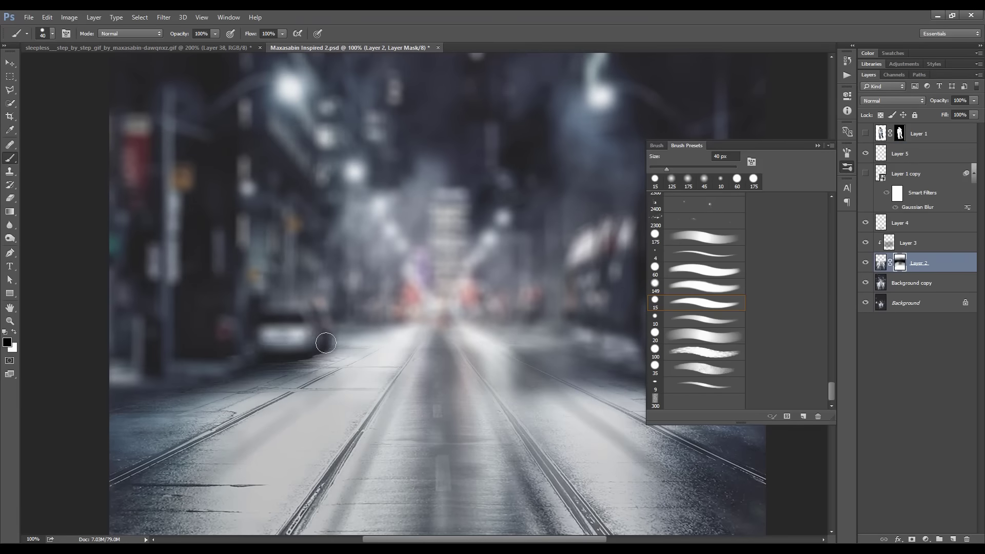
pyautogui.moveTo(326, 343); pyautogui.dragTo(280, 365)
pyautogui.rightClick(274, 354)
pyautogui.doubleClick(308, 447)
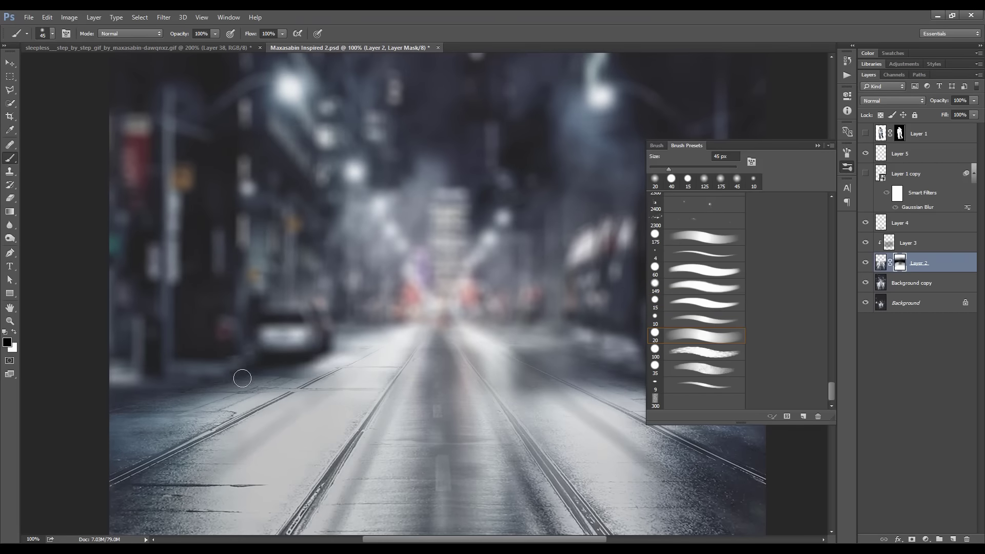
pyautogui.press(']')
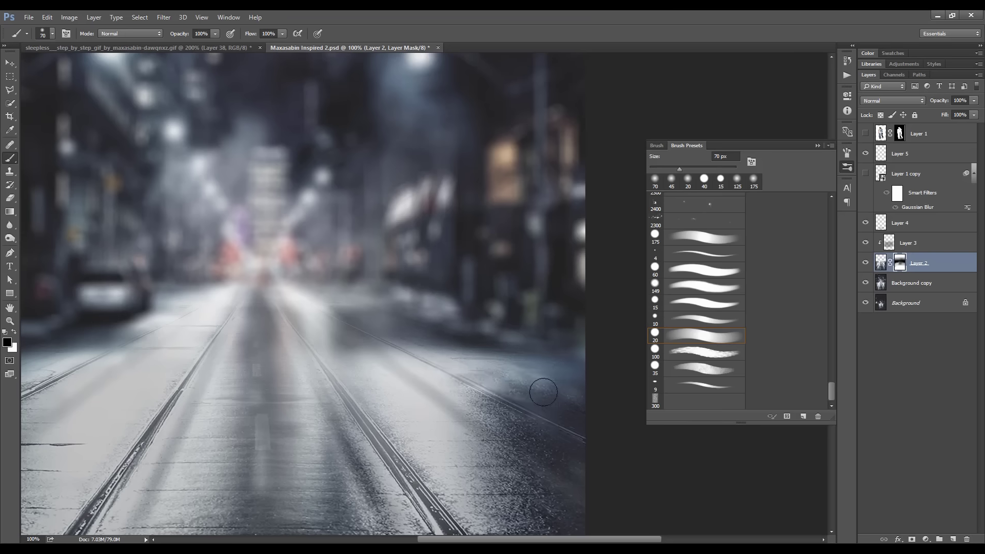
pyautogui.moveTo(189, 341); pyautogui.dragTo(476, 369)
pyautogui.press('x')
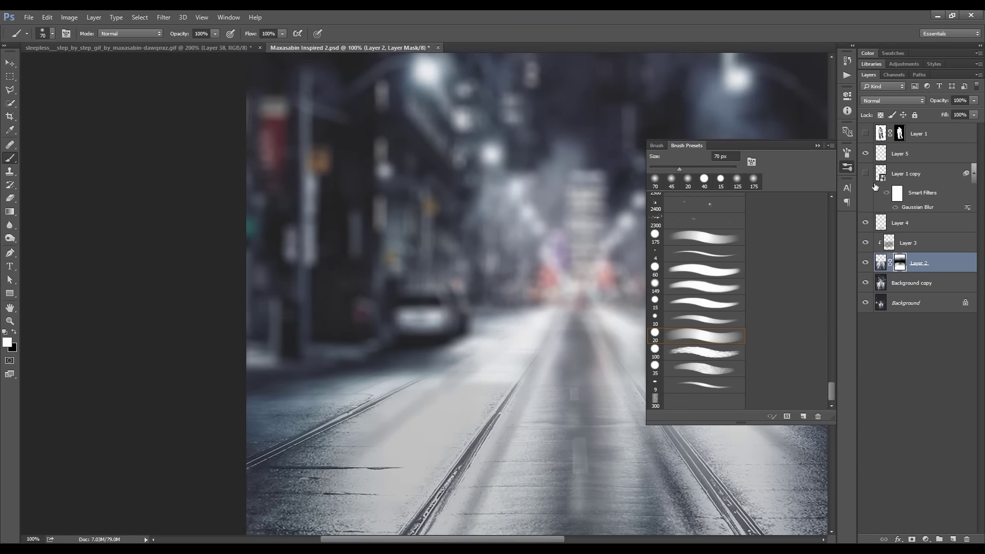
# On Layer 5, add a red glow to the car's tail light
pyautogui.click(903, 153)
pyautogui.keyDown('alt'); pyautogui.click(865, 153); pyautogui.keyUp('alt')
pyautogui.rightClick(455, 328)
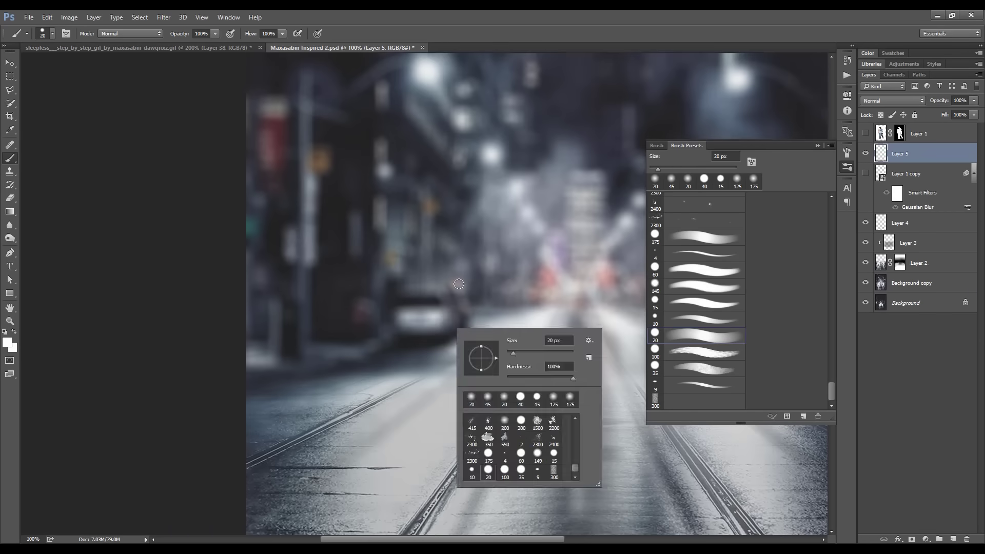
pyautogui.click(477, 410)
pyautogui.click(443, 315)
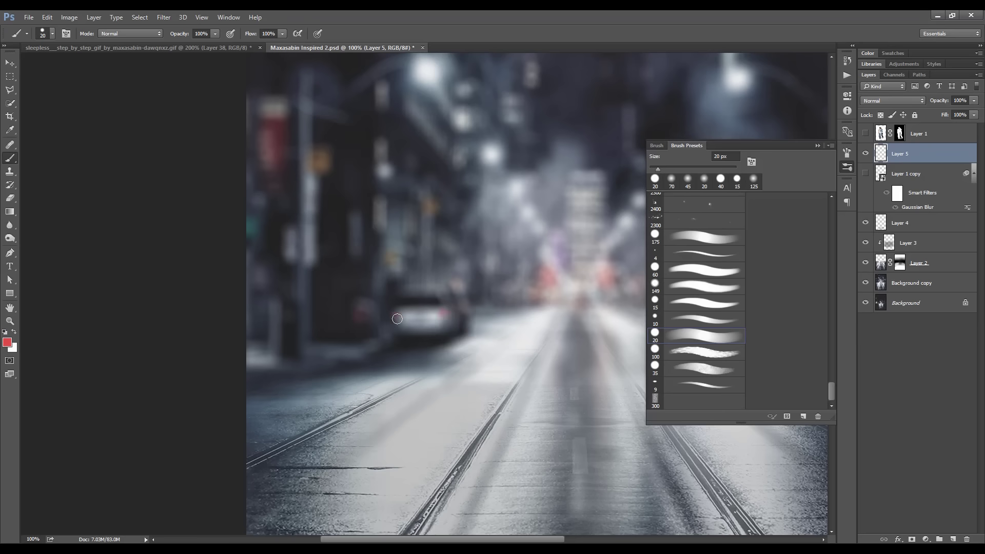
# Pick a brighter red and paint soft white light strokes and a light dot
pyautogui.moveTo(444, 321); pyautogui.dragTo(427, 253)
pyautogui.click(7, 342)
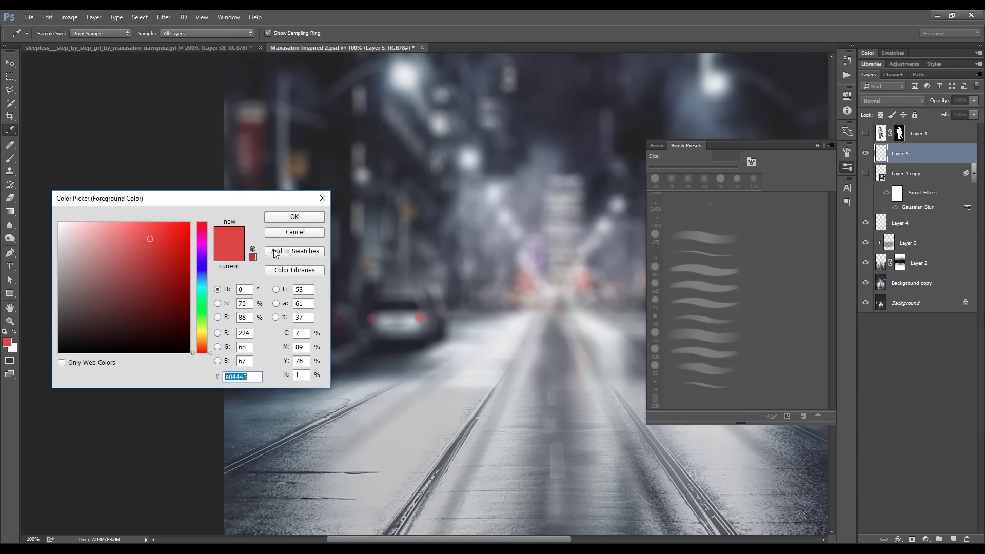
pyautogui.click(292, 215)
pyautogui.moveTo(346, 294); pyautogui.dragTo(326, 321)
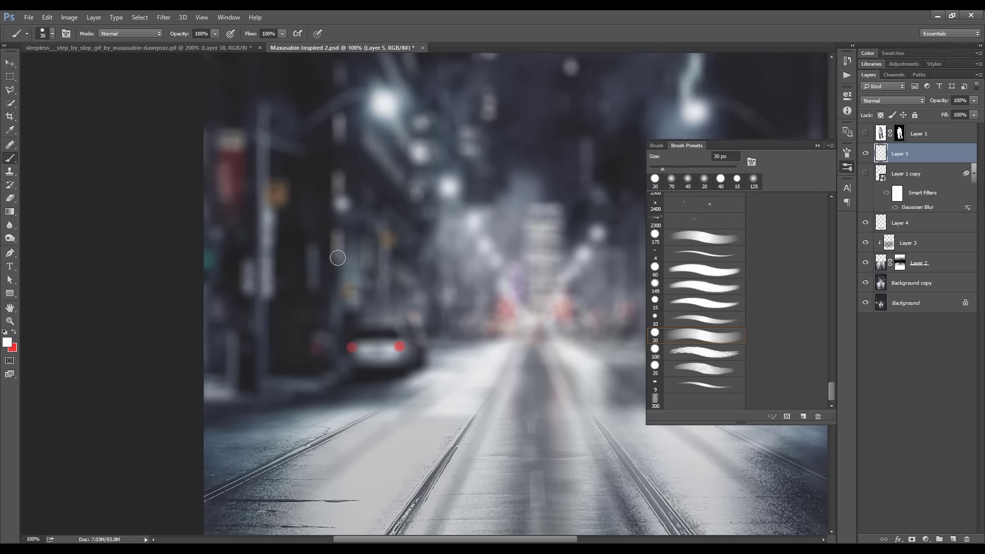
pyautogui.moveTo(338, 257); pyautogui.dragTo(329, 266)
pyautogui.click(331, 154)
# Show the couple and reflection layers again, set the brush to 35 px, and save
pyautogui.moveTo(865, 133); pyautogui.dragTo(865, 174)
pyautogui.moveTo(344, 134); pyautogui.dragTo(295, 199)
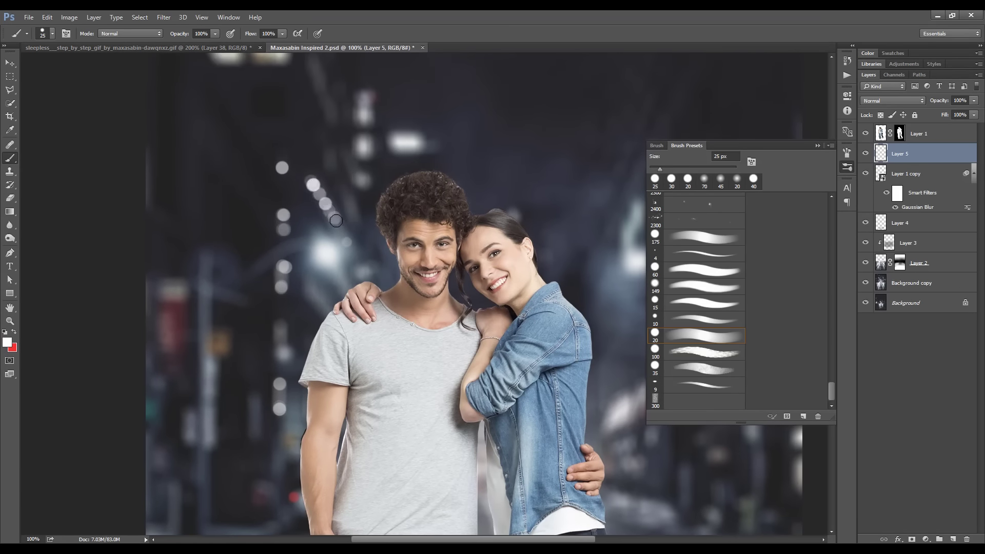
pyautogui.moveTo(352, 253); pyautogui.dragTo(357, 283)
pyautogui.press(']')
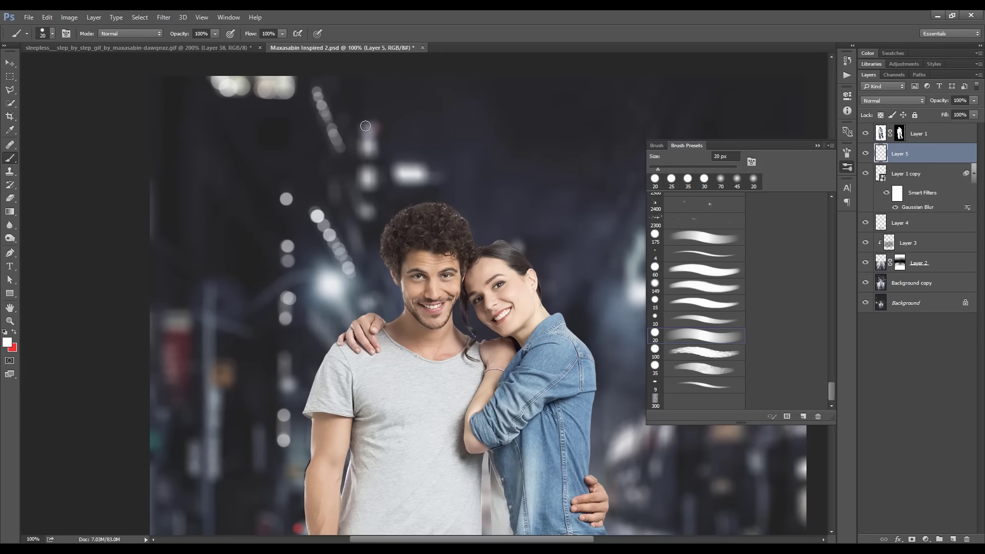
pyautogui.hotkey('ctrl', 's')
# Paint white bokeh light spots behind the couple and along the right edge
pyautogui.scroll(-3, 401, 177)
pyautogui.hscroll(3, 528, 237)
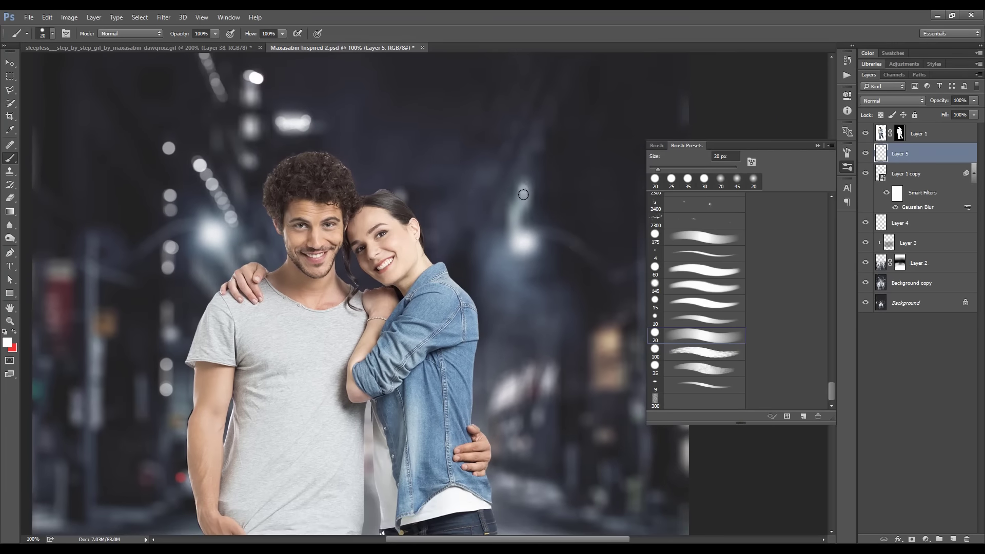
pyautogui.moveTo(530, 238); pyautogui.dragTo(497, 223)
pyautogui.hscroll(3, 534, 230)
pyautogui.scroll(-3, 561, 238)
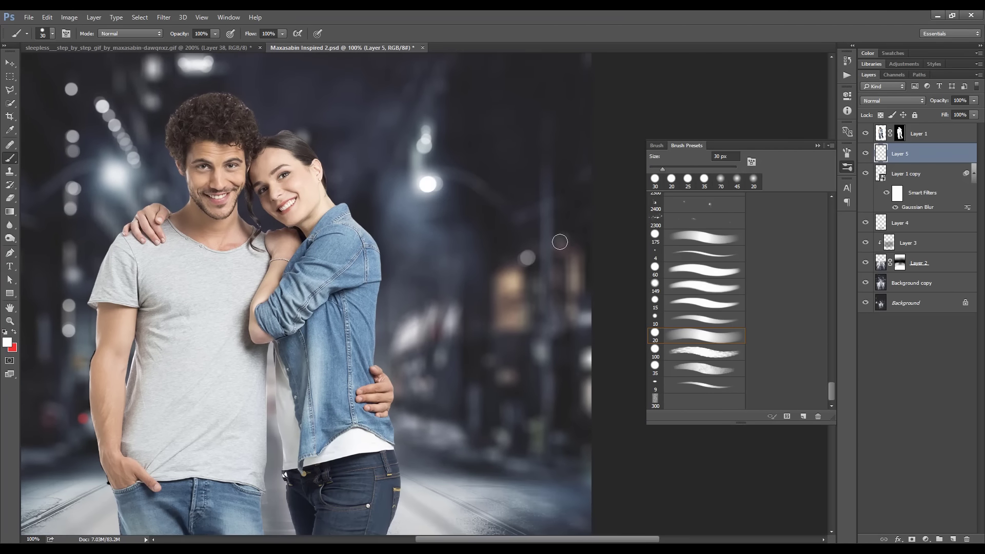
pyautogui.scroll(-3, 569, 282)
pyautogui.moveTo(584, 314); pyautogui.dragTo(593, 317)
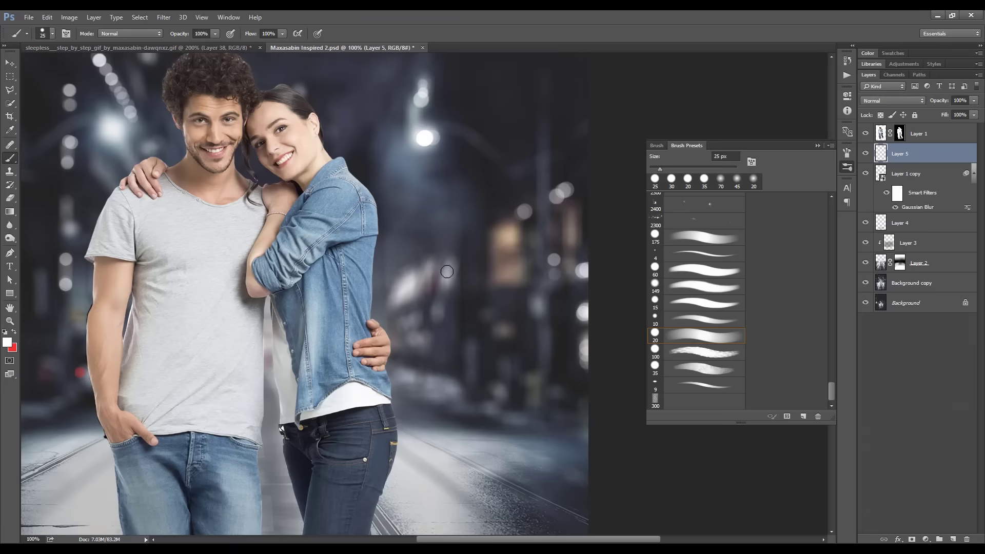
pyautogui.moveTo(448, 259); pyautogui.dragTo(446, 305)
pyautogui.moveTo(428, 265); pyautogui.dragTo(418, 313)
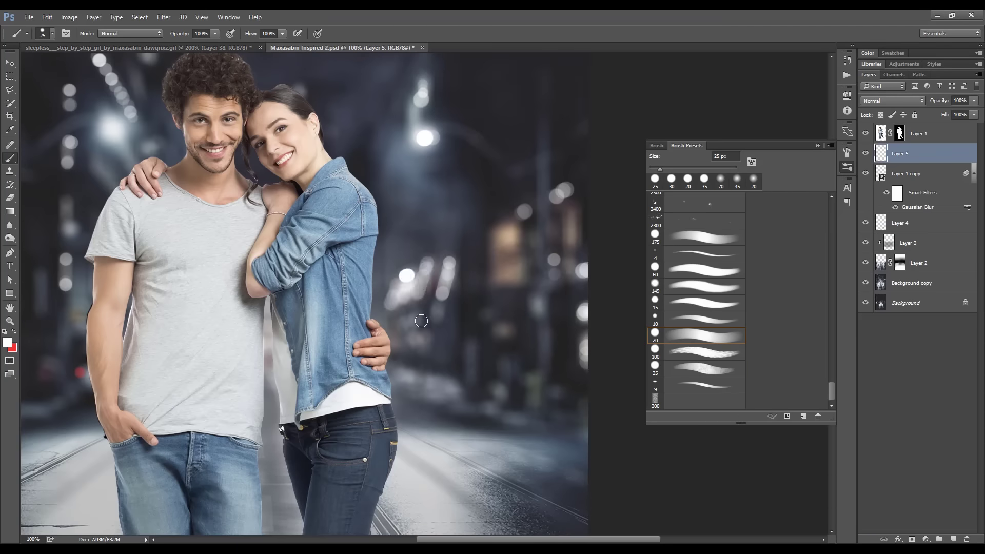
# Pan around the top of the image at 100% and enlarge the brush to 30 px
pyautogui.hscroll(-2, 461, 308)
pyautogui.scroll(-1, 462, 307)
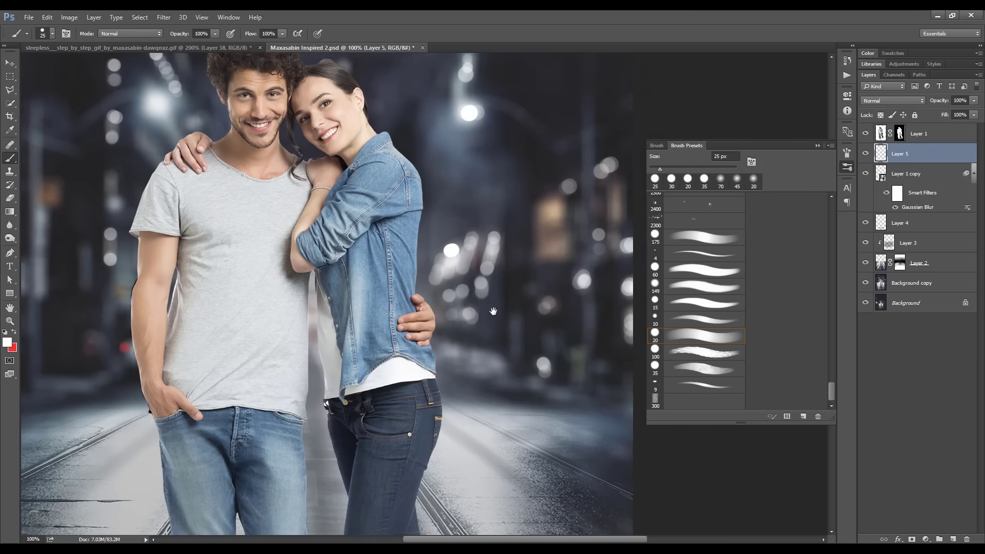
pyautogui.moveTo(493, 311); pyautogui.dragTo(496, 371)
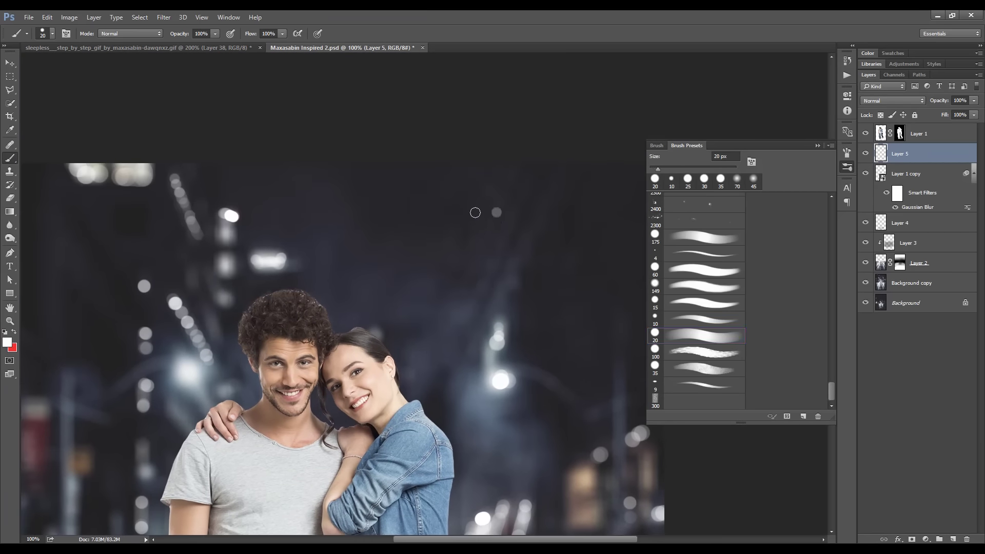
pyautogui.scroll(-2, 478, 308)
pyautogui.press(']')
pyautogui.press(']')
pyautogui.press(']')
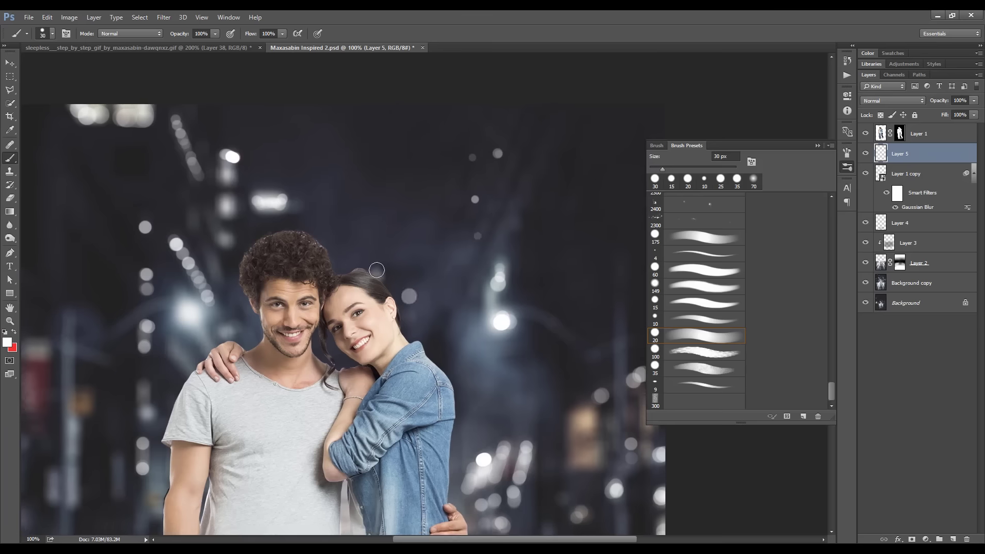
pyautogui.hscroll(-2, 414, 369)
pyautogui.scroll(-2, 415, 369)
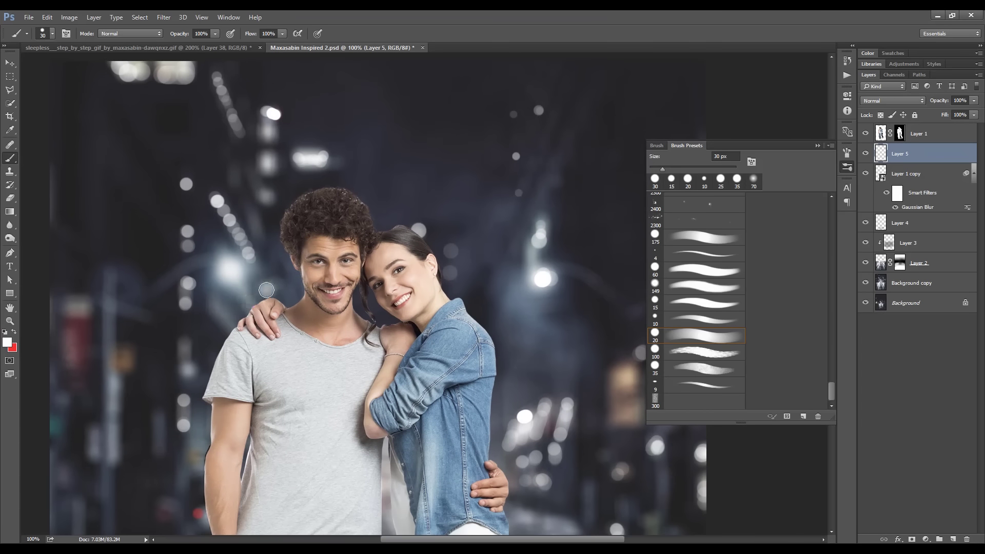
pyautogui.scroll(-3, 264, 160)
pyautogui.hscroll(-2, 268, 176)
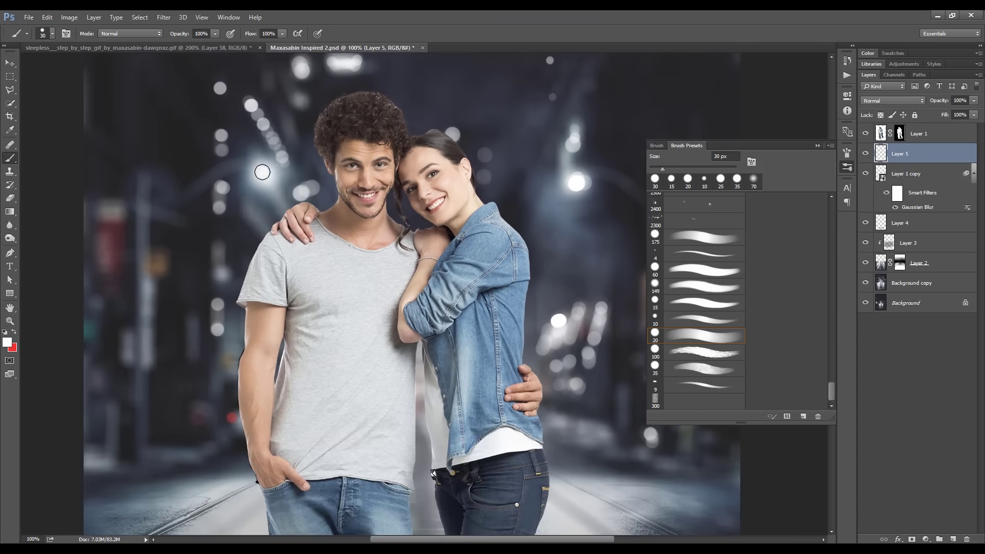
pyautogui.scroll(-2, 259, 179)
pyautogui.hscroll(-2, 259, 180)
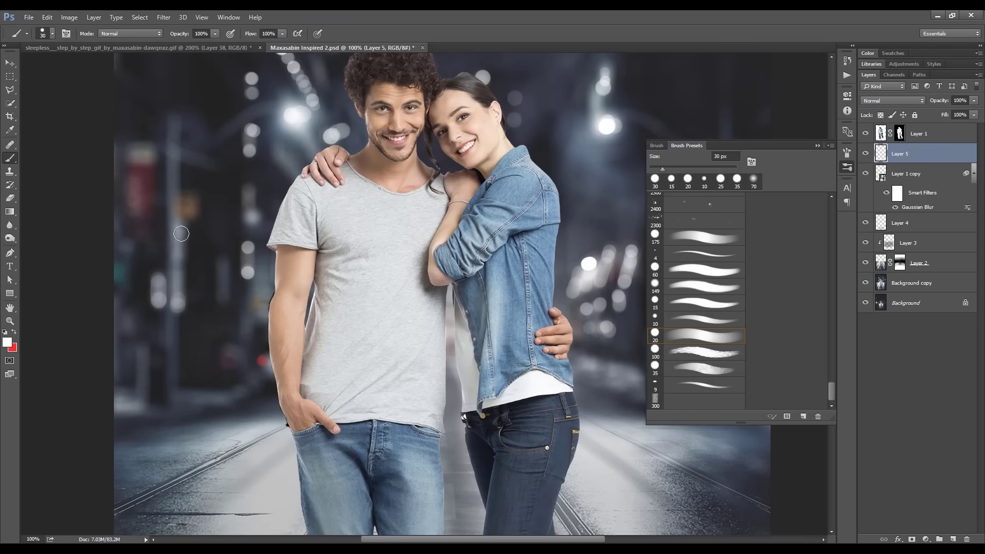
pyautogui.hscroll(2, 329, 313)
pyautogui.scroll(-1, 328, 313)
pyautogui.hscroll(2, 461, 333)
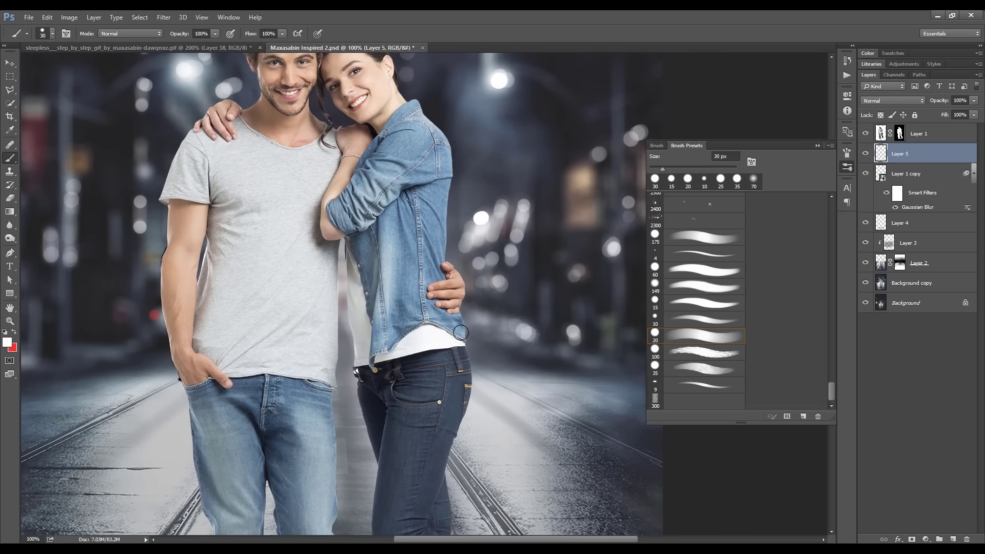
pyautogui.scroll(4, 484, 320)
pyautogui.hscroll(1, 417, 174)
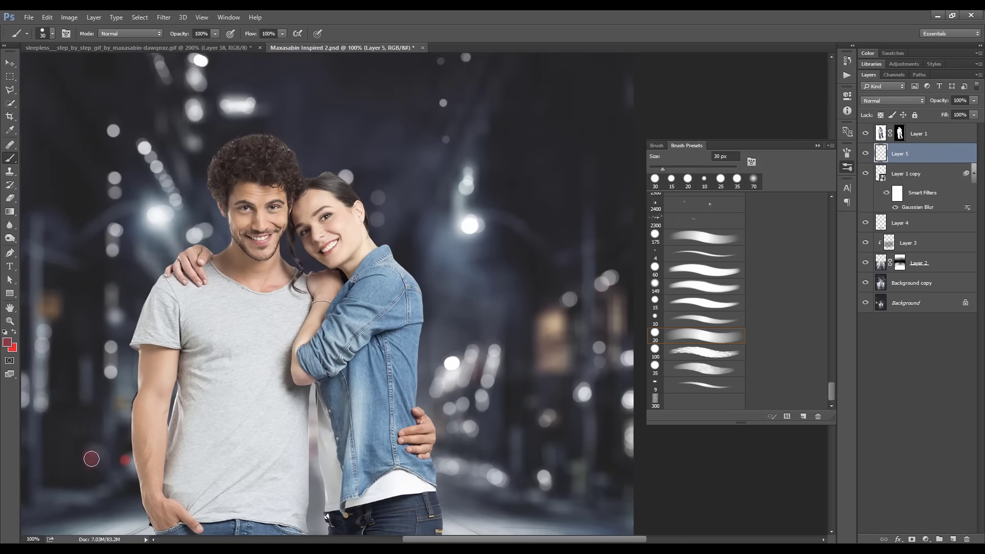
# Dab a small red test stroke, check the edges, then zoom out to the whole couple
pyautogui.click(15, 333)
pyautogui.click(114, 406)
pyautogui.hscroll(-1, 129, 395)
pyautogui.scroll(-1, 129, 394)
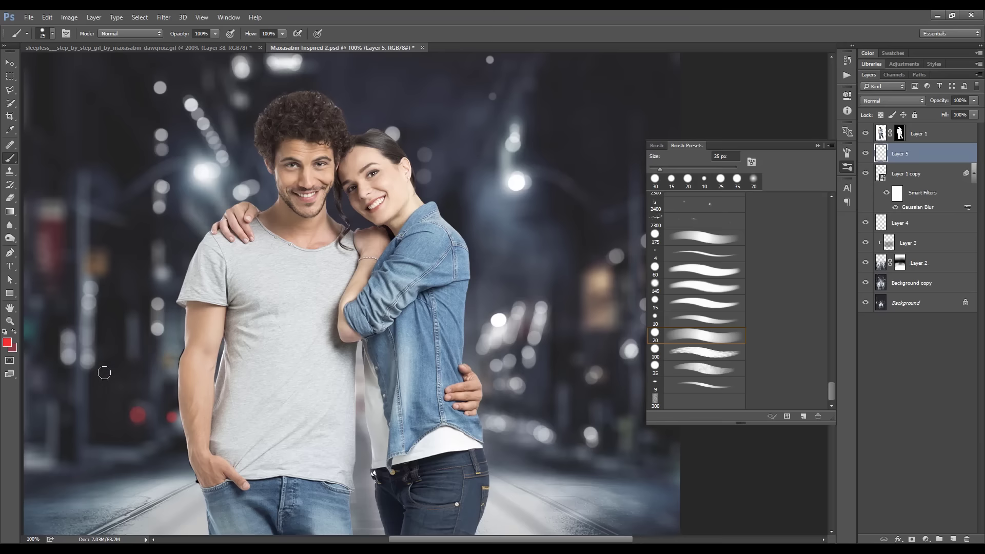
pyautogui.hscroll(-1, 104, 372)
pyautogui.hscroll(2, 496, 343)
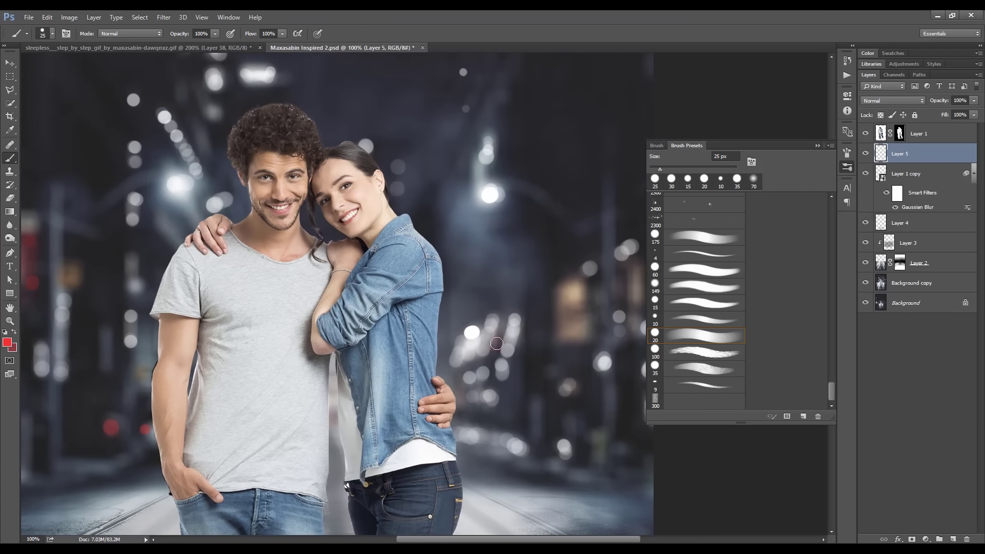
pyautogui.hscroll(-1, 411, 282)
pyautogui.scroll(2, 294, 182)
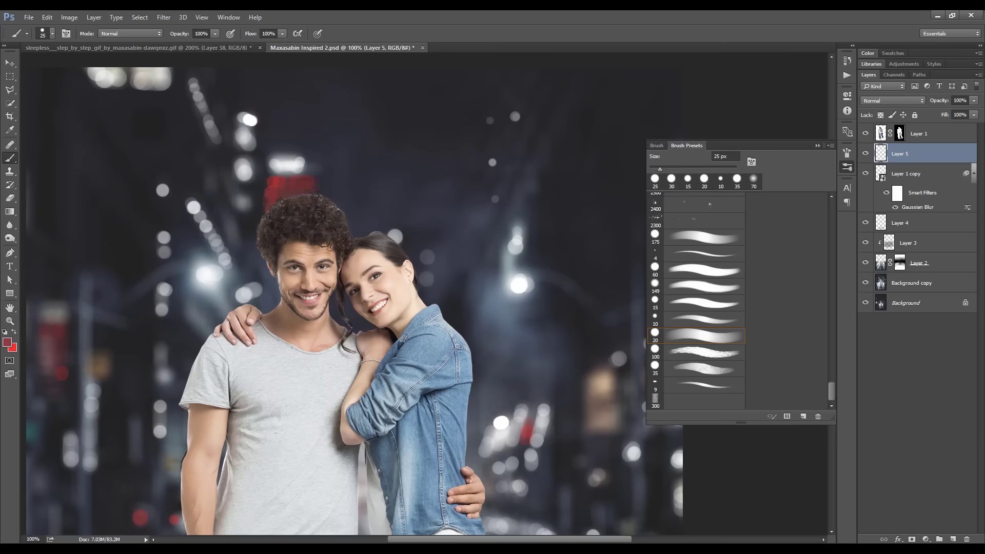
pyautogui.hotkey('ctrl', '-')
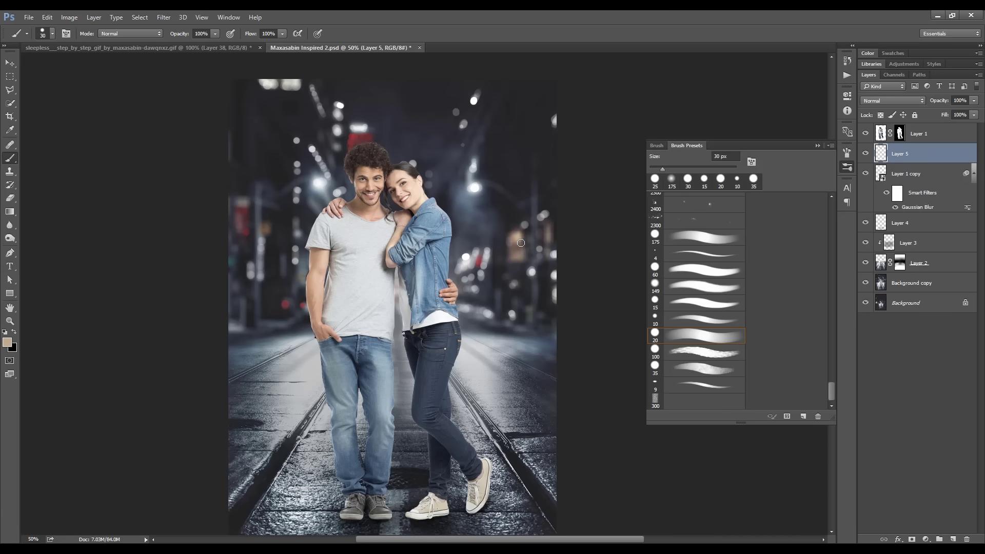
# Enlarge the brush, zoom out and back in, and toggle the couple's layer mask to check edges
pyautogui.press(']')
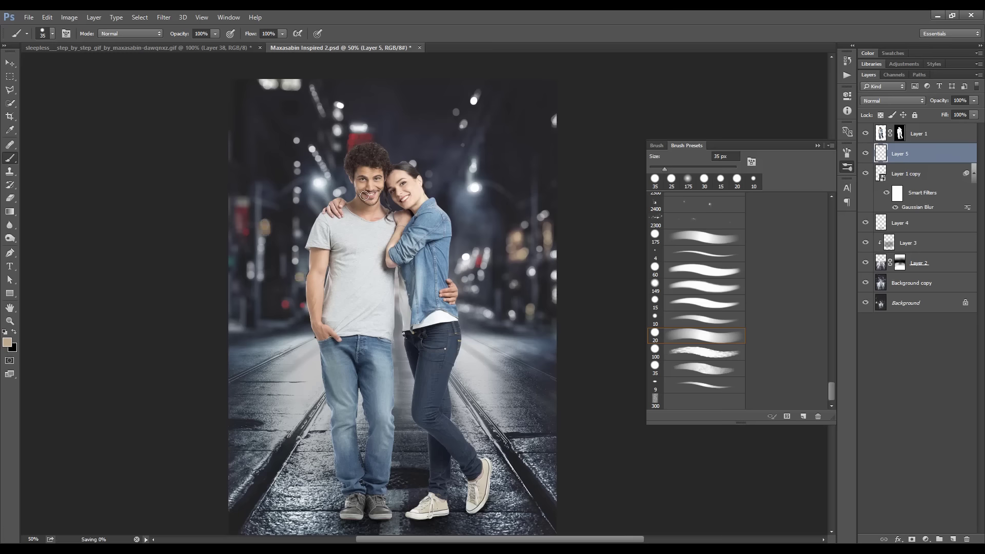
pyautogui.hotkey('ctrl', '-')
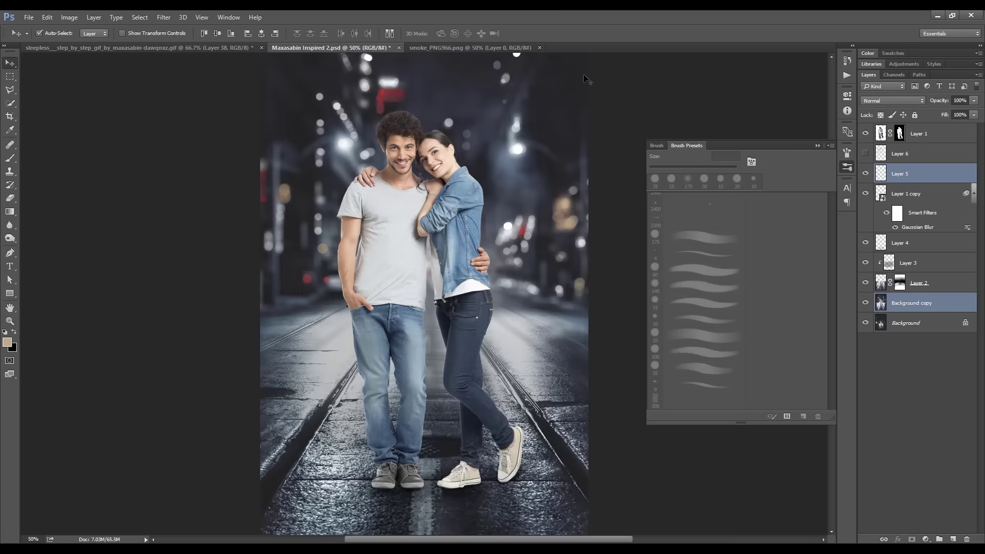
pyautogui.hotkey('ctrl', '+')
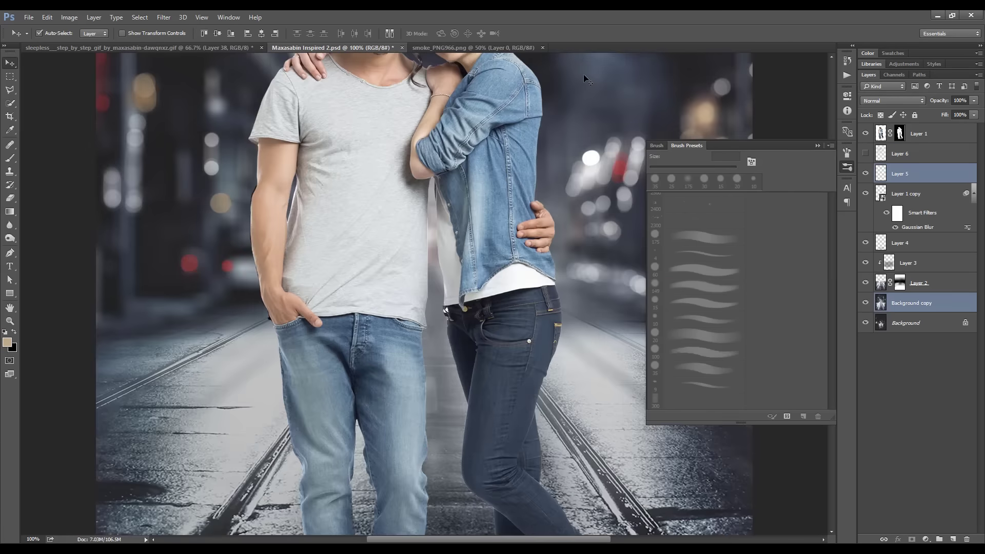
pyautogui.scroll(3, 264, 234)
pyautogui.scroll(-2, 367, 254)
pyautogui.scroll(-2, 367, 254)
pyautogui.keyDown('shift'); pyautogui.click(900, 133); pyautogui.keyUp('shift')
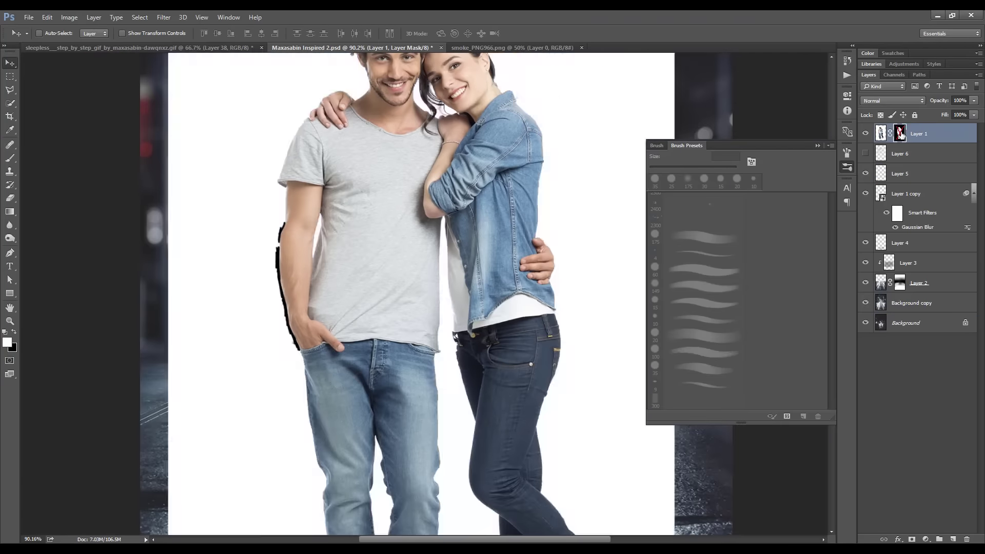
pyautogui.hotkey('ctrl', '-')
pyautogui.hotkey('ctrl', '-')
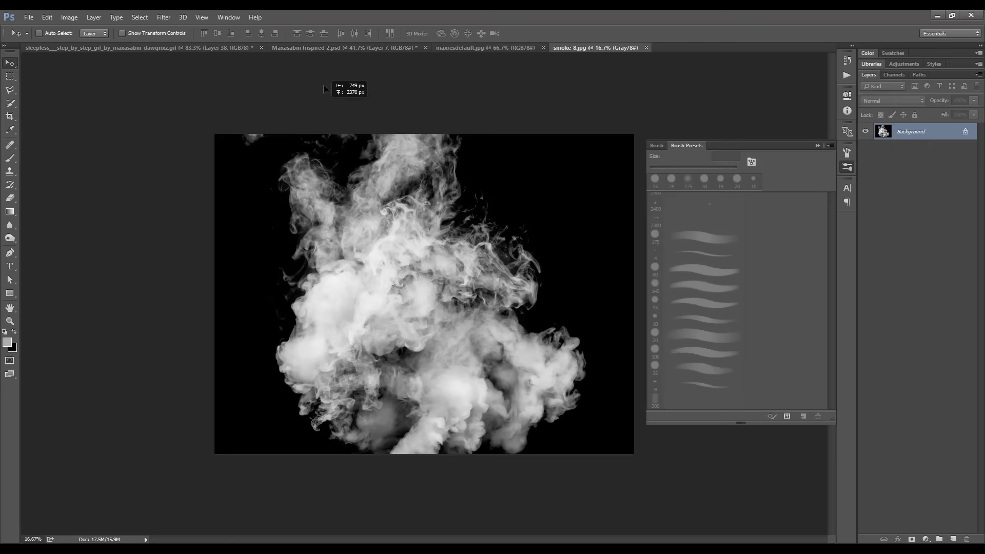
# Paste the smoke image, fit and position it, and blend it in Screen mode at 15% opacity
pyautogui.hotkey('ctrl', 'v')
pyautogui.hotkey('ctrl', 't')
pyautogui.hotkey('ctrl', '0')
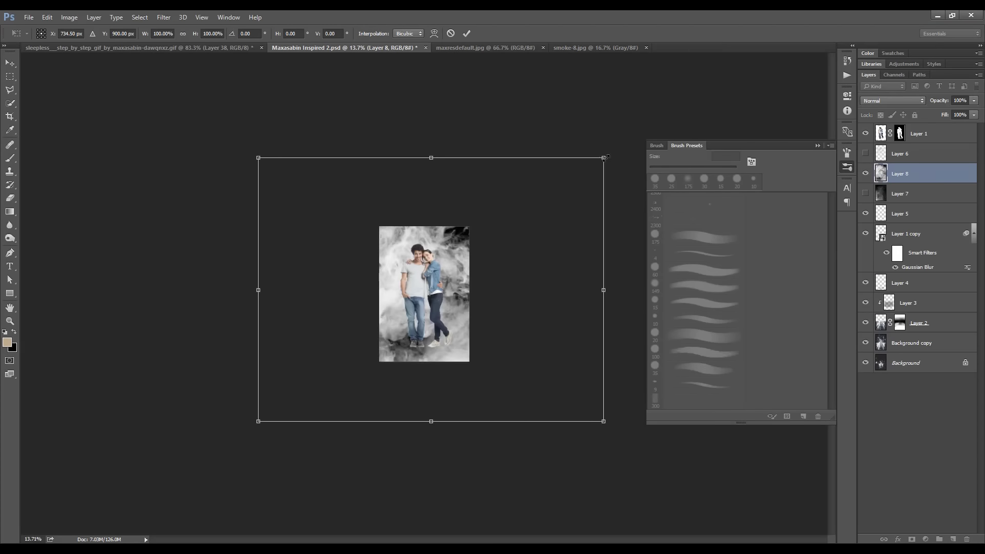
pyautogui.press('Return')
pyautogui.click(892, 101)
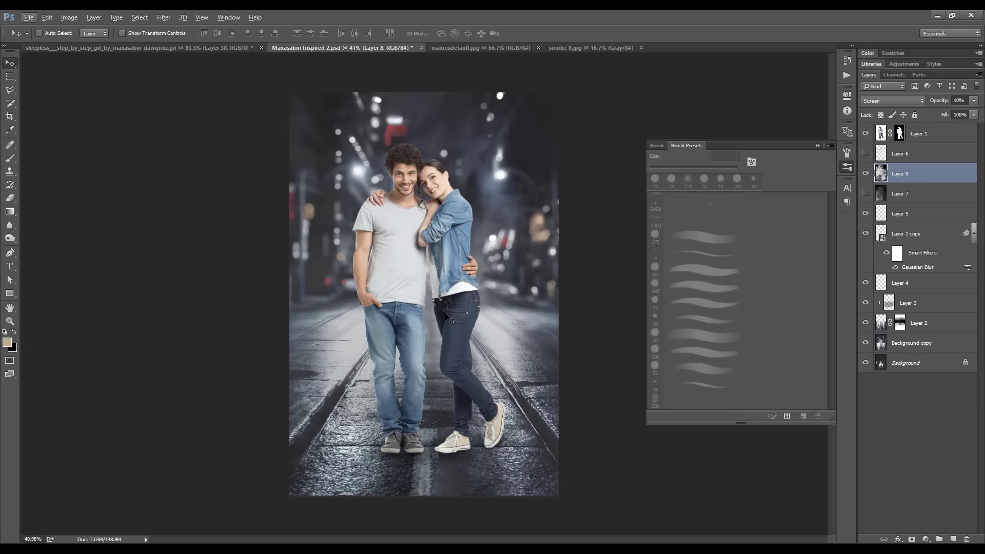
pyautogui.press('1')
pyautogui.press('5')
pyautogui.hotkey('ctrl', 't')
pyautogui.moveTo(758, 533); pyautogui.dragTo(714, 501)
pyautogui.press('Return')
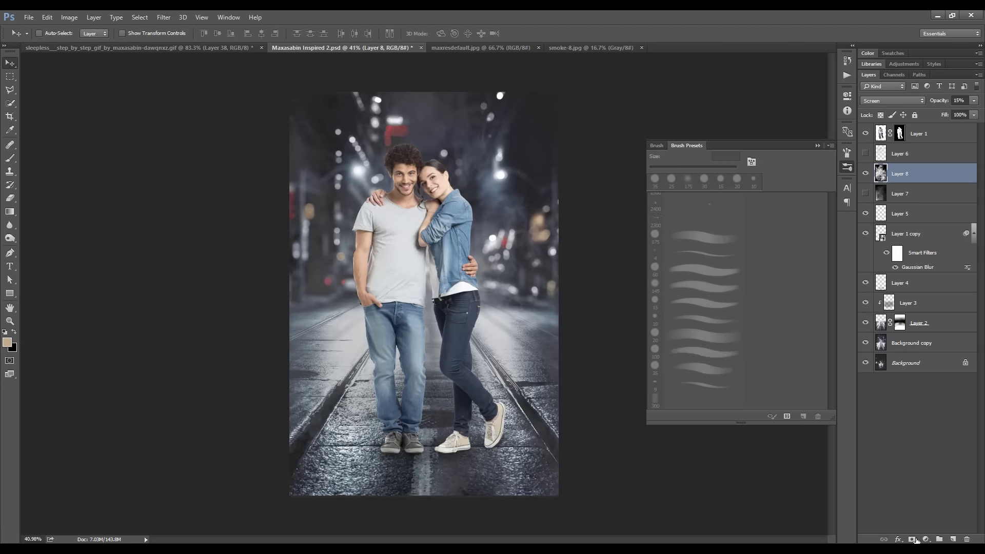
# Mask the smoke with a 400 px soft brush, hiding it at the top and restoring it at 50%
pyautogui.click(913, 539)
pyautogui.press('b')
pyautogui.hotkey('ctrl', 'space')
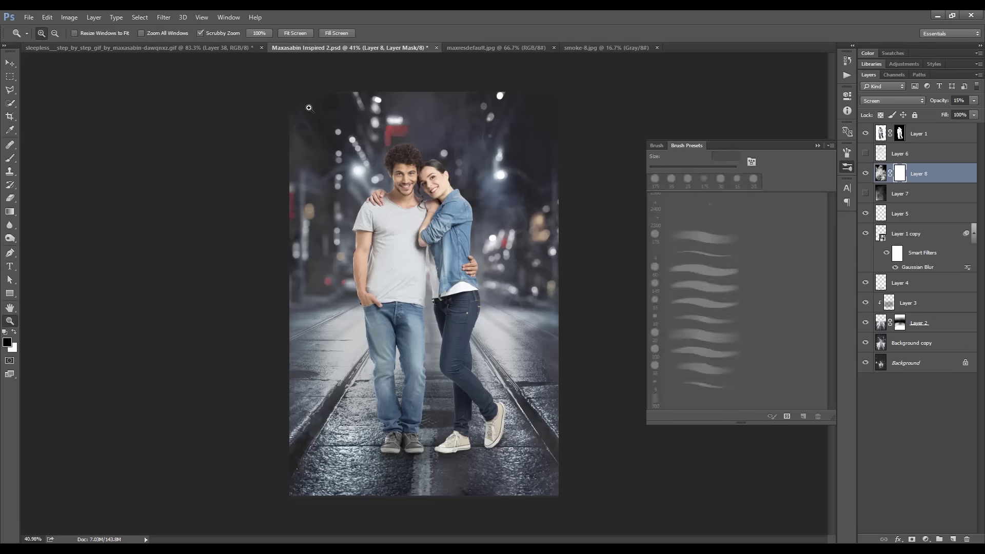
pyautogui.rightClick(352, 195)
pyautogui.press('Return')
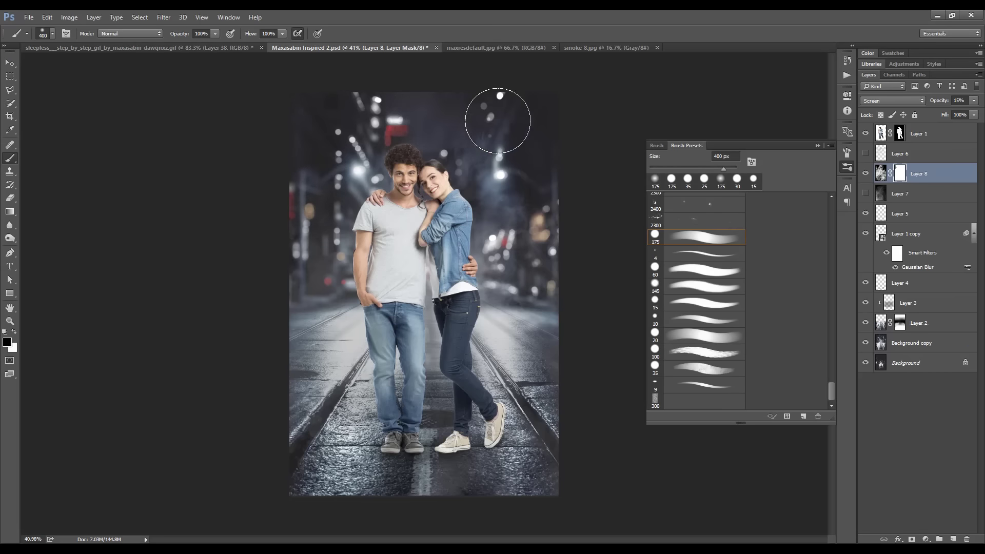
pyautogui.moveTo(497, 120); pyautogui.dragTo(520, 256)
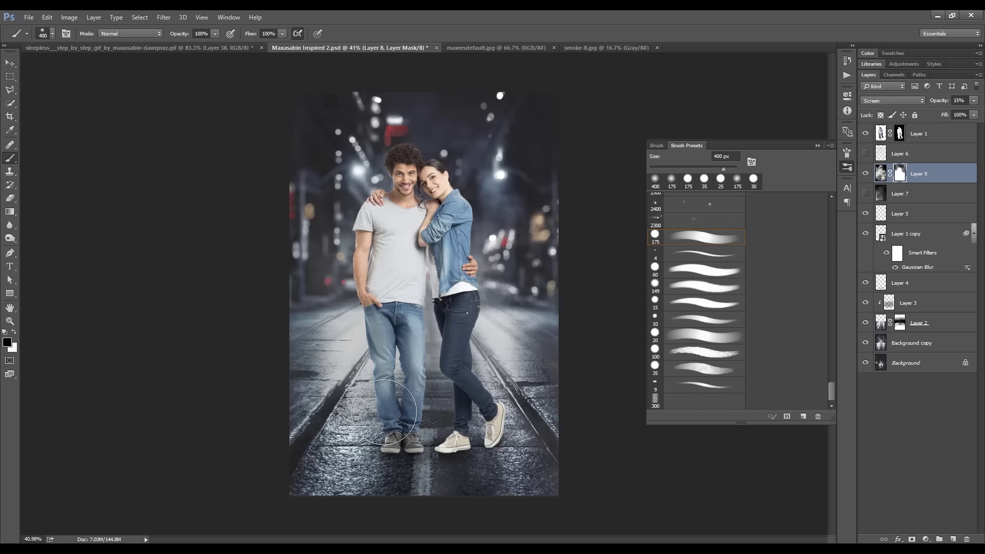
pyautogui.moveTo(831, 392); pyautogui.dragTo(831, 205)
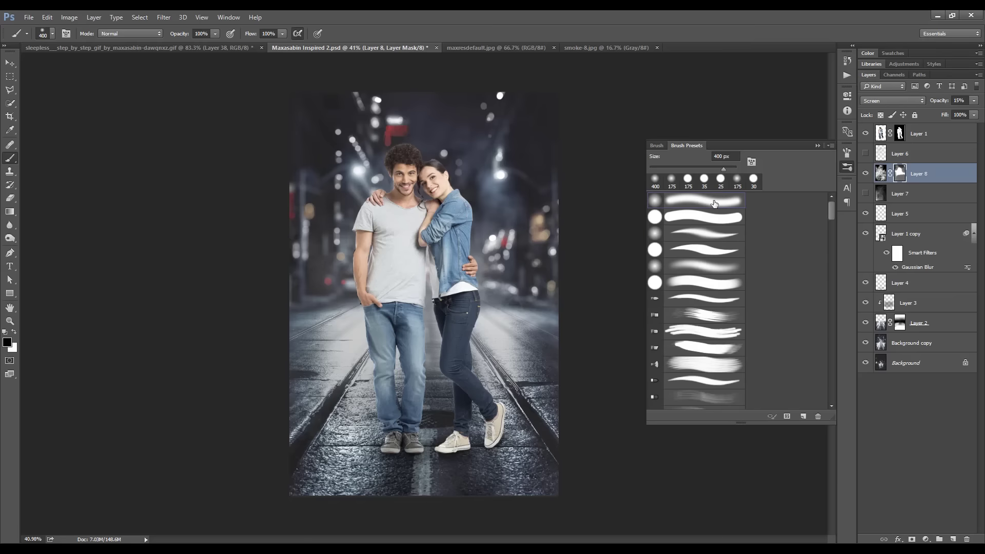
pyautogui.click(714, 203)
pyautogui.press('5')
pyautogui.press('x')
pyautogui.moveTo(363, 215)
pyautogui.mouseDown()
pyautogui.moveTo(405, 143)
pyautogui.moveTo(500, 182)
pyautogui.moveTo(528, 224)
pyautogui.moveTo(423, 360)
pyautogui.mouseUp()
# Zoom to 50% and create the new empty Layer 9
pyautogui.press('v')
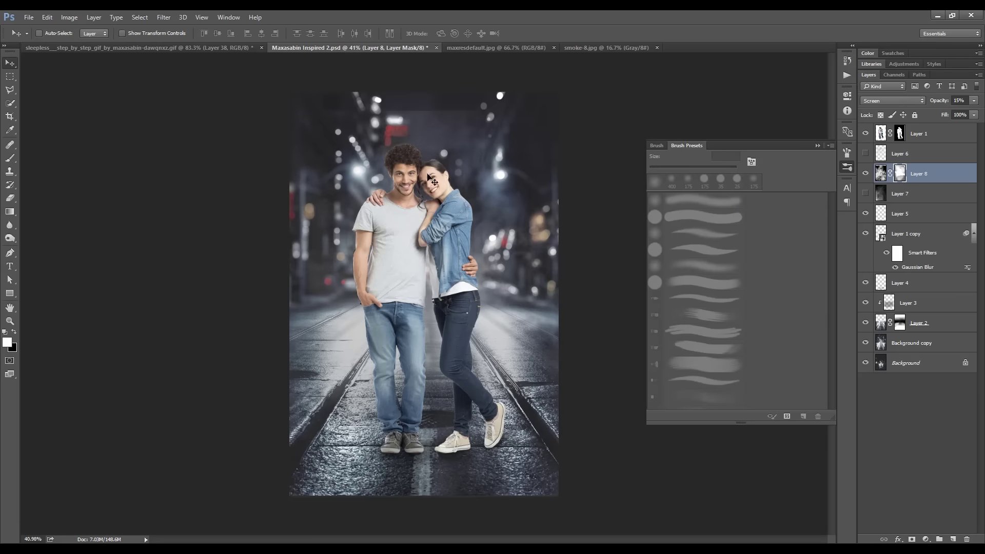
pyautogui.hotkey('ctrl', '+')
pyautogui.hotkey('ctrl', 'shift', 'n')
pyautogui.press('Return')
# Move Layer 6 below Layer 9, delete Layer 7, and select Layer 9
pyautogui.click(865, 213)
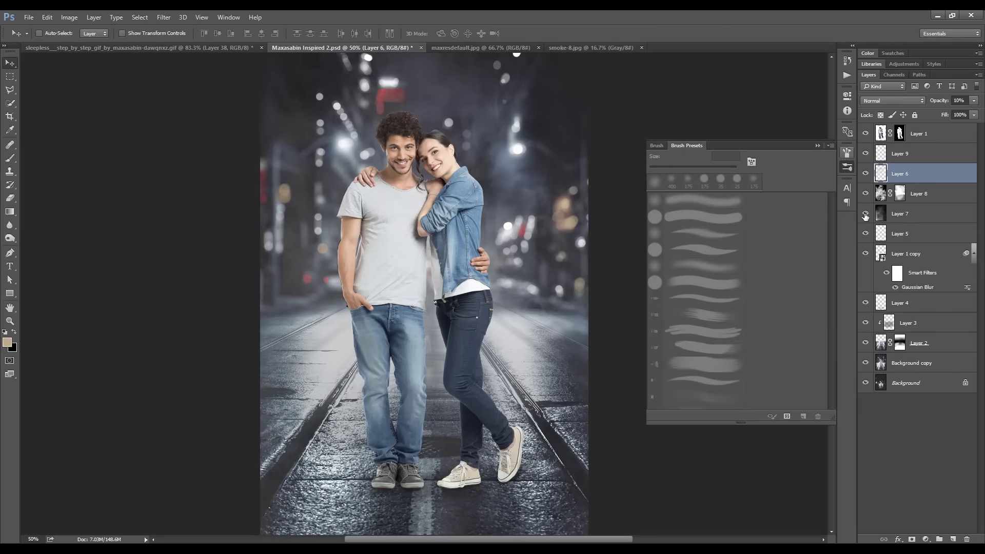
pyautogui.hotkey('ctrl', '-')
pyautogui.moveTo(889, 153); pyautogui.dragTo(863, 181)
pyautogui.click(899, 213)
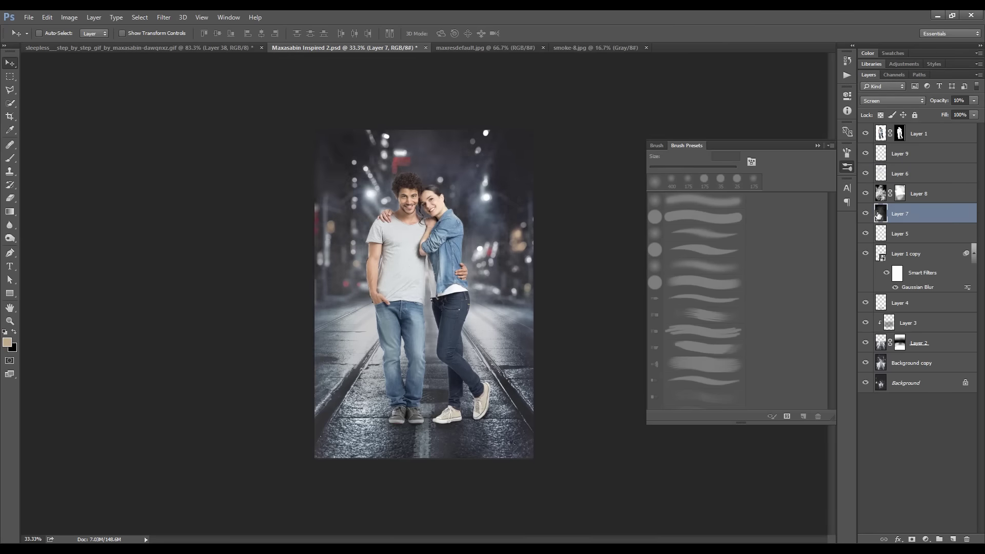
pyautogui.press('Delete')
pyautogui.click(900, 153)
# Set up a large soft white brush at 500 px with Transfer dynamics enabled
pyautogui.press('b')
pyautogui.press('d')
pyautogui.press('x')
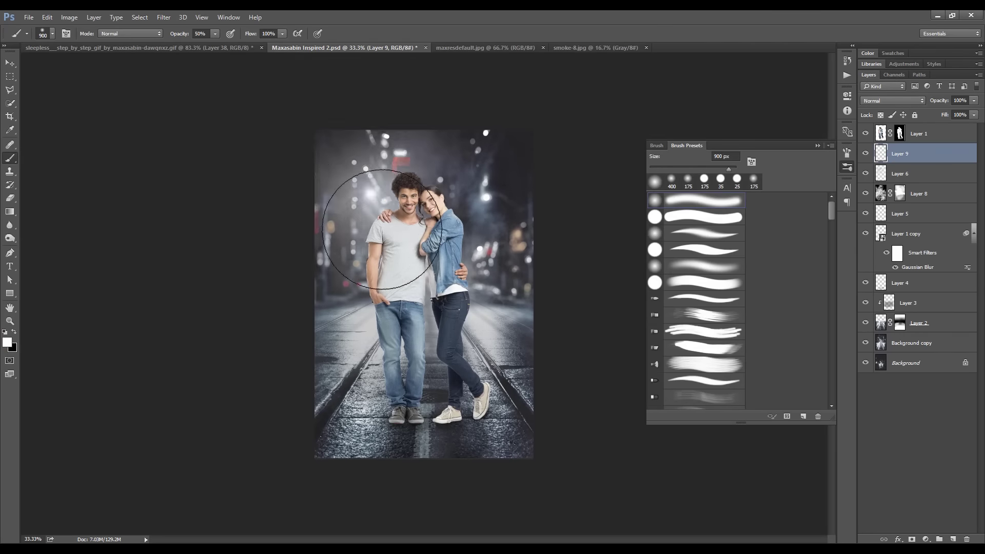
pyautogui.press(']')
pyautogui.press('F5')
pyautogui.click(658, 235)
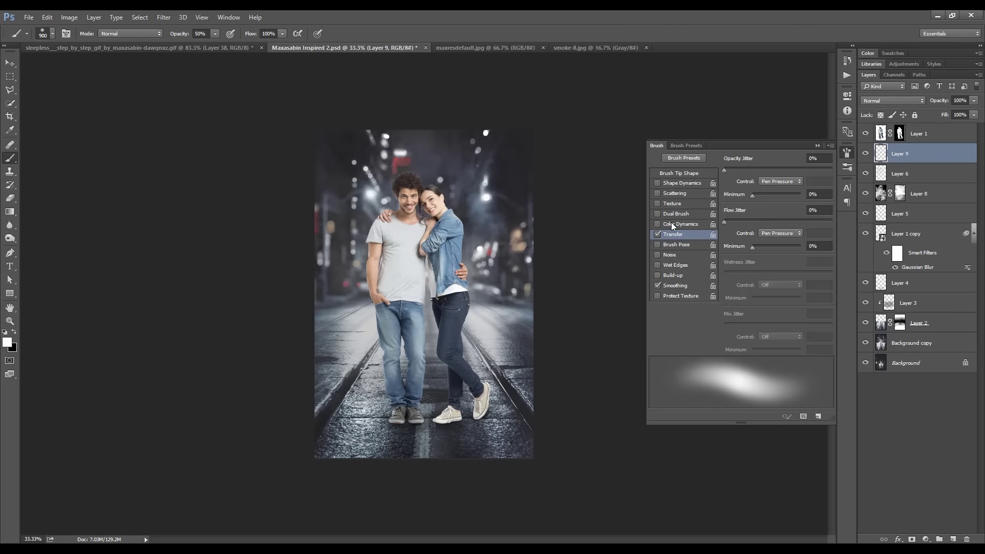
pyautogui.press(']')
pyautogui.press(']')
pyautogui.press(']')
pyautogui.press('[')
pyautogui.press('[')
pyautogui.press('[')
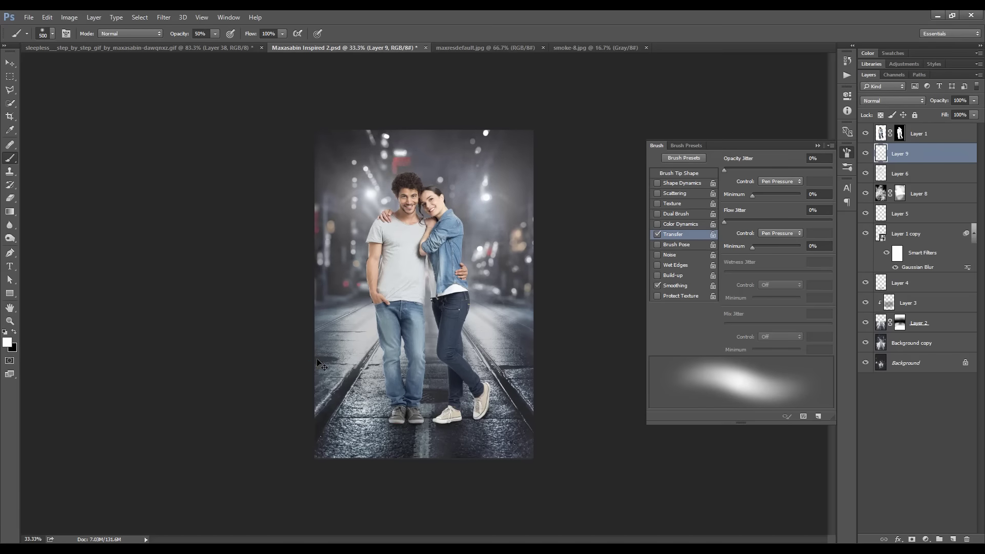
# Zoom in to 50% and add the new empty Layer 10
pyautogui.press('v')
pyautogui.hotkey('ctrl', '+')
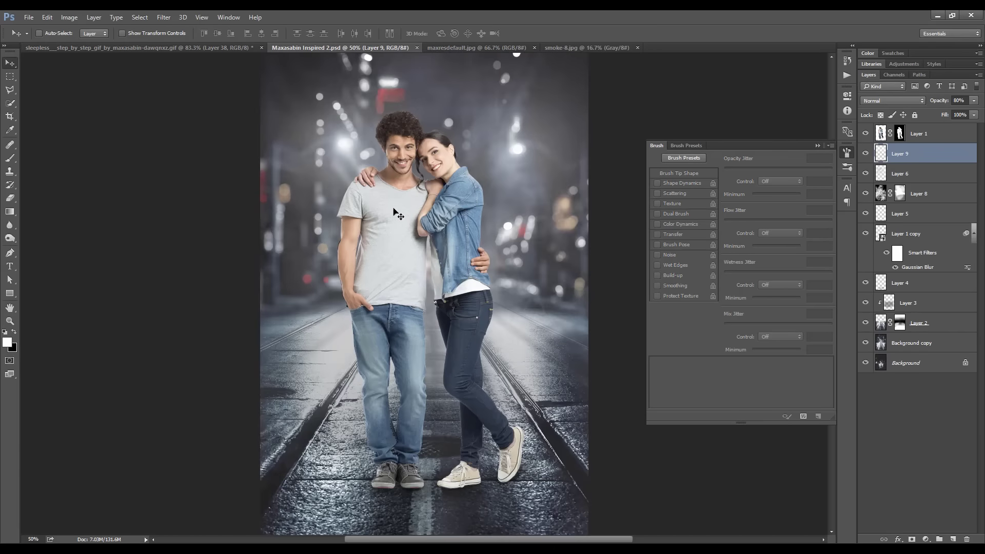
pyautogui.scroll(-2, 396, 213)
pyautogui.hotkey('ctrl', 'shift', 'alt', 'n')
# Paint soft light around the couple's shoes with a soft 35 brush at 30%, erasing excess below
pyautogui.press('b')
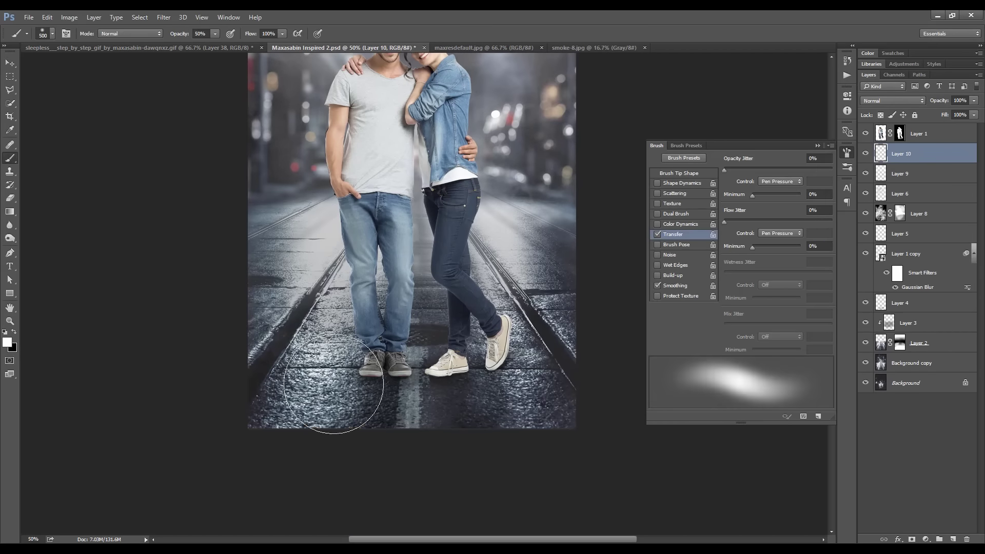
pyautogui.click(686, 146)
pyautogui.scroll(-5, 823, 392)
pyautogui.click(703, 368)
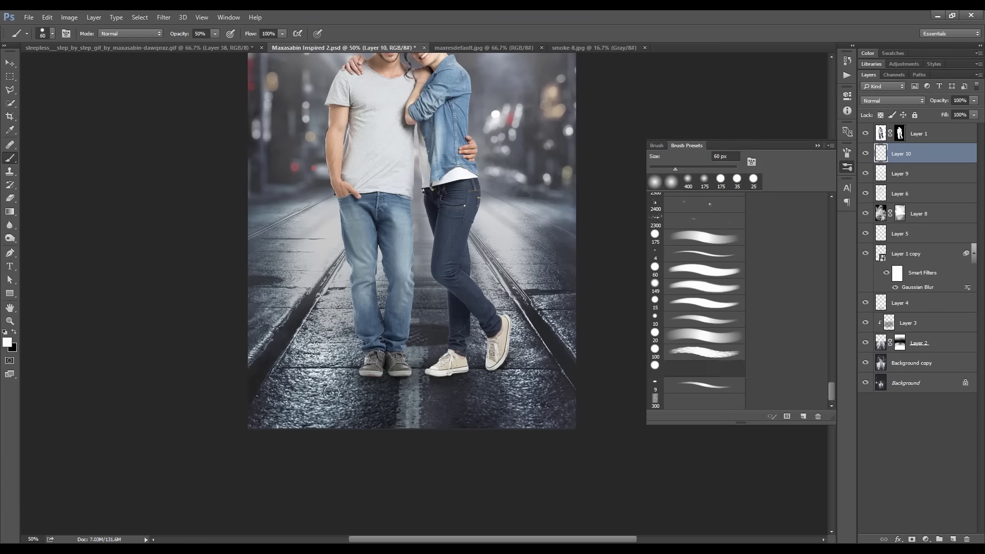
pyautogui.moveTo(334, 376); pyautogui.dragTo(335, 397)
pyautogui.rightClick(328, 361)
pyautogui.press('Escape')
pyautogui.press('3')
pyautogui.moveTo(402, 411); pyautogui.dragTo(433, 348)
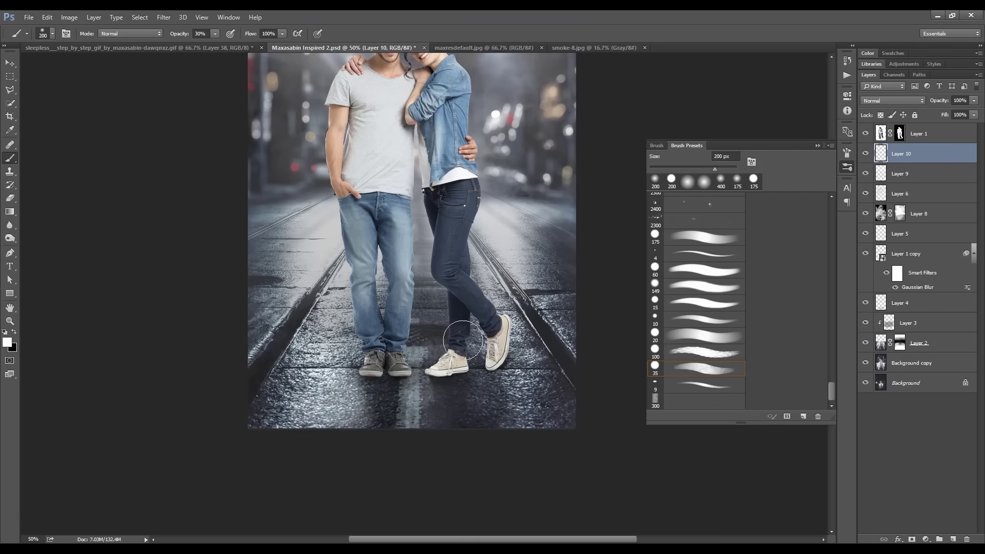
pyautogui.press('[')
pyautogui.press('[')
pyautogui.moveTo(514, 343)
pyautogui.mouseDown()
pyautogui.moveTo(531, 401)
pyautogui.moveTo(453, 406)
pyautogui.mouseUp()
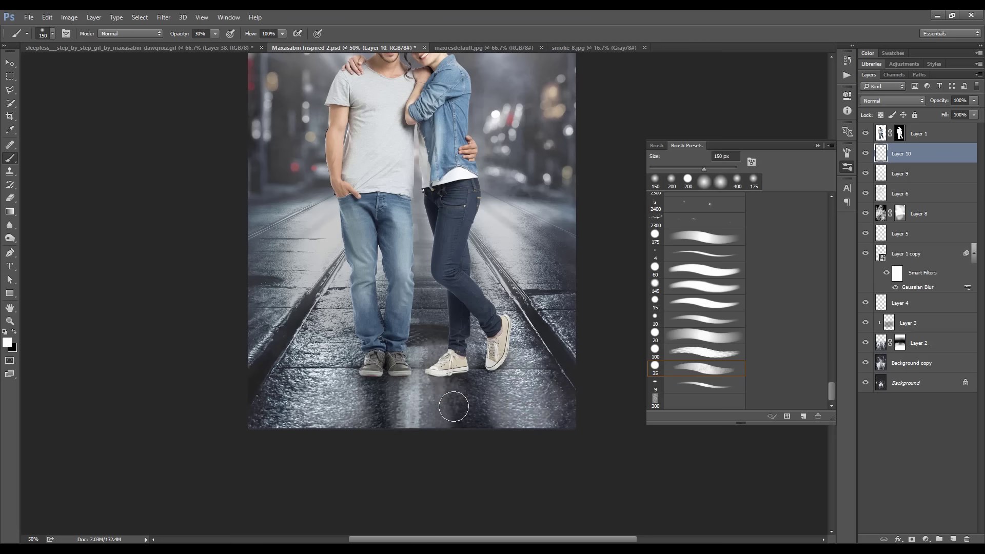
pyautogui.press('e')
pyautogui.moveTo(556, 378); pyautogui.dragTo(440, 414)
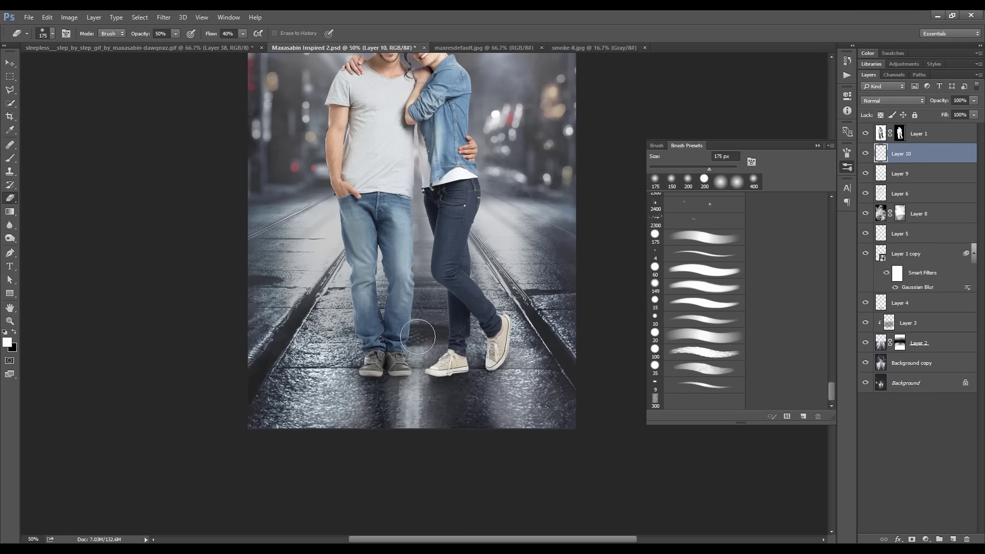
# Set Layer 10's road lighting to Overlay blending and erase some lighting from the road
pyautogui.press('b')
pyautogui.click(892, 101)
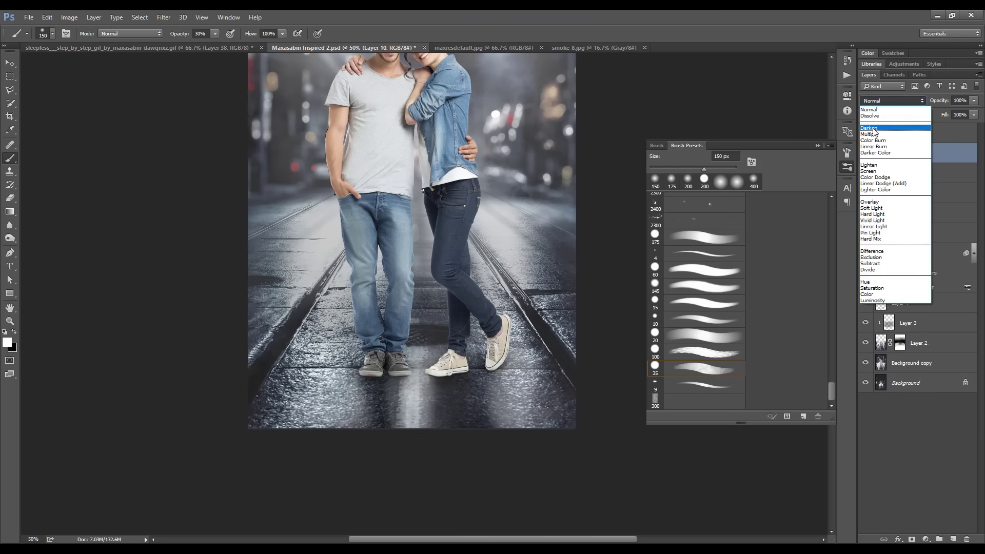
pyautogui.click(882, 147)
pyautogui.press('Down')
pyautogui.press('Down')
pyautogui.press('Down')
pyautogui.press('Down')
pyautogui.press('Down')
pyautogui.press('Down')
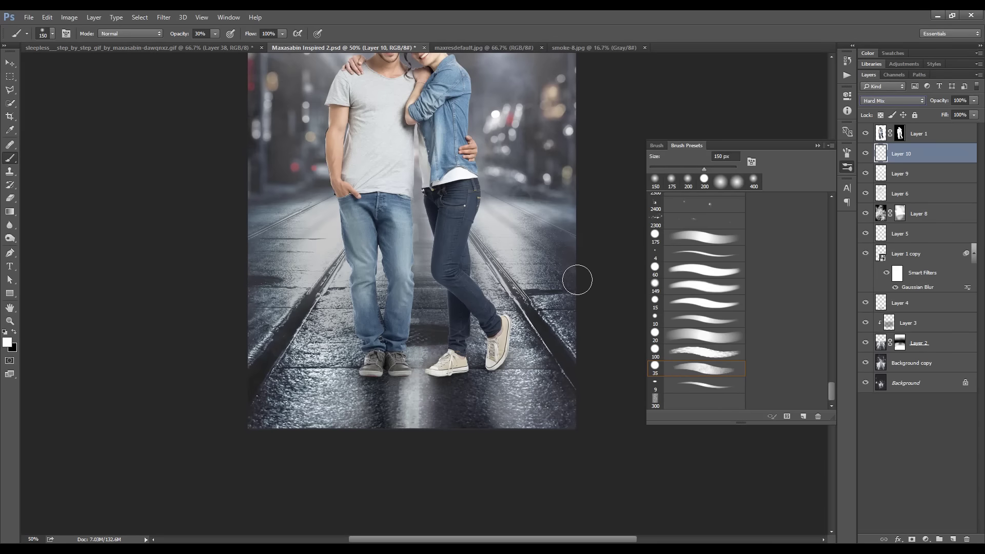
pyautogui.press('Up')
pyautogui.press('Up')
pyautogui.press('Up')
pyautogui.press('Up')
pyautogui.press('Up')
pyautogui.press('Up')
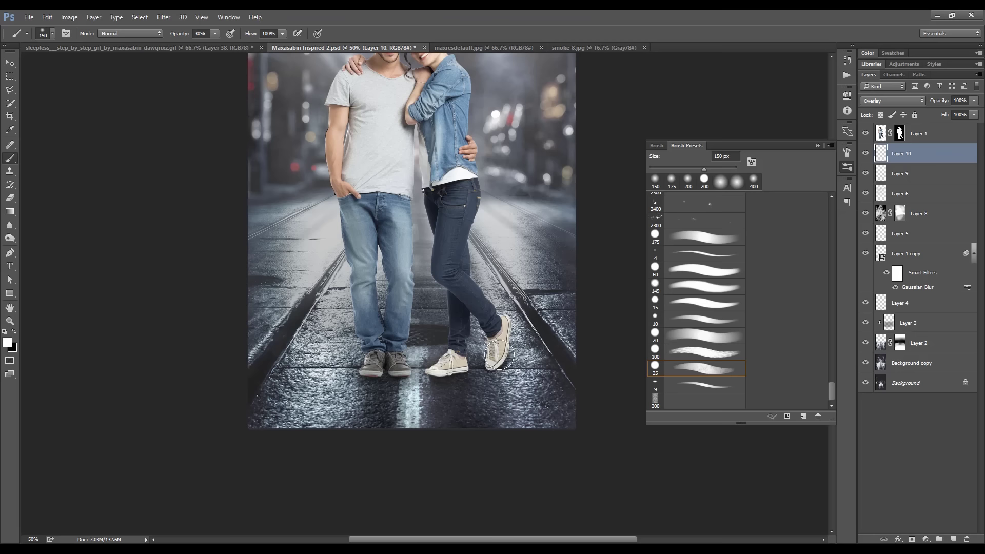
pyautogui.press('e')
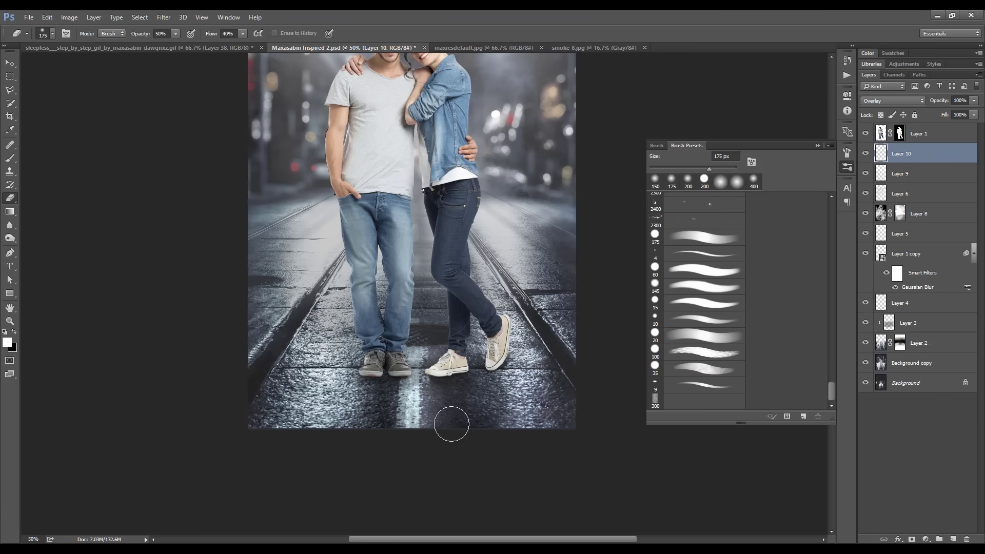
pyautogui.moveTo(452, 425); pyautogui.dragTo(505, 405)
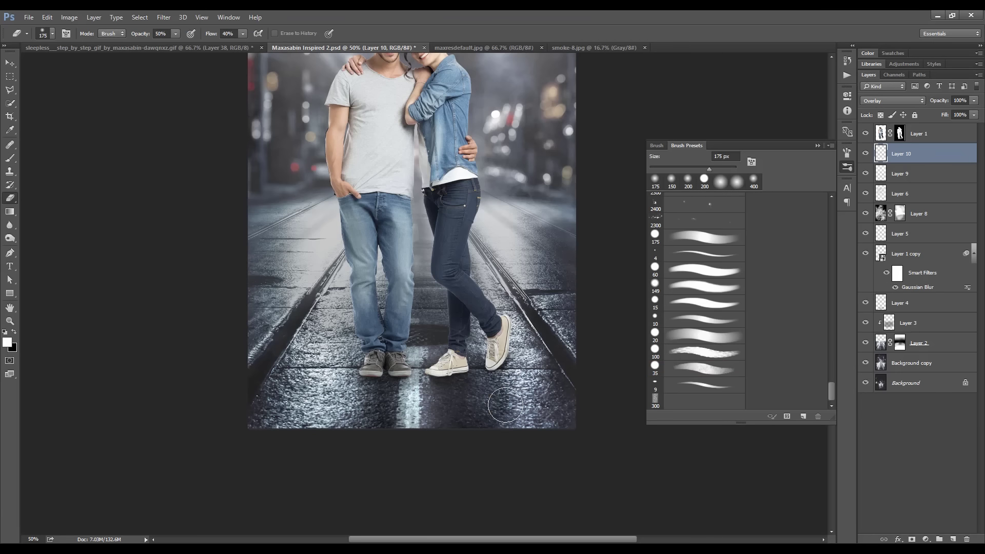
pyautogui.click(865, 254)
pyautogui.press('b')
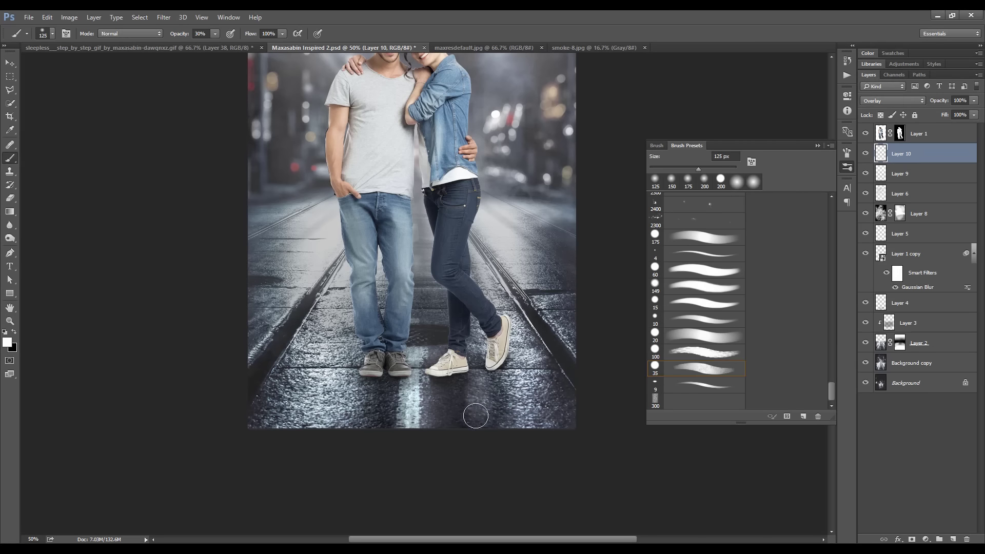
# Duplicate the road lighting layer at a faint ~10% opacity
pyautogui.press('v')
pyautogui.hotkey('ctrl', 'j')
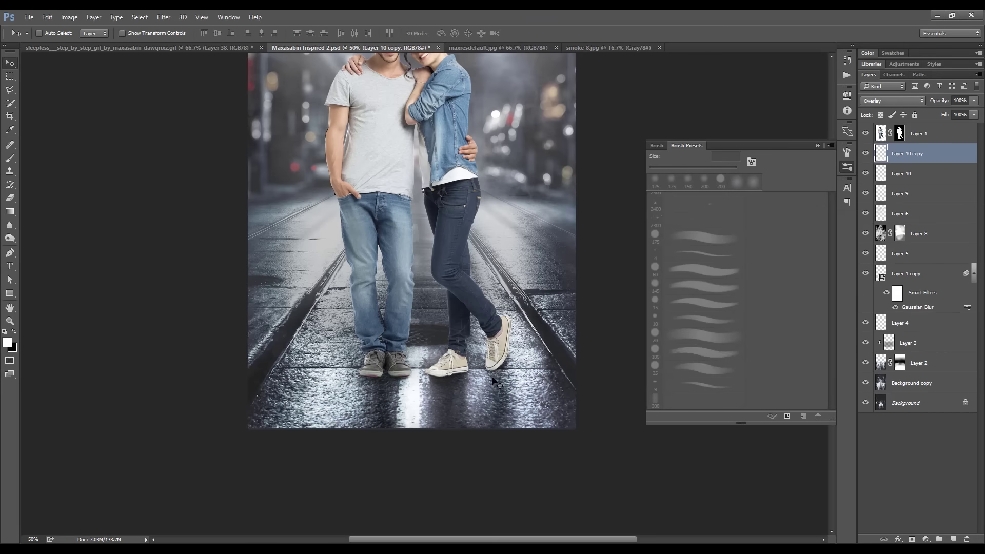
pyautogui.press('1')
pyautogui.press('2')
pyautogui.press('1')
pyautogui.press('b')
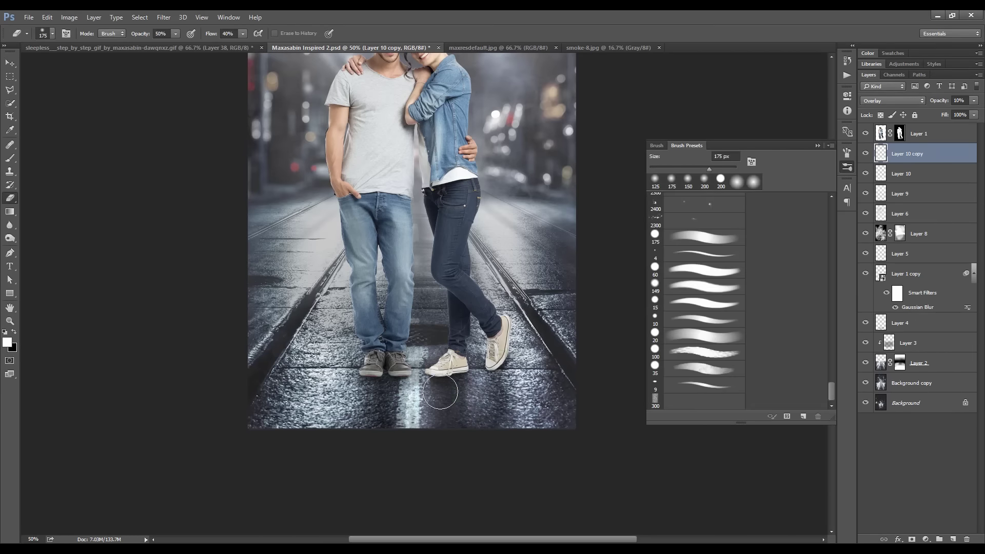
pyautogui.hotkey('ctrl', '+')
# Target the original Layer 10 and hide then show both road lighting layers to compare
pyautogui.click(881, 175)
pyautogui.rightClick(418, 387)
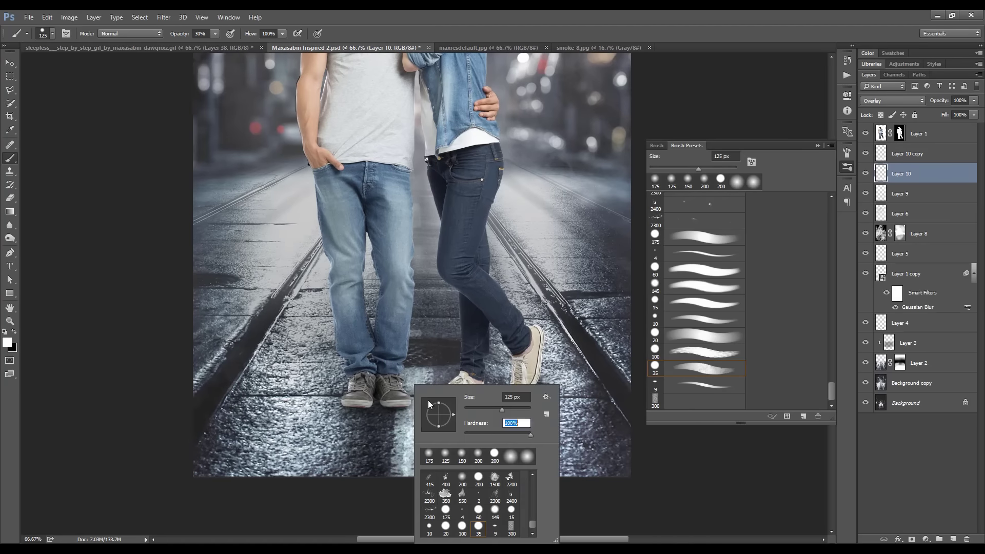
pyautogui.press('Escape')
pyautogui.press('e')
pyautogui.rightClick(435, 341)
pyautogui.press('Escape')
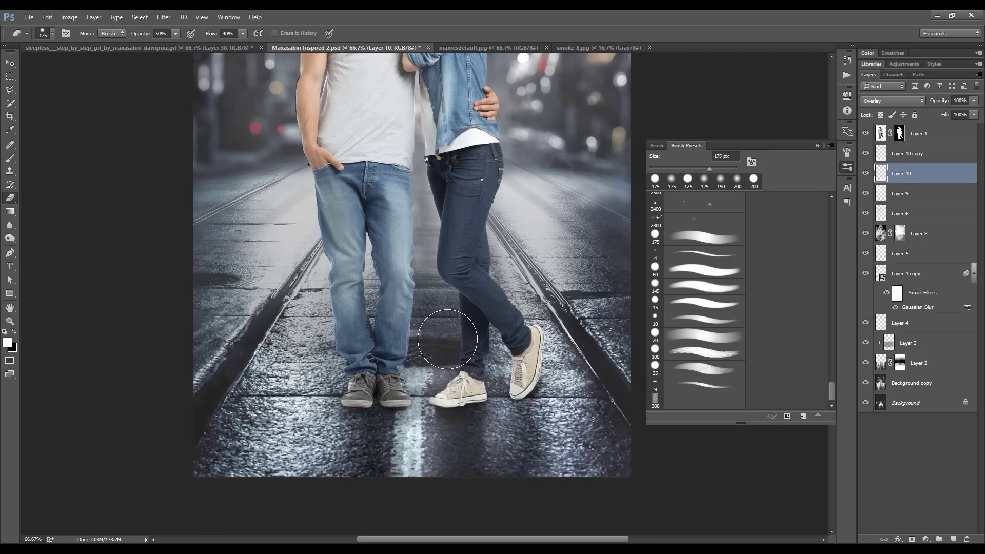
pyautogui.hotkey('ctrl', '-')
pyautogui.hotkey('ctrl', '-')
pyautogui.moveTo(865, 174); pyautogui.dragTo(867, 160)
pyautogui.click(866, 153)
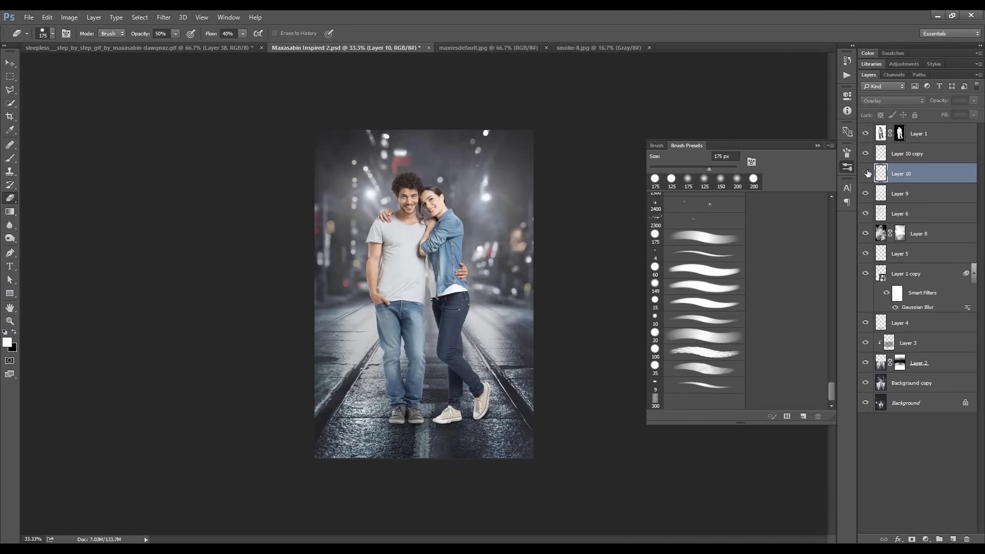
pyautogui.click(865, 173)
pyautogui.press('b')
pyautogui.hotkey('ctrl', '+')
pyautogui.press('v')
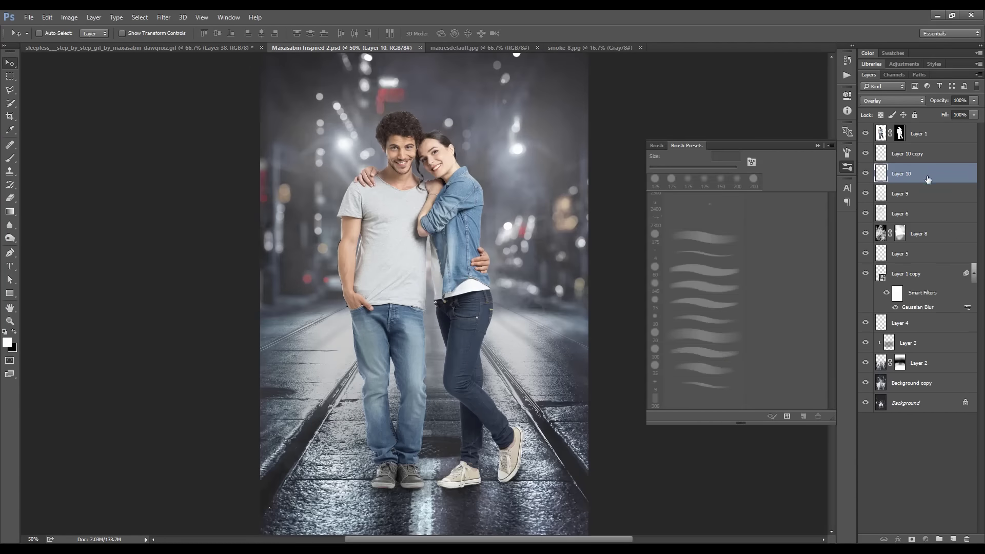
# Paint dark shadows on the street around and near the couple's shoes
pyautogui.doubleClick(927, 179)
pyautogui.press('Escape')
pyautogui.press('b')
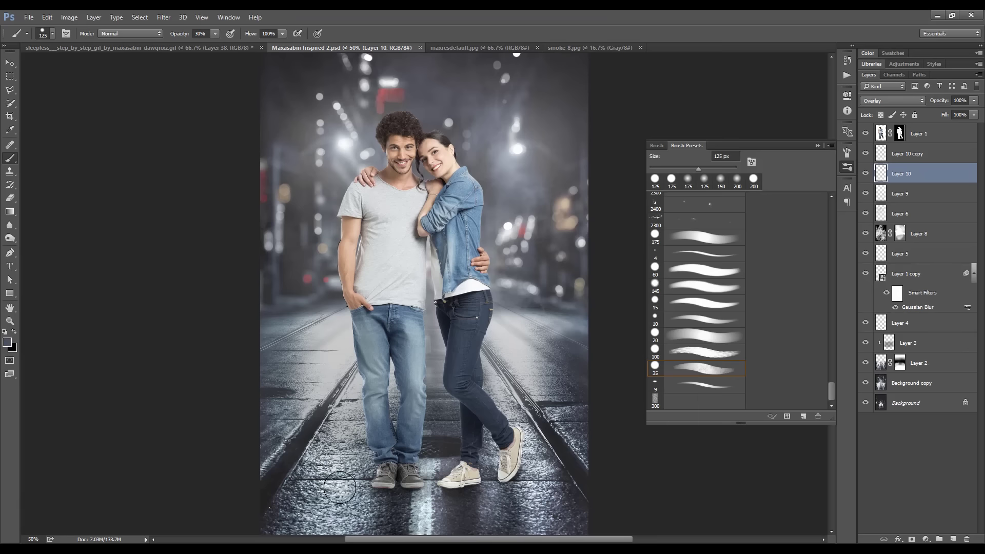
pyautogui.moveTo(400, 400)
pyautogui.mouseDown()
pyautogui.moveTo(431, 513)
pyautogui.moveTo(480, 511)
pyautogui.moveTo(544, 461)
pyautogui.moveTo(562, 401)
pyautogui.mouseUp()
pyautogui.moveTo(546, 494); pyautogui.dragTo(328, 505)
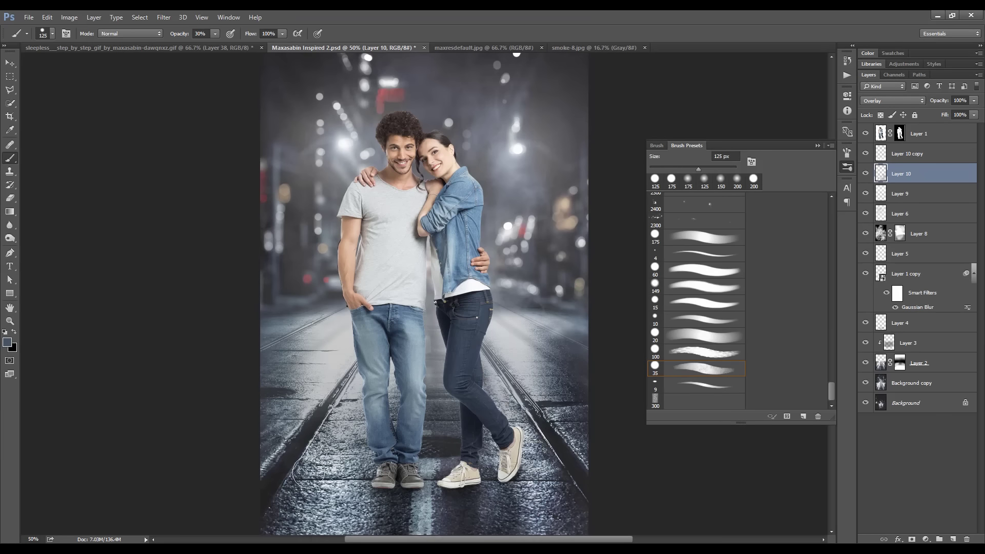
# Move Layer 10 above its duplicate, set it to 50% opacity, and save the document
pyautogui.hotkey('ctrl', '-')
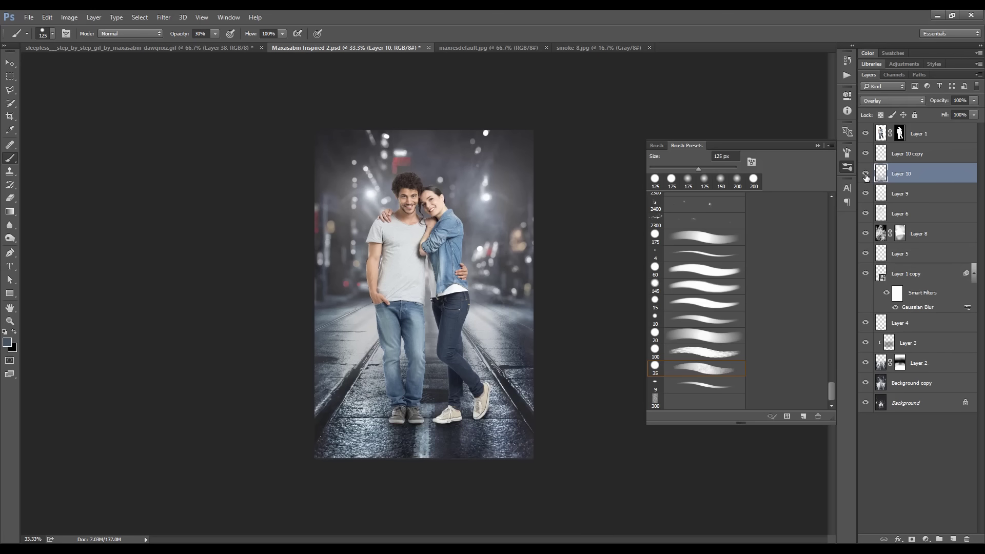
pyautogui.hotkey('ctrl', ']')
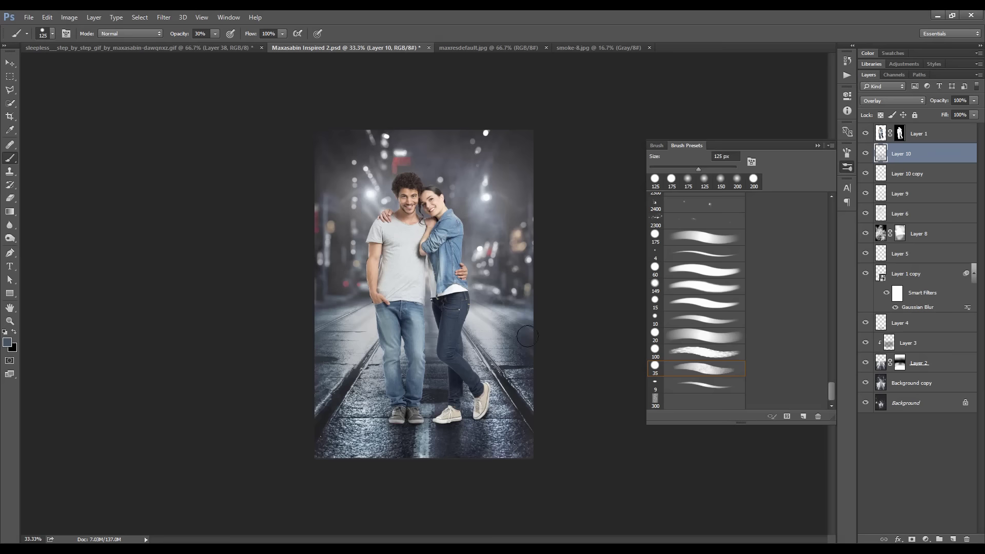
pyautogui.hotkey('ctrl', '+')
pyautogui.rightClick(547, 323)
pyautogui.press('Escape')
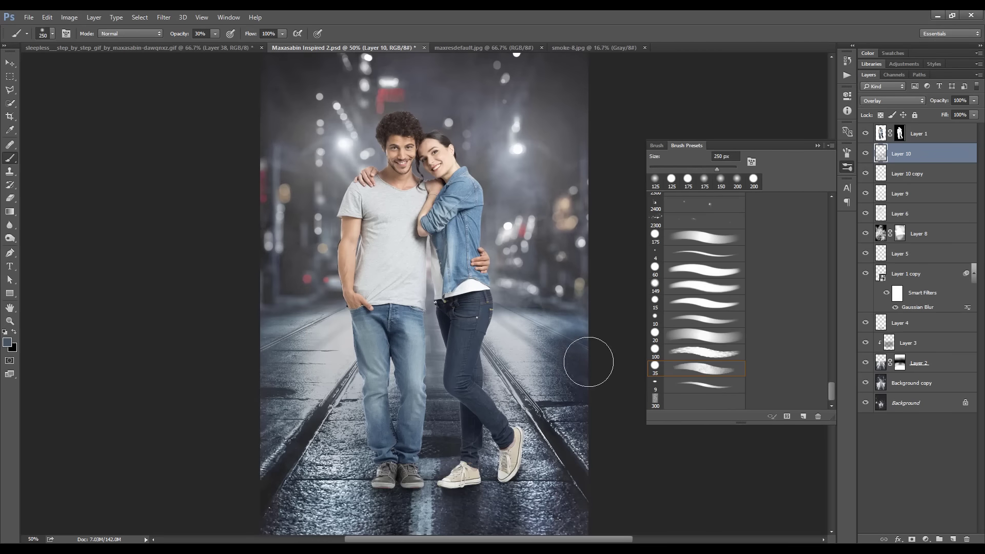
pyautogui.press('e')
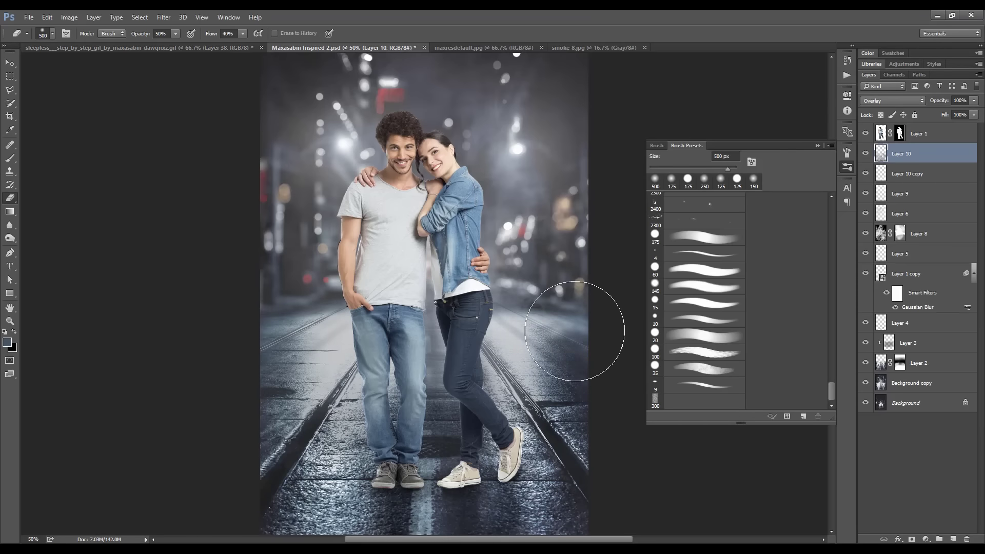
pyautogui.press('v')
pyautogui.press('5')
pyautogui.hotkey('ctrl', 's')
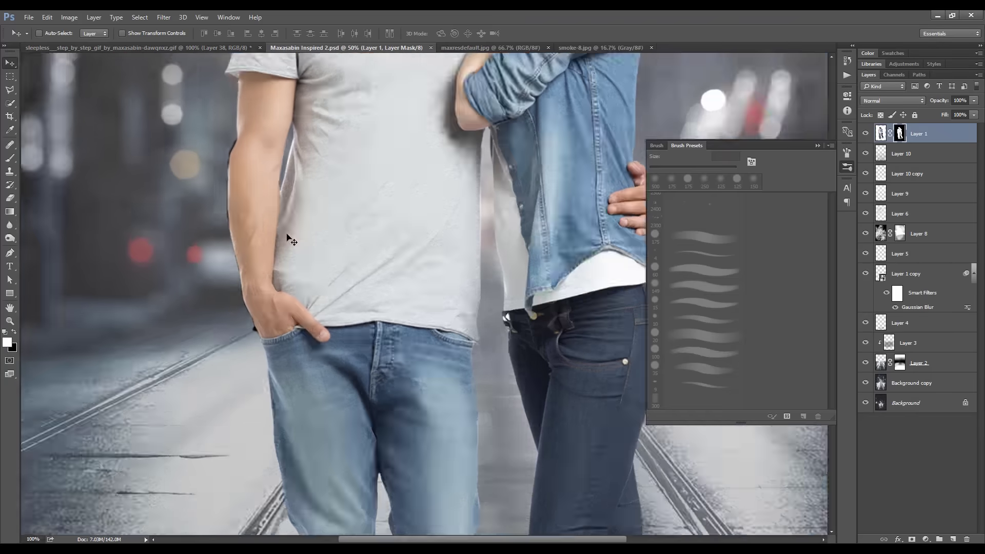
# Touch up the man's arm edge on Layer 1's mask with a 6 px brush, then add a new layer
pyautogui.rightClick(272, 215)
pyautogui.click(317, 340)
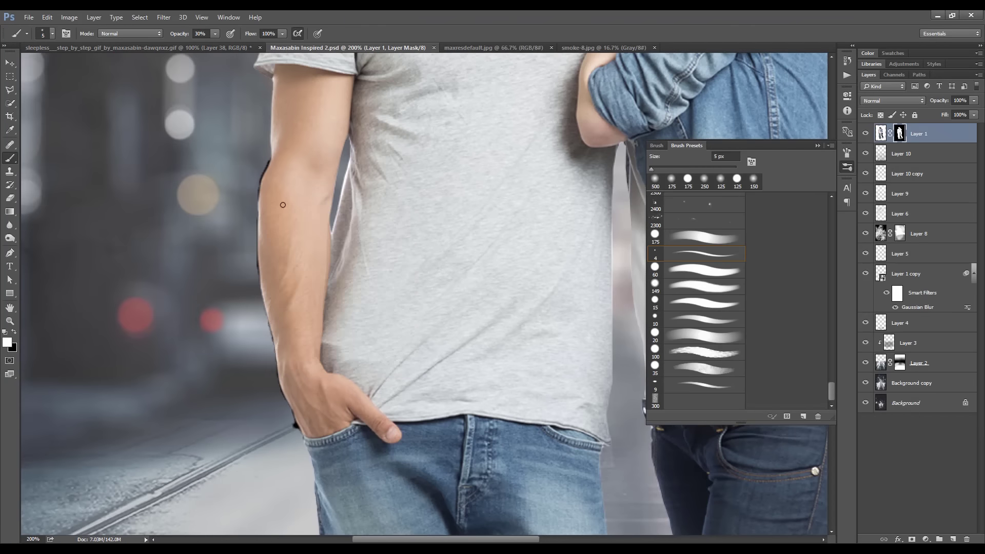
pyautogui.press('Return')
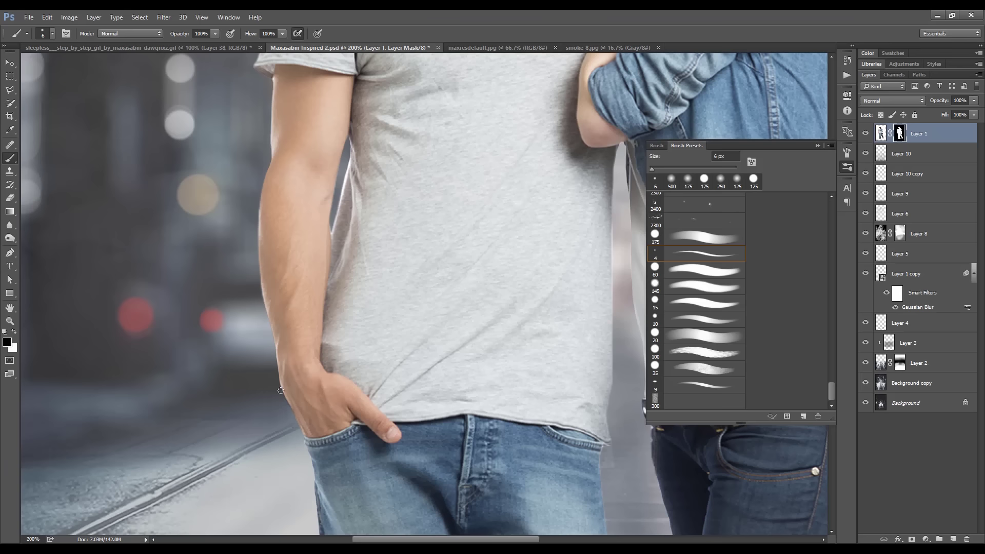
pyautogui.hotkey('ctrl', '-')
pyautogui.hotkey('ctrl', 'shift', 'alt', 'n')
# Clip Layer 11 to the couple and set up a soft round black brush at 50% opacity
pyautogui.hotkey('ctrl', 'alt', 'g')
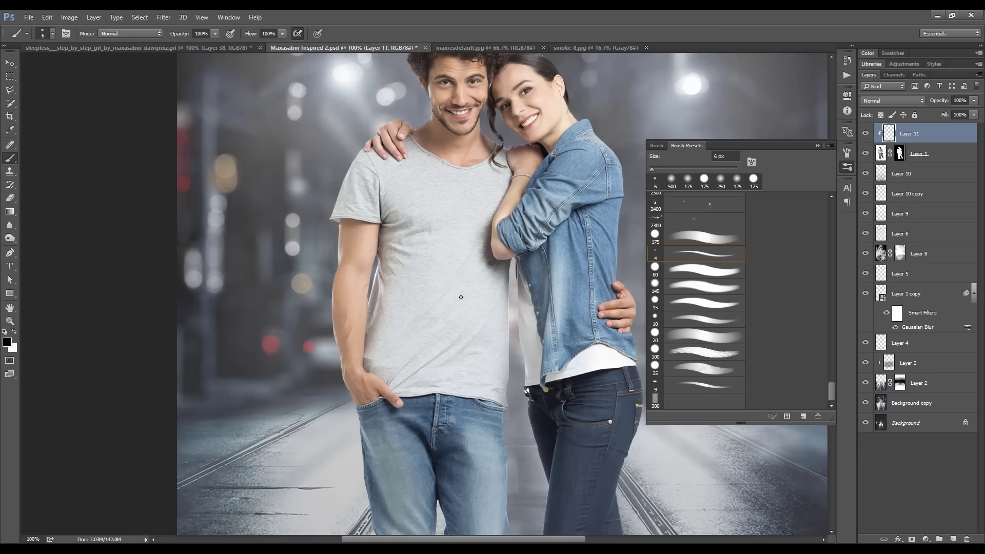
pyautogui.rightClick(464, 327)
pyautogui.click(476, 419)
pyautogui.press('Return')
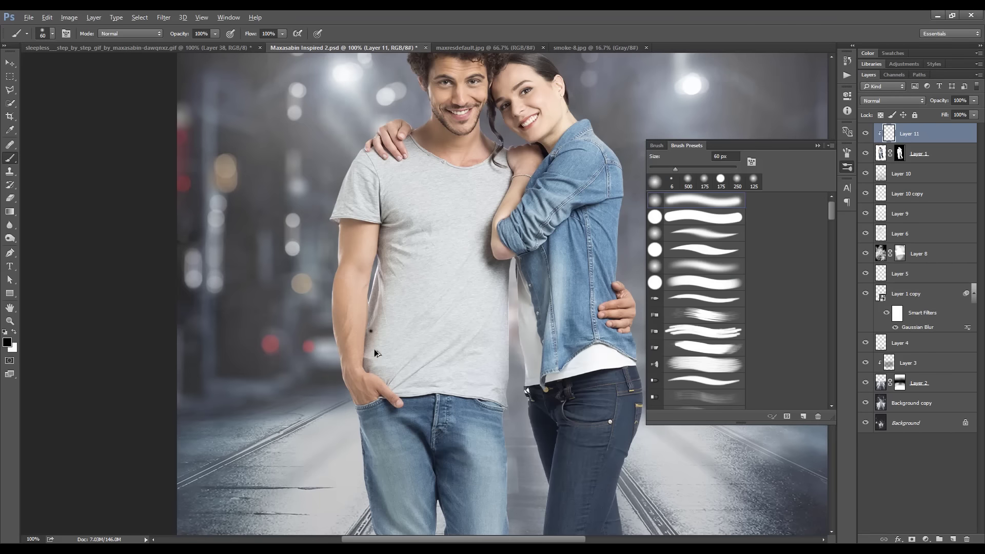
pyautogui.press('5')
pyautogui.hotkey('ctrl', '-')
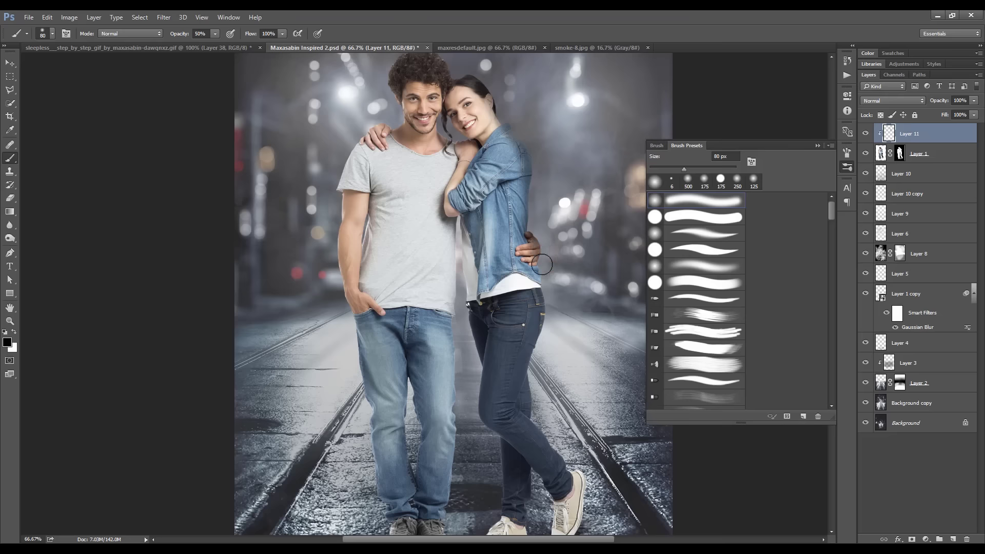
# Shade both pairs of jeans, the woman's shoes and the man's side down to his feet
pyautogui.moveTo(516, 406); pyautogui.dragTo(500, 352)
pyautogui.moveTo(559, 411); pyautogui.dragTo(548, 482)
pyautogui.moveTo(512, 257)
pyautogui.mouseDown()
pyautogui.moveTo(544, 405)
pyautogui.moveTo(510, 491)
pyautogui.moveTo(462, 489)
pyautogui.moveTo(436, 251)
pyautogui.mouseUp()
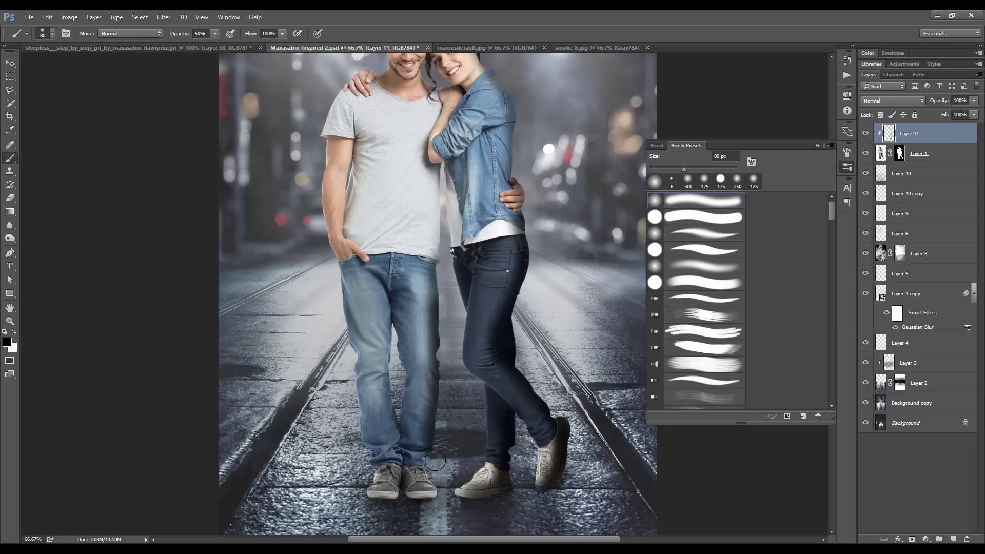
pyautogui.moveTo(430, 492)
pyautogui.mouseDown()
pyautogui.moveTo(436, 223)
pyautogui.moveTo(429, 493)
pyautogui.mouseUp()
pyautogui.moveTo(382, 326); pyautogui.dragTo(389, 441)
pyautogui.moveTo(390, 308); pyautogui.dragTo(398, 479)
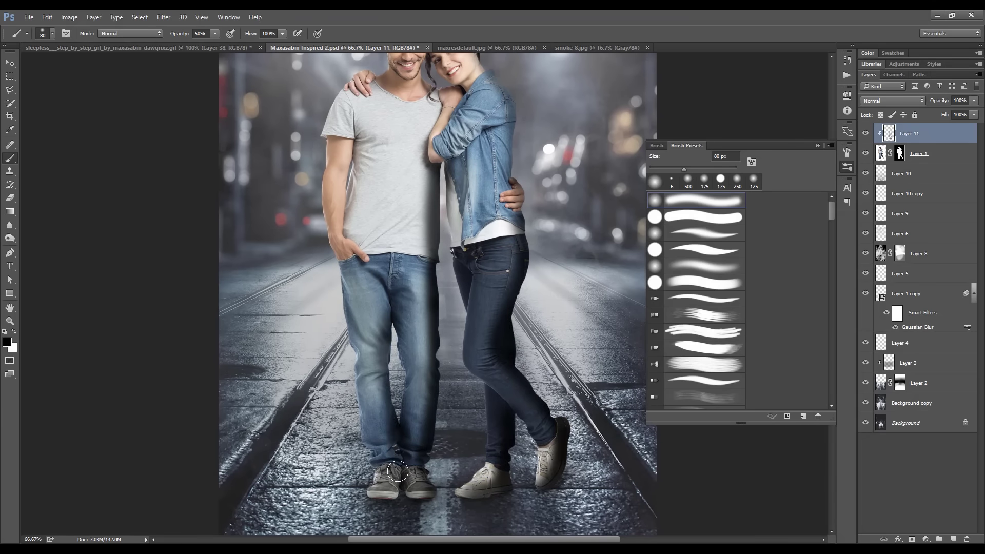
pyautogui.moveTo(395, 431); pyautogui.dragTo(395, 498)
# With a smaller brush, shade the man's other side and the woman's neck and shoulder
pyautogui.press('[')
pyautogui.press('[')
pyautogui.press('[')
pyautogui.moveTo(351, 144); pyautogui.dragTo(351, 241)
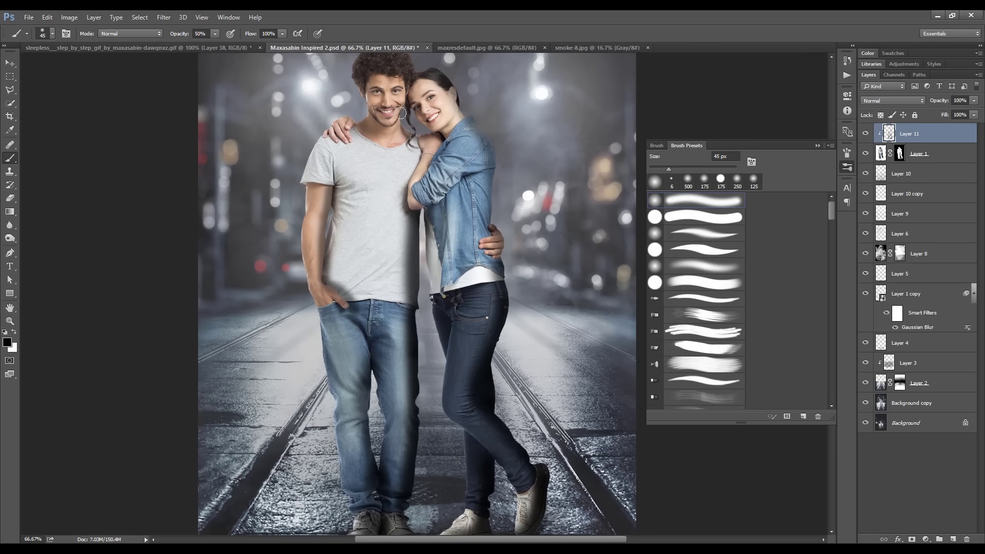
pyautogui.moveTo(353, 205); pyautogui.dragTo(334, 250)
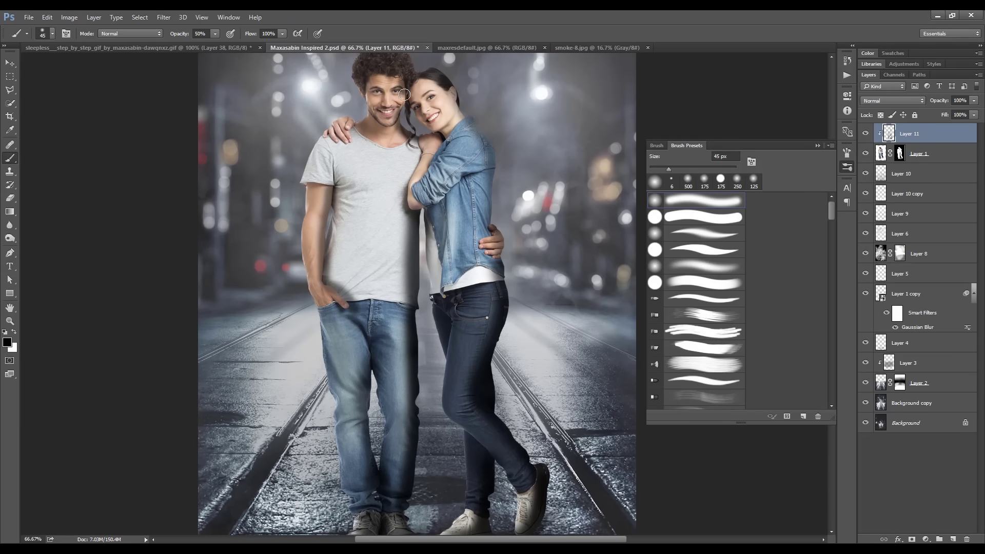
pyautogui.press('[')
pyautogui.press('[')
pyautogui.moveTo(414, 53); pyautogui.dragTo(420, 93)
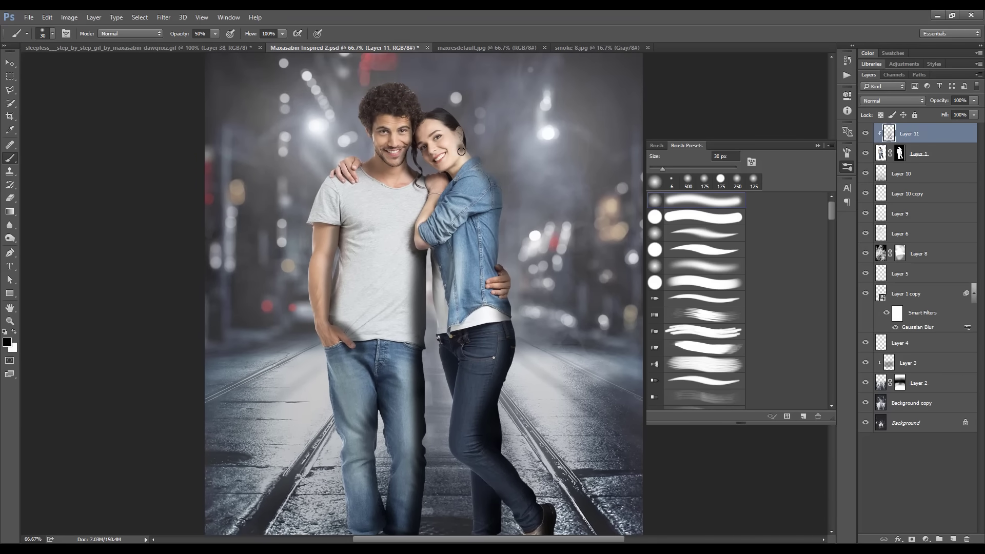
pyautogui.moveTo(461, 152)
pyautogui.mouseDown()
pyautogui.moveTo(483, 160)
pyautogui.moveTo(500, 234)
pyautogui.mouseUp()
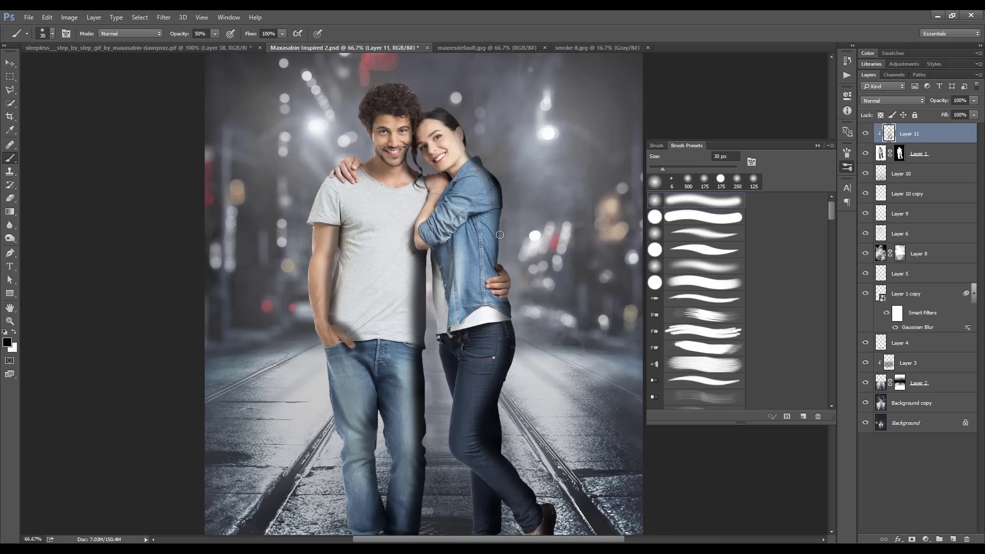
pyautogui.press(']')
pyautogui.press(']')
pyautogui.press(']')
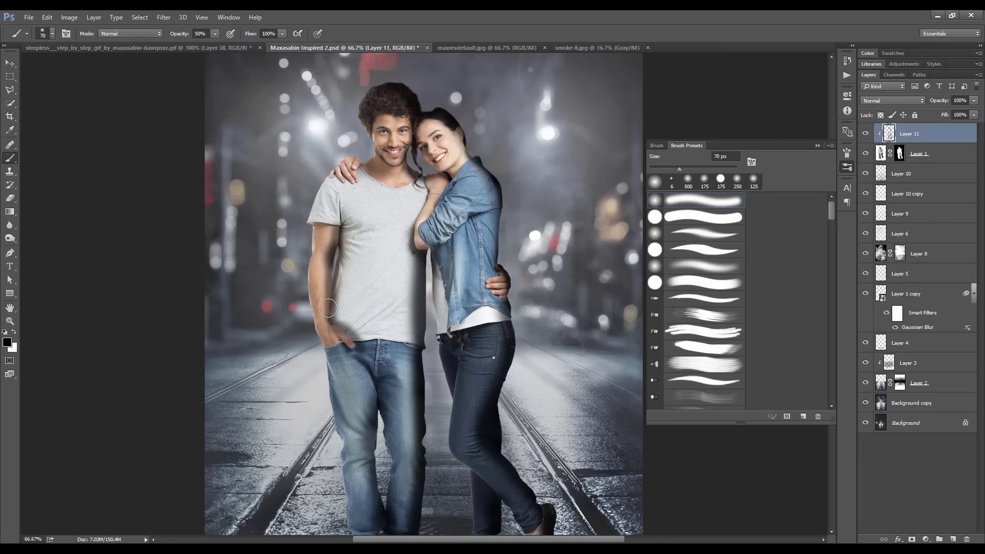
# Enable Shape Dynamics so brush size follows pen pressure
pyautogui.click(659, 145)
pyautogui.click(779, 182)
pyautogui.click(777, 201)
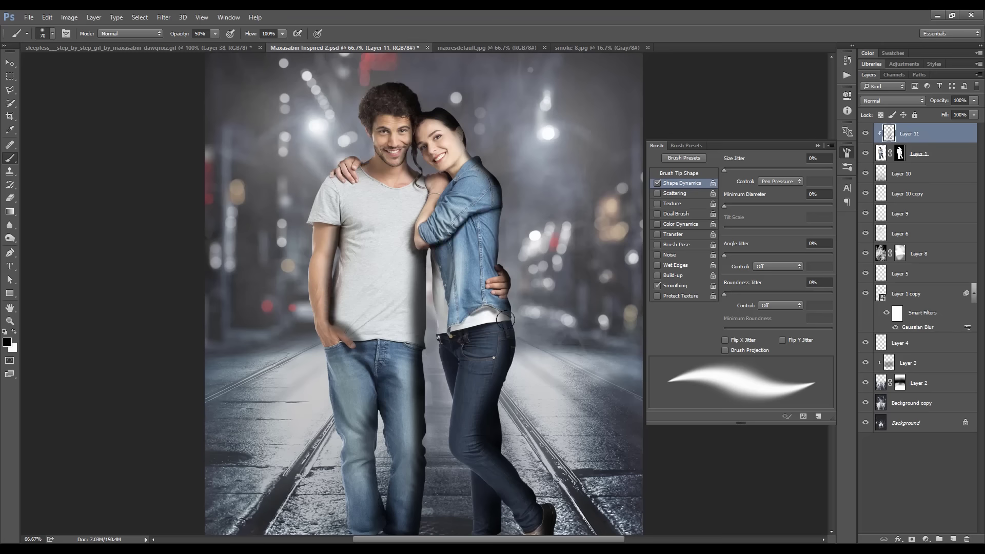
pyautogui.hotkey('ctrl', '-')
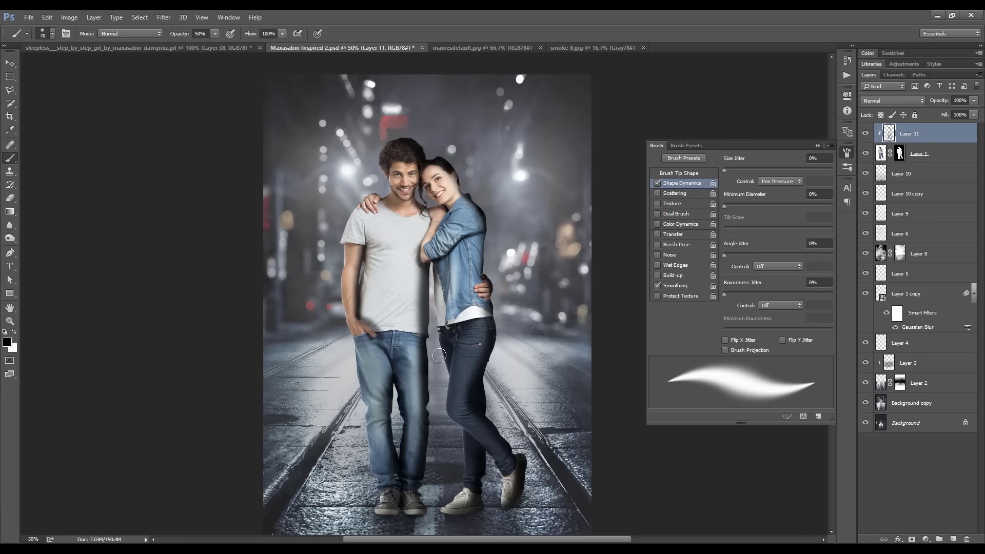
# Set the Layer 11 shading to 60% opacity and erase parts of it
pyautogui.press('v')
pyautogui.press('6')
pyautogui.hotkey('ctrl', '+')
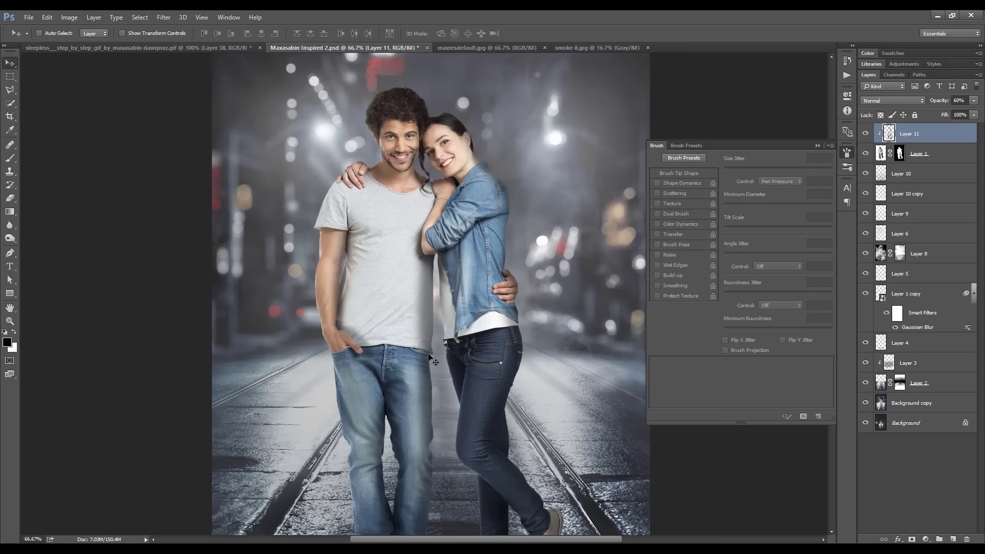
pyautogui.press('e')
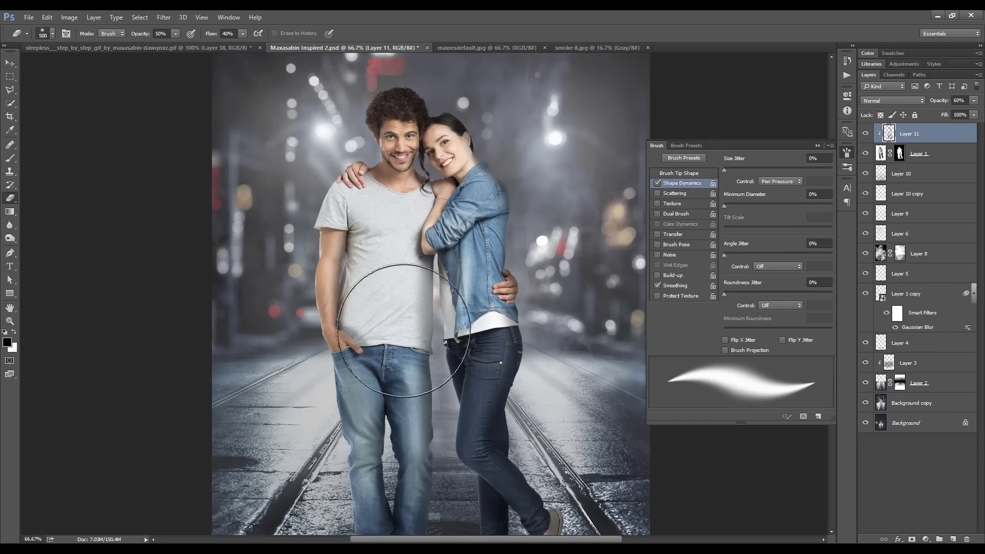
pyautogui.press('[')
pyautogui.press('[')
pyautogui.press('[')
pyautogui.scroll(-2, 365, 396)
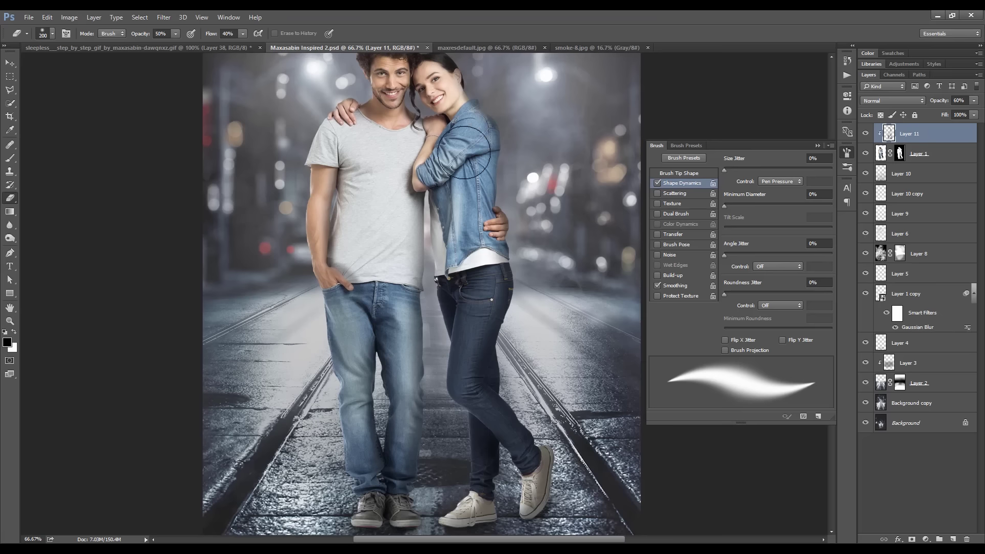
pyautogui.press('b')
pyautogui.scroll(3, 525, 185)
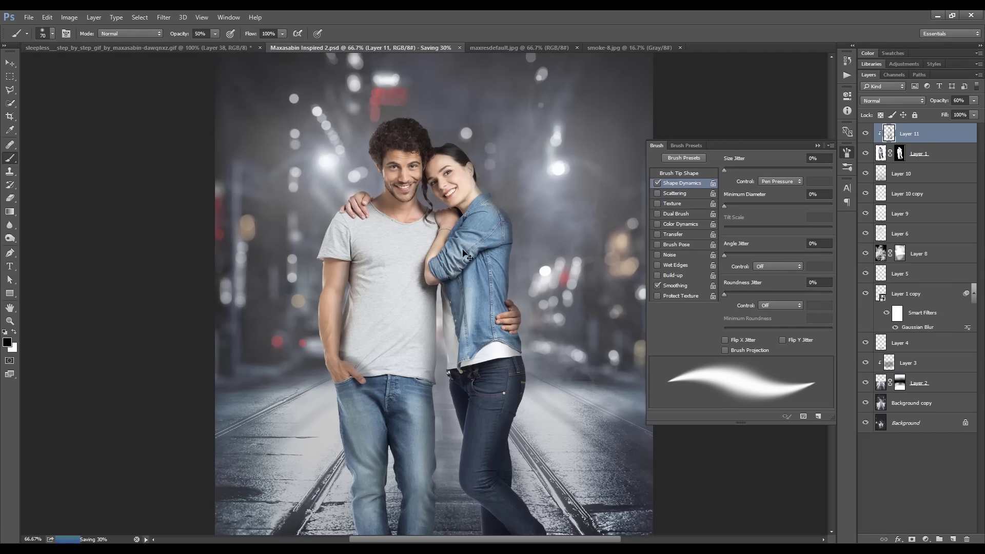
# Add a clipped Layer 12, then a clipped Curves adjustment with its curve reshaped
pyautogui.hotkey('ctrl', 'shift', 'alt', 'n')
pyautogui.press(']')
pyautogui.press(']')
pyautogui.press(']')
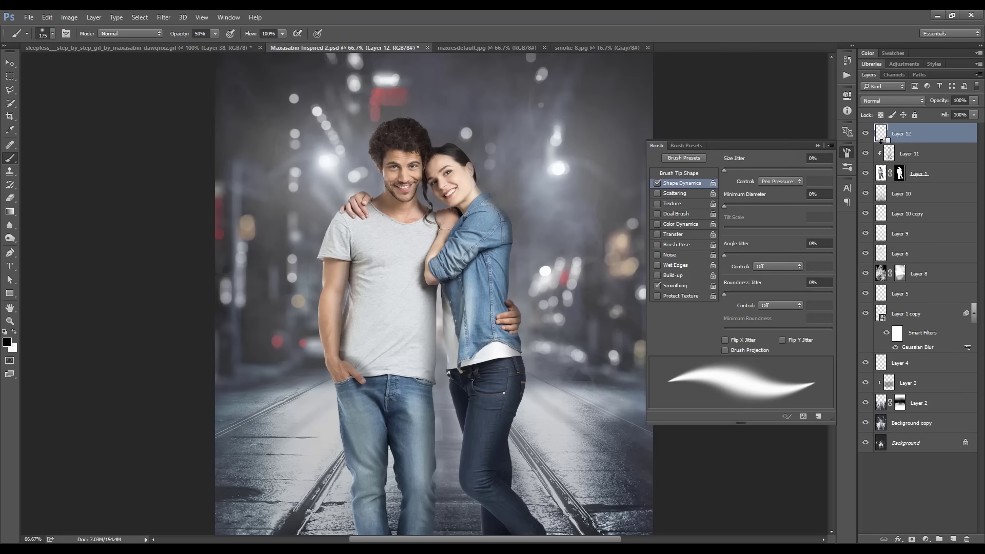
pyautogui.hotkey('ctrl', 'alt', 'g')
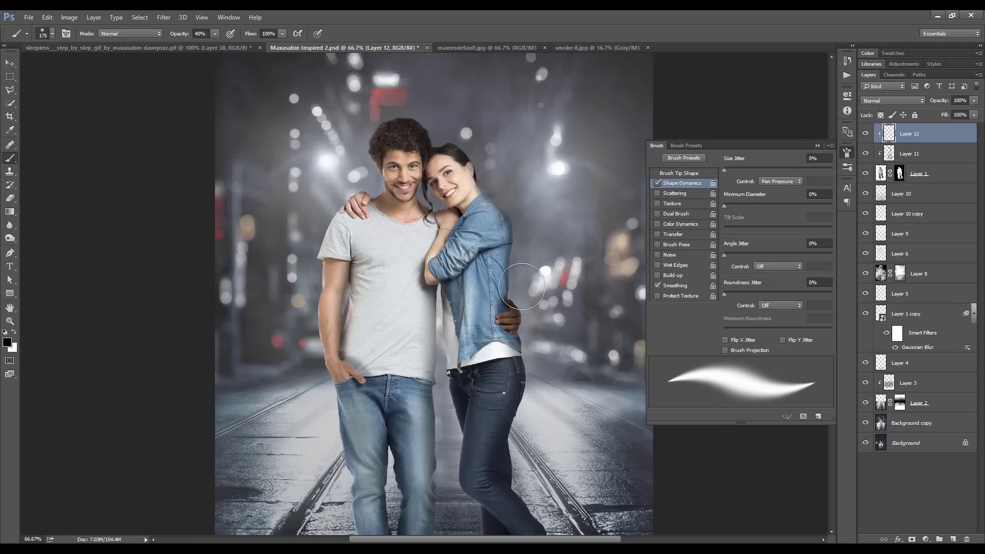
pyautogui.press('4')
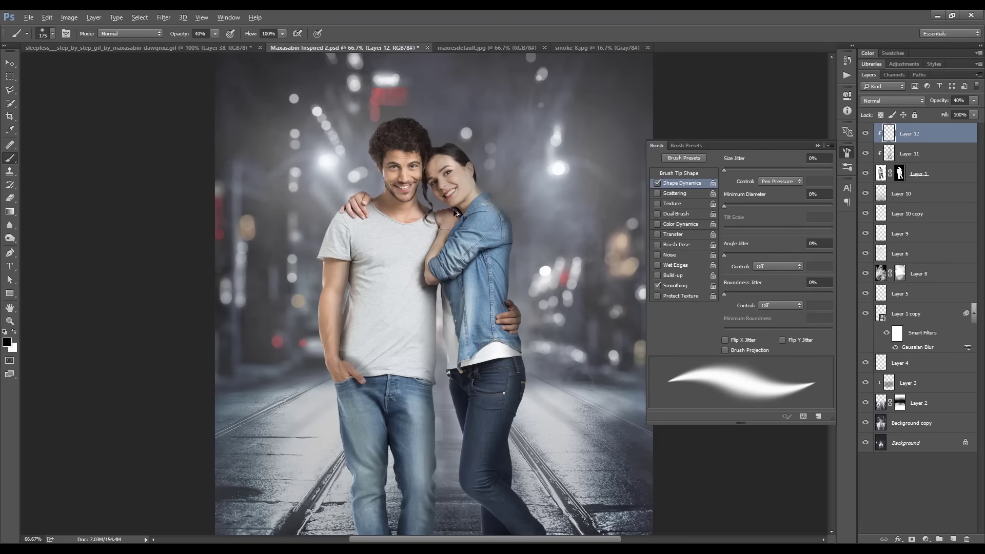
pyautogui.moveTo(798, 164)
pyautogui.mouseDown()
pyautogui.moveTo(798, 179)
pyautogui.moveTo(819, 166)
pyautogui.mouseUp()
pyautogui.click(739, 225)
pyautogui.keyDown('alt'); pyautogui.click(863, 142); pyautogui.keyUp('alt')
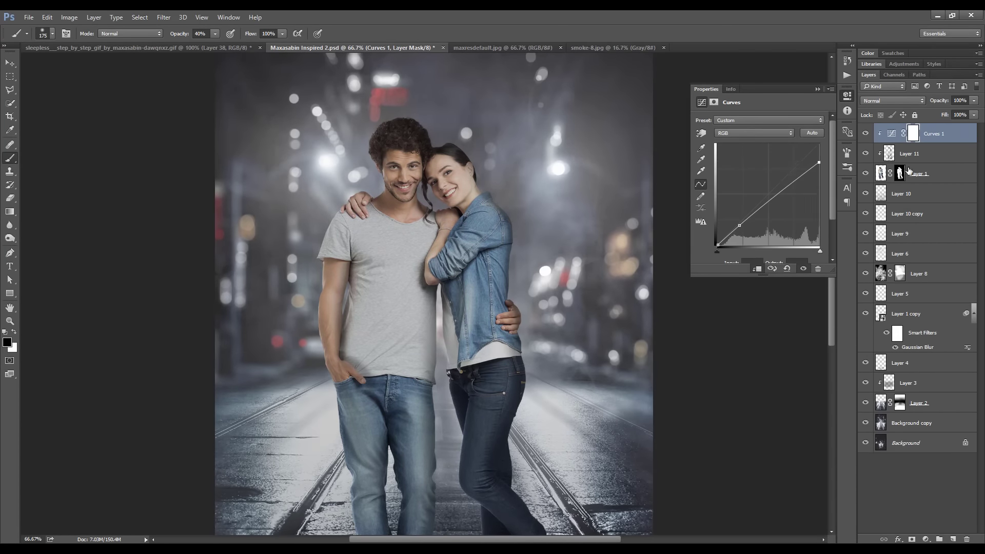
# Invert the Curves mask and paint white to restore the effect on the couple
pyautogui.click(714, 102)
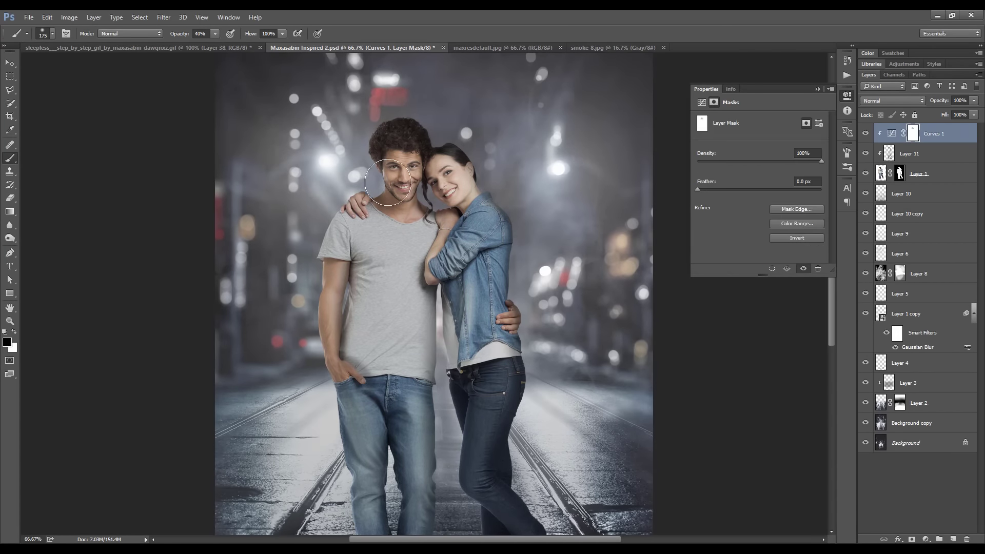
pyautogui.scroll(-3, 338, 230)
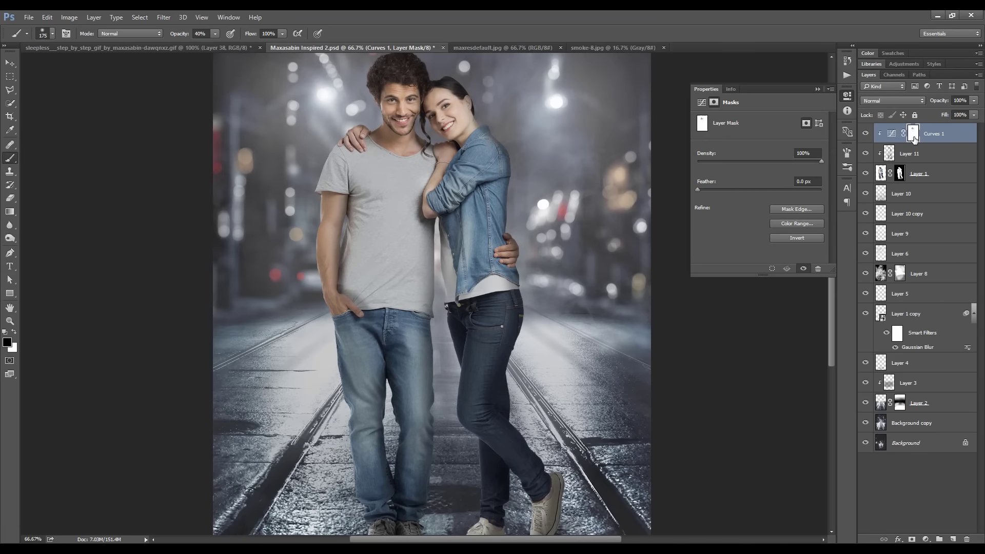
pyautogui.hotkey('ctrl', 'i')
pyautogui.press('x')
pyautogui.moveTo(445, 160)
pyautogui.mouseDown()
pyautogui.moveTo(435, 191)
pyautogui.moveTo(504, 226)
pyautogui.moveTo(415, 272)
pyautogui.moveTo(381, 155)
pyautogui.mouseUp()
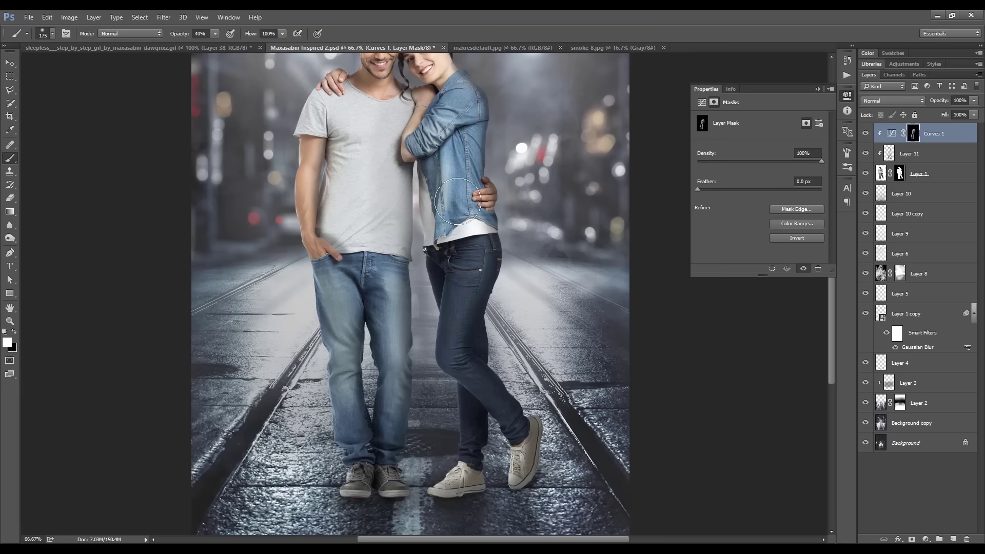
pyautogui.moveTo(477, 210); pyautogui.dragTo(487, 313)
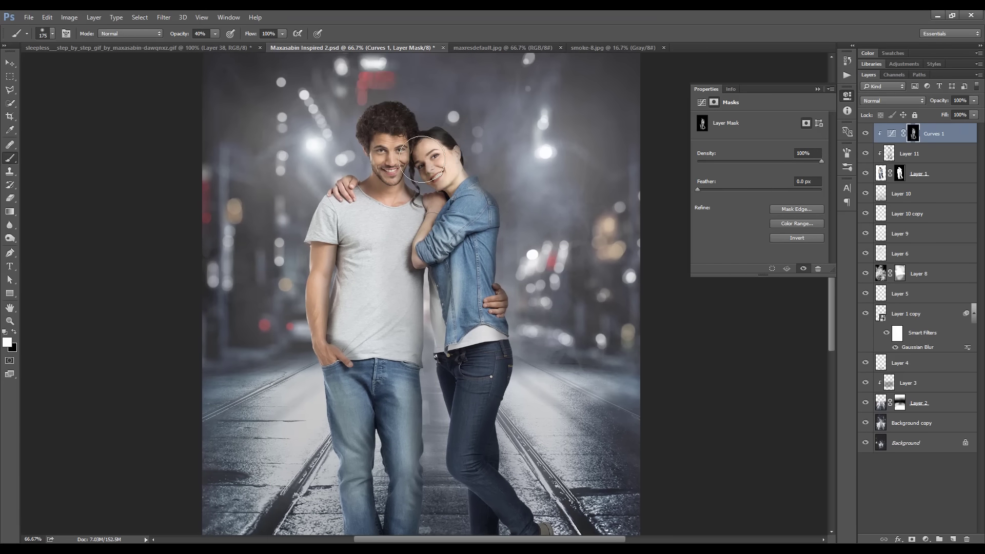
pyautogui.keyDown('shift'); pyautogui.click(914, 134); pyautogui.keyUp('shift')
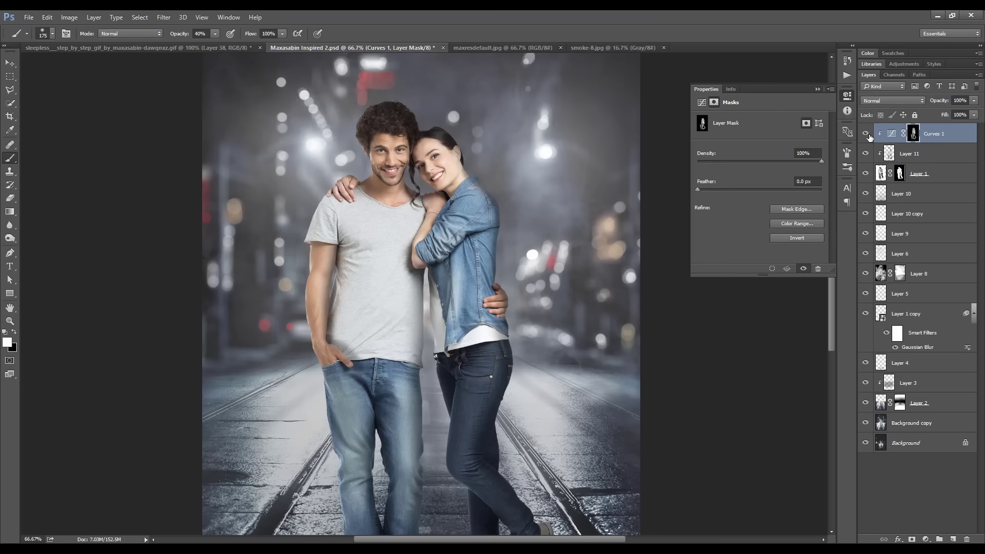
pyautogui.keyDown('shift'); pyautogui.click(914, 134); pyautogui.keyUp('shift')
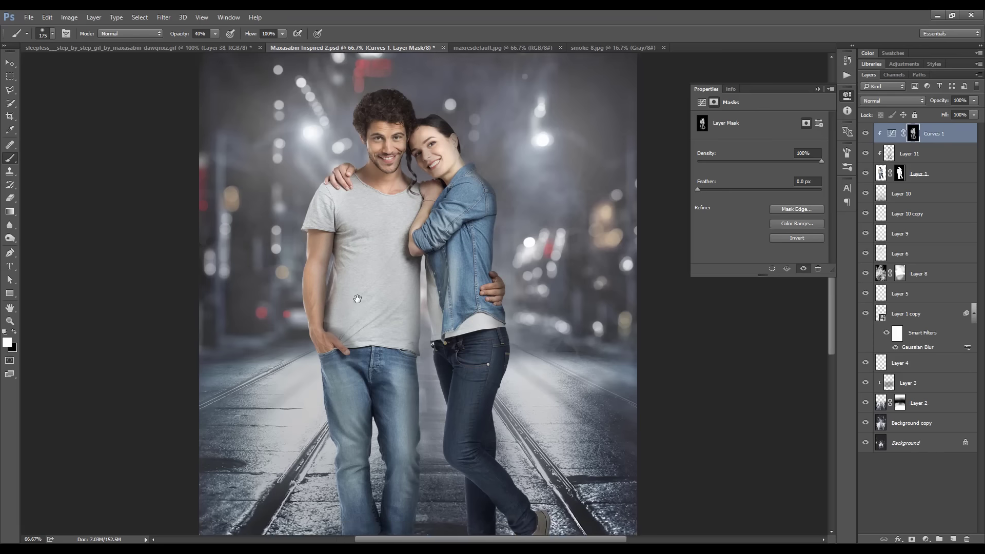
pyautogui.hotkey('ctrl', '-')
# Add a clipped Levels adjustment with inputs 25/0.85/255 and output 6/200
pyautogui.click(926, 539)
pyautogui.click(854, 345)
pyautogui.moveTo(709, 192)
pyautogui.mouseDown()
pyautogui.moveTo(822, 192)
pyautogui.moveTo(798, 224)
pyautogui.mouseUp()
pyautogui.hotkey('ctrl', '+')
pyautogui.moveTo(710, 224)
pyautogui.mouseDown()
pyautogui.moveTo(720, 193)
pyautogui.moveTo(818, 193)
pyautogui.mouseUp()
# Lower the Levels output white to 173, toggling Levels off and on to compare
pyautogui.moveTo(798, 223); pyautogui.dragTo(790, 224)
pyautogui.hotkey('ctrl', '-')
pyautogui.click(866, 133)
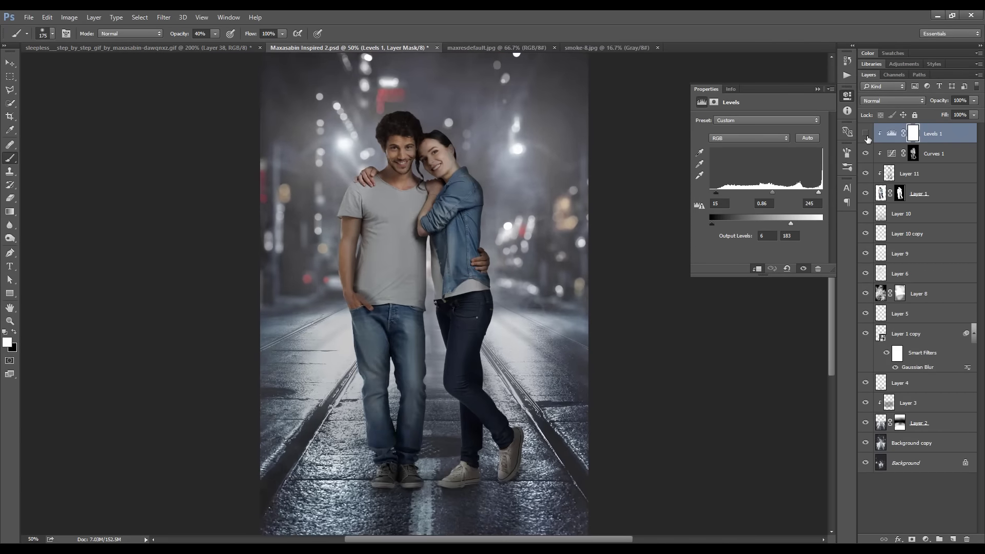
pyautogui.hotkey('ctrl', '+')
pyautogui.hotkey('ctrl', '+')
pyautogui.hotkey('ctrl', '+')
pyautogui.hotkey('ctrl', '-')
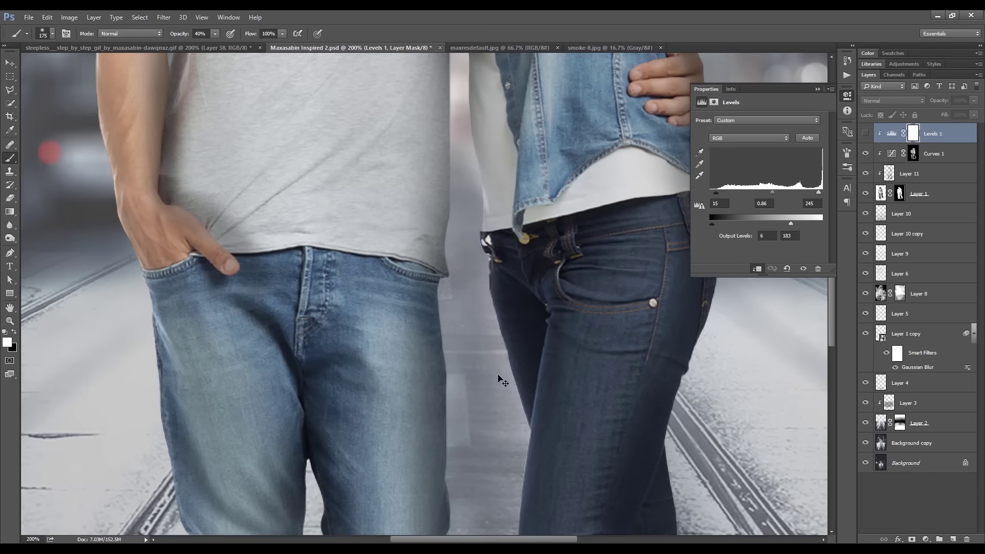
pyautogui.hotkey('ctrl', '-')
pyautogui.click(865, 133)
pyautogui.click(892, 133)
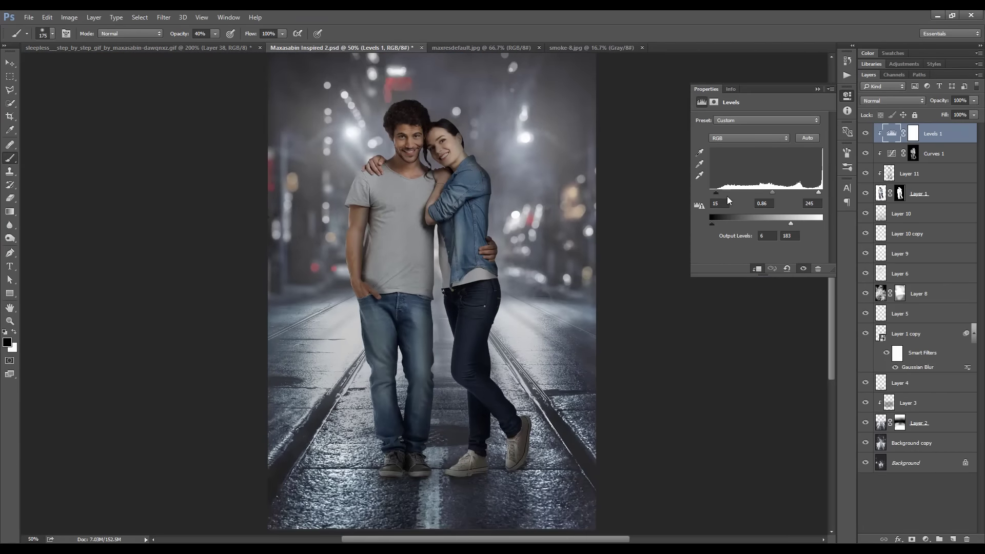
pyautogui.moveTo(791, 223); pyautogui.dragTo(786, 223)
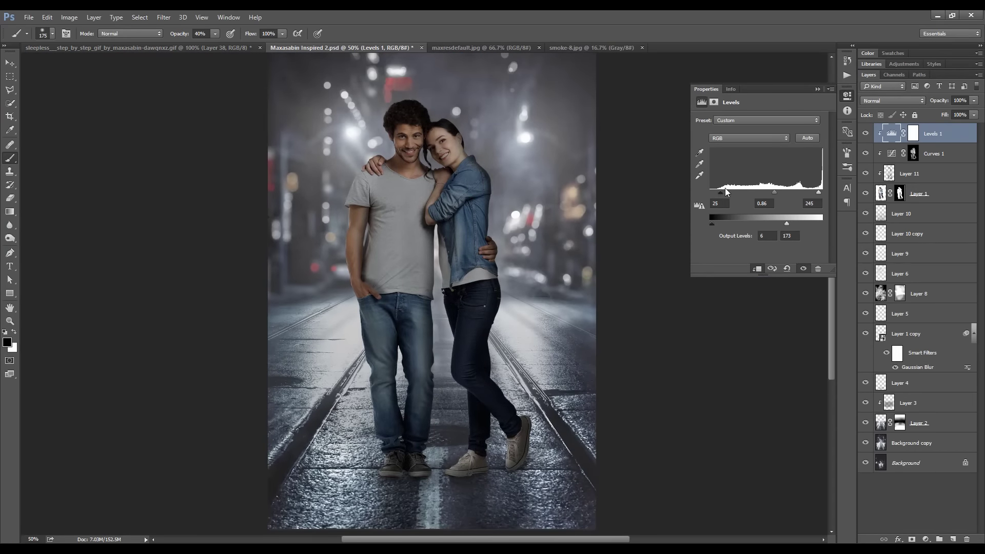
# Add a clipped Hue/Saturation adjustment with Saturation set to -30
pyautogui.click(926, 539)
pyautogui.click(913, 411)
pyautogui.click(755, 199)
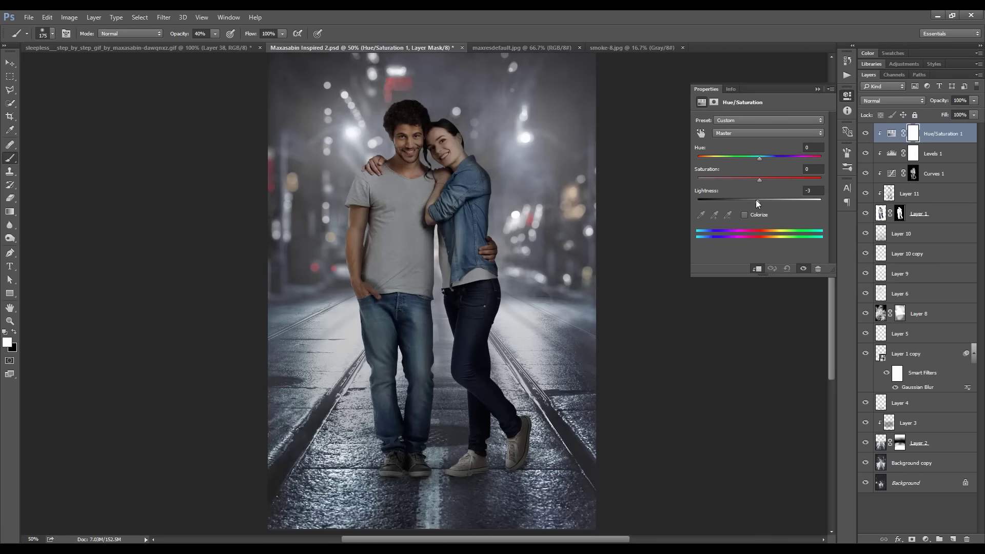
pyautogui.moveTo(757, 204); pyautogui.dragTo(716, 192)
pyautogui.hotkey('alt', '[')
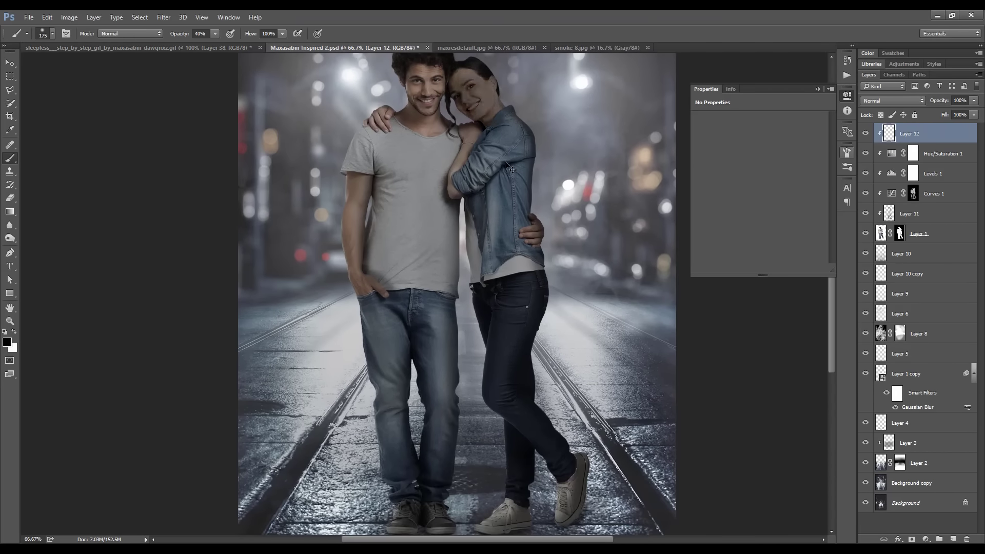
# Compare the shoe shadow layer on and off, then lower Layer 11's opacity to 30%
pyautogui.click(865, 213)
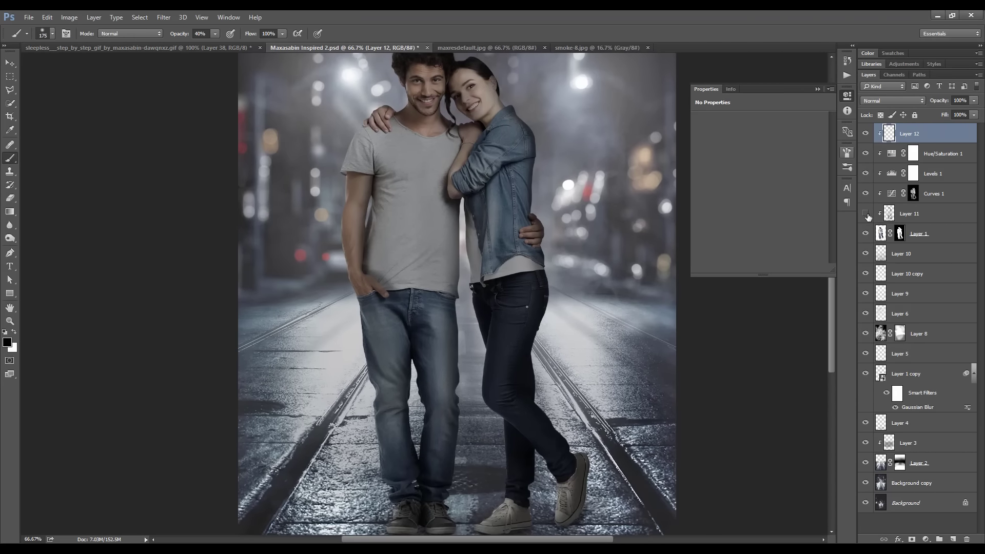
pyautogui.scroll(2, 388, 332)
pyautogui.hotkey('ctrl', '-')
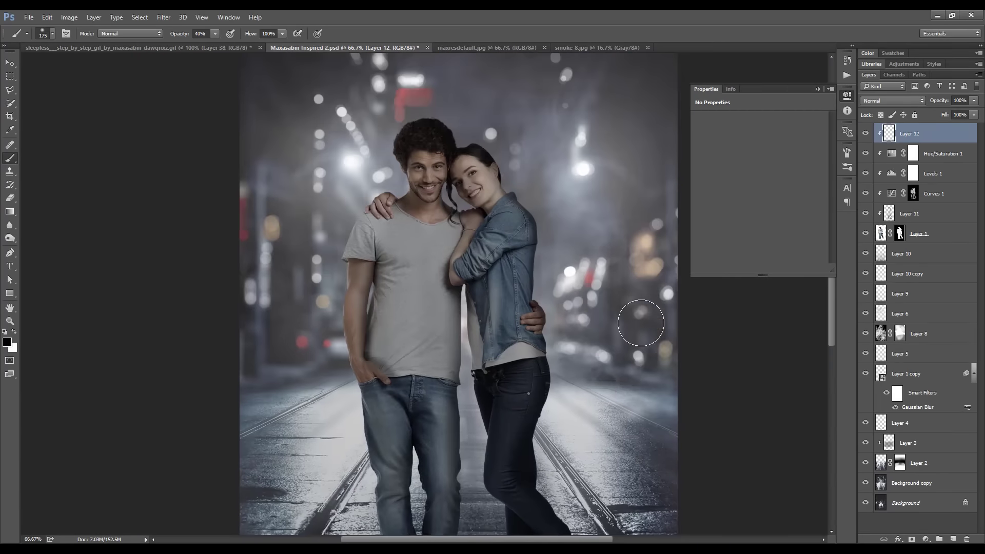
pyautogui.hotkey('ctrl', '-')
pyautogui.hotkey('ctrl', '-')
pyautogui.hotkey('ctrl', '-')
pyautogui.hotkey('ctrl', '+')
pyautogui.click(866, 213)
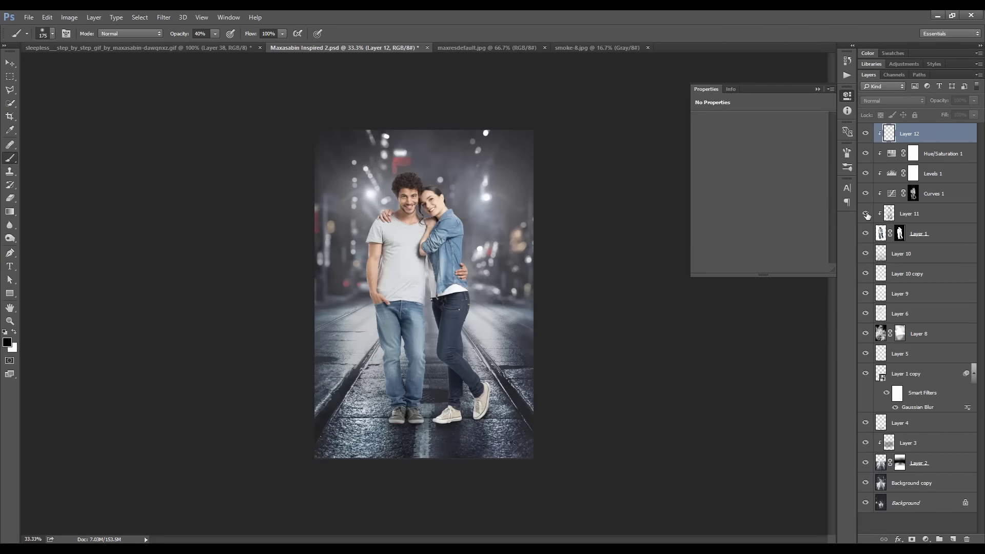
pyautogui.click(866, 214)
pyautogui.click(918, 213)
pyautogui.press('v')
pyautogui.press('3')
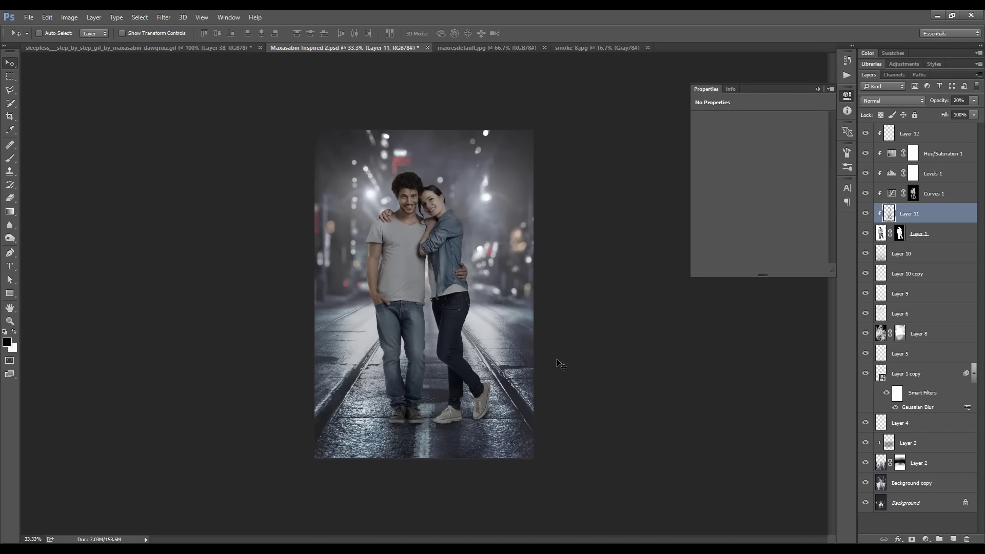
pyautogui.hotkey('ctrl', '+')
# On Layer 12, paint a soft shadow between the two people with a 30% opacity brush
pyautogui.click(886, 135)
pyautogui.press('b')
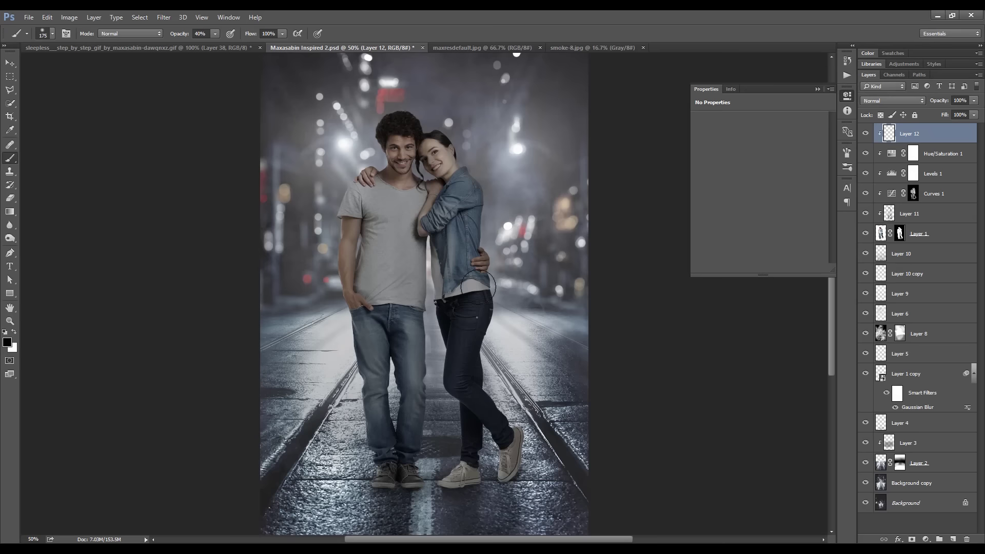
pyautogui.press('F5')
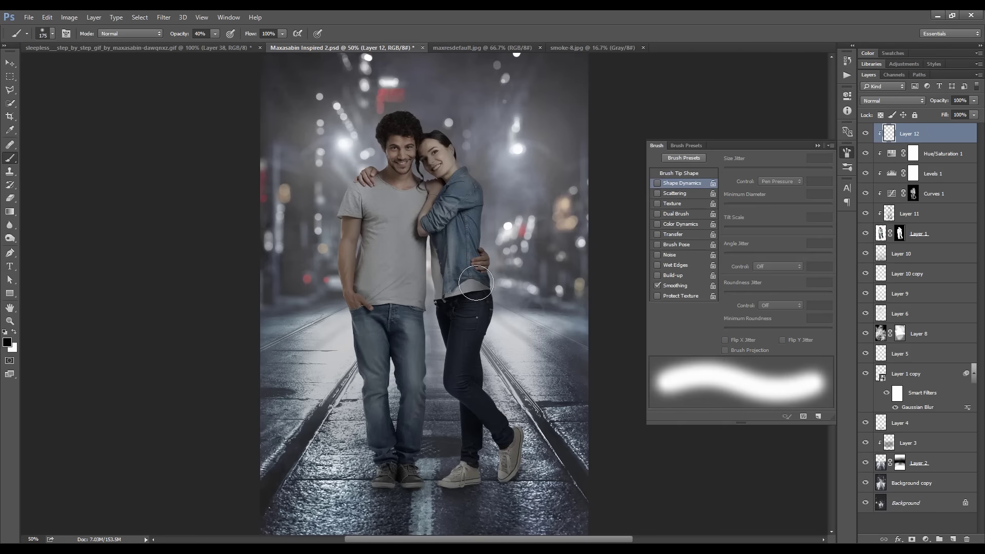
pyautogui.press('3')
pyautogui.moveTo(435, 233); pyautogui.dragTo(435, 293)
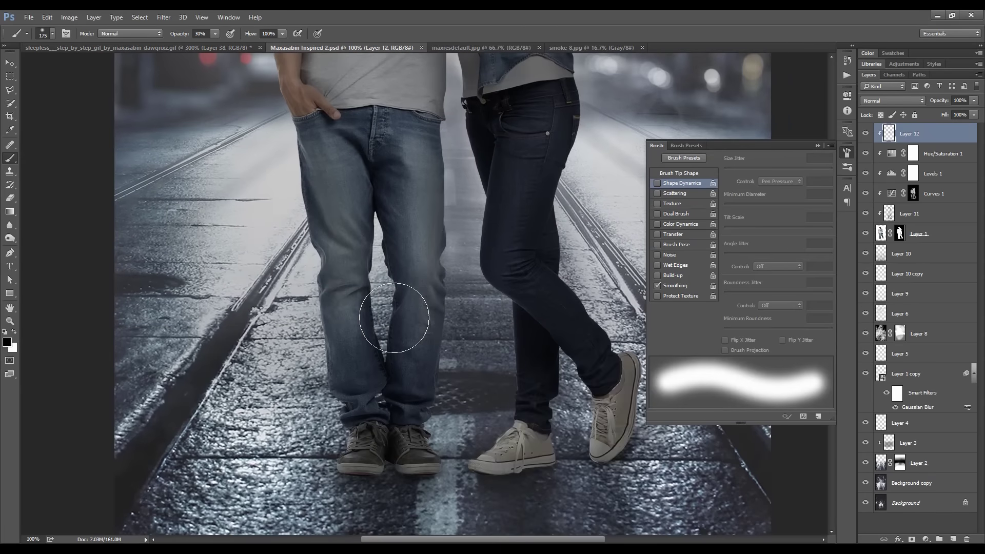
pyautogui.rightClick(503, 377)
# With a 10–30 px brush, paint faint dark shadows beside and under the shoes
pyautogui.click(686, 145)
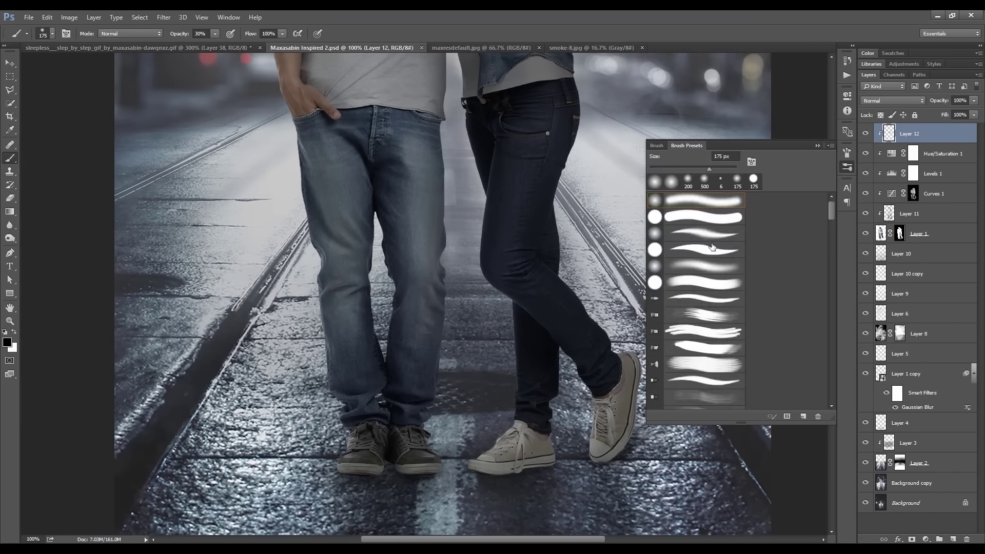
pyautogui.click(698, 318)
pyautogui.moveTo(347, 475); pyautogui.dragTo(353, 451)
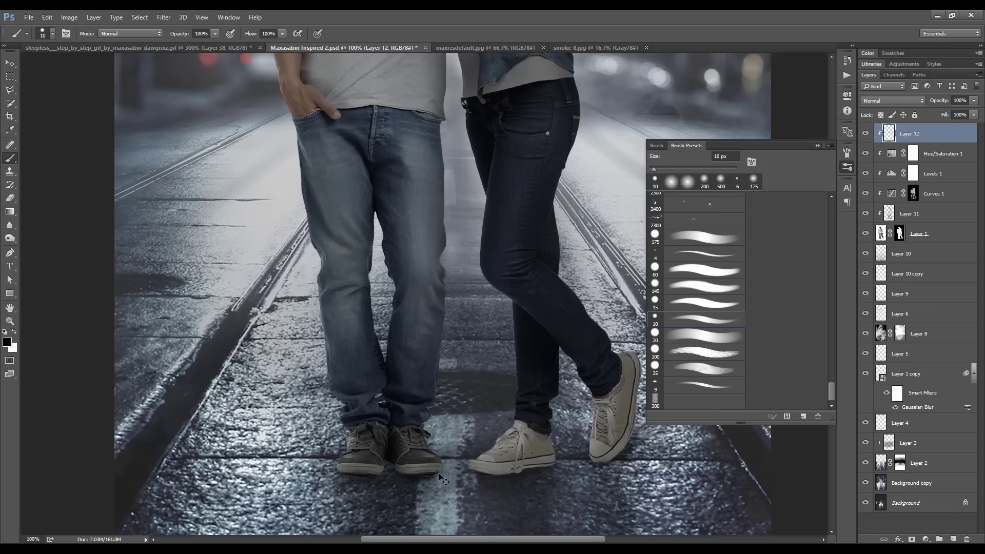
pyautogui.press(']')
pyautogui.press(']')
pyautogui.moveTo(410, 472)
pyautogui.mouseDown()
pyautogui.moveTo(431, 472)
pyautogui.moveTo(397, 469)
pyautogui.mouseUp()
pyautogui.press('[')
pyautogui.scroll(2, 498, 359)
pyautogui.hscroll(1, 498, 359)
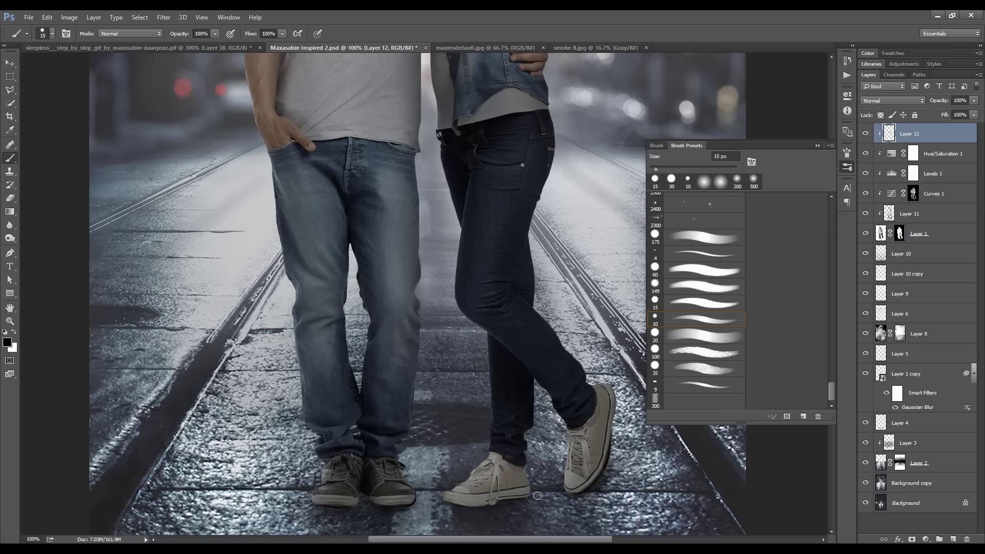
pyautogui.moveTo(506, 500); pyautogui.dragTo(493, 501)
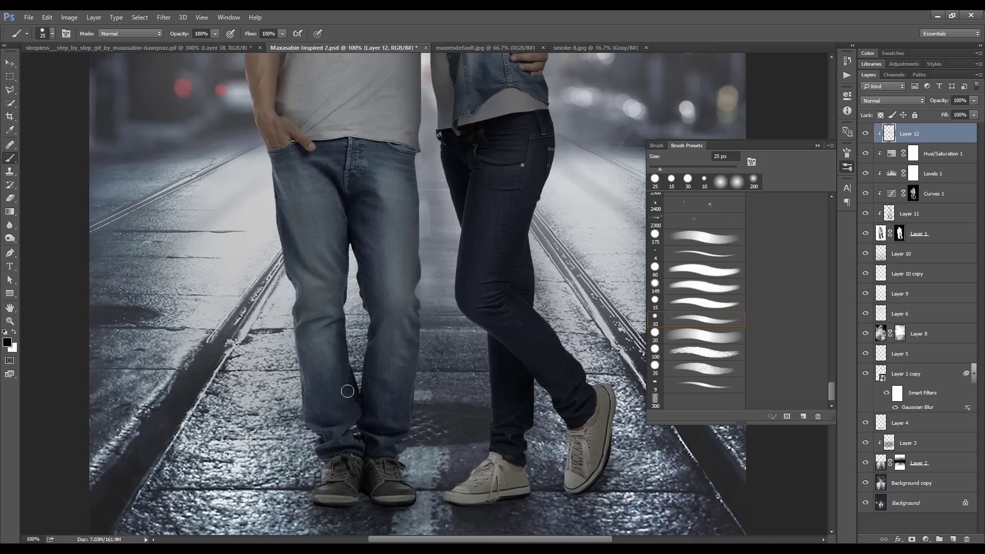
# Pan up to the couple, shrink the brush for finer edges, and view the whole composition
pyautogui.moveTo(363, 361); pyautogui.dragTo(376, 415)
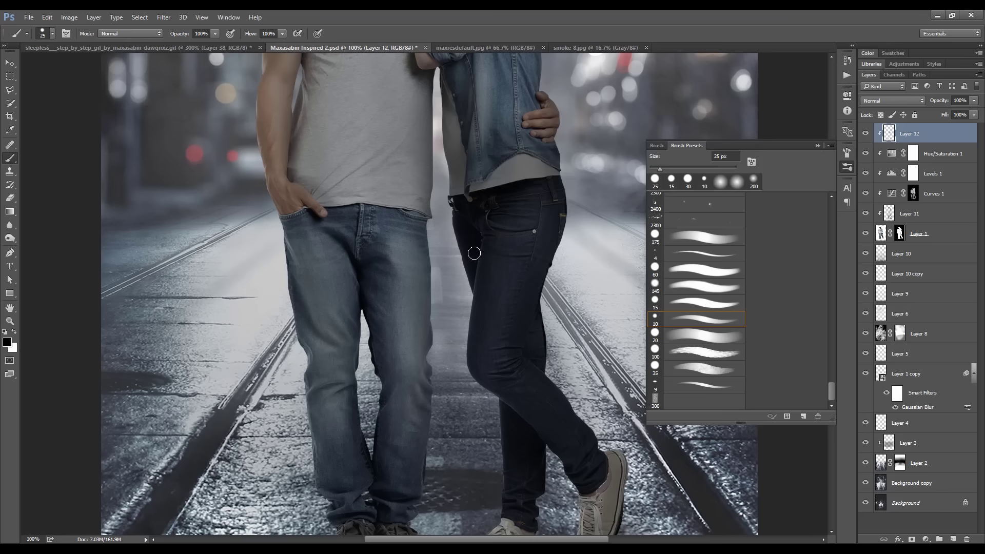
pyautogui.scroll(5, 464, 216)
pyautogui.scroll(5, 501, 155)
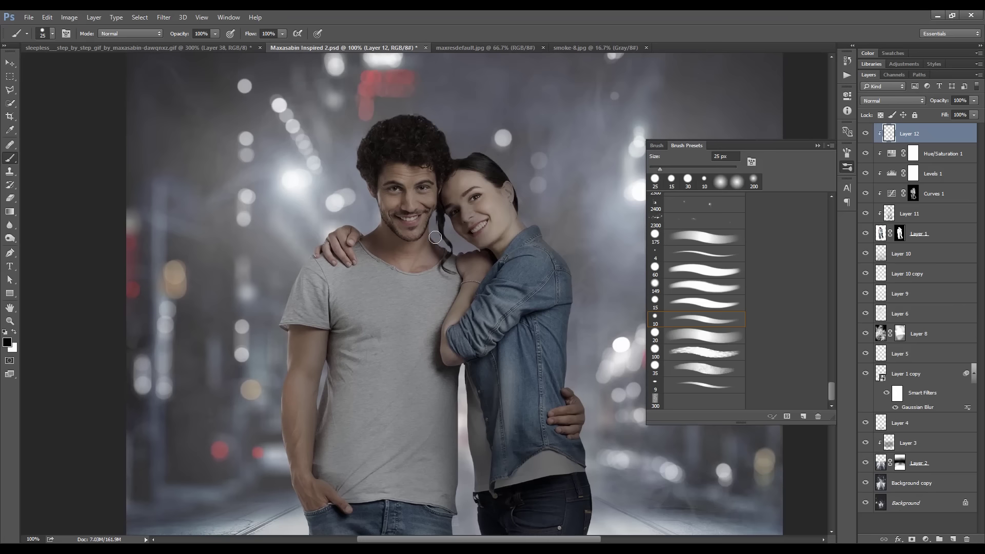
pyautogui.press('[')
pyautogui.scroll(-2, 533, 307)
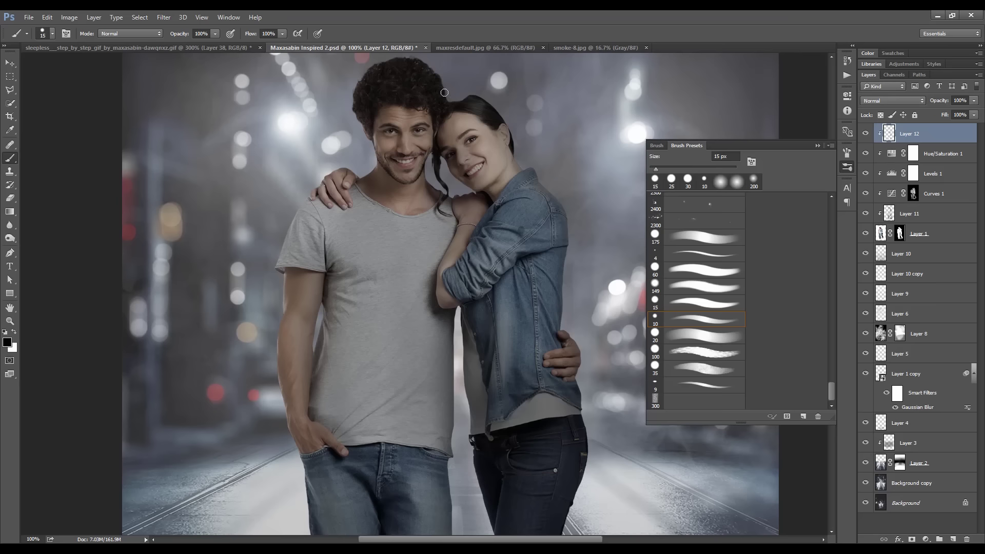
pyautogui.hotkey('ctrl', '-')
pyautogui.hotkey('ctrl', '-')
pyautogui.scroll(-2, 462, 205)
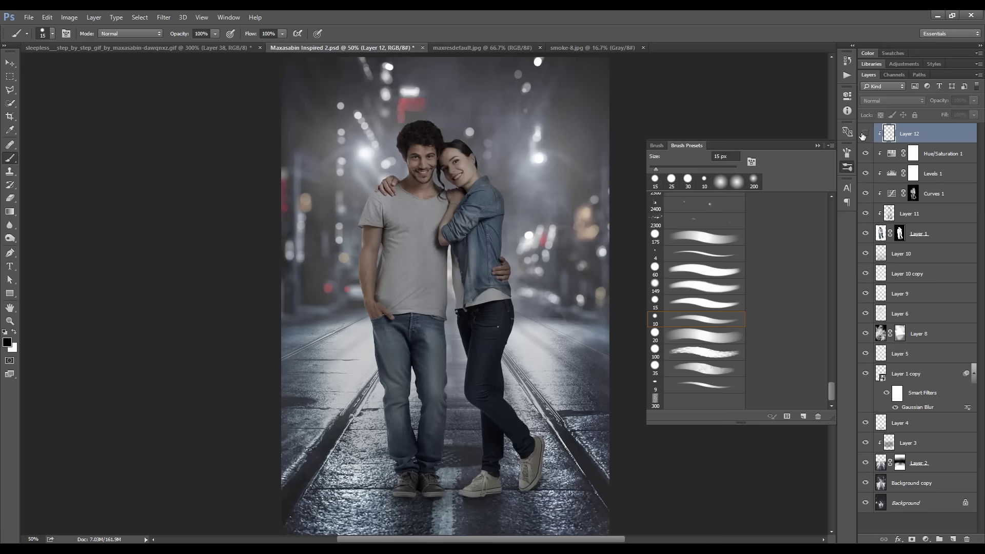
# Set Layer 11's opacity to 50%
pyautogui.press('e')
pyautogui.press('b')
pyautogui.click(878, 215)
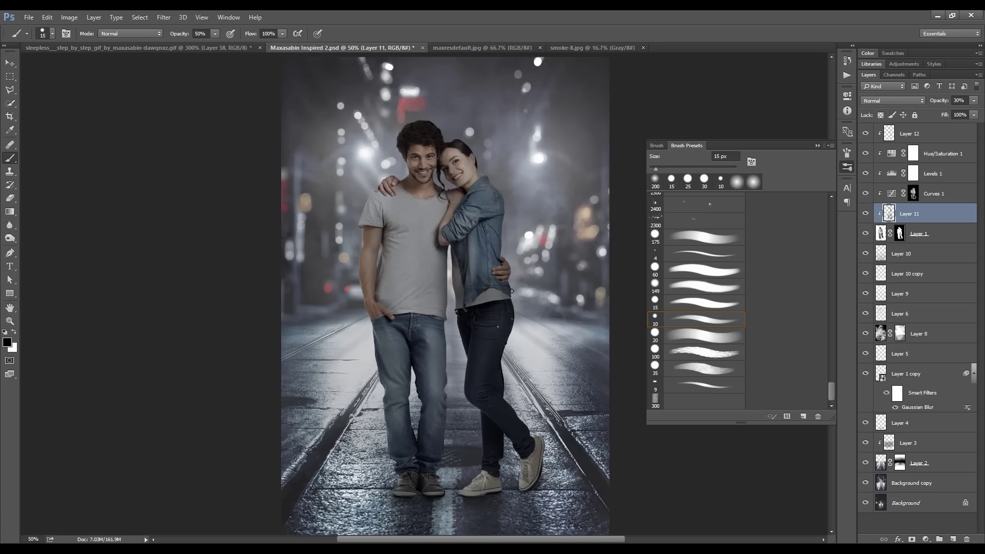
pyautogui.press('v')
pyautogui.press('0')
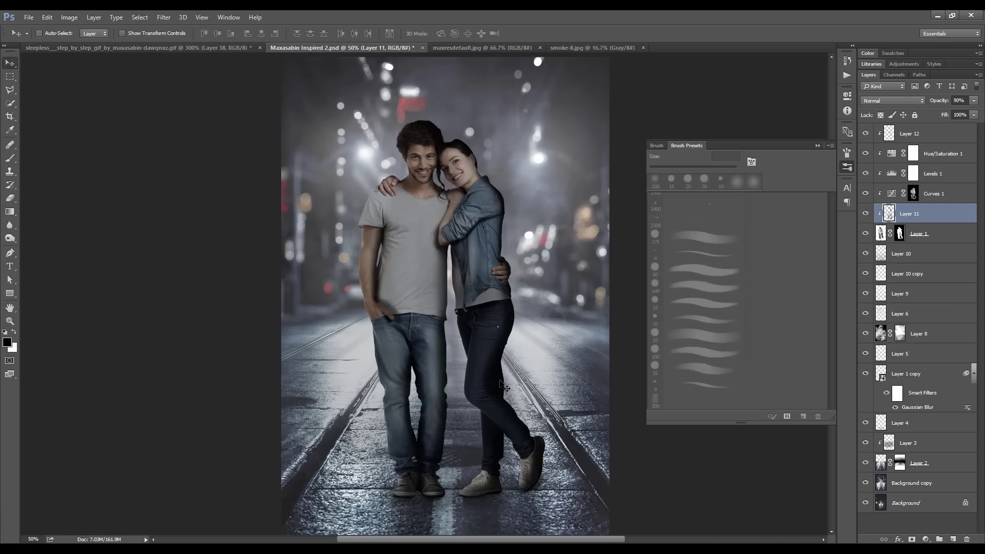
pyautogui.press('5')
pyautogui.press('b')
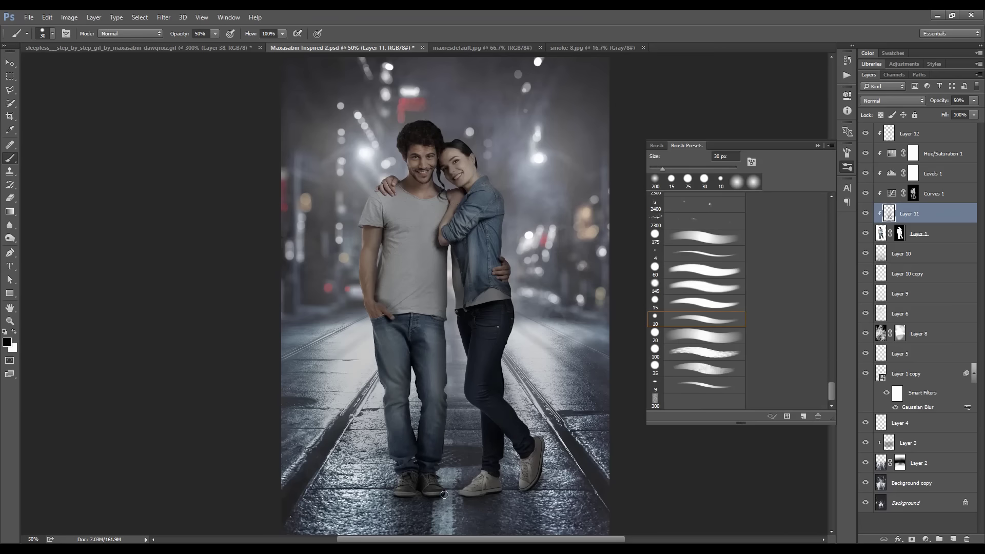
# On Layer 12, paint 80 px shadows over the man's shoes and the white sneaker's underside
pyautogui.rightClick(444, 495)
pyautogui.keyDown('ctrl'); pyautogui.click(406, 518); pyautogui.keyUp('ctrl')
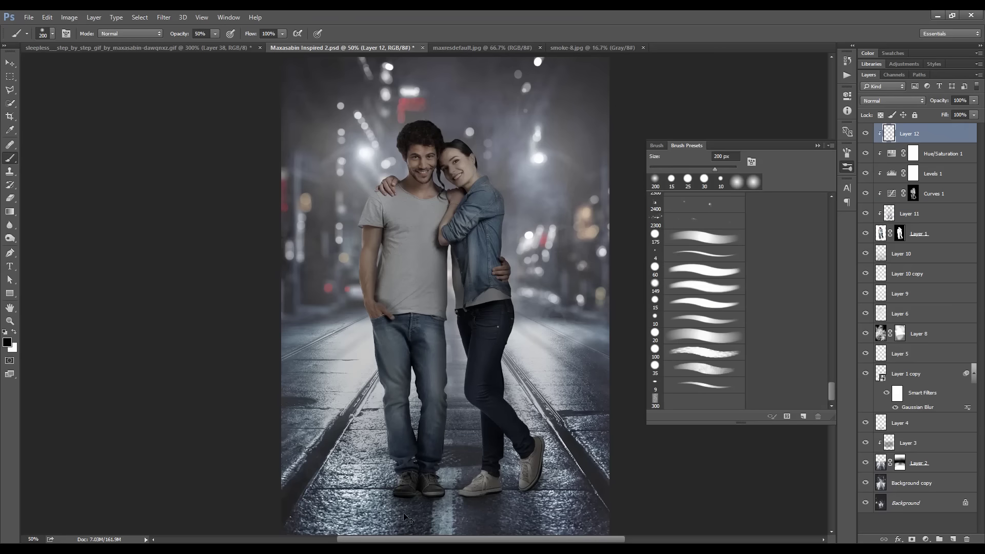
pyautogui.scroll(1, 410, 507)
pyautogui.press(']')
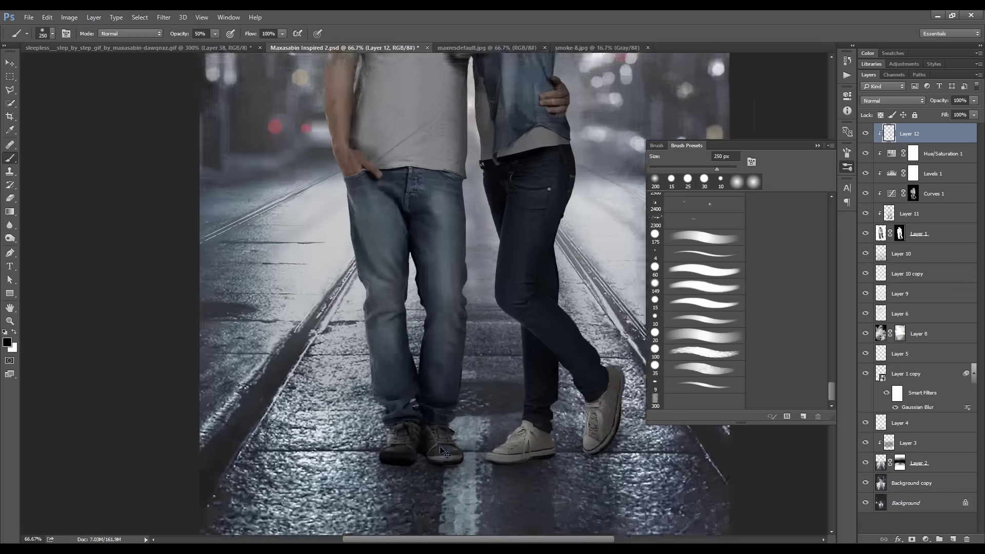
pyautogui.scroll(1, 444, 454)
pyautogui.press('[')
pyautogui.press('[')
pyautogui.press('[')
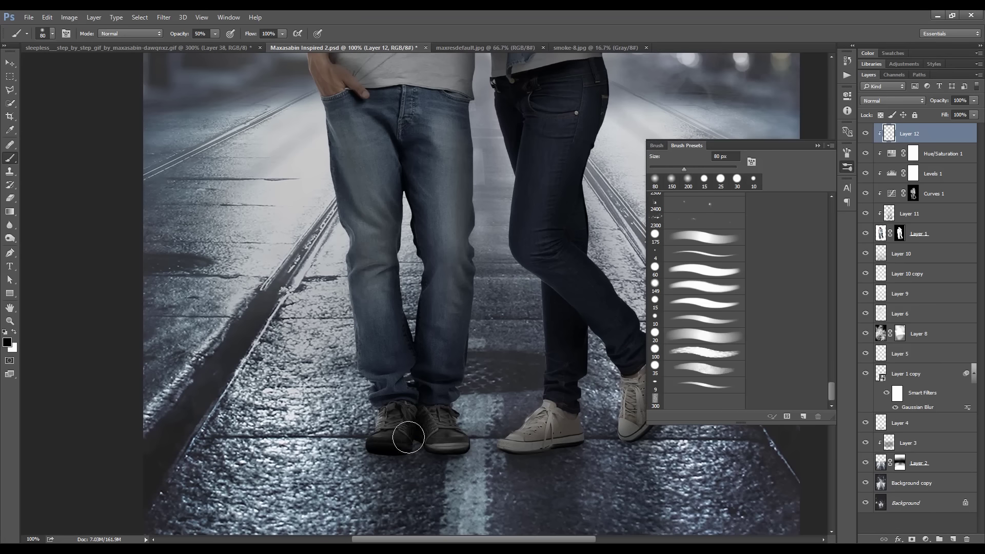
pyautogui.moveTo(408, 437)
pyautogui.mouseDown()
pyautogui.moveTo(455, 435)
pyautogui.moveTo(450, 421)
pyautogui.moveTo(499, 448)
pyautogui.moveTo(565, 450)
pyautogui.moveTo(534, 446)
pyautogui.moveTo(528, 429)
pyautogui.moveTo(521, 451)
pyautogui.moveTo(558, 450)
pyautogui.mouseUp()
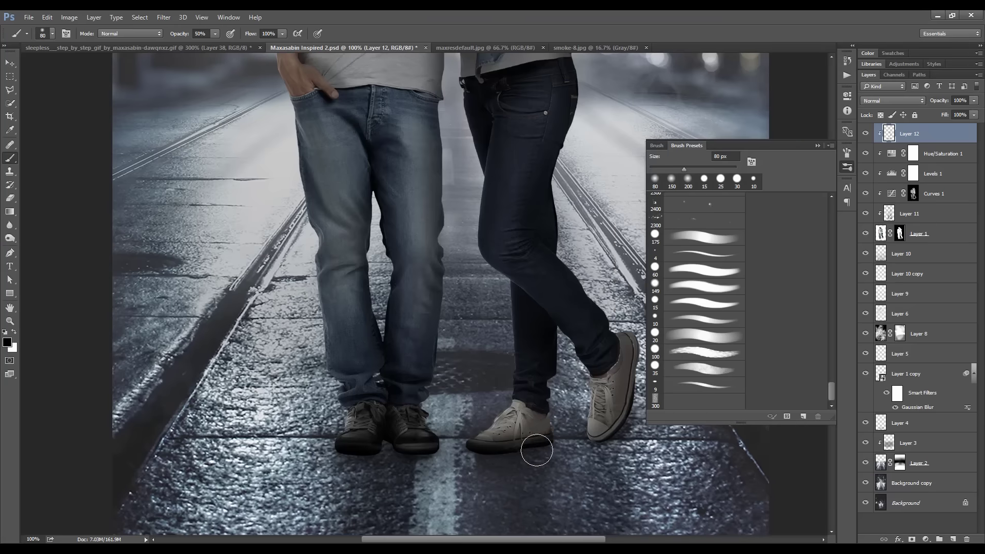
pyautogui.moveTo(597, 407); pyautogui.dragTo(590, 439)
pyautogui.hotkey('ctrl', '-')
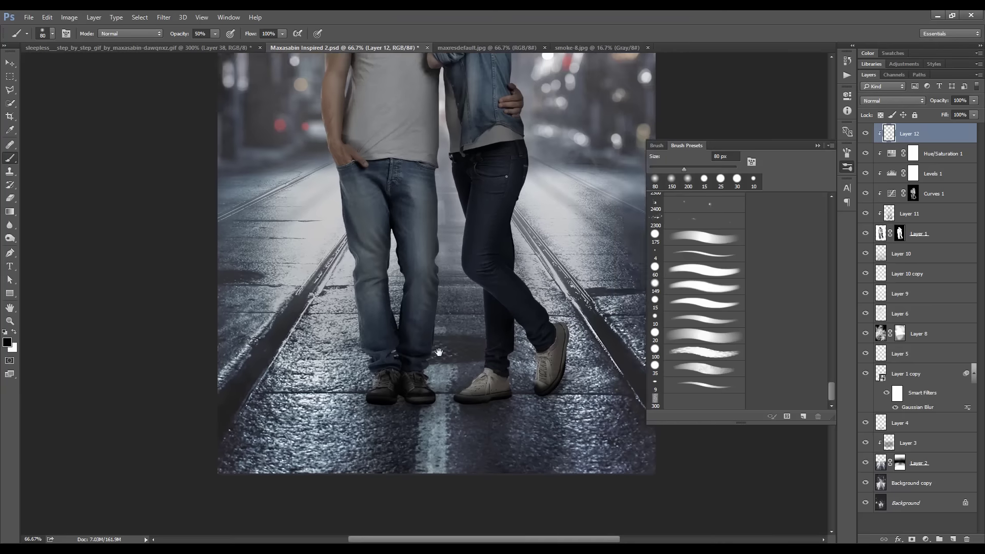
# Create a new layer with white foreground and paint a first thin highlight on the jeans
pyautogui.press('e')
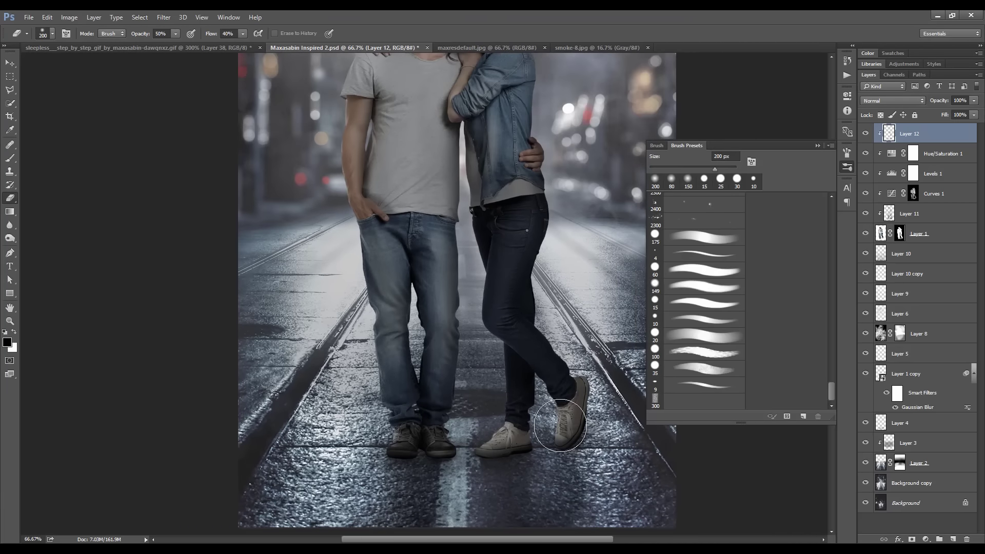
pyautogui.press('x')
pyautogui.press(']')
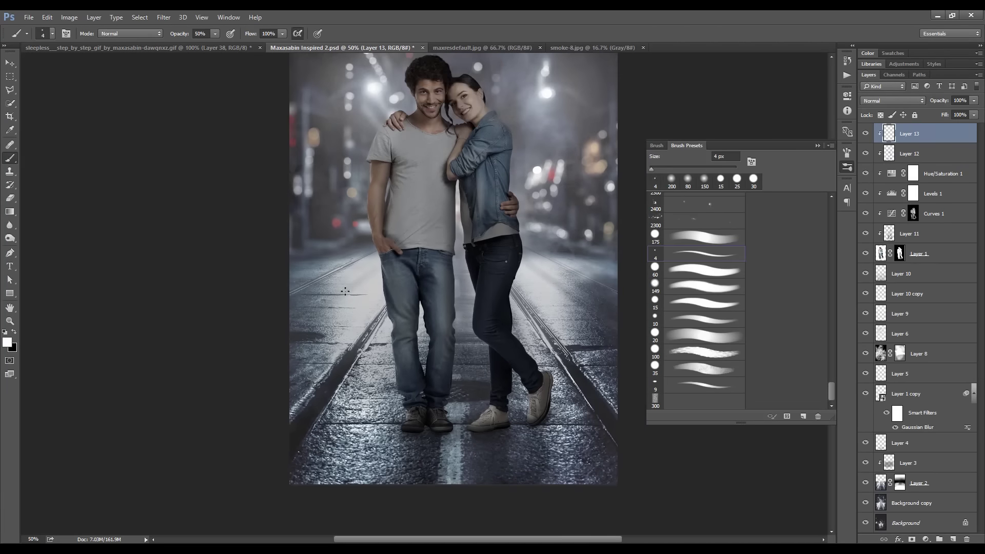
pyautogui.hotkey('ctrl', '+')
pyautogui.hotkey('ctrl', '+')
pyautogui.moveTo(322, 337); pyautogui.dragTo(351, 384)
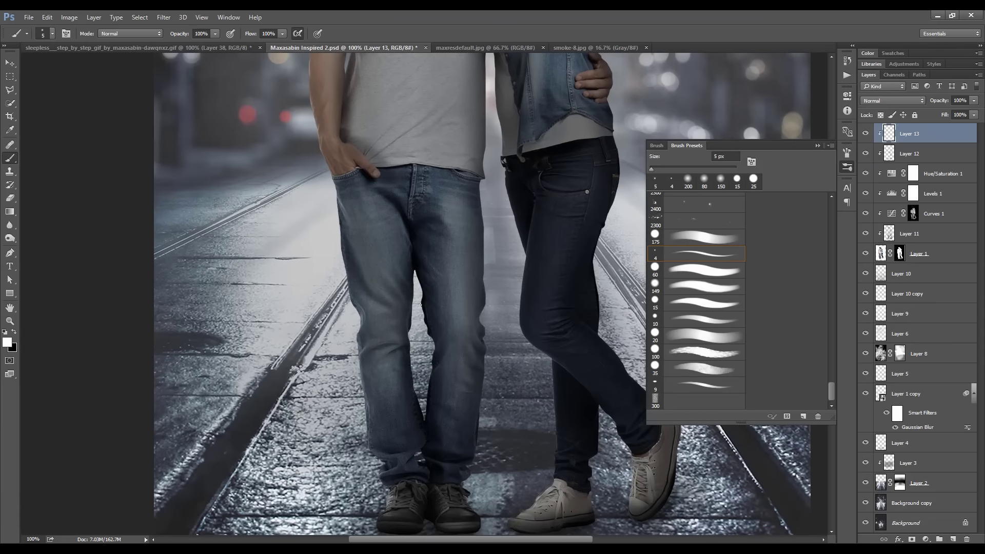
# Pick a small soft brush tip with airbrush build-up and pressure-controlled opacity and flow
pyautogui.press('.')
pyautogui.press('.')
pyautogui.press('.')
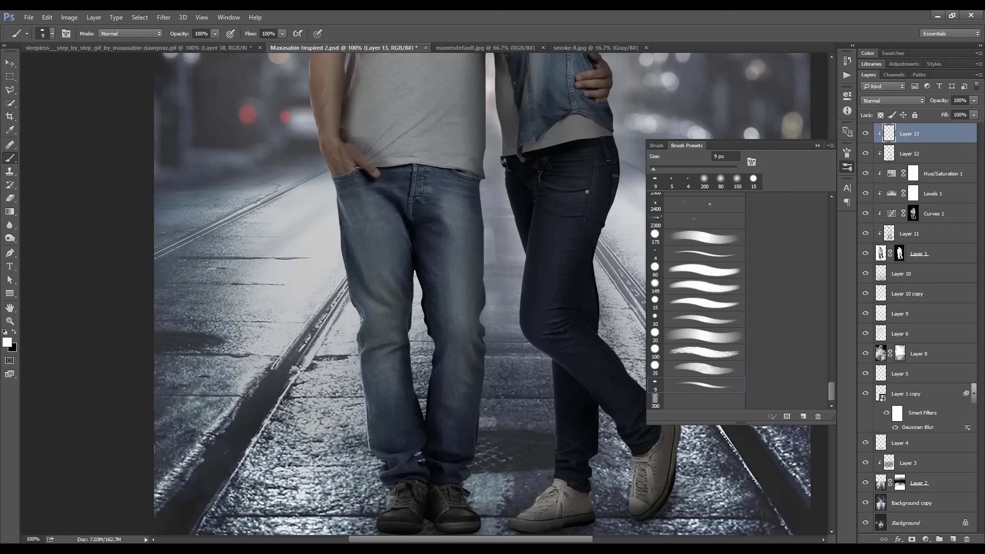
pyautogui.click(700, 254)
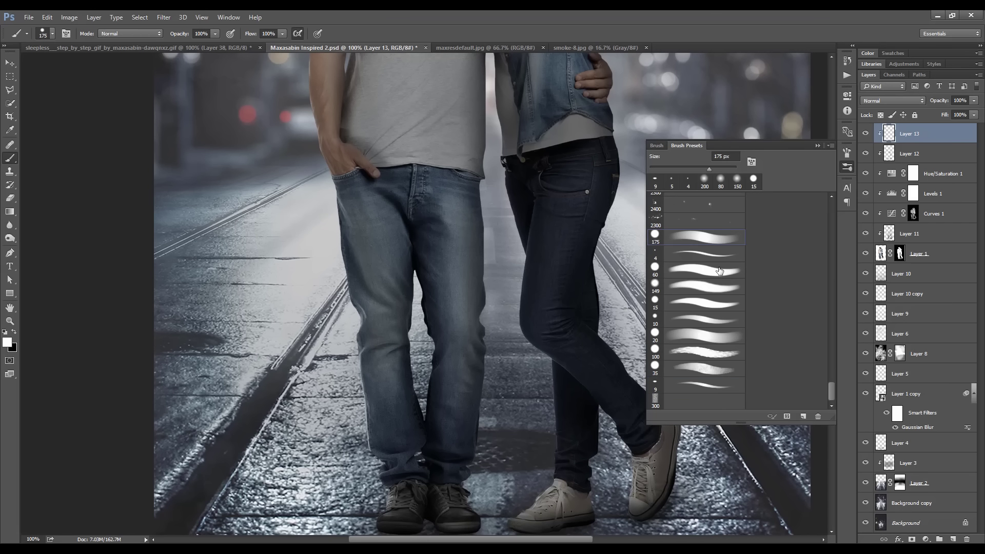
pyautogui.press(']')
pyautogui.press(']')
pyautogui.press(']')
pyautogui.click(656, 145)
pyautogui.click(668, 234)
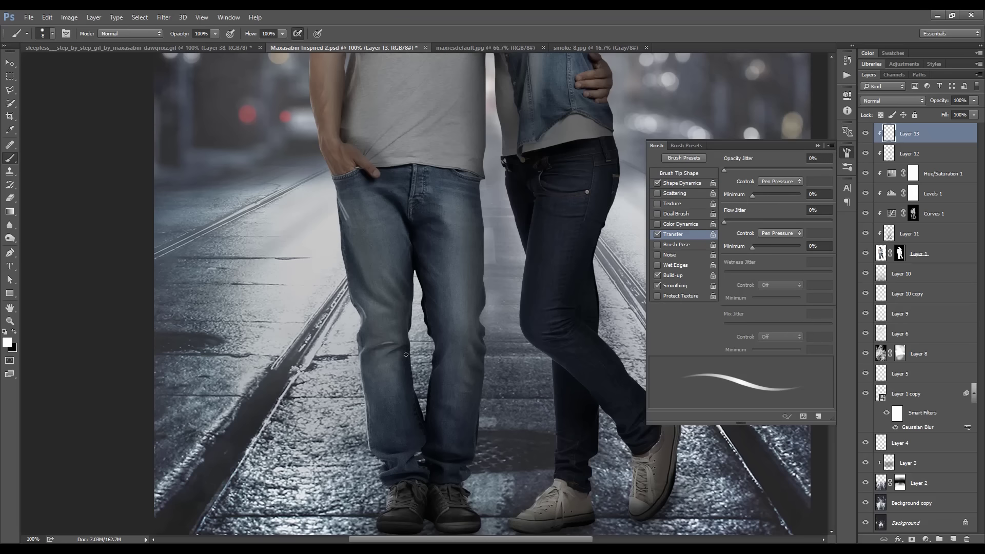
pyautogui.scroll(-1, 369, 458)
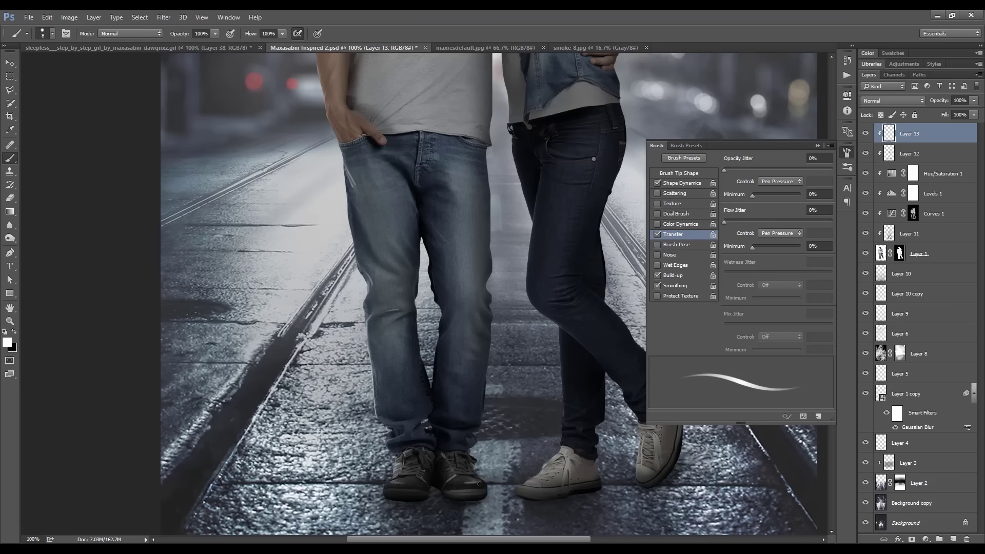
pyautogui.scroll(1, 391, 299)
# Paint white highlights at the man's knee and down the jeans' left edge
pyautogui.moveTo(394, 335); pyautogui.dragTo(364, 350)
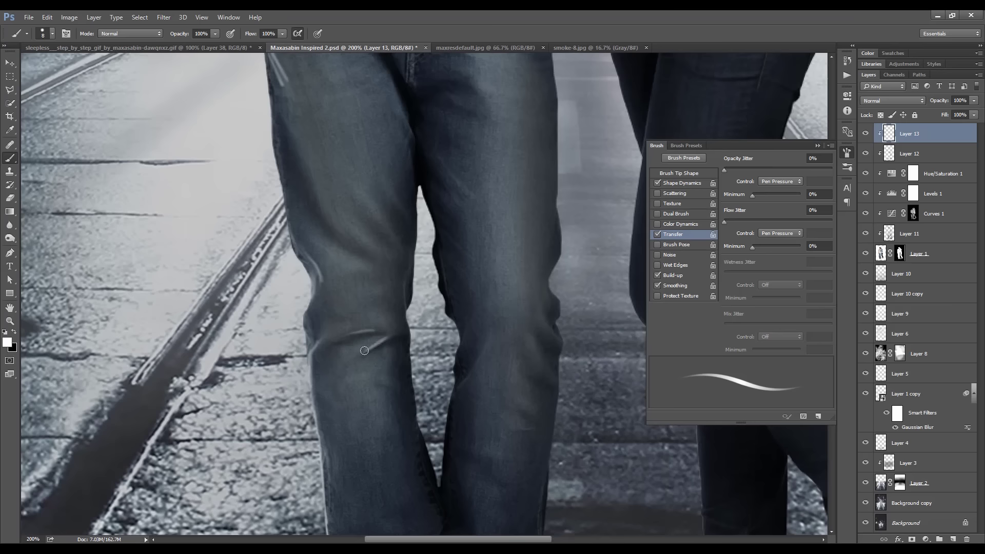
pyautogui.scroll(3, 354, 234)
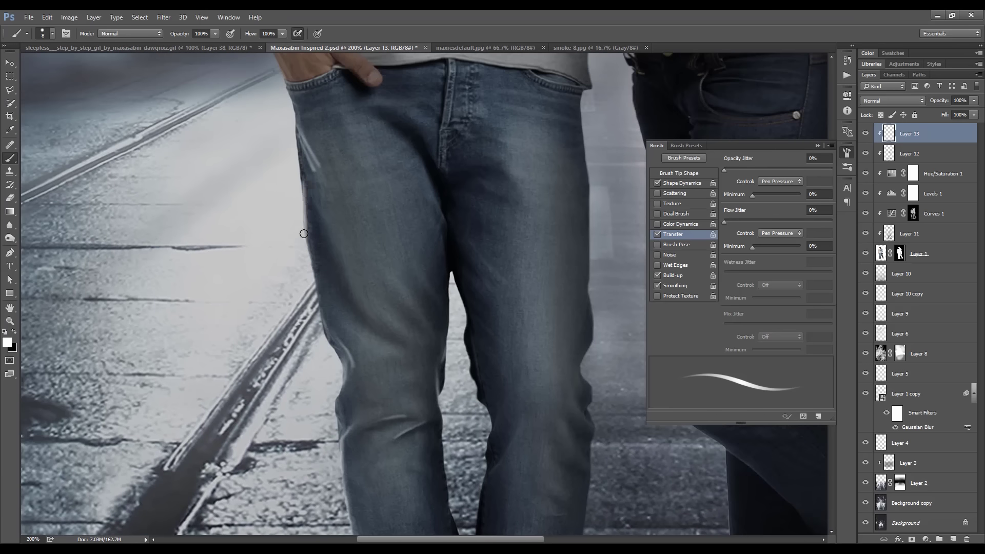
pyautogui.scroll(-3, 406, 220)
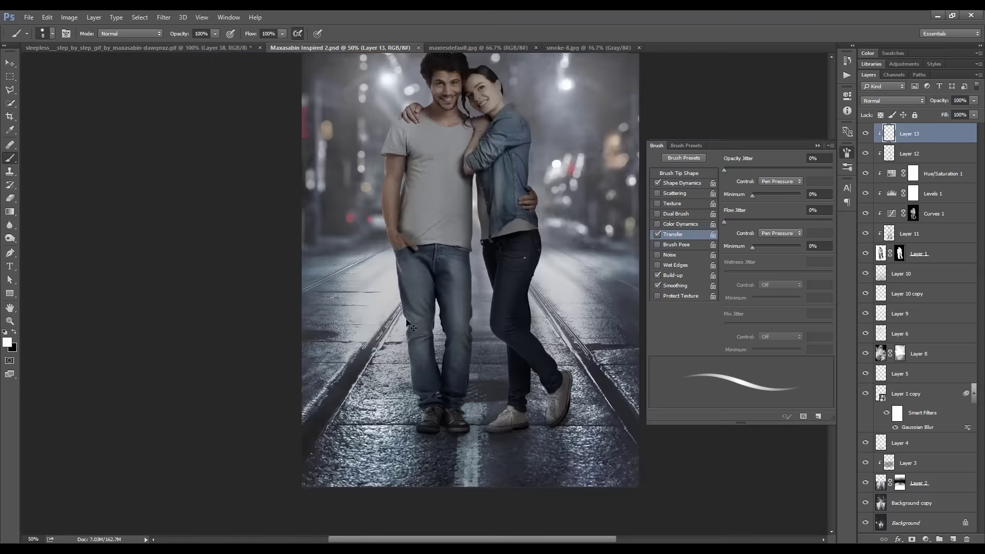
pyautogui.scroll(2, 373, 270)
pyautogui.moveTo(373, 270)
pyautogui.mouseDown()
pyautogui.moveTo(381, 312)
pyautogui.moveTo(371, 236)
pyautogui.mouseUp()
pyautogui.moveTo(394, 379)
pyautogui.mouseDown()
pyautogui.moveTo(402, 482)
pyautogui.moveTo(403, 462)
pyautogui.mouseUp()
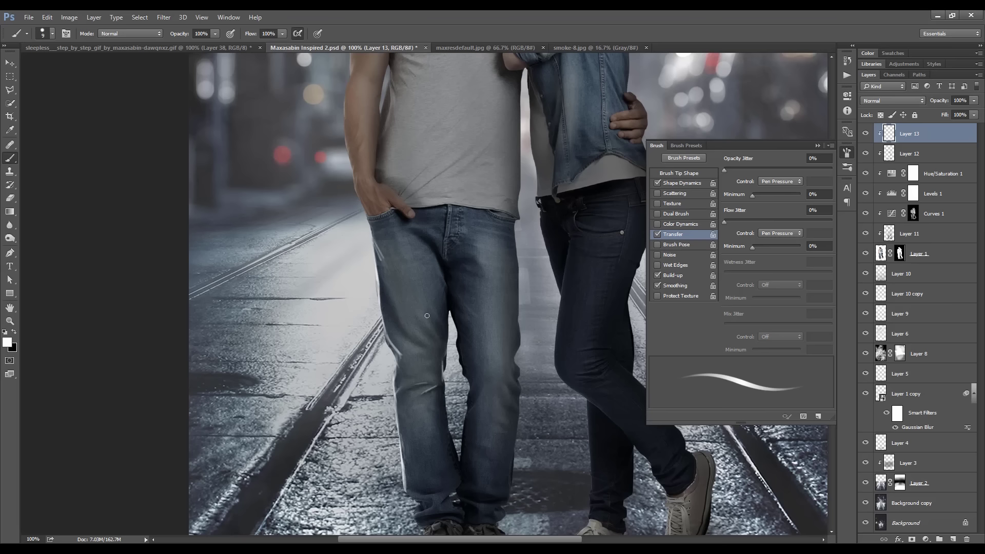
# Enlarge the brush, set flow to 50%, and paint a soft highlight on the left thigh
pyautogui.press(']')
pyautogui.press(']')
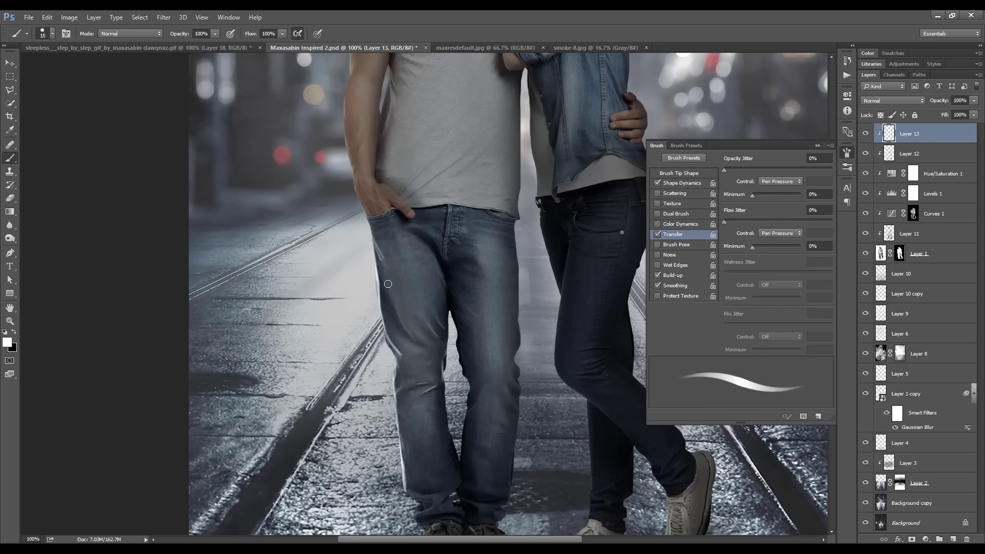
pyautogui.press(']')
pyautogui.press(']')
pyautogui.hotkey('shift', '5')
pyautogui.moveTo(392, 295); pyautogui.dragTo(425, 342)
# Undo the thigh highlight and highlight the forearm edge and hand veins down to the pocket
pyautogui.press(']')
pyautogui.press(']')
pyautogui.press(']')
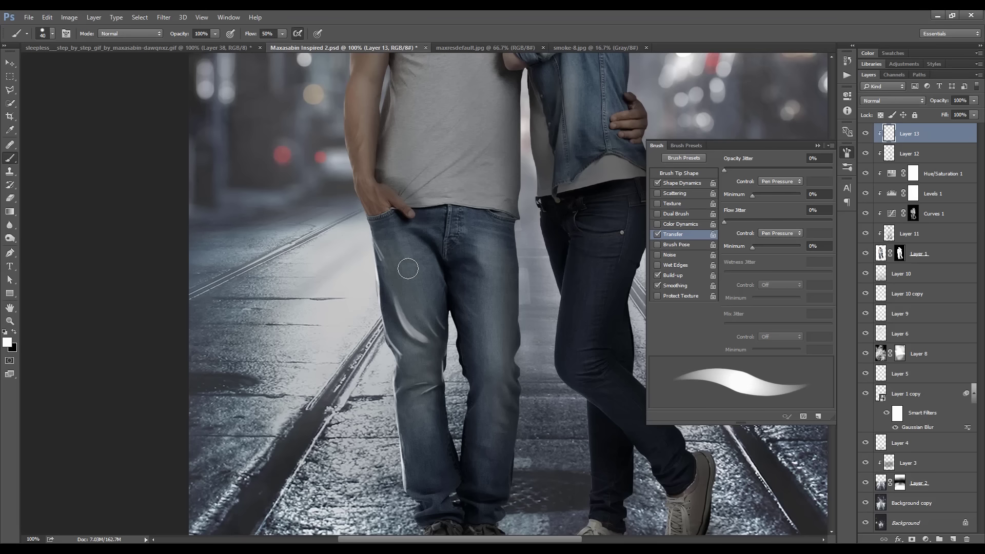
pyautogui.hotkey('ctrl', 'z')
pyautogui.press('[')
pyautogui.press('[')
pyautogui.press('[')
pyautogui.moveTo(315, 188); pyautogui.dragTo(324, 239)
pyautogui.hotkey('ctrl', '+')
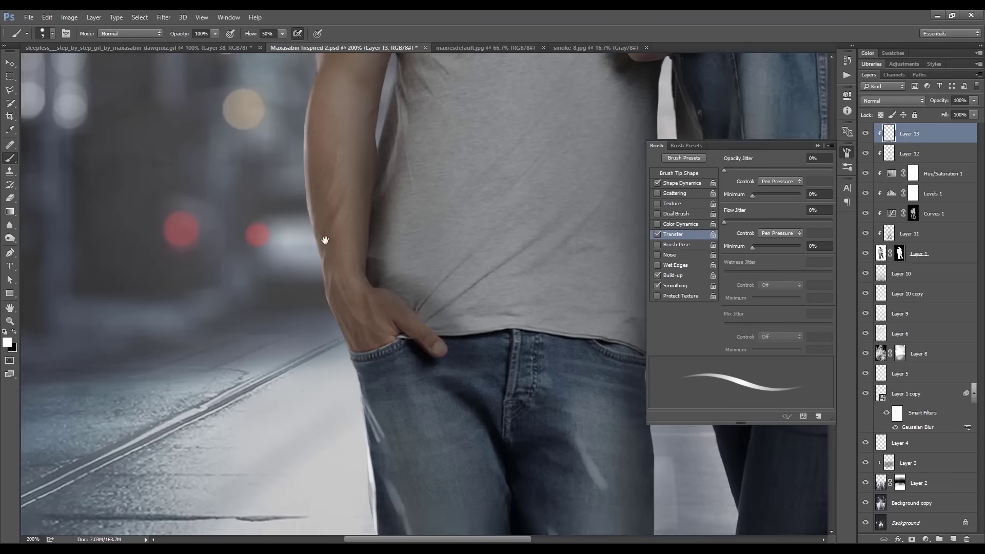
pyautogui.moveTo(320, 283); pyautogui.dragTo(362, 387)
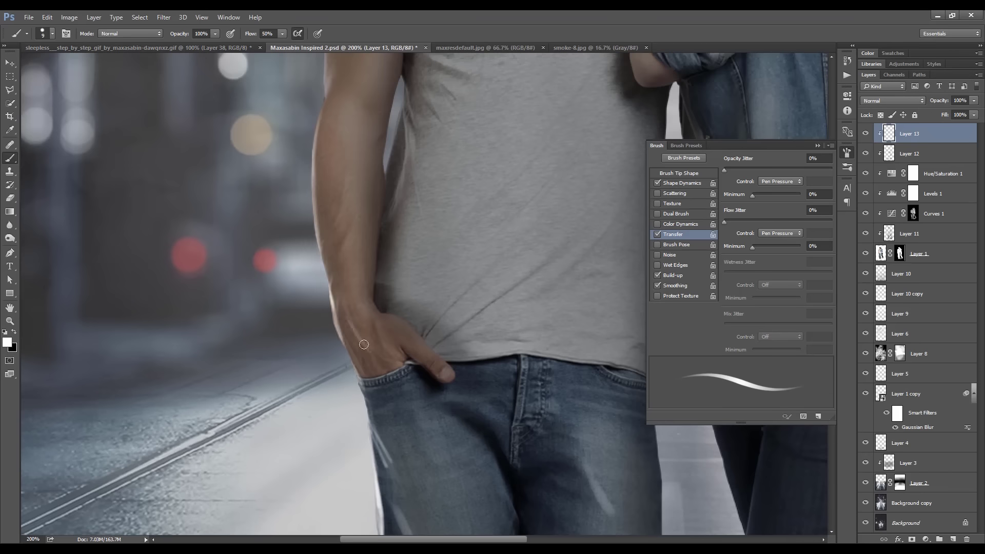
pyautogui.moveTo(359, 323)
pyautogui.mouseDown()
pyautogui.moveTo(377, 354)
pyautogui.moveTo(370, 378)
pyautogui.mouseUp()
# Try a light highlight across the shirt fold, then undo it
pyautogui.moveTo(349, 210); pyautogui.dragTo(354, 281)
pyautogui.moveTo(318, 224)
pyautogui.mouseDown()
pyautogui.moveTo(297, 139)
pyautogui.moveTo(277, 114)
pyautogui.mouseUp()
pyautogui.moveTo(318, 311)
pyautogui.mouseDown()
pyautogui.moveTo(344, 406)
pyautogui.moveTo(349, 323)
pyautogui.moveTo(339, 345)
pyautogui.mouseUp()
pyautogui.moveTo(407, 329); pyautogui.dragTo(464, 270)
pyautogui.hotkey('ctrl', 'z')
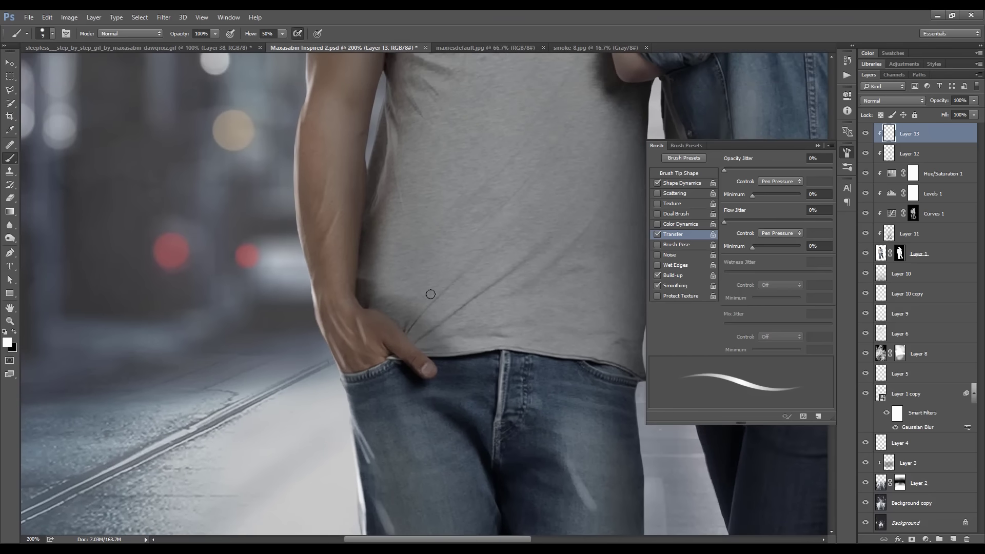
# Highlight the finger and top edge of the hand resting on the shoulder, then zoom out
pyautogui.moveTo(371, 191); pyautogui.dragTo(358, 240)
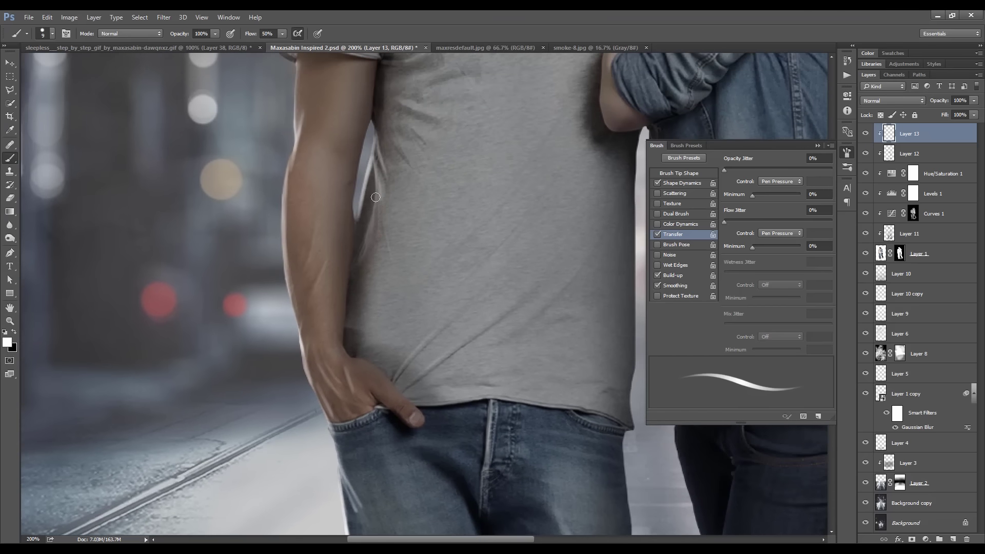
pyautogui.moveTo(379, 140)
pyautogui.mouseDown()
pyautogui.moveTo(423, 210)
pyautogui.moveTo(433, 252)
pyautogui.mouseUp()
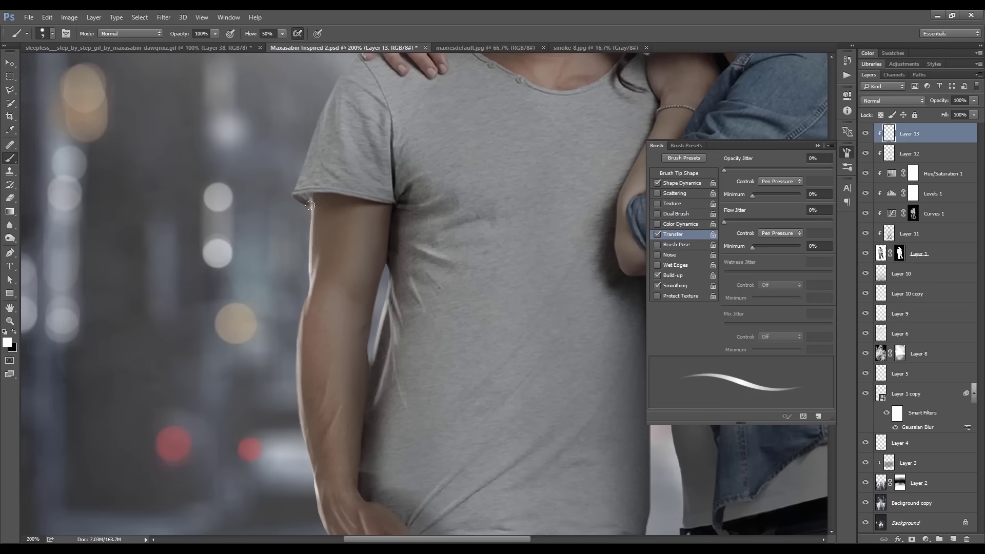
pyautogui.moveTo(308, 235); pyautogui.dragTo(320, 278)
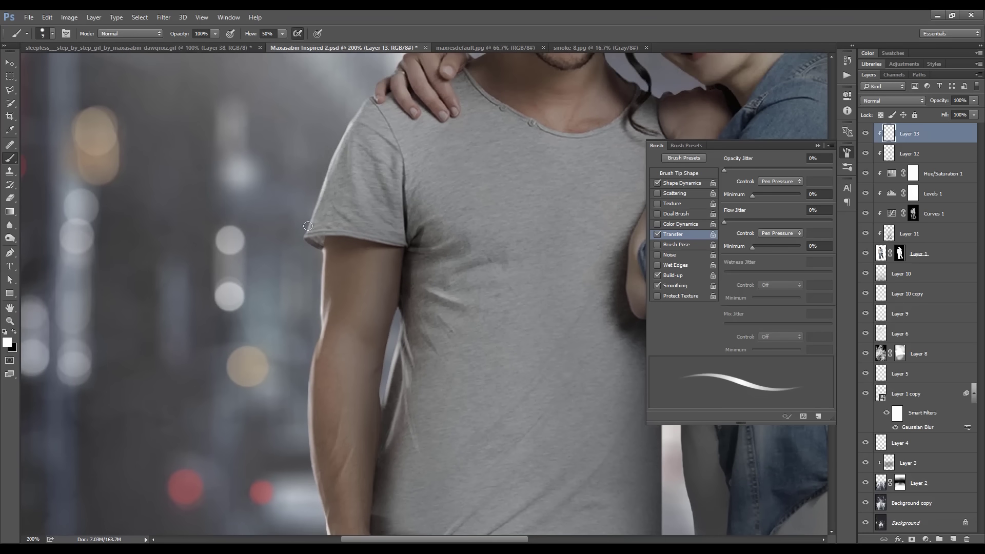
pyautogui.moveTo(326, 166); pyautogui.dragTo(319, 202)
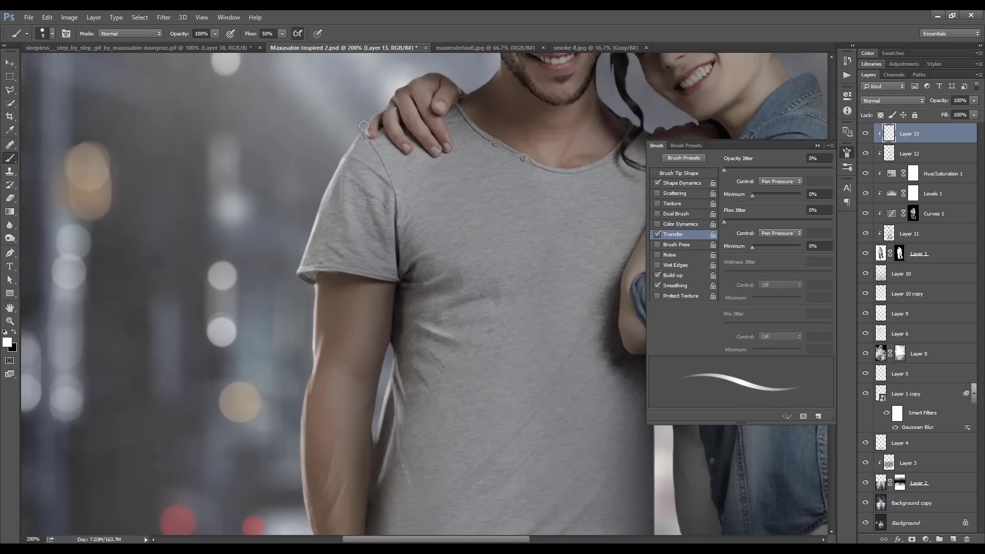
pyautogui.moveTo(378, 123); pyautogui.dragTo(382, 157)
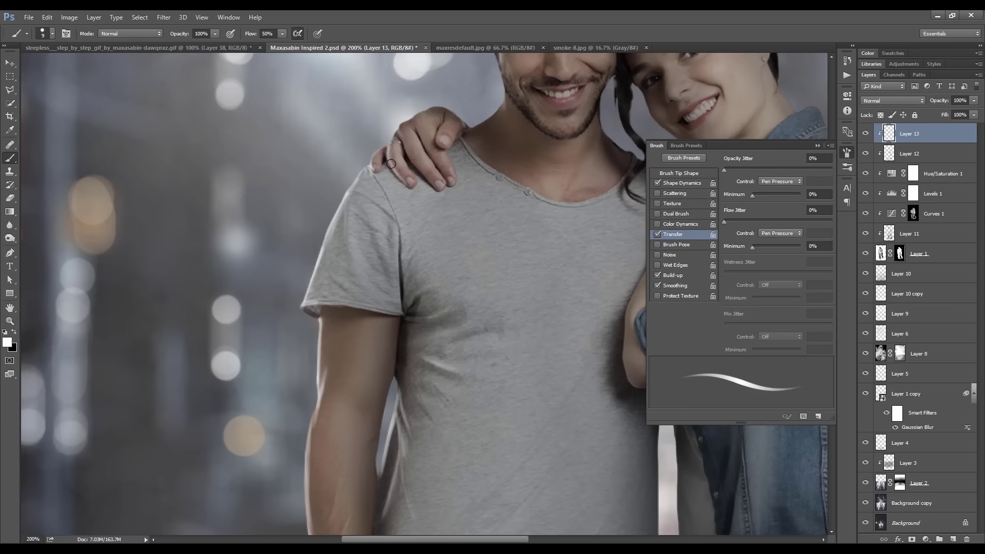
pyautogui.press('[')
pyautogui.press('[')
pyautogui.press('[')
pyautogui.moveTo(417, 131); pyautogui.dragTo(450, 175)
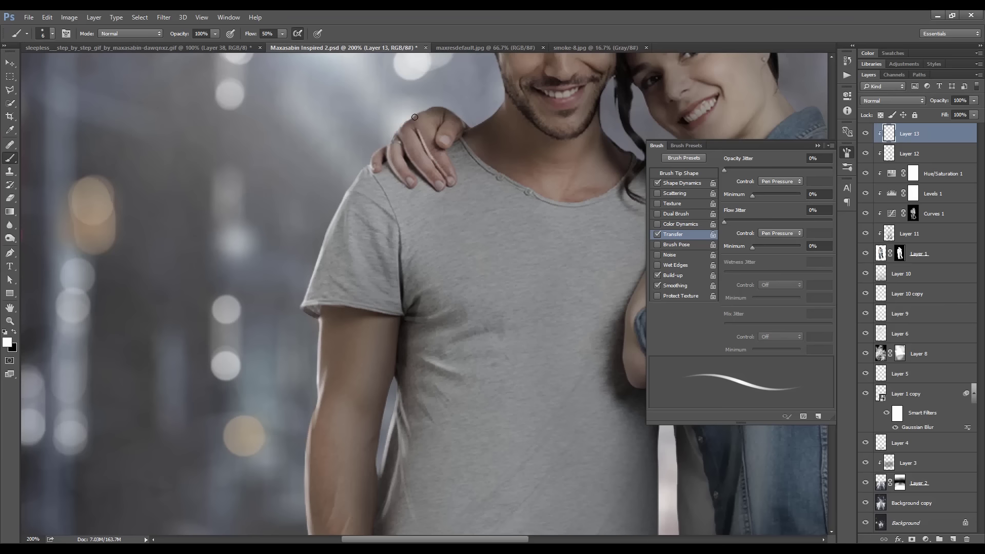
pyautogui.moveTo(399, 127); pyautogui.dragTo(447, 108)
pyautogui.hotkey('ctrl', '-')
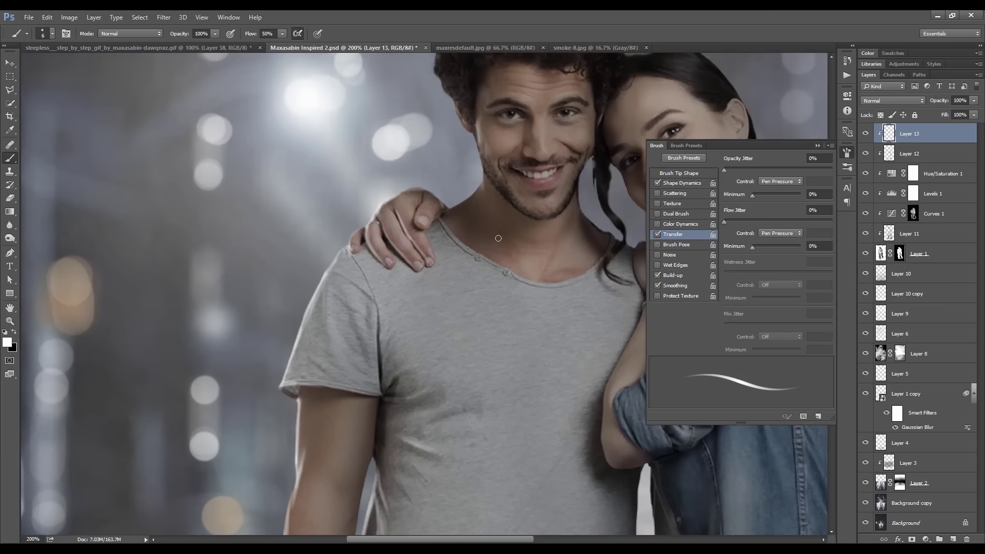
pyautogui.hotkey('ctrl', '-')
pyautogui.hotkey('ctrl', '-')
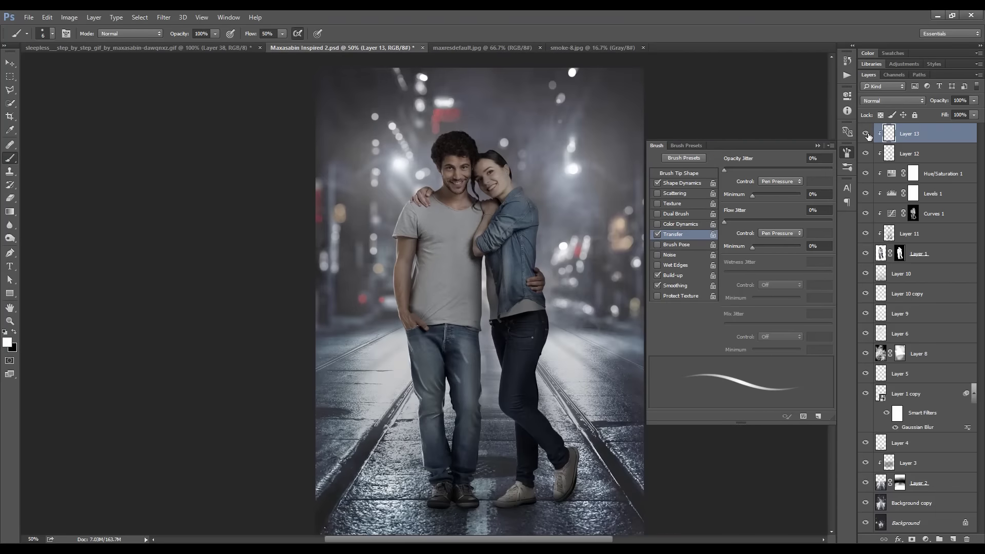
# Zoom in on the man's hair and fine-tune the brush size
pyautogui.hotkey('ctrl', '+')
pyautogui.hotkey('ctrl', '+')
pyautogui.hotkey('ctrl', '+')
pyautogui.moveTo(330, 85); pyautogui.dragTo(337, 270)
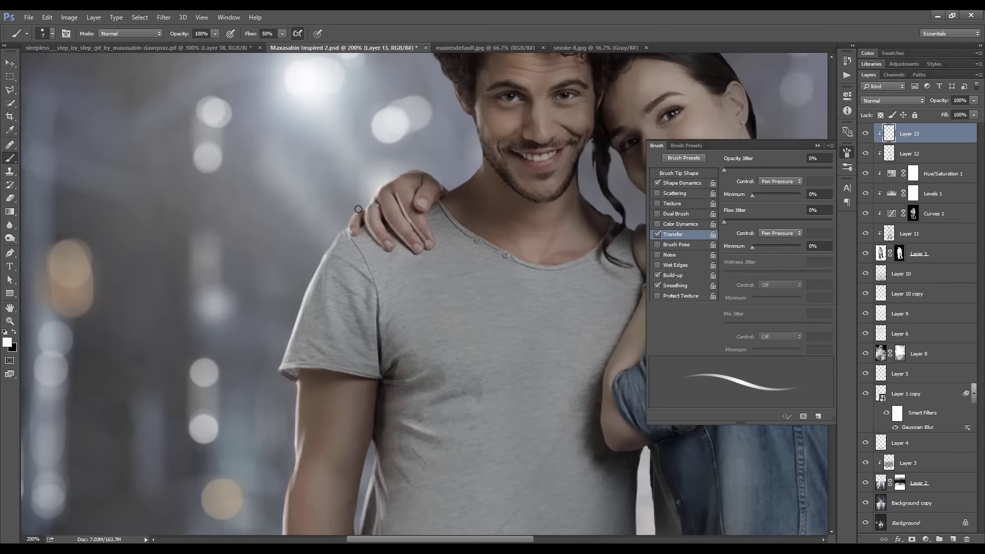
pyautogui.moveTo(400, 175); pyautogui.dragTo(361, 231)
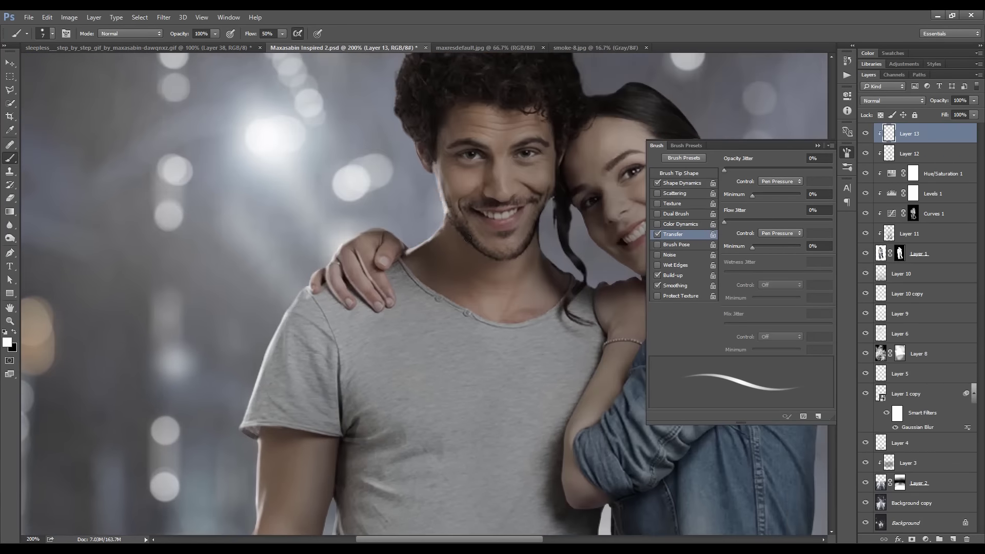
pyautogui.moveTo(422, 160); pyautogui.dragTo(428, 199)
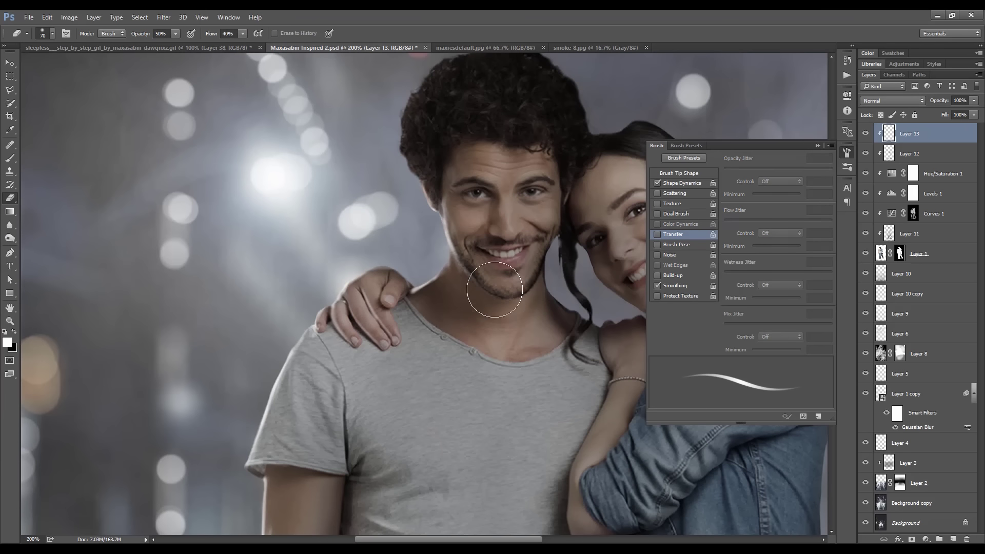
pyautogui.press('[')
pyautogui.press(']')
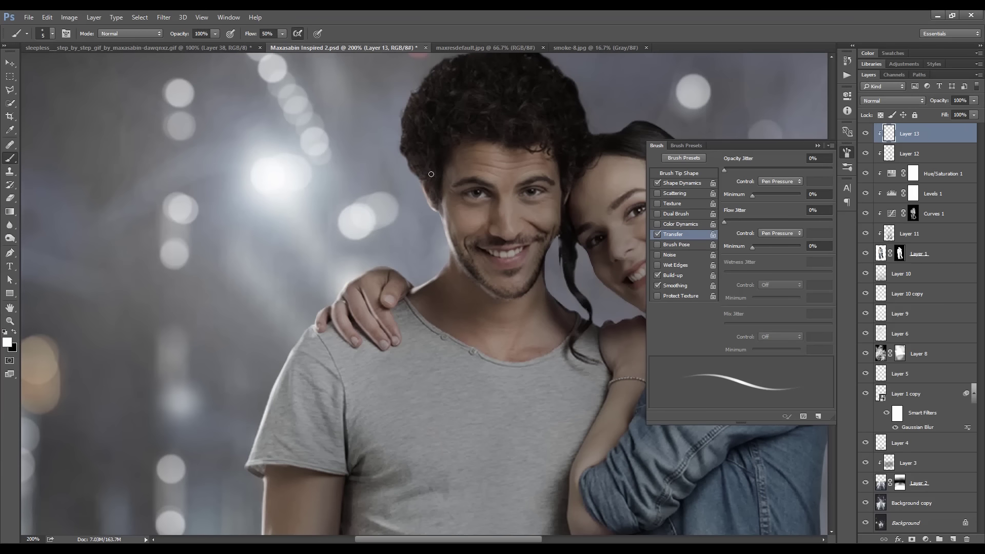
# Paint a white rim along the hair's left edge, then zoom out to the whole couple
pyautogui.moveTo(402, 154); pyautogui.dragTo(410, 174)
pyautogui.moveTo(402, 136)
pyautogui.mouseDown()
pyautogui.moveTo(412, 177)
pyautogui.moveTo(405, 194)
pyautogui.mouseUp()
pyautogui.scroll(2, 405, 154)
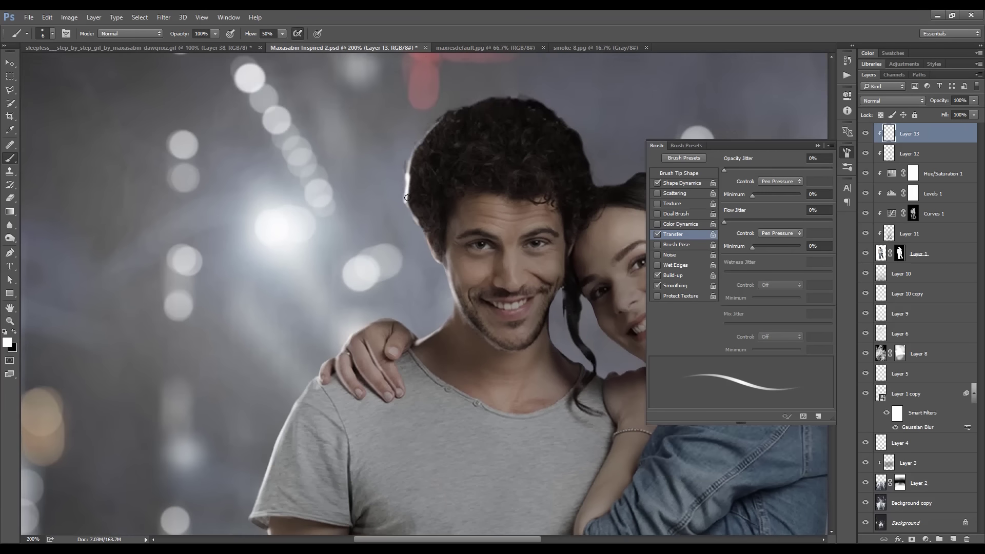
pyautogui.scroll(-2, 405, 193)
pyautogui.scroll(3, 410, 195)
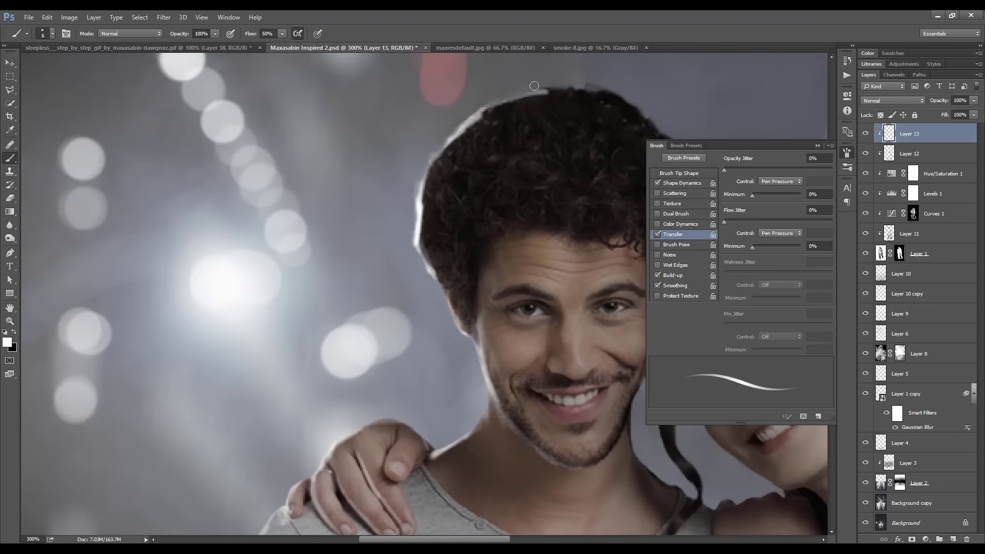
pyautogui.hotkey('ctrl', '-')
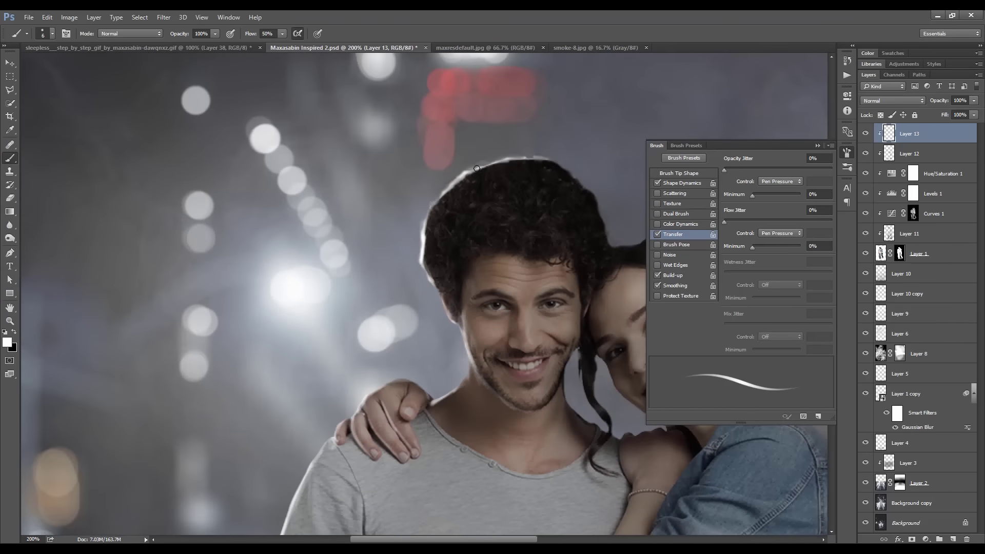
pyautogui.scroll(-2, 430, 209)
pyautogui.hscroll(5, 401, 264)
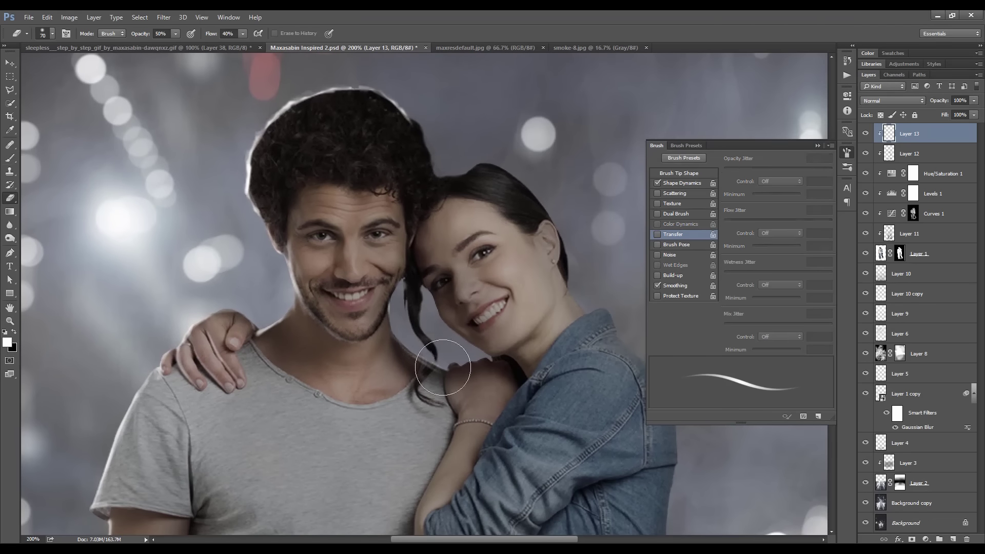
pyautogui.scroll(-2, 426, 354)
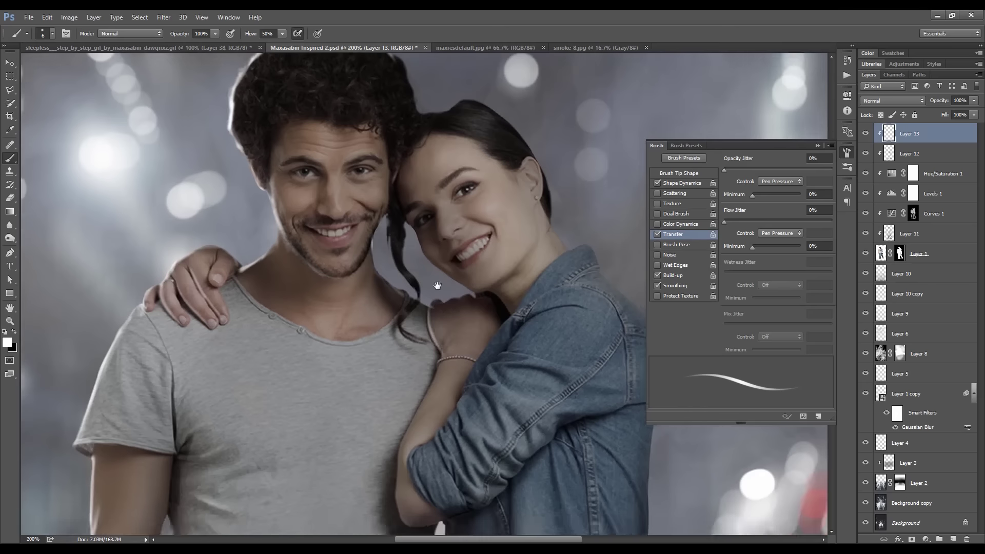
pyautogui.hscroll(2, 438, 286)
pyautogui.hotkey('ctrl', '-')
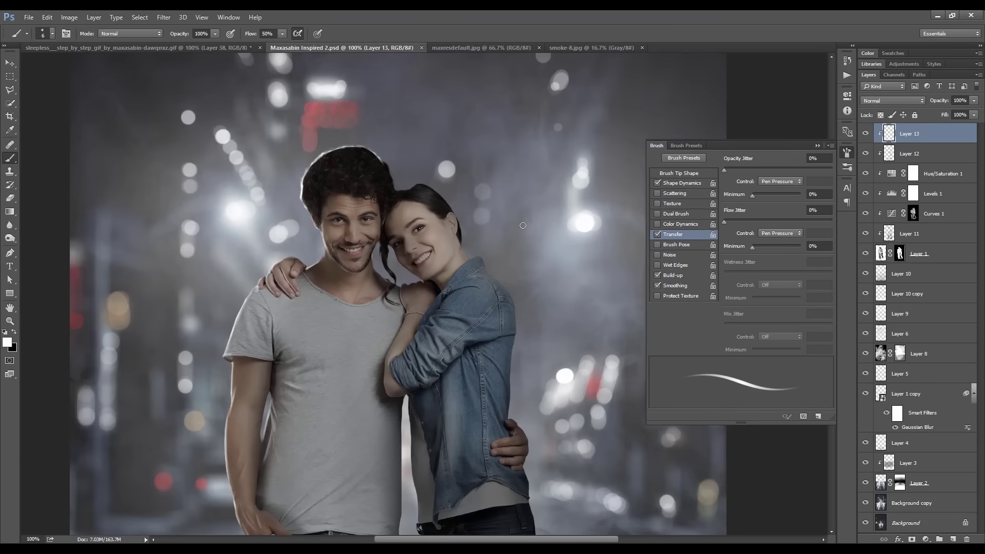
# Touch up the hair highlight and brighten the man's finger edge and shirt hem
pyautogui.moveTo(385, 154); pyautogui.dragTo(318, 170)
pyautogui.hotkey('ctrl', '-')
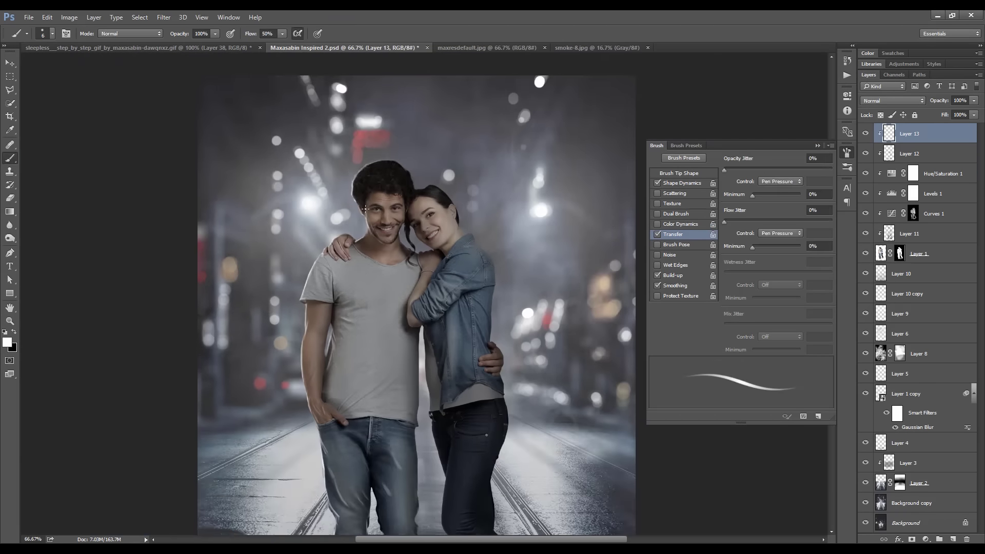
pyautogui.hotkey('ctrl', '+')
pyautogui.hotkey('ctrl', '+')
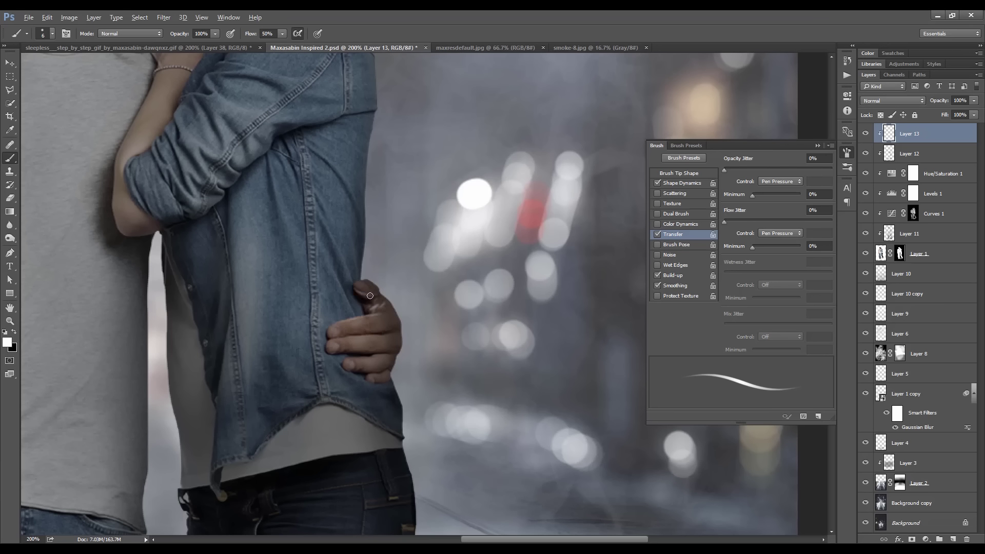
pyautogui.moveTo(331, 340); pyautogui.dragTo(384, 359)
pyautogui.moveTo(343, 402); pyautogui.dragTo(394, 435)
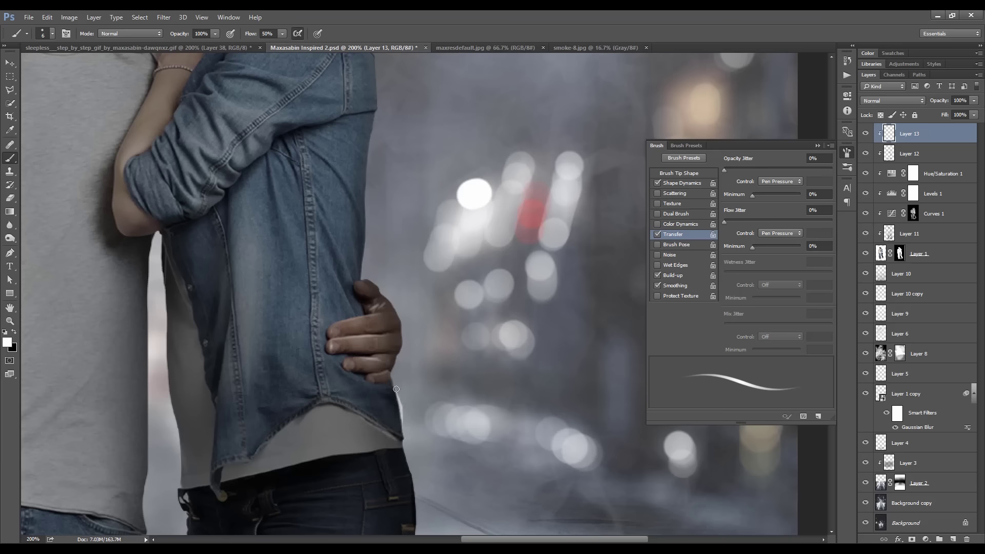
# Highlight the right edge of the denim jacket, then scroll down toward the jeans
pyautogui.hotkey('ctrl', '-')
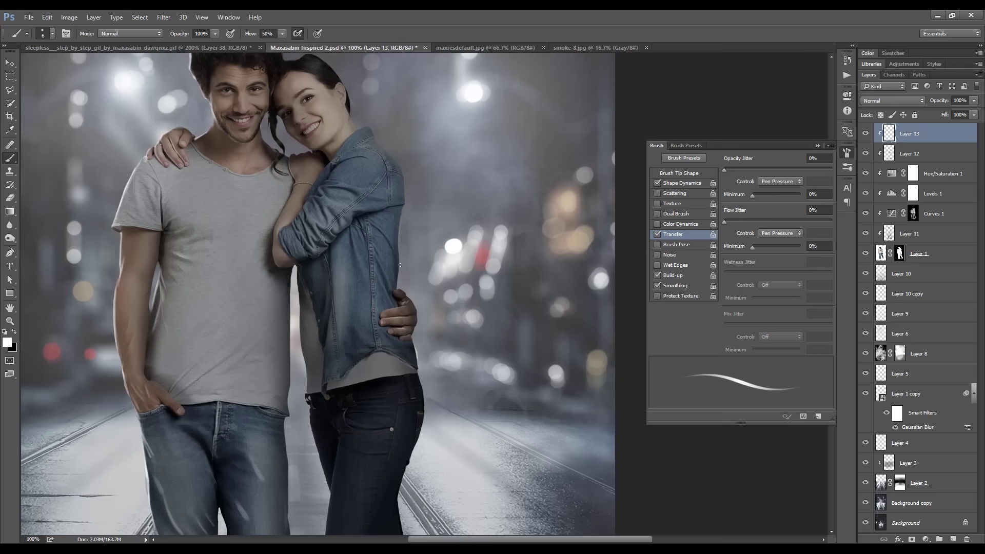
pyautogui.moveTo(403, 223); pyautogui.dragTo(396, 284)
pyautogui.press('e')
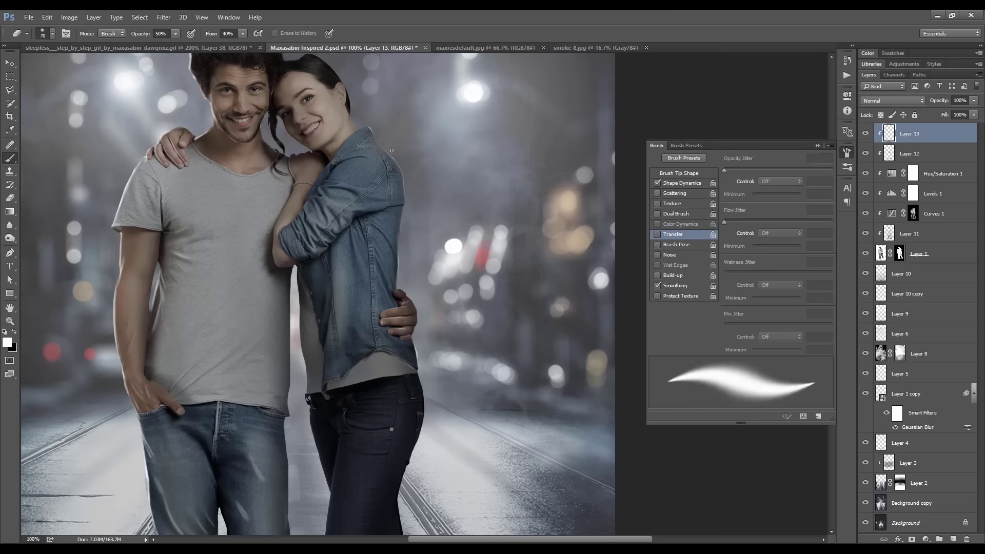
pyautogui.press('b')
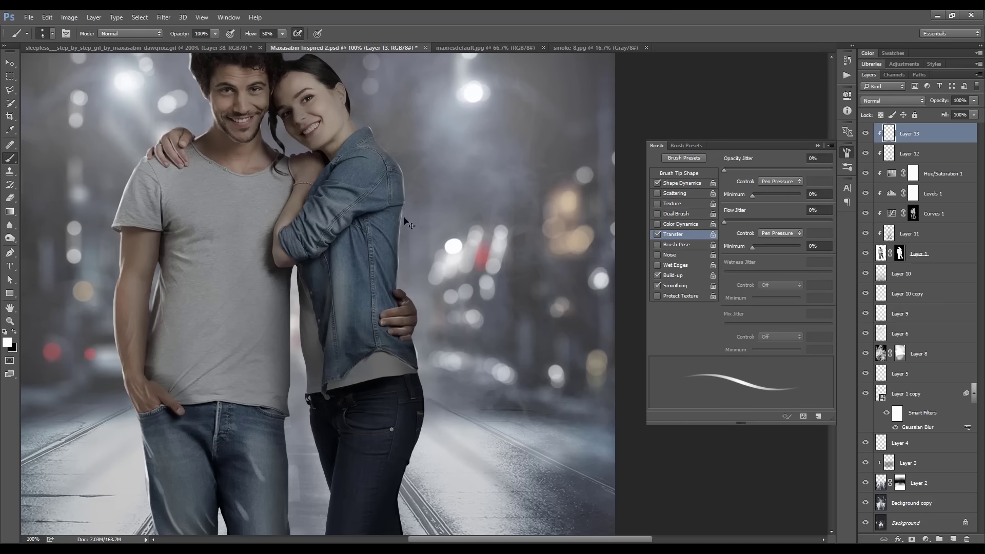
pyautogui.scroll(-3, 402, 220)
pyautogui.scroll(-2, 397, 282)
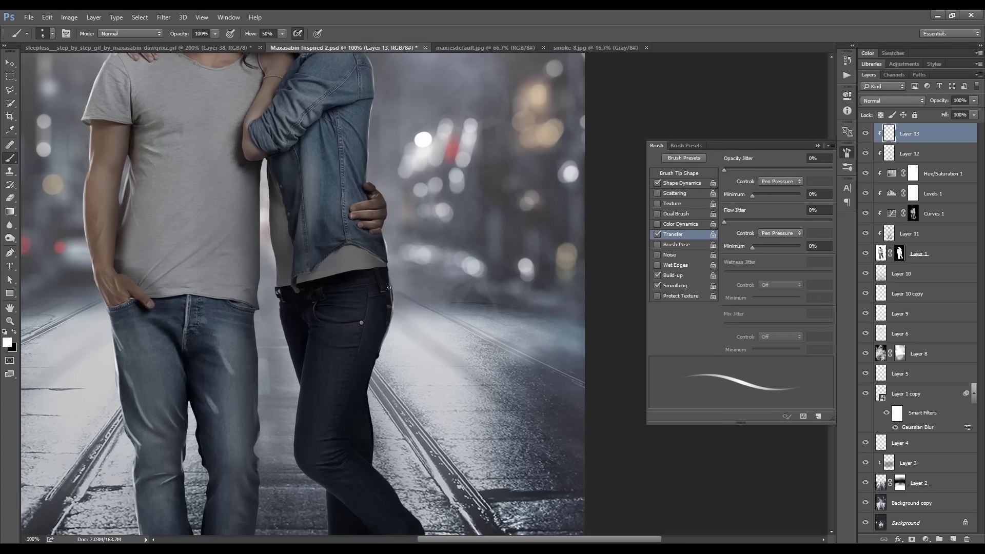
pyautogui.scroll(-2, 387, 307)
pyautogui.scroll(-4, 364, 285)
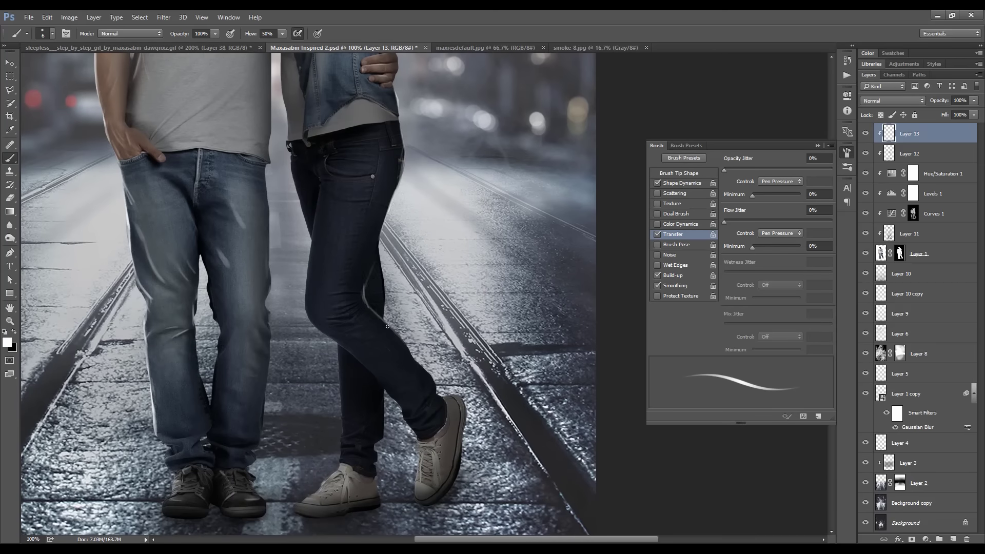
# Highlight the dark jeans' inner edge, calf, knee back and back edge, plus the man's right edge
pyautogui.moveTo(366, 302)
pyautogui.mouseDown()
pyautogui.moveTo(370, 273)
pyautogui.moveTo(380, 319)
pyautogui.mouseUp()
pyautogui.press(']')
pyautogui.moveTo(331, 341); pyautogui.dragTo(377, 379)
pyautogui.moveTo(319, 327); pyautogui.dragTo(353, 352)
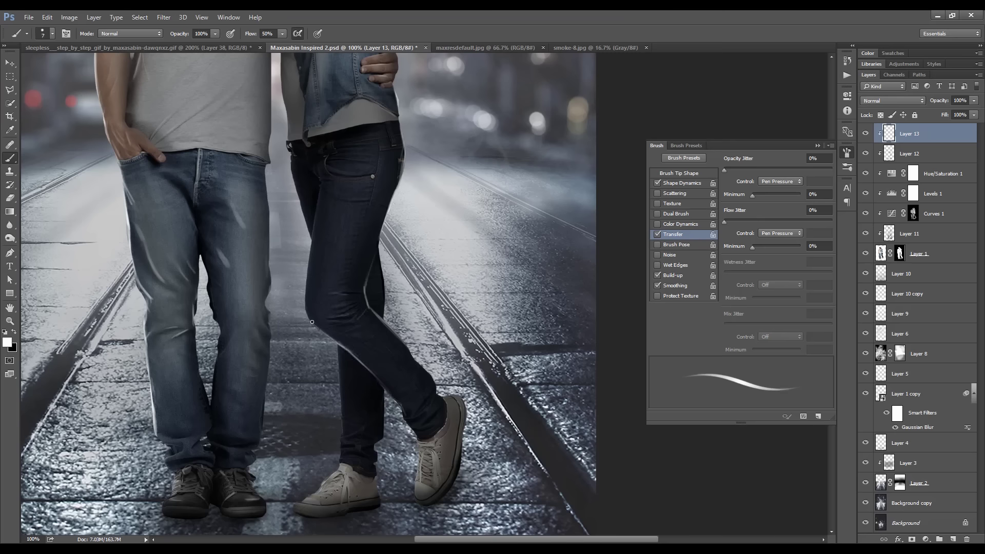
pyautogui.moveTo(314, 326)
pyautogui.mouseDown()
pyautogui.moveTo(314, 202)
pyautogui.moveTo(314, 212)
pyautogui.mouseUp()
pyautogui.moveTo(306, 280); pyautogui.dragTo(317, 219)
pyautogui.moveTo(267, 381); pyautogui.dragTo(273, 347)
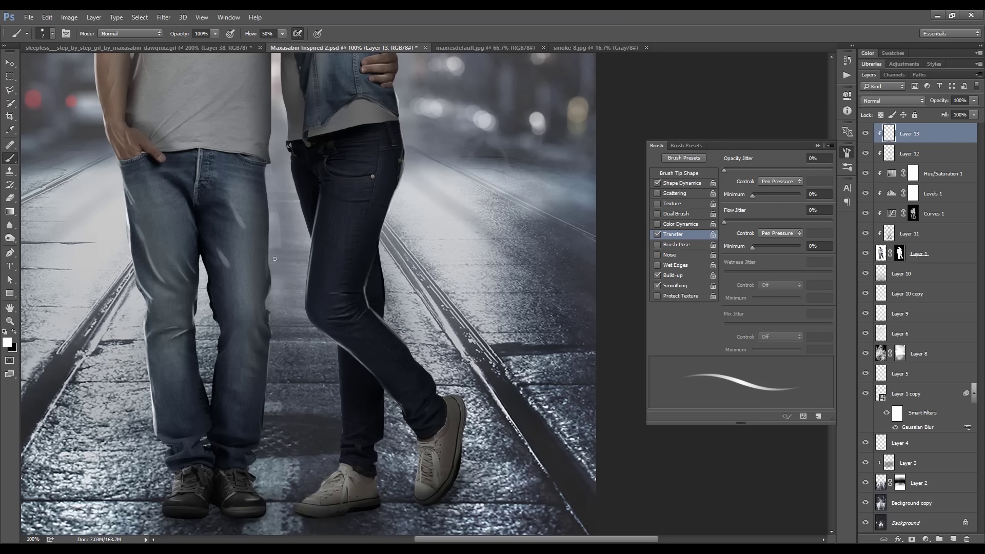
# Highlight both edges of the woman's lower jeans, her shoe and laces, and the man's jeans cuff
pyautogui.moveTo(340, 409); pyautogui.dragTo(338, 346)
pyautogui.press(']')
pyautogui.moveTo(383, 444); pyautogui.dragTo(383, 396)
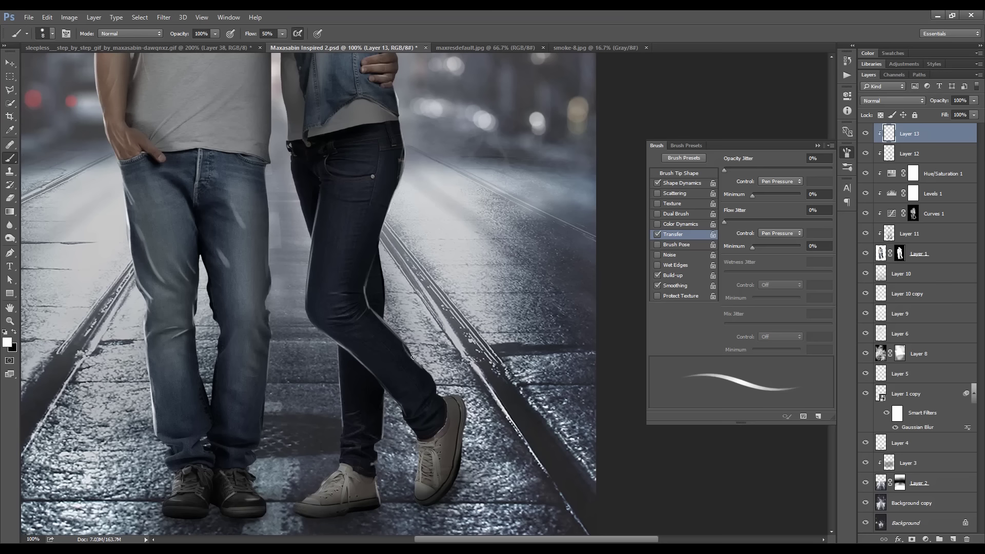
pyautogui.moveTo(464, 446); pyautogui.dragTo(467, 422)
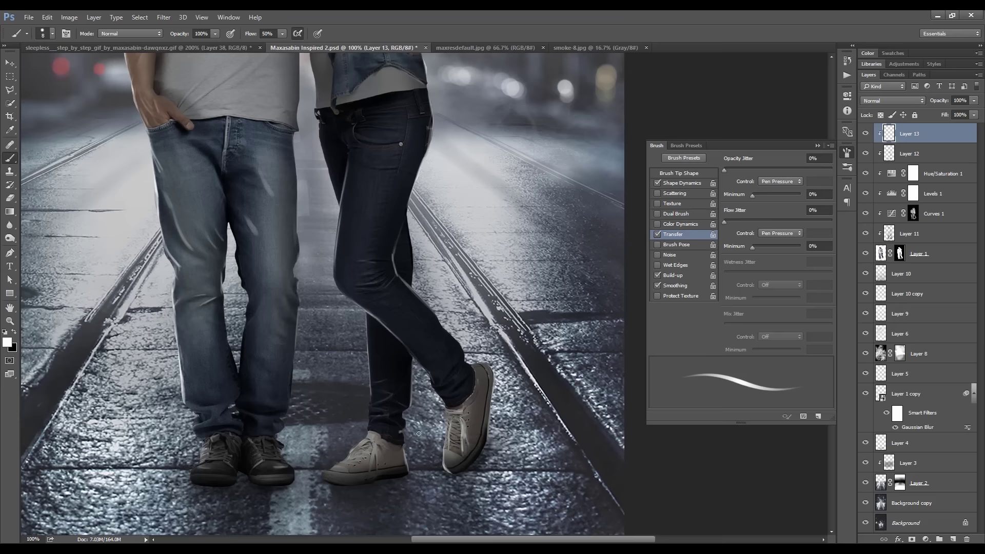
pyautogui.moveTo(299, 503); pyautogui.dragTo(327, 471)
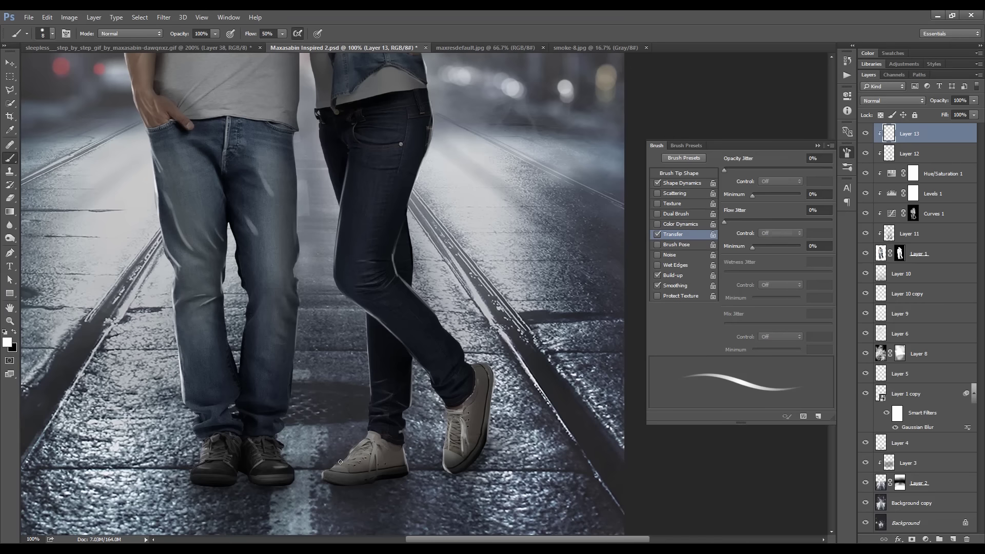
pyautogui.moveTo(377, 452); pyautogui.dragTo(376, 469)
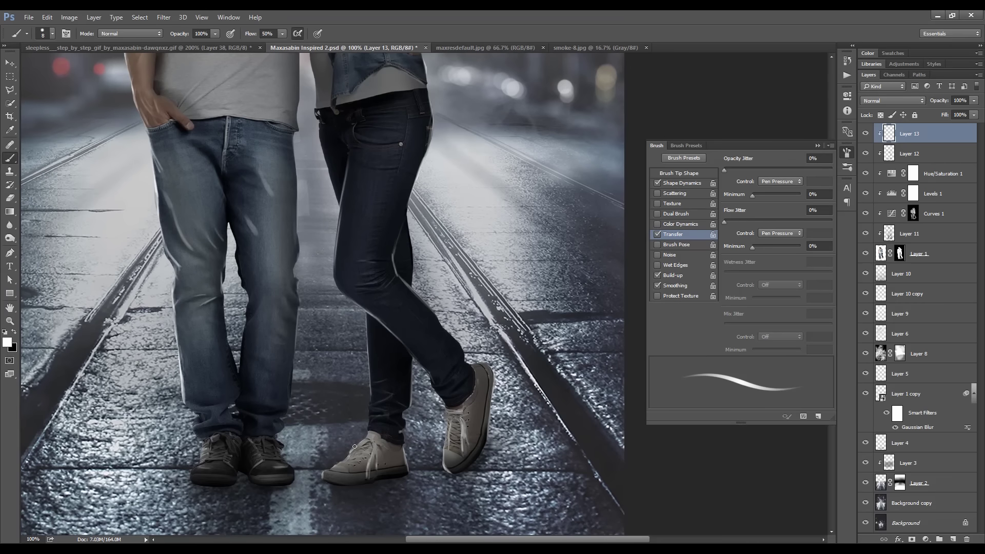
pyautogui.moveTo(288, 405); pyautogui.dragTo(293, 358)
pyautogui.moveTo(239, 405); pyautogui.dragTo(261, 417)
pyautogui.scroll(5, 240, 263)
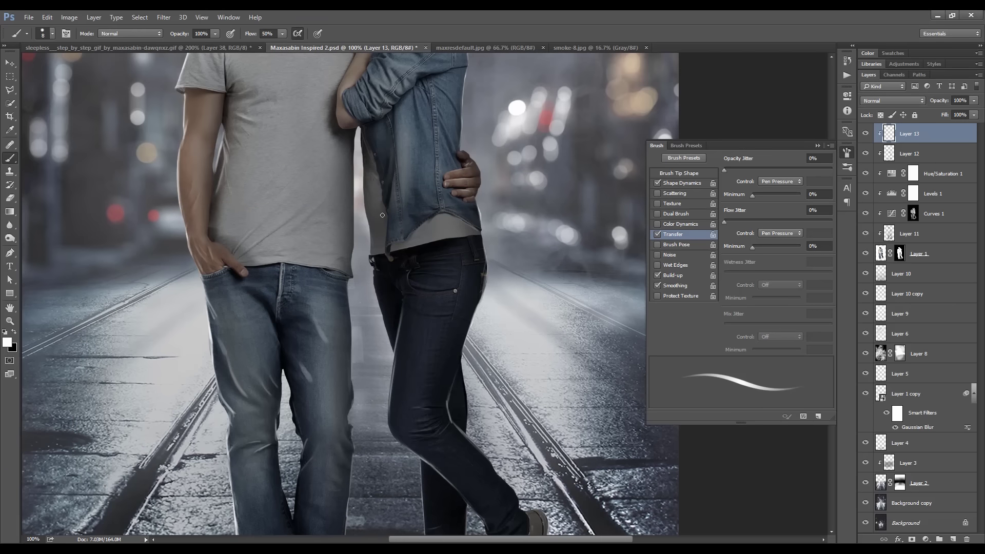
pyautogui.scroll(-1, 377, 196)
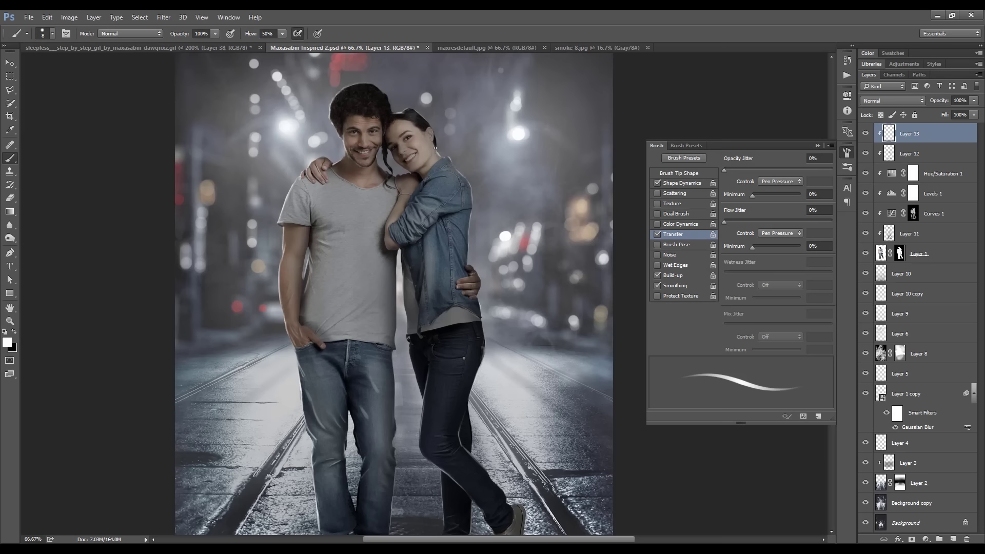
# On new Layer 14 at 100% zoom, paint soft white strokes over the woman's cheek
pyautogui.press('e')
pyautogui.press(']')
pyautogui.press(']')
pyautogui.press(']')
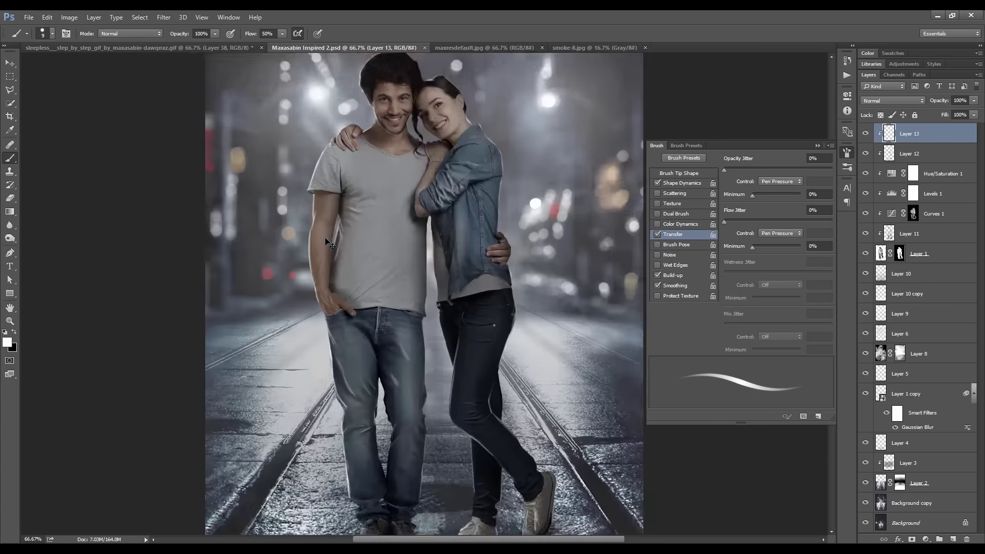
pyautogui.hotkey('ctrl', '1')
pyautogui.hotkey('ctrl', 'shift', 'n')
pyautogui.press('Return')
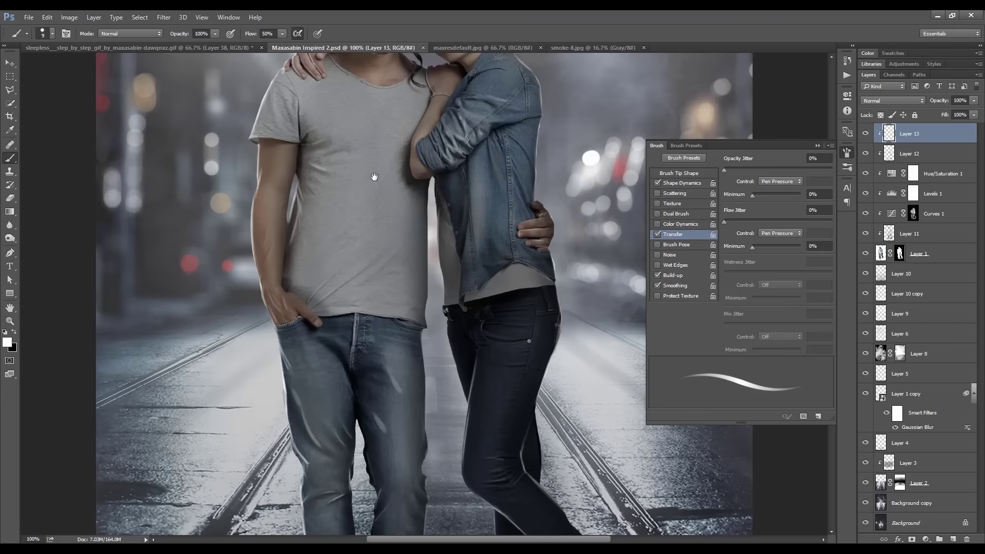
pyautogui.scroll(5, 328, 243)
pyautogui.press(']')
pyautogui.press(']')
pyautogui.press(']')
pyautogui.moveTo(461, 142); pyautogui.dragTo(430, 154)
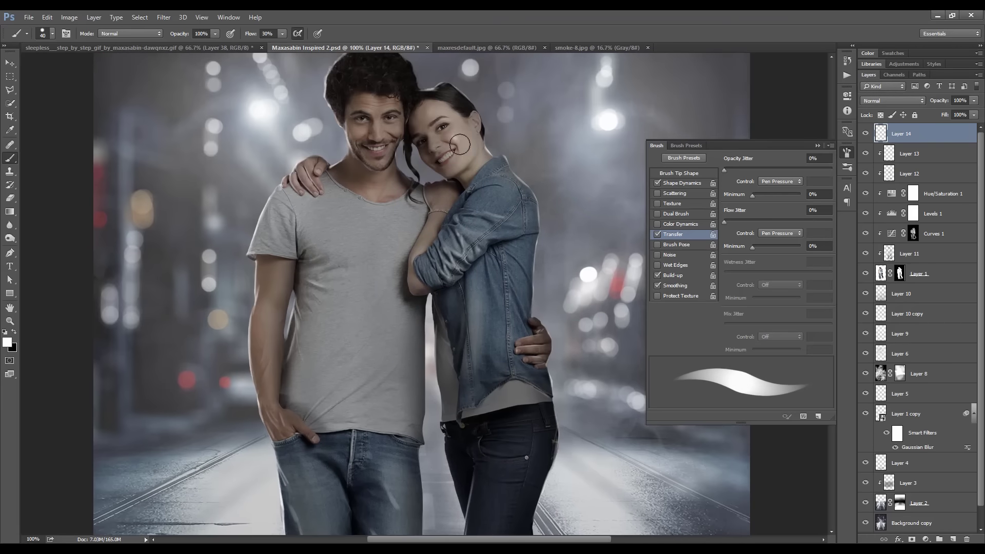
# Paint a faint white highlight on the woman's jeans at 30% brush flow
pyautogui.press('3')
pyautogui.moveTo(446, 225); pyautogui.dragTo(458, 164)
pyautogui.press('[')
pyautogui.press('[')
pyautogui.press('[')
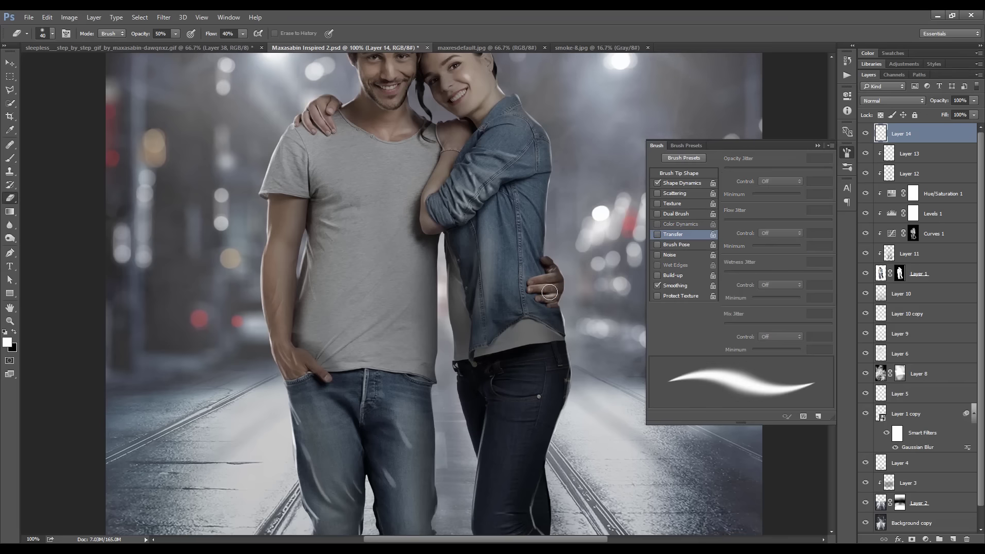
pyautogui.hotkey('ctrl', '-')
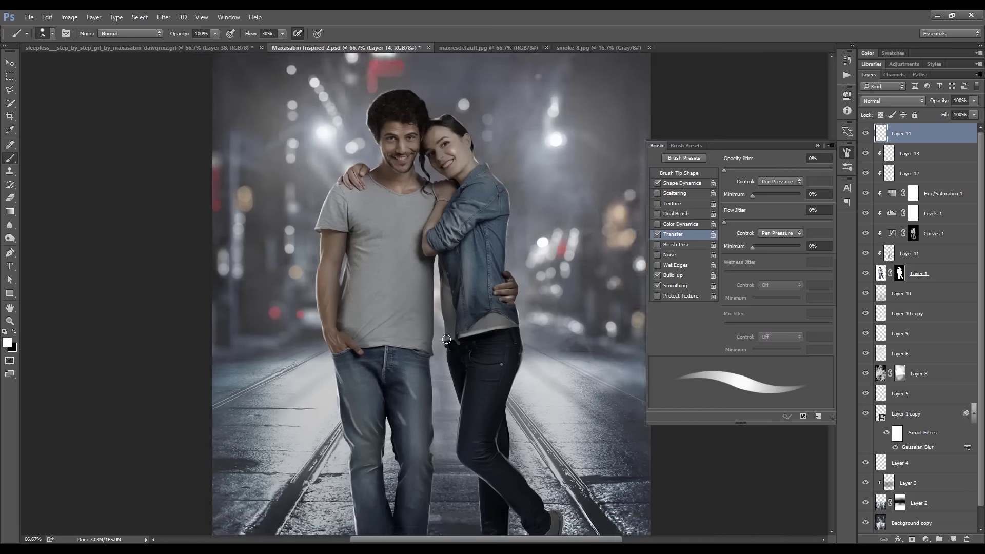
pyautogui.press('e')
pyautogui.press('b')
pyautogui.moveTo(492, 376); pyautogui.dragTo(510, 433)
# Clip the highlight layer to the layer below and zoom out to 50%
pyautogui.hotkey('ctrl', 'alt', 'g')
pyautogui.scroll(-2, 510, 460)
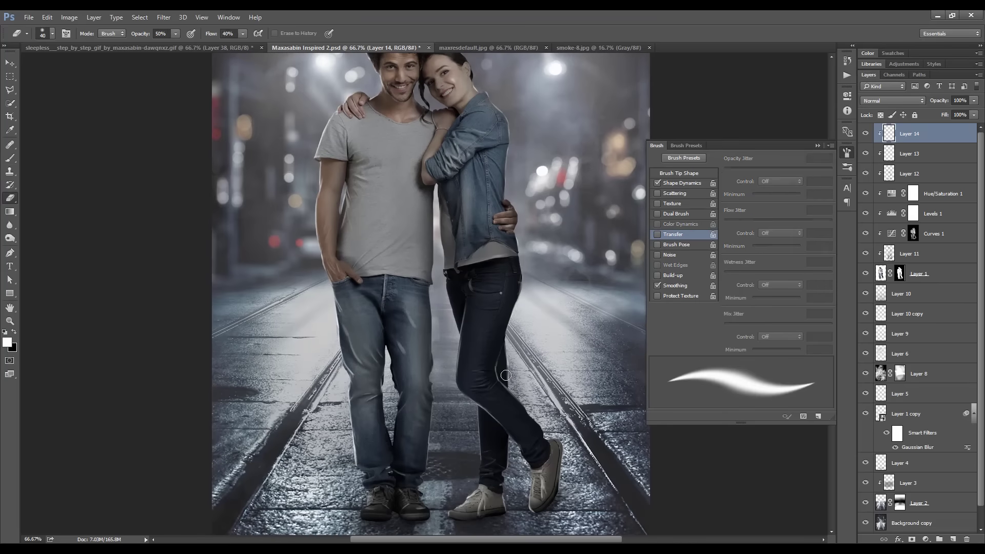
pyautogui.scroll(-1, 500, 418)
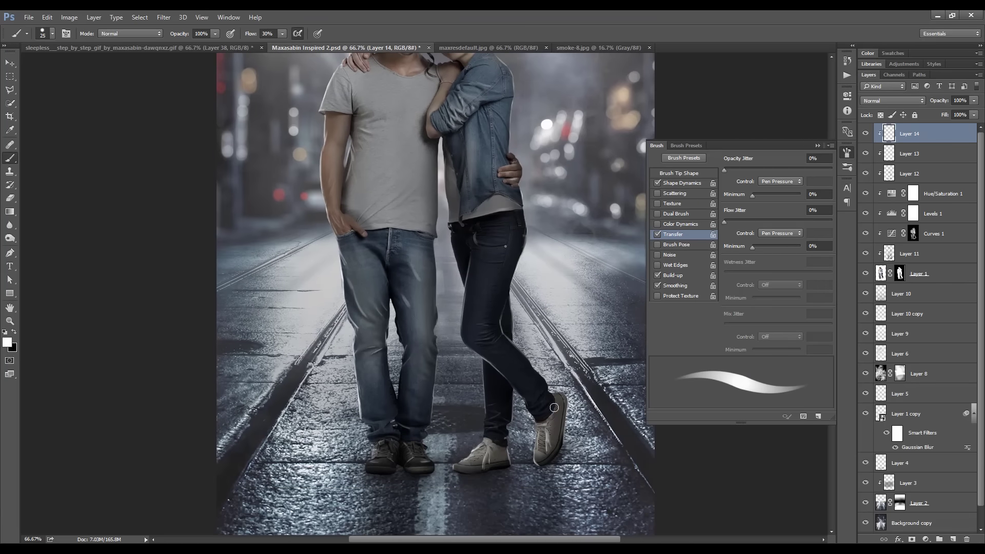
pyautogui.scroll(1, 454, 315)
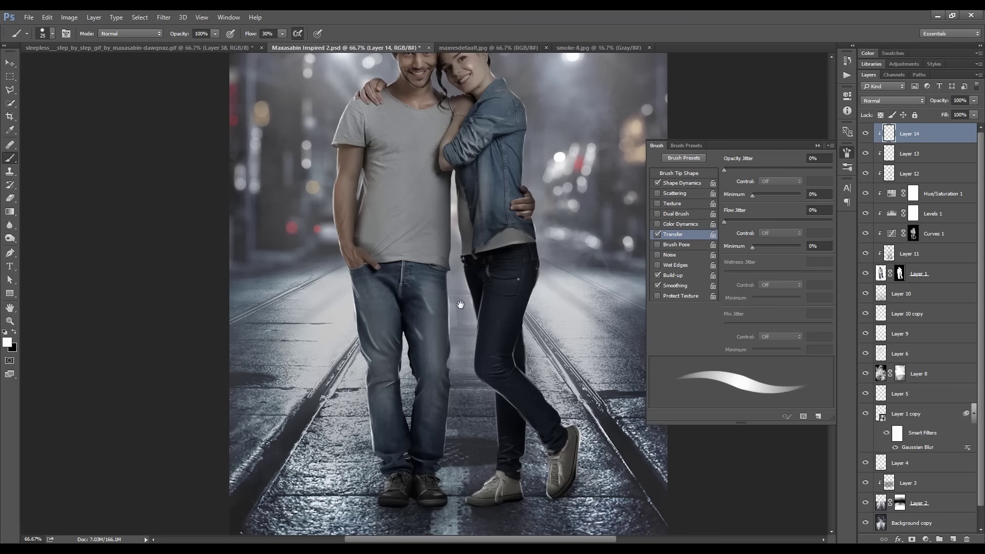
pyautogui.hotkey('ctrl', '-')
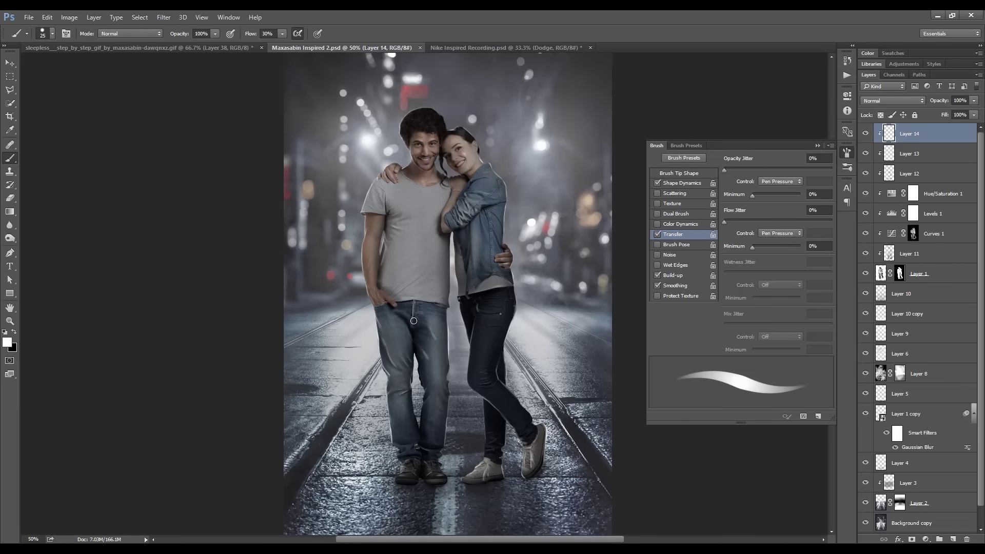
# Create a 50% grey-filled Soft Light layer named Burn
pyautogui.hotkey('ctrl', 'shift', 'n')
pyautogui.write('Мгжи')
pyautogui.click(449, 223)
pyautogui.click(425, 341)
pyautogui.click(580, 179)
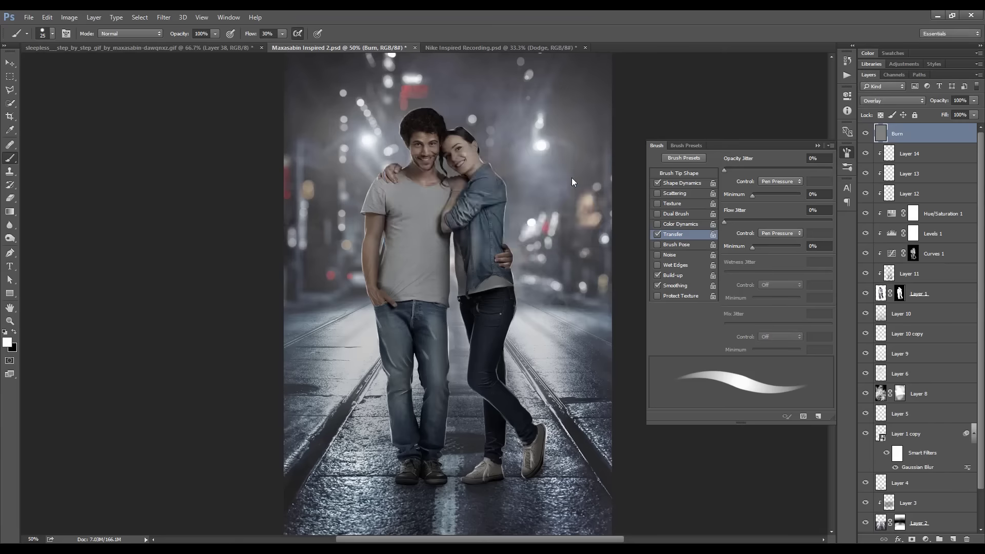
# Create a matching 50% grey-filled Soft Light layer named Dodge
pyautogui.hotkey('ctrl', 'shift', 'n')
pyautogui.write('Dodge')
pyautogui.click(441, 223)
pyautogui.click(429, 347)
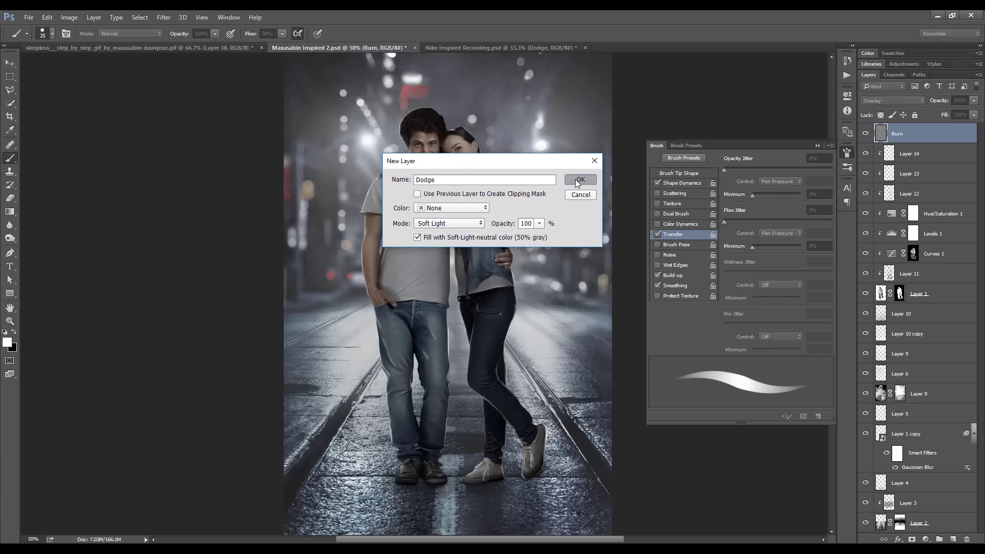
pyautogui.click(580, 179)
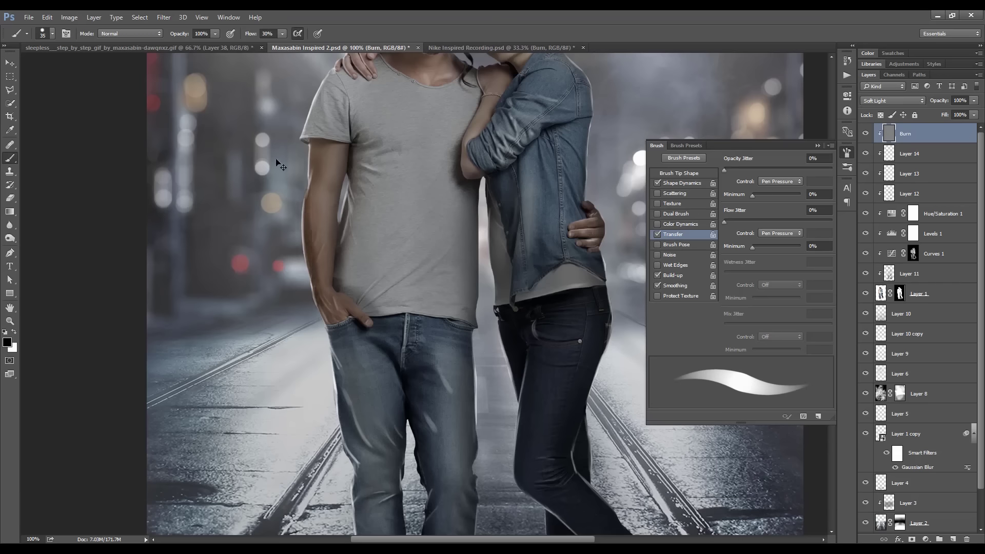
# Set the Burn tool to Midtones at 30% exposure with pen-pressure Shape Dynamics
pyautogui.press('o')
pyautogui.scroll(5, 327, 304)
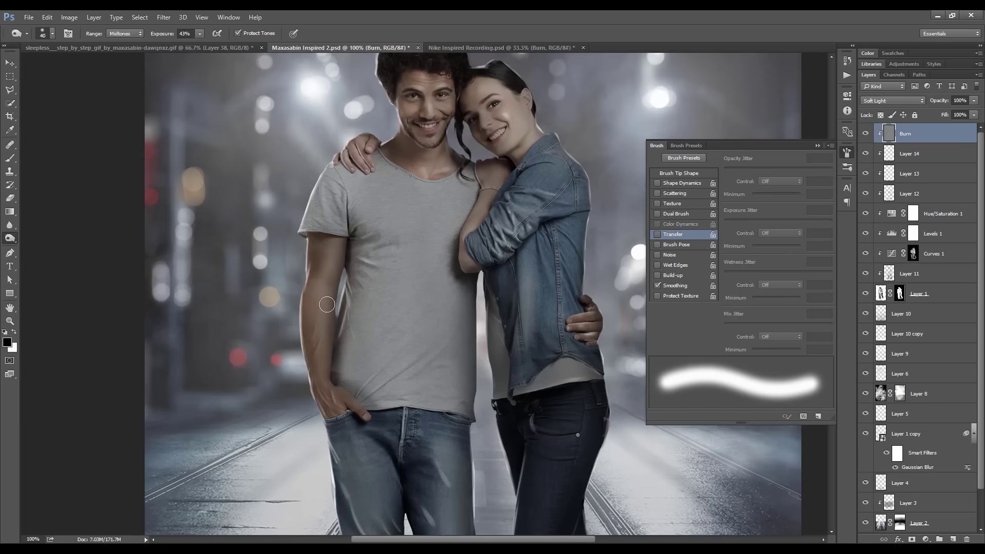
pyautogui.press(']')
pyautogui.press(']')
pyautogui.click(668, 182)
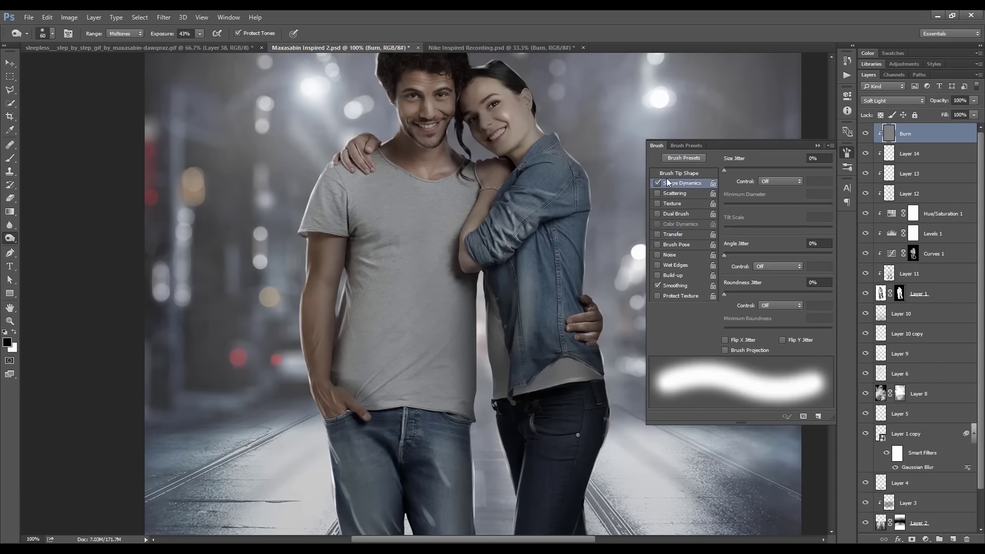
pyautogui.click(779, 181)
pyautogui.click(780, 202)
pyautogui.click(186, 33)
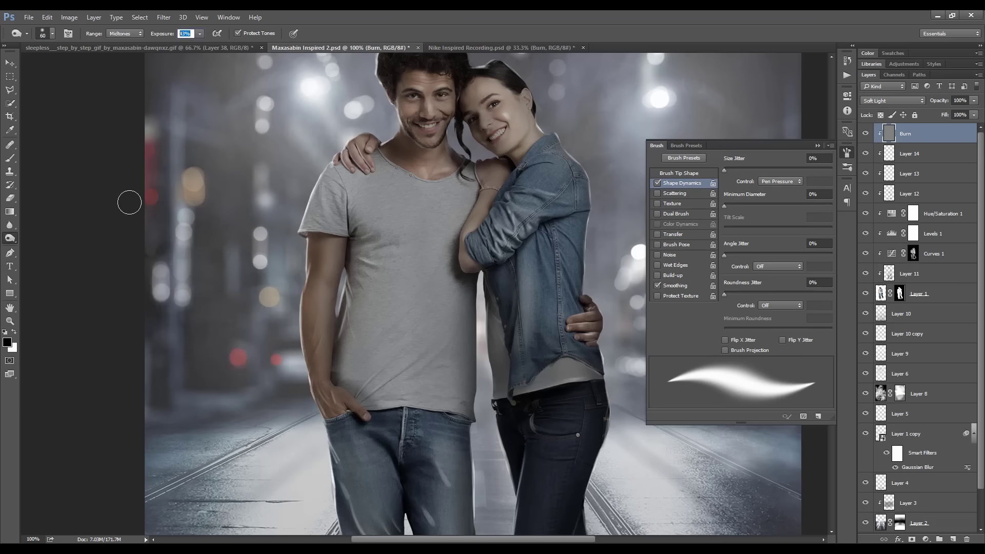
pyautogui.write('30')
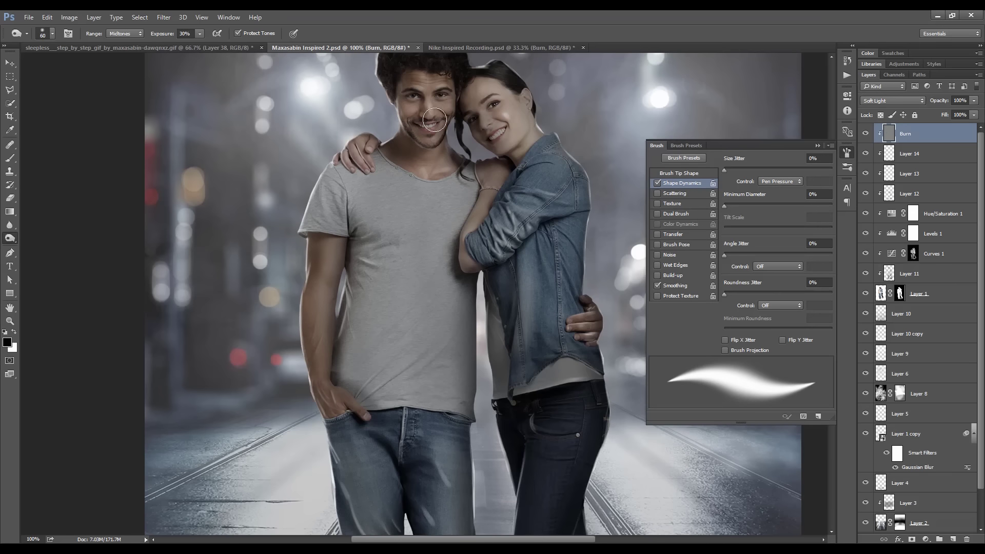
# Burn midtone shadows on the couple's faces and hair, varying brush size for detail
pyautogui.press('[')
pyautogui.press('[')
pyautogui.scroll(1, 434, 119)
pyautogui.press('[')
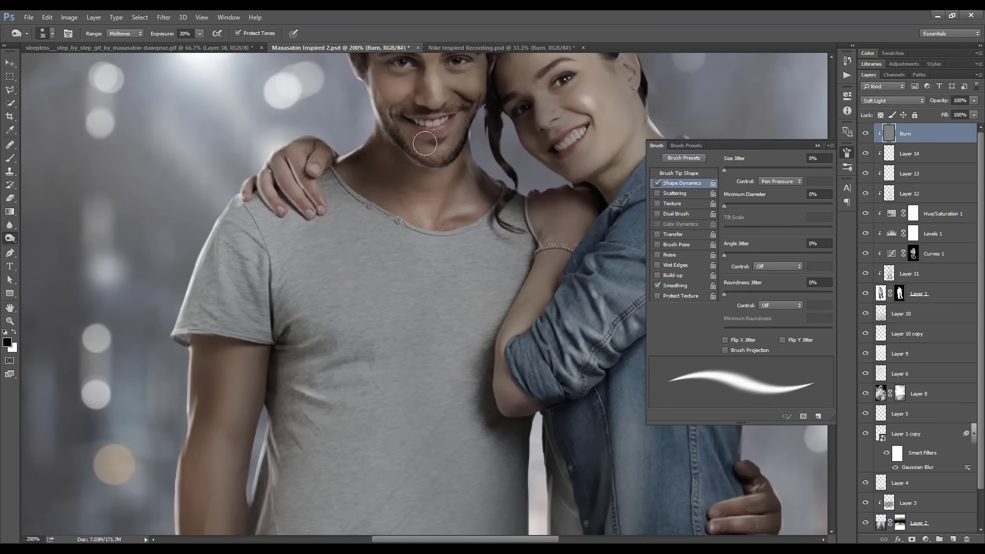
pyautogui.press('[')
pyautogui.press('[')
pyautogui.press('[')
pyautogui.press('[')
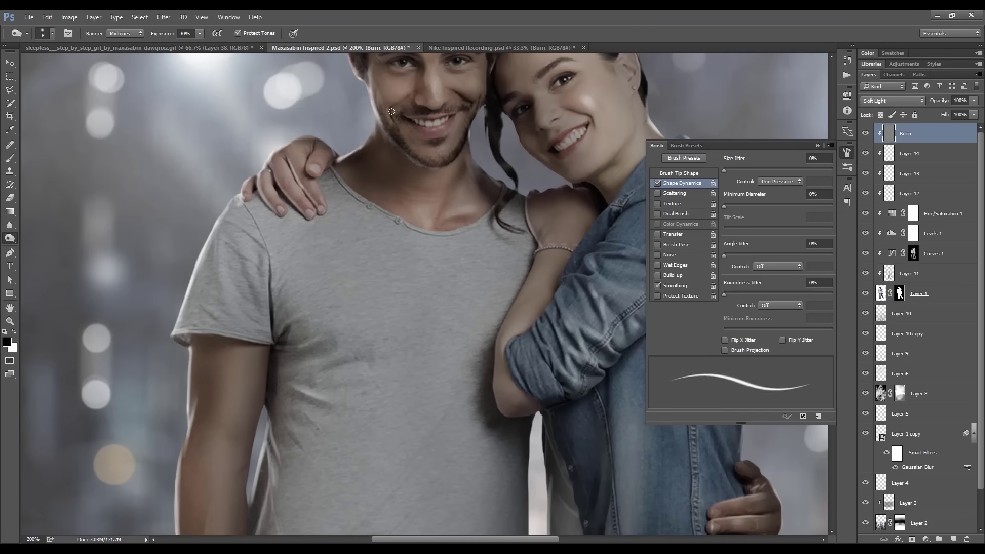
pyautogui.press('[')
pyautogui.scroll(3, 380, 147)
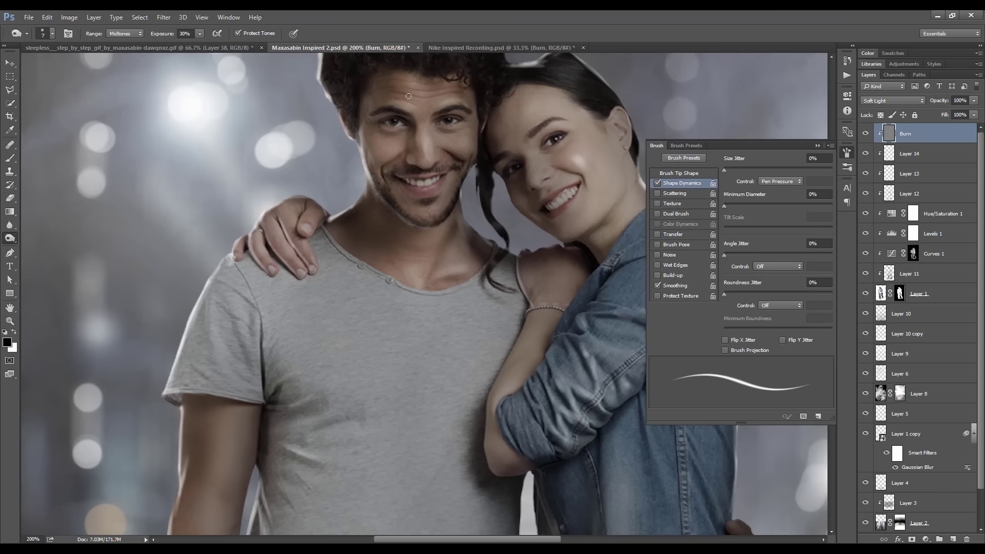
pyautogui.scroll(2, 408, 96)
pyautogui.press(']')
pyautogui.press(']')
pyautogui.press(']')
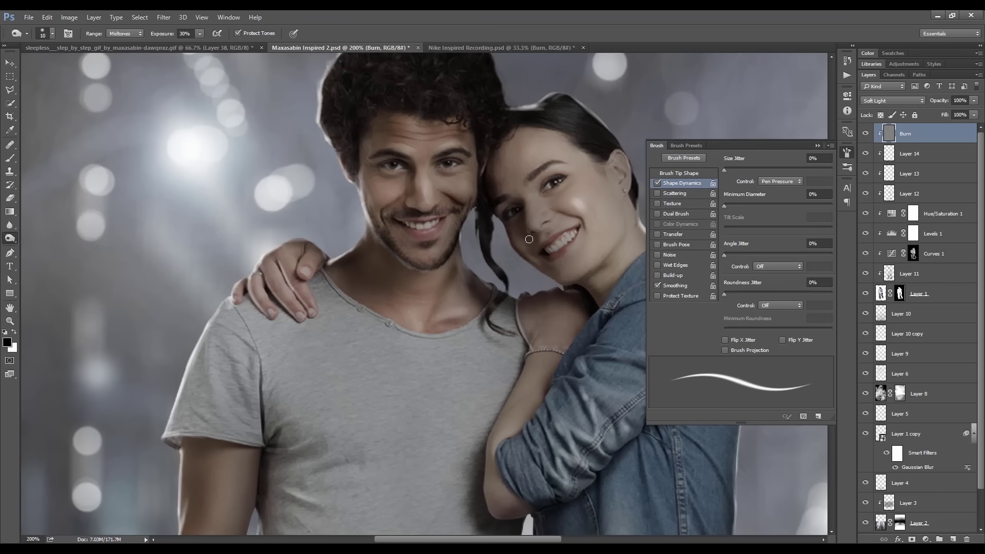
pyautogui.press(']')
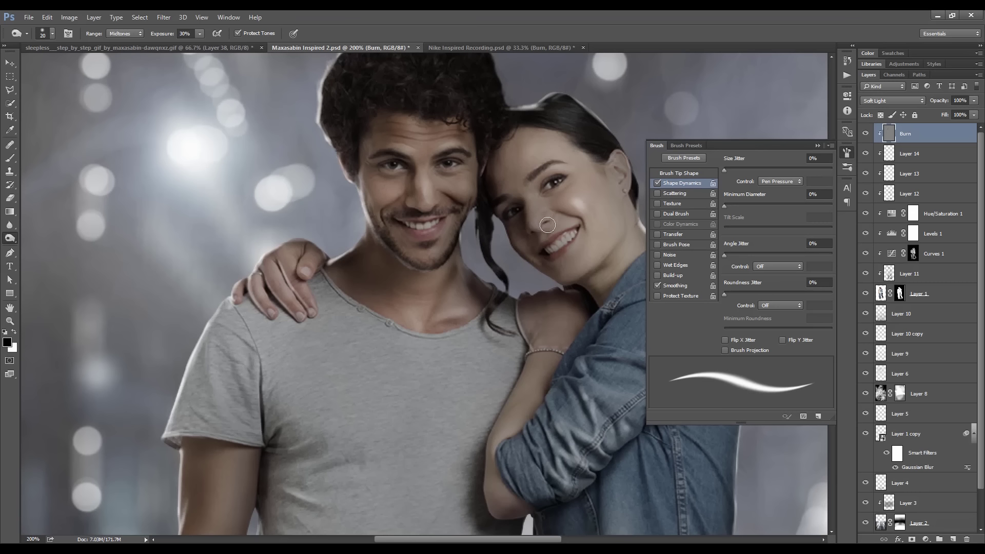
pyautogui.press('[')
pyautogui.press('[')
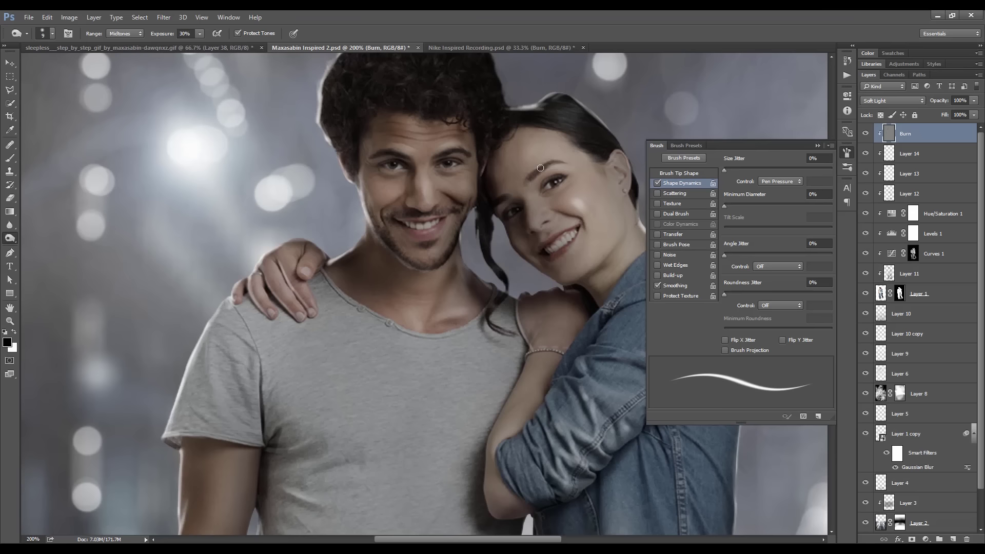
pyautogui.press(']')
pyautogui.press(']')
pyautogui.press(']')
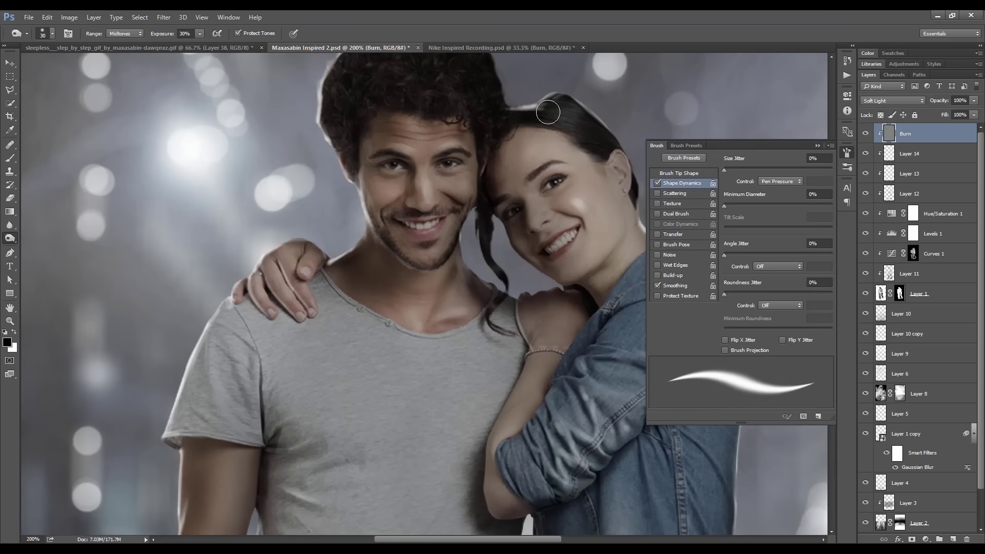
pyautogui.moveTo(630, 207)
pyautogui.mouseDown()
pyautogui.moveTo(518, 236)
pyautogui.moveTo(509, 192)
pyautogui.mouseUp()
pyautogui.press('[')
pyautogui.press('[')
pyautogui.press('[')
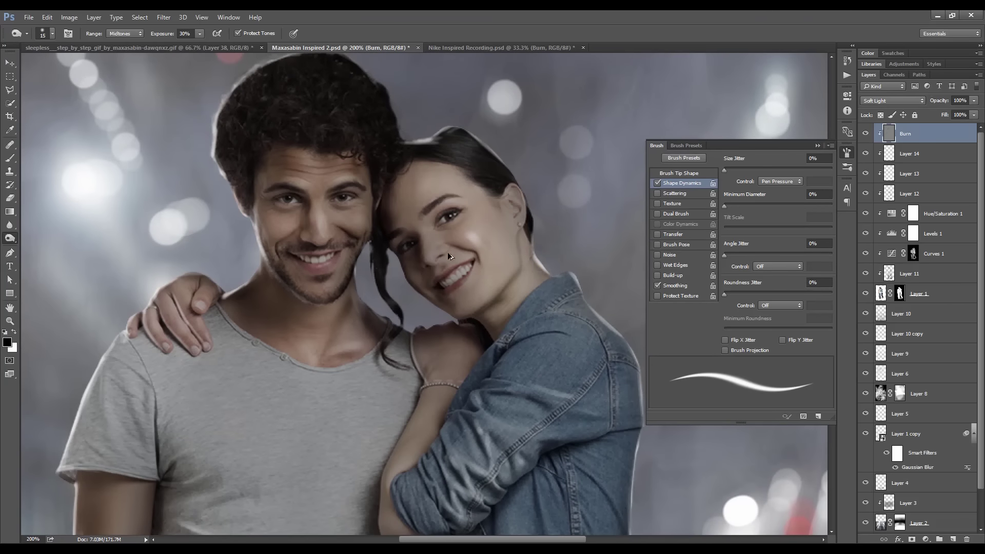
# Darken the hem of the man's jeans with the Burn brush
pyautogui.hotkey('ctrl', '-')
pyautogui.moveTo(556, 399); pyautogui.dragTo(525, 335)
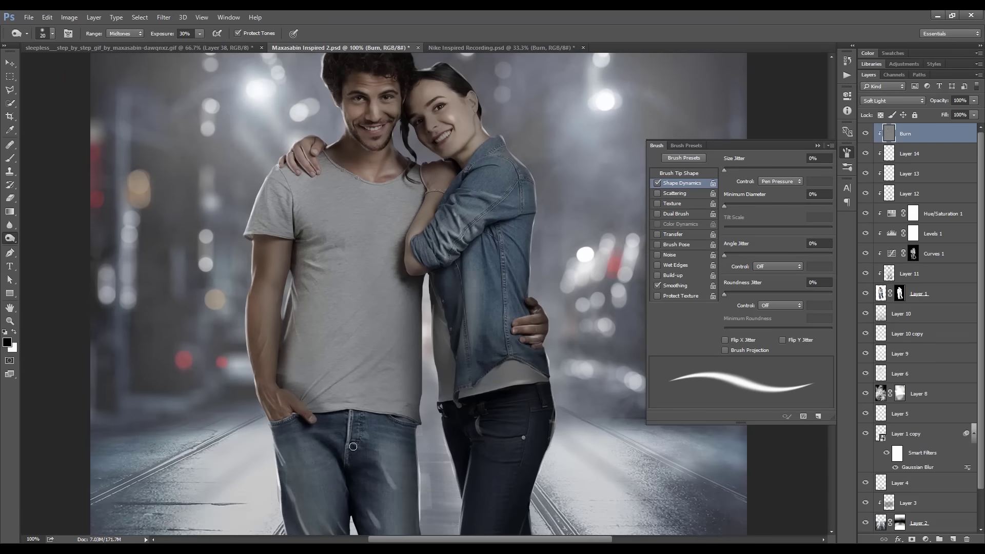
pyautogui.moveTo(455, 380); pyautogui.dragTo(446, 230)
pyautogui.press(']')
pyautogui.press(']')
pyautogui.press(']')
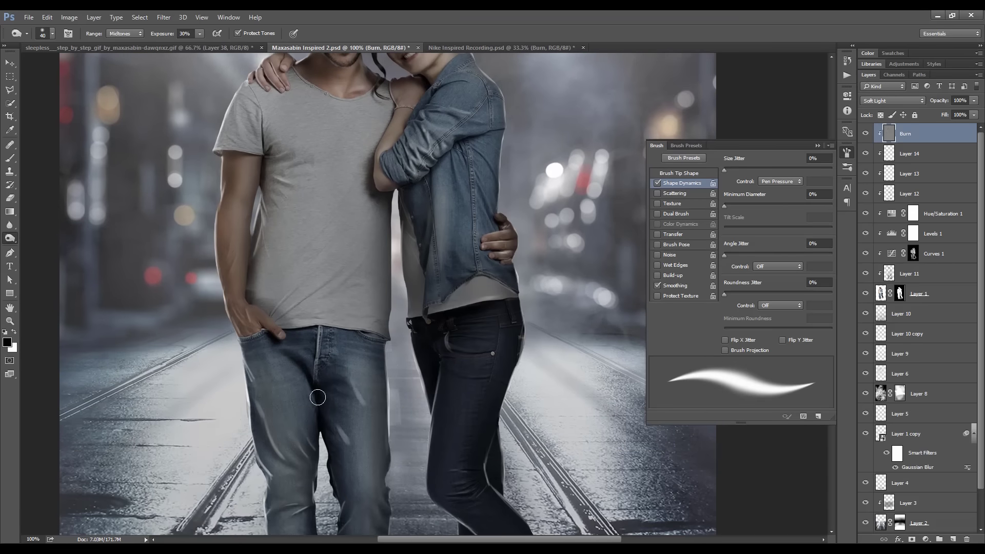
pyautogui.moveTo(287, 426); pyautogui.dragTo(254, 377)
pyautogui.moveTo(287, 451); pyautogui.dragTo(264, 380)
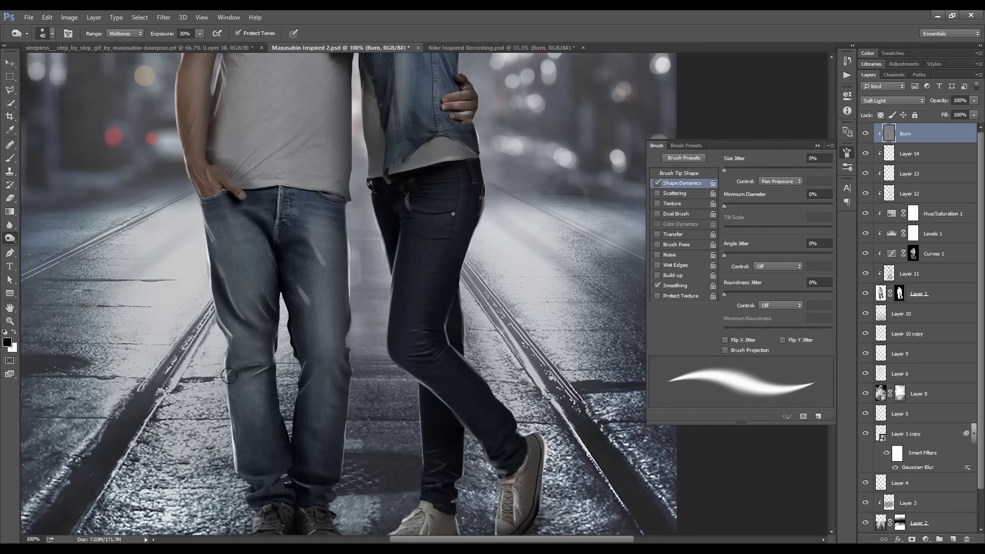
pyautogui.moveTo(241, 434); pyautogui.dragTo(222, 341)
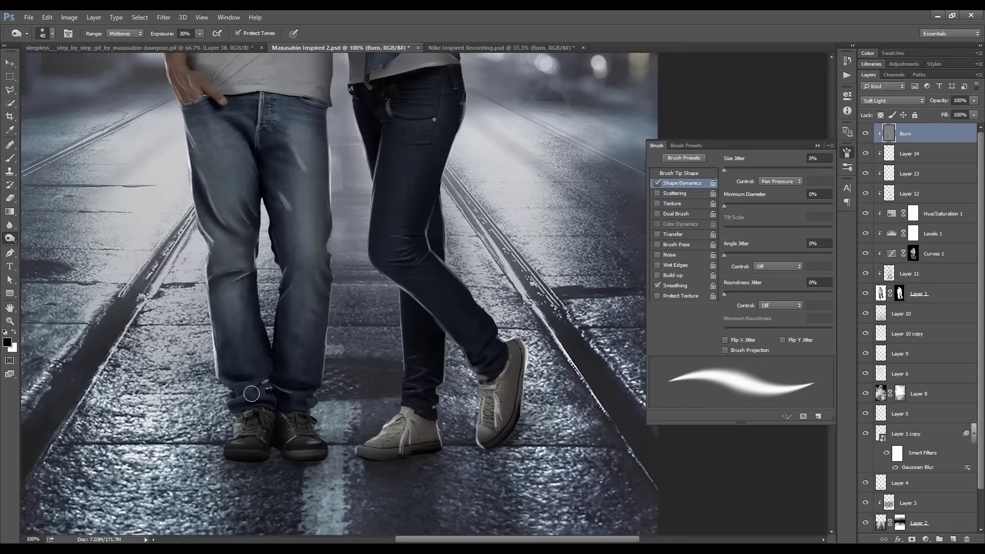
pyautogui.moveTo(263, 384); pyautogui.dragTo(311, 387)
pyautogui.press(']')
pyautogui.press(']')
pyautogui.press(']')
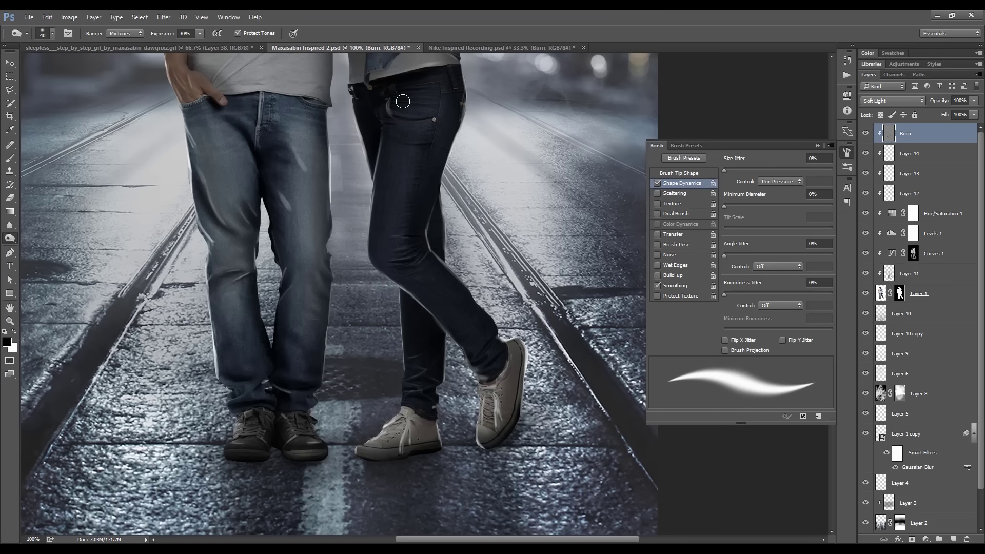
pyautogui.press('[')
pyautogui.press('[')
pyautogui.press('[')
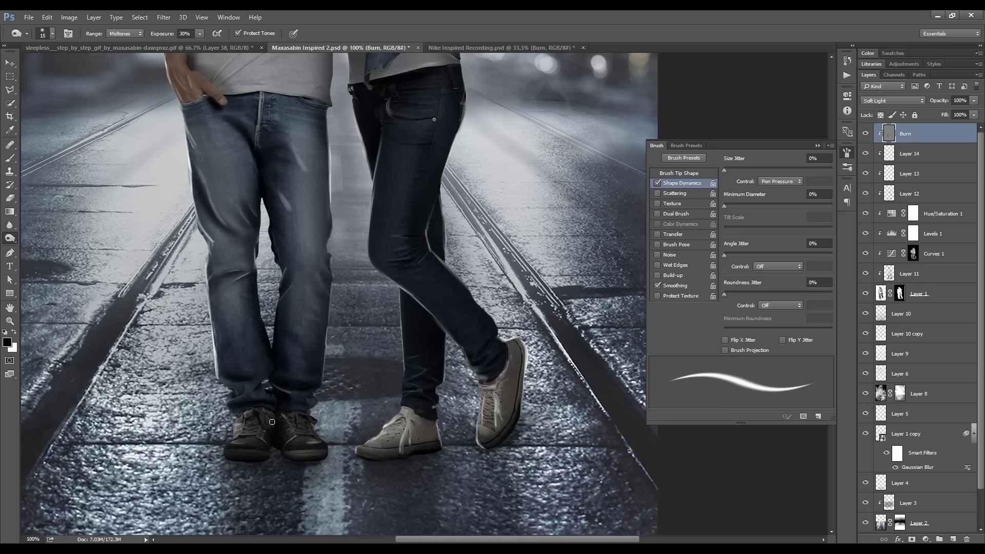
# Darken the left and right edges of the man's grey T-shirt
pyautogui.hotkey('ctrl', '-')
pyautogui.hotkey('ctrl', '-')
pyautogui.hotkey('ctrl', '+')
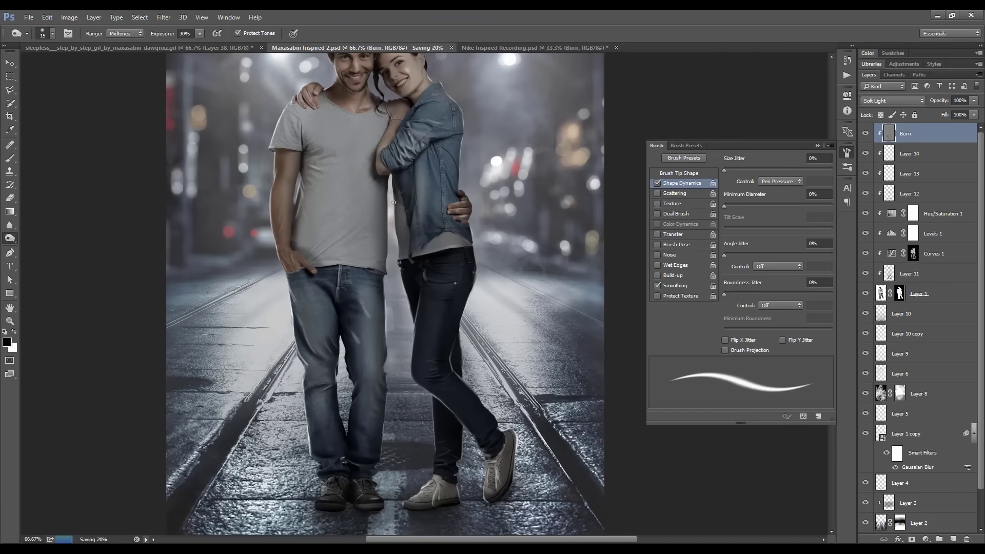
pyautogui.press(']')
pyautogui.press(']')
pyautogui.press(']')
pyautogui.press('[')
pyautogui.hotkey('ctrl', '+')
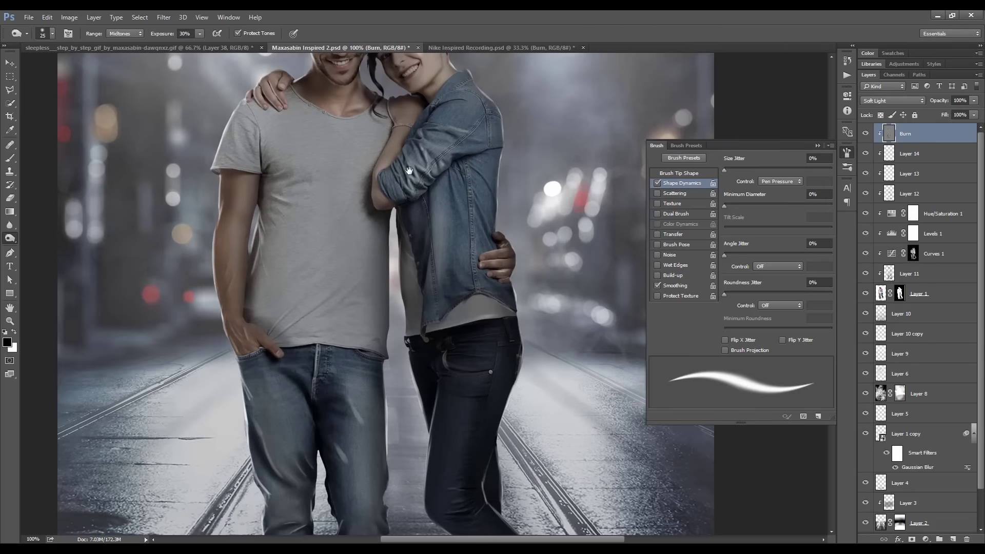
pyautogui.press('[')
pyautogui.press('[')
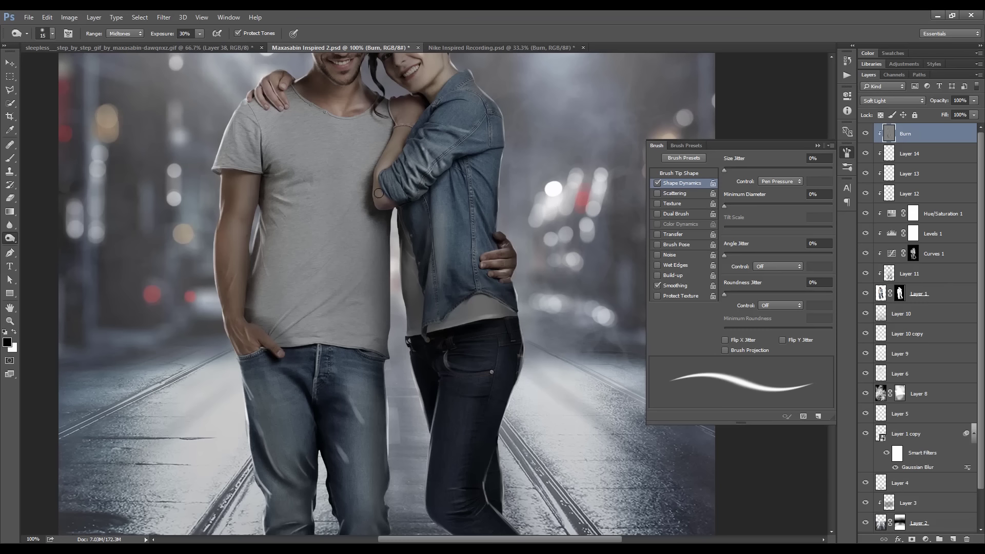
pyautogui.press(']')
pyautogui.press(']')
pyautogui.press(']')
pyautogui.press(']')
pyautogui.press(']')
pyautogui.press(']')
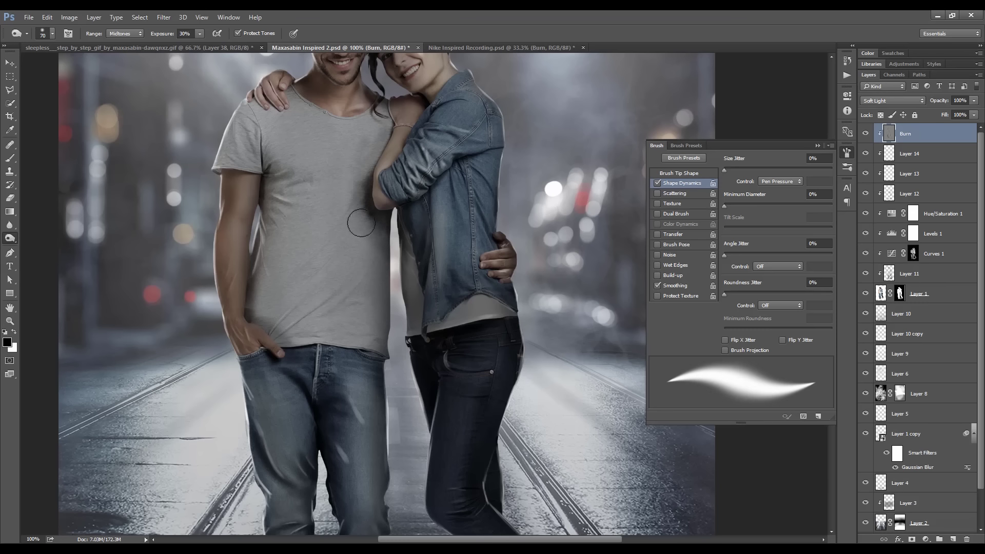
pyautogui.moveTo(361, 223); pyautogui.dragTo(390, 338)
pyautogui.moveTo(277, 285); pyautogui.dragTo(270, 330)
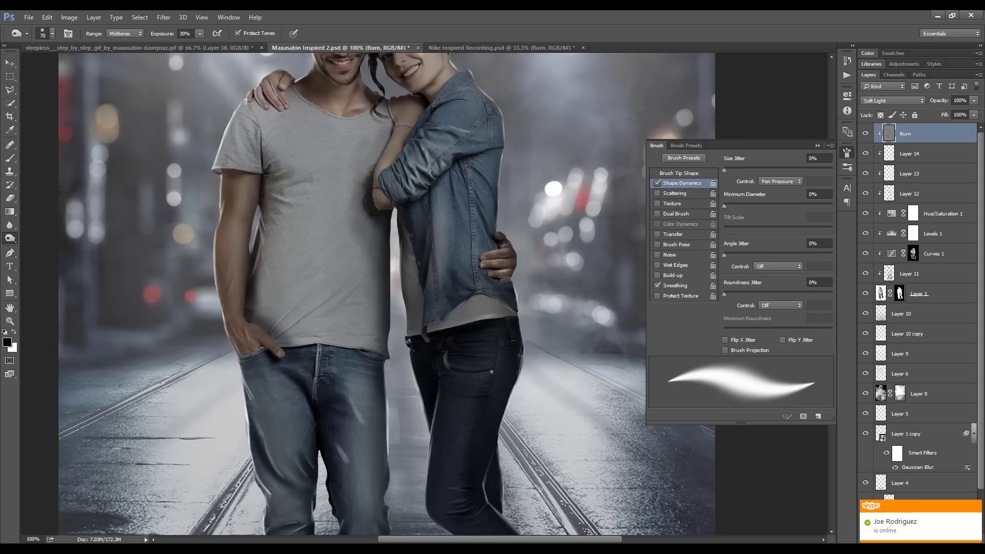
# Zoom out, save the composite and close the brush settings panel
pyautogui.hotkey('ctrl', '-')
pyautogui.hotkey('ctrl', 's')
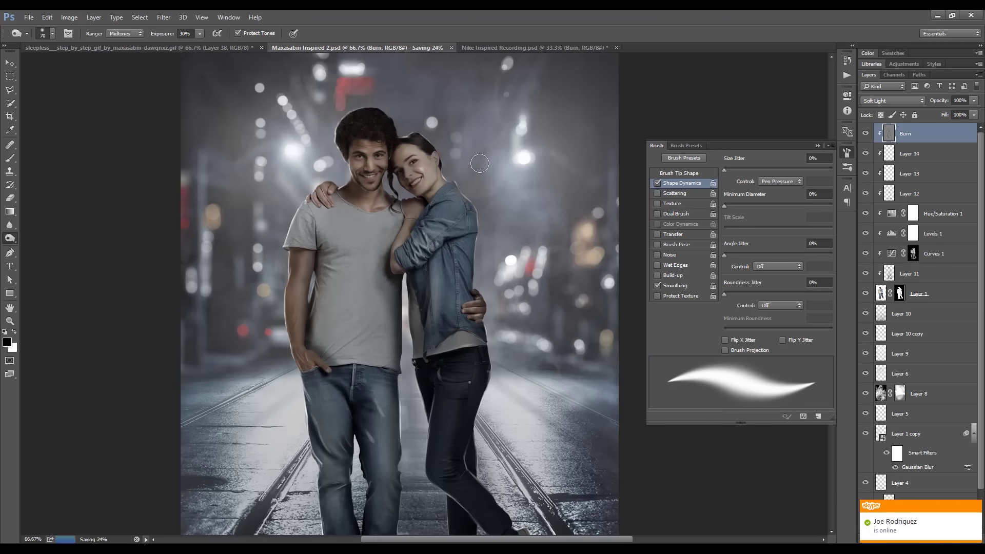
pyautogui.click(849, 97)
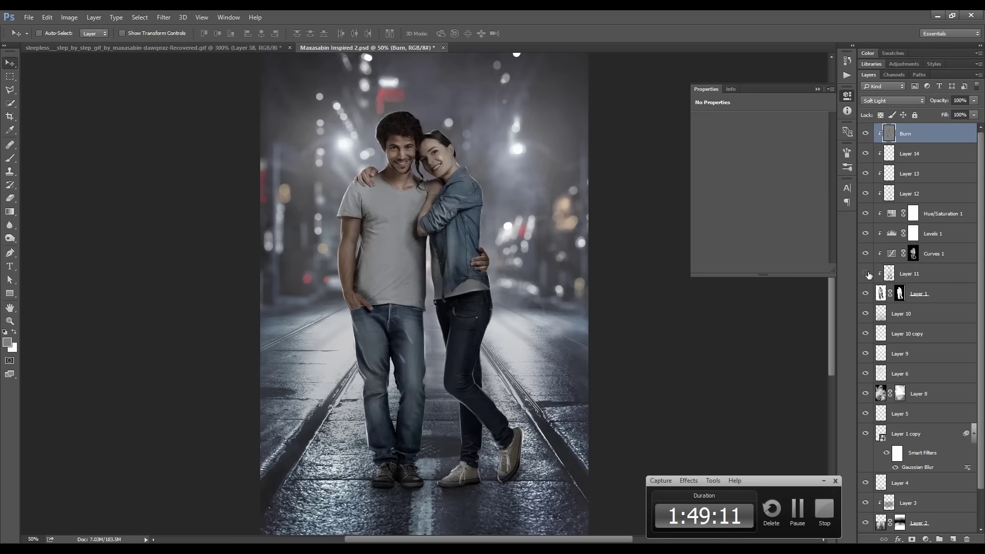
pyautogui.click(866, 273)
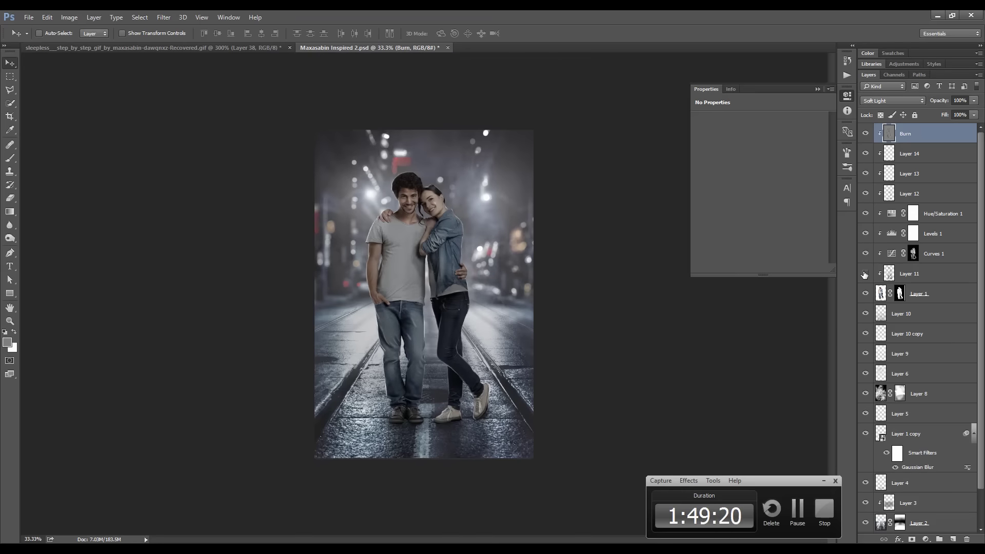
pyautogui.hotkey('ctrl', '+')
pyautogui.click(903, 273)
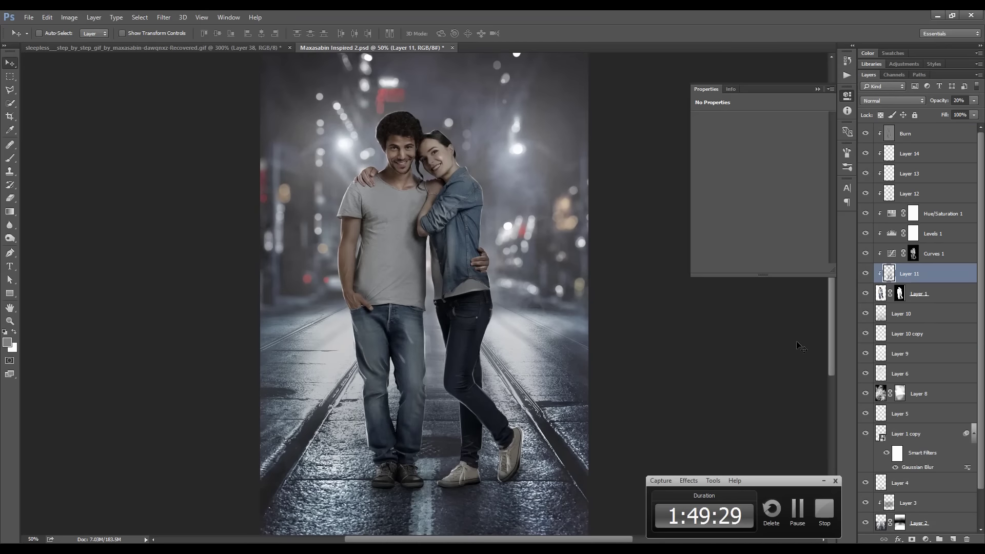
pyautogui.click(865, 314)
pyautogui.click(865, 313)
pyautogui.click(866, 134)
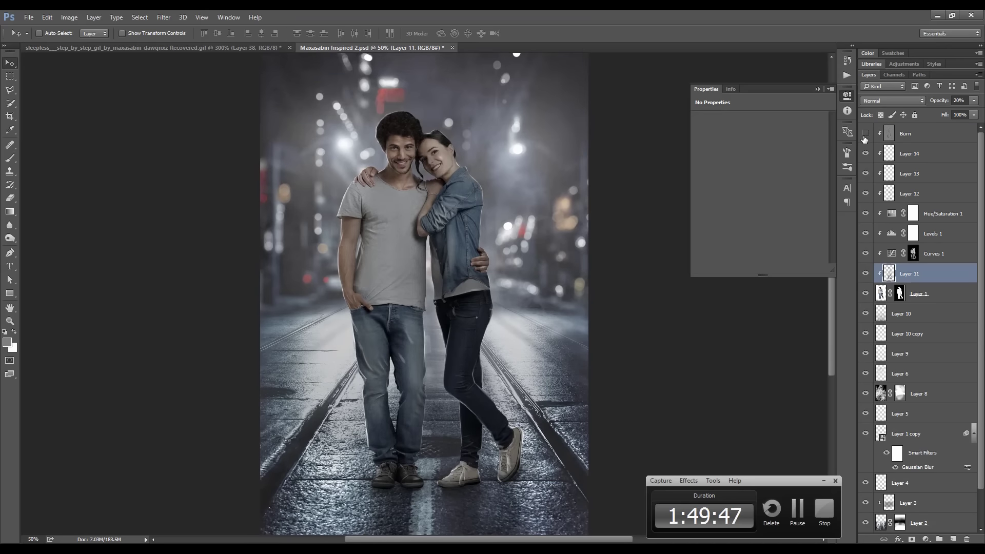
pyautogui.scroll(2, 395, 167)
pyautogui.scroll(3, 617, 352)
pyautogui.keyDown('ctrl'); pyautogui.click(618, 352); pyautogui.keyUp('ctrl')
pyautogui.scroll(2, 974, 172)
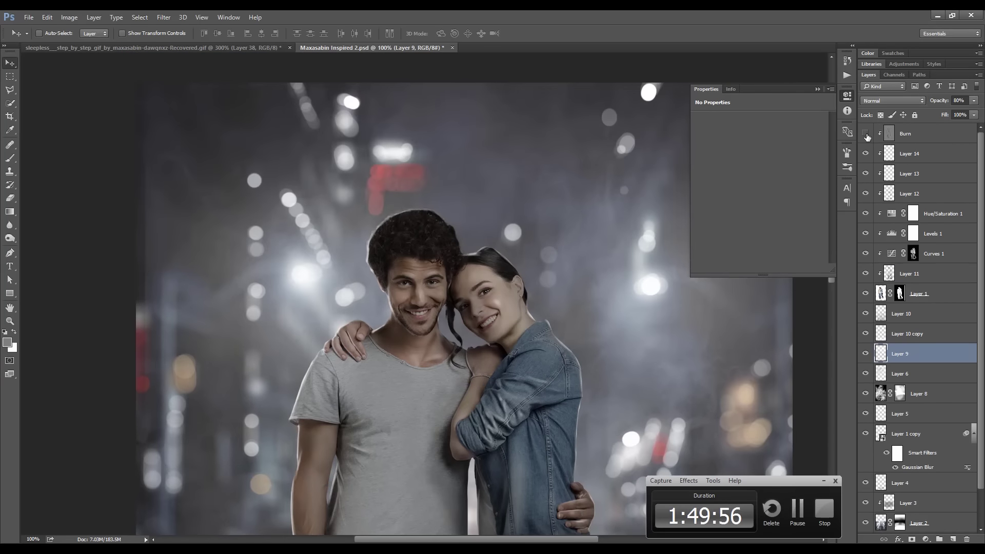
pyautogui.click(865, 133)
pyautogui.hotkey('ctrl', '-')
pyautogui.hotkey('ctrl', '-')
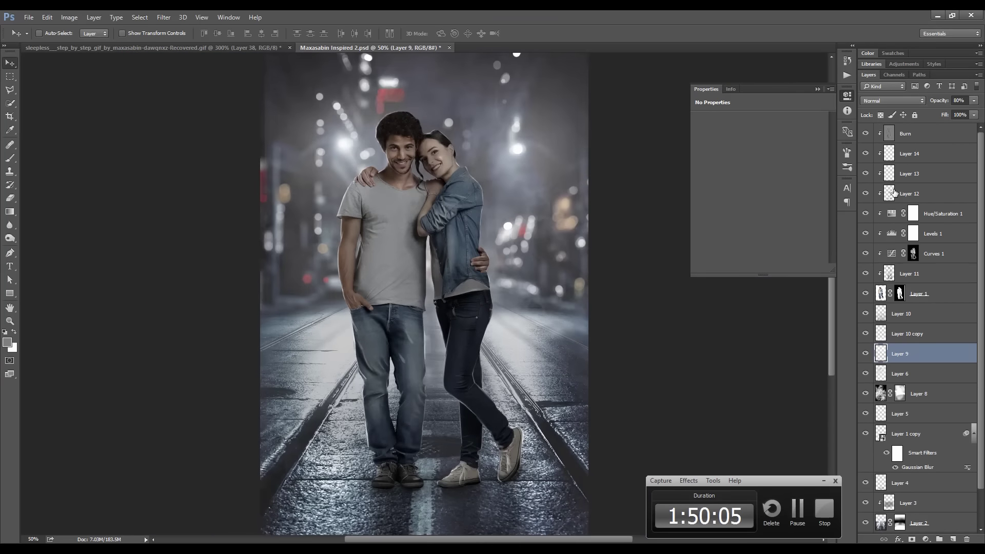
pyautogui.click(893, 193)
pyautogui.press('b')
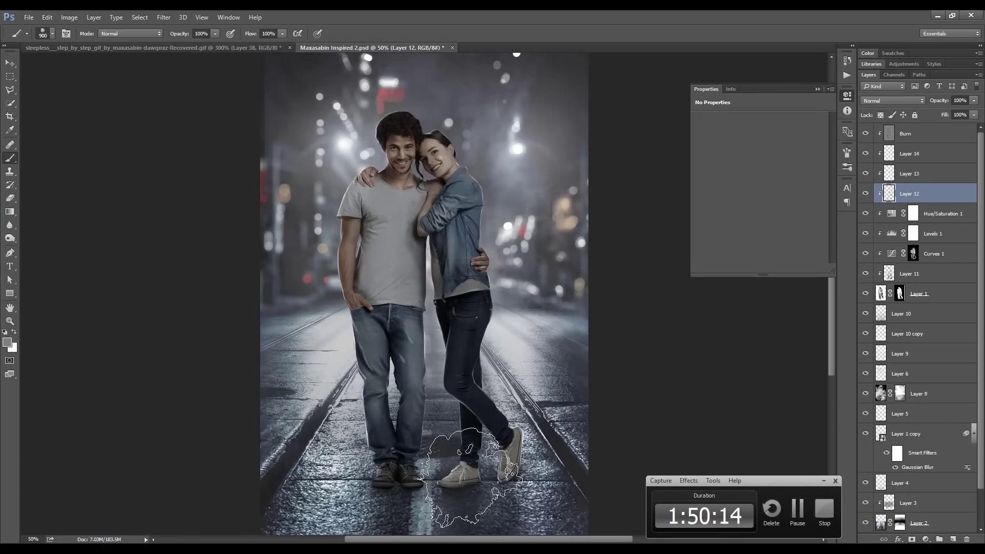
pyautogui.click(934, 233)
pyautogui.press('v')
pyautogui.click(866, 253)
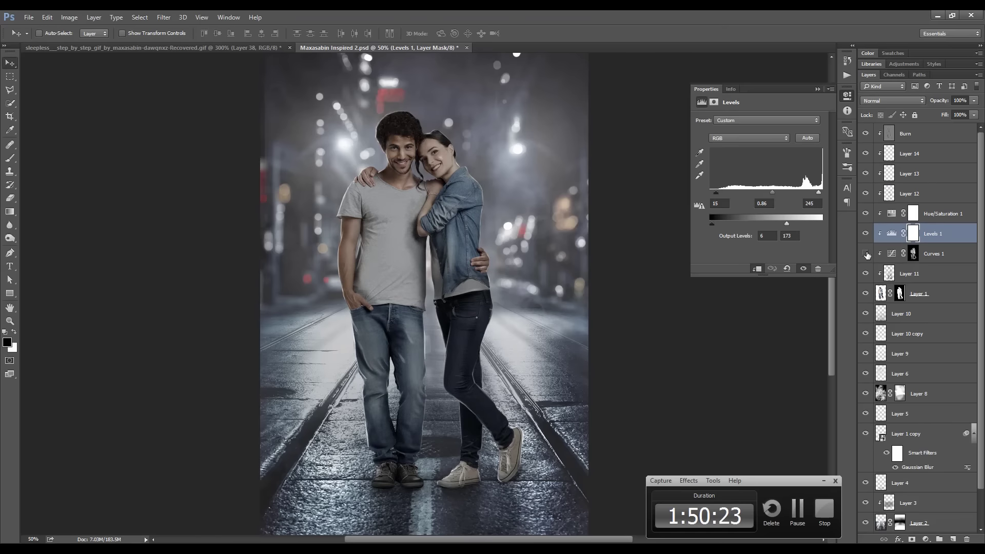
pyautogui.click(866, 253)
pyautogui.click(866, 234)
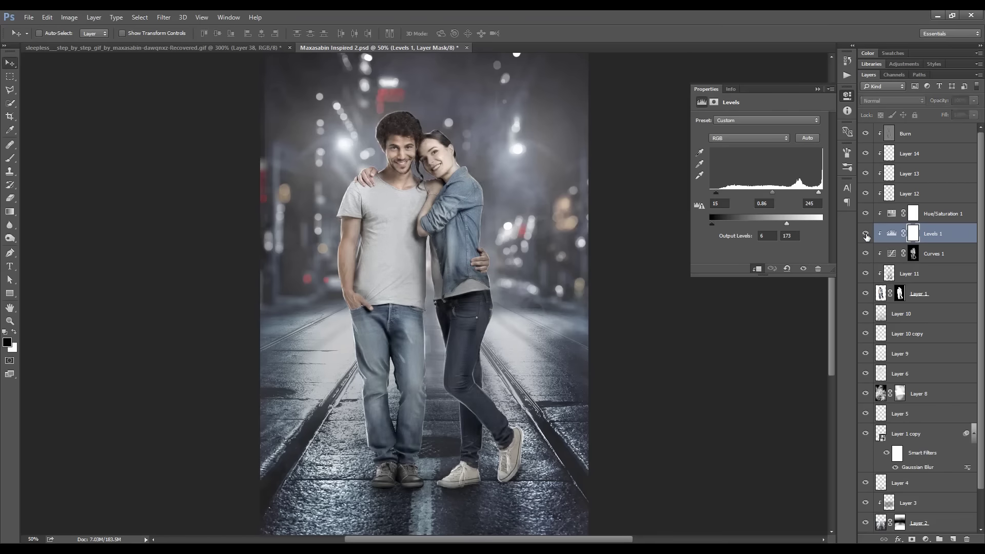
pyautogui.hotkey('alt', '.')
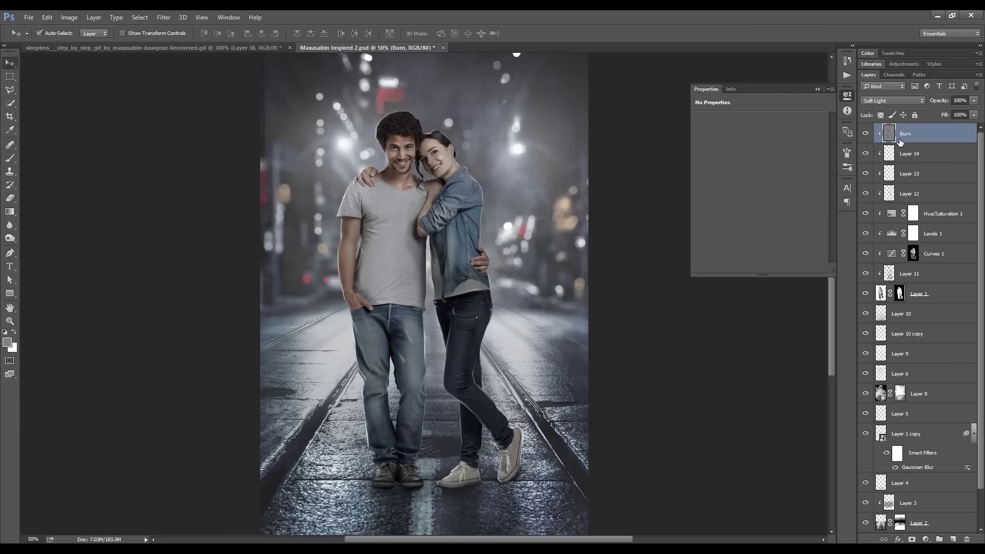
pyautogui.hotkey('ctrl', 'shift', 'n')
# Create a 50% grey-filled Soft Light layer named Dodge
pyautogui.write('Dodge')
pyautogui.click(449, 223)
pyautogui.click(431, 315)
pyautogui.click(538, 233)
pyautogui.press('Return')
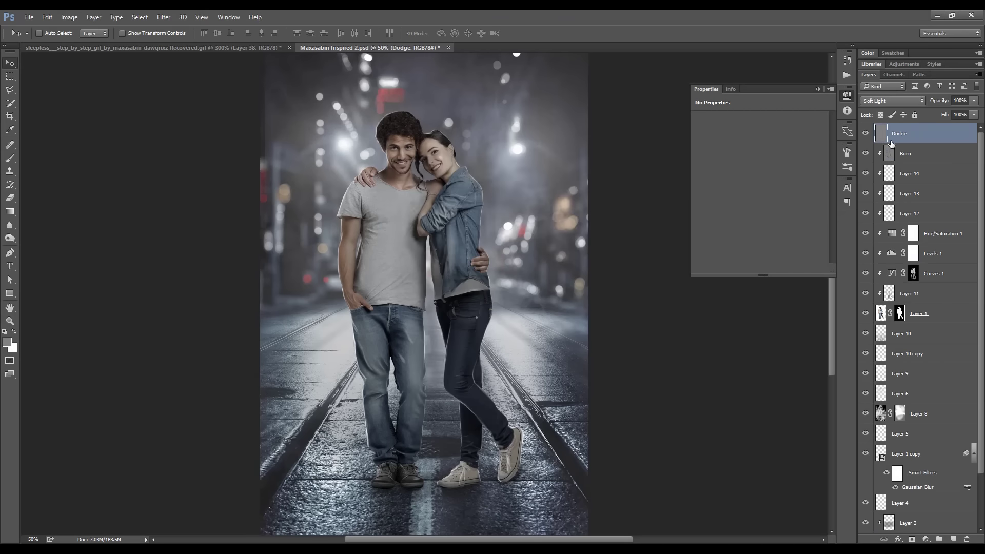
# Set the Burn layer to Overlay blending at 60% opacity
pyautogui.click(893, 101)
pyautogui.click(882, 225)
pyautogui.hotkey('alt', 'shift', 'f')
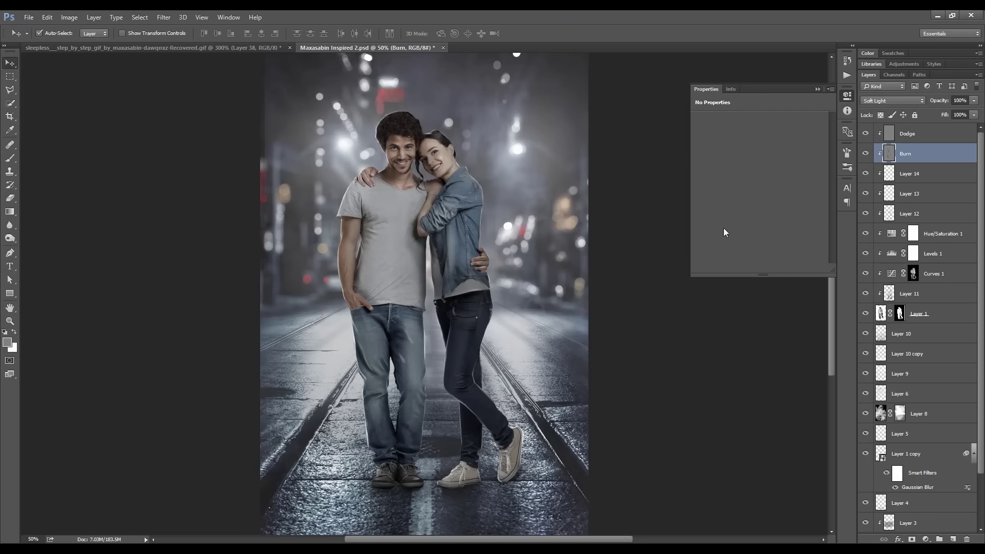
pyautogui.hotkey('alt', 'shift', 'o')
pyautogui.hotkey('ctrl', '+')
pyautogui.hotkey('alt', 'shift', 'f')
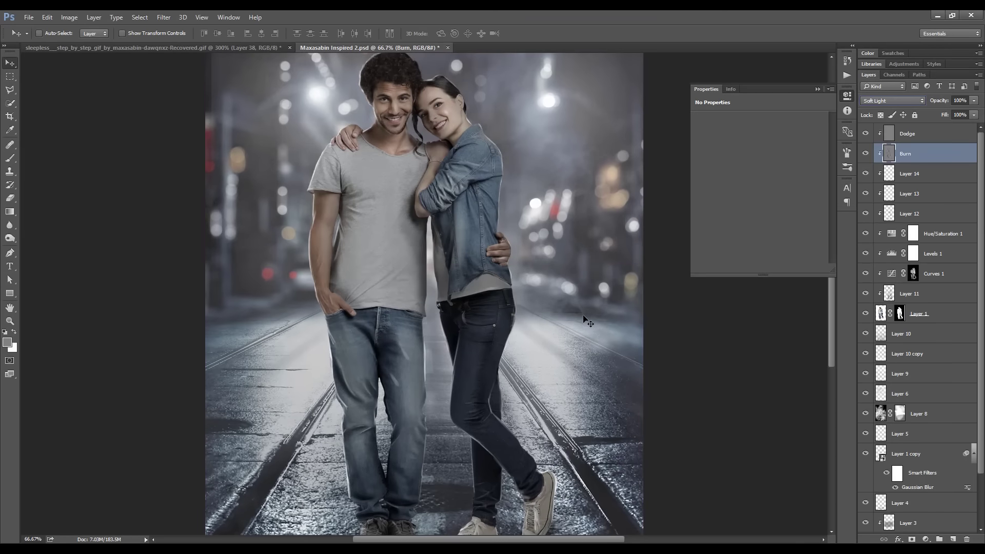
pyautogui.hotkey('alt', 'shift', 'o')
pyautogui.press('6')
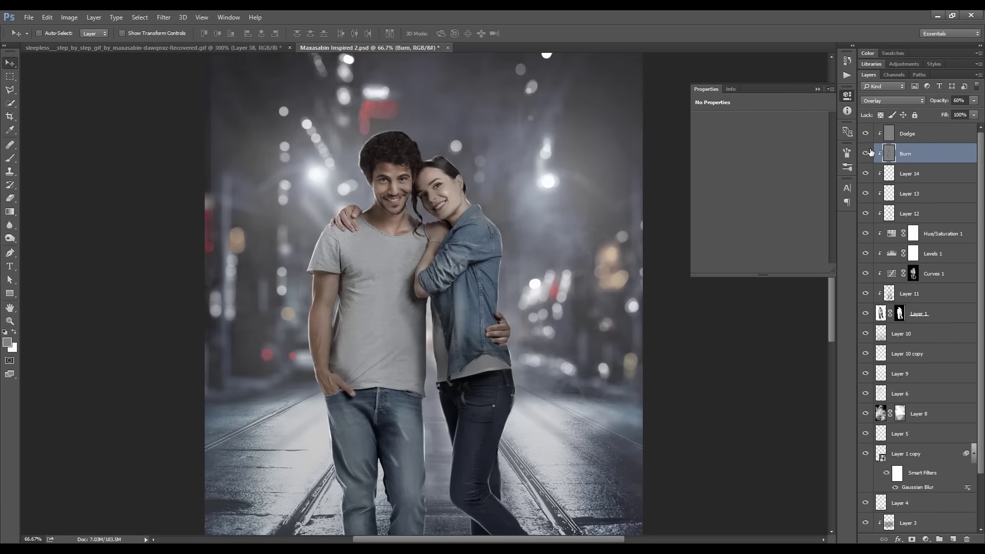
# Toggle visibility of Layers 13, 12, 10 and the couple to compare the result
pyautogui.click(908, 134)
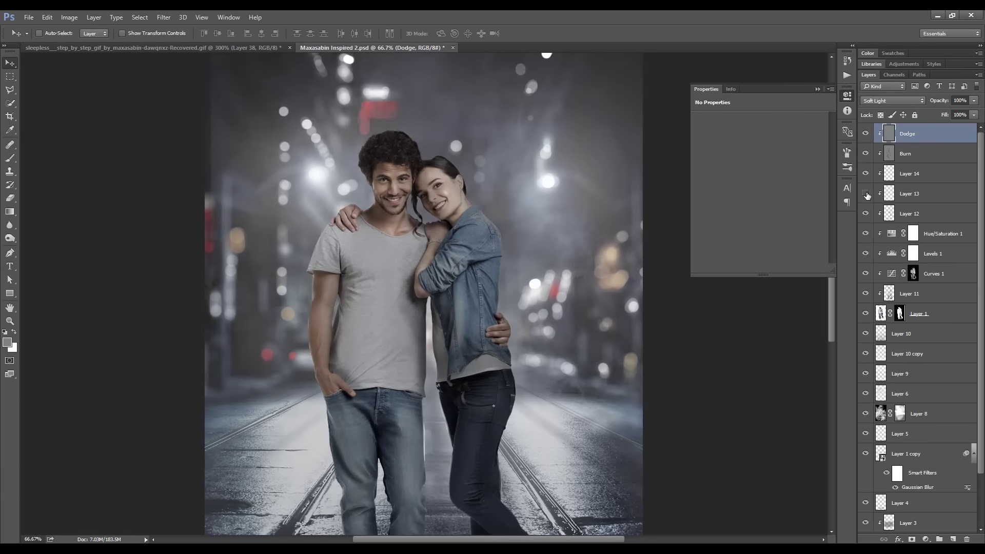
pyautogui.hotkey('ctrl', '-')
pyautogui.hotkey('ctrl', '-')
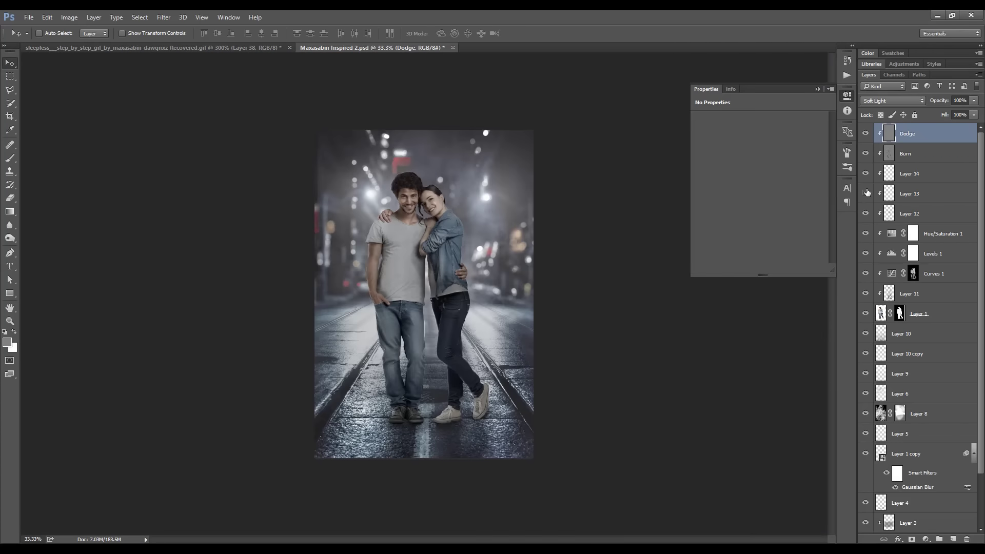
pyautogui.click(865, 194)
pyautogui.click(866, 214)
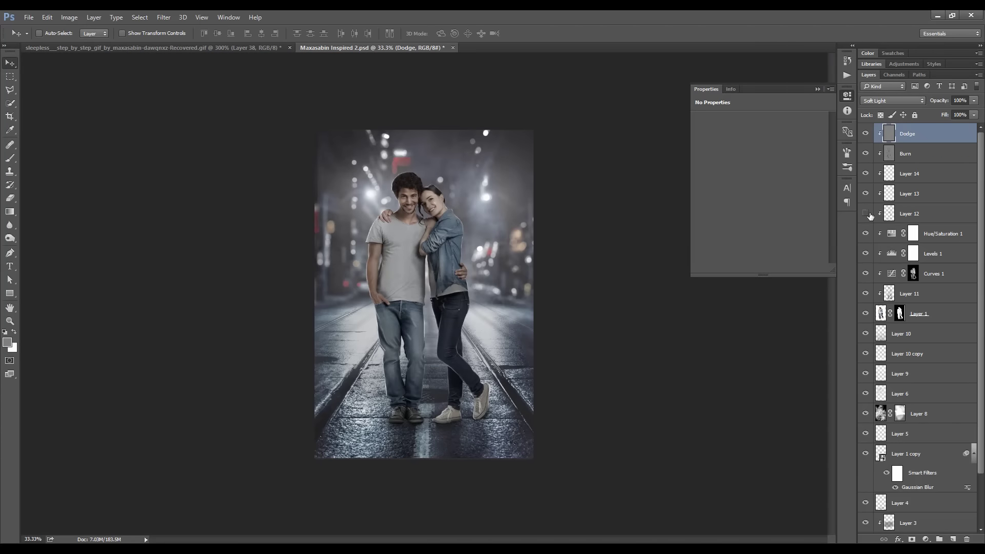
pyautogui.click(865, 313)
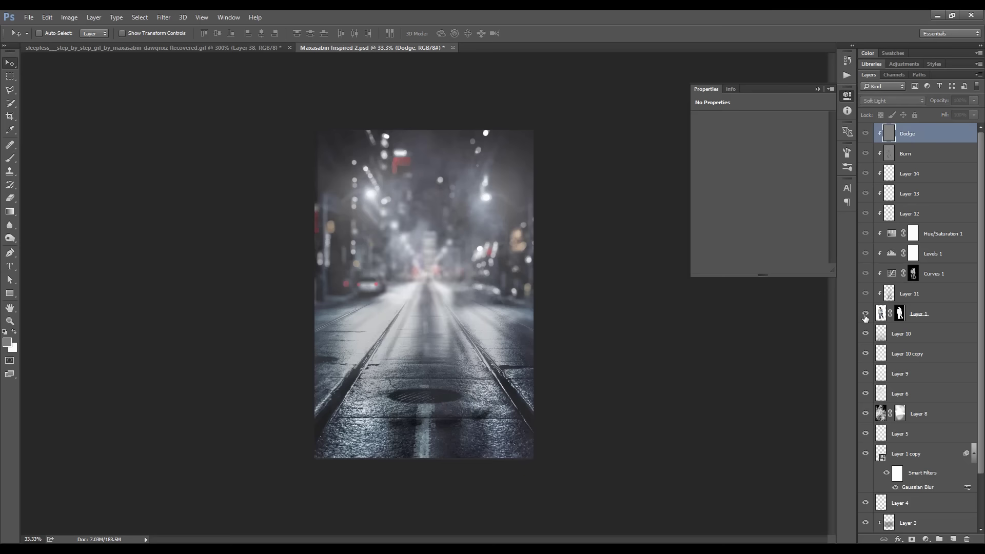
pyautogui.click(865, 313)
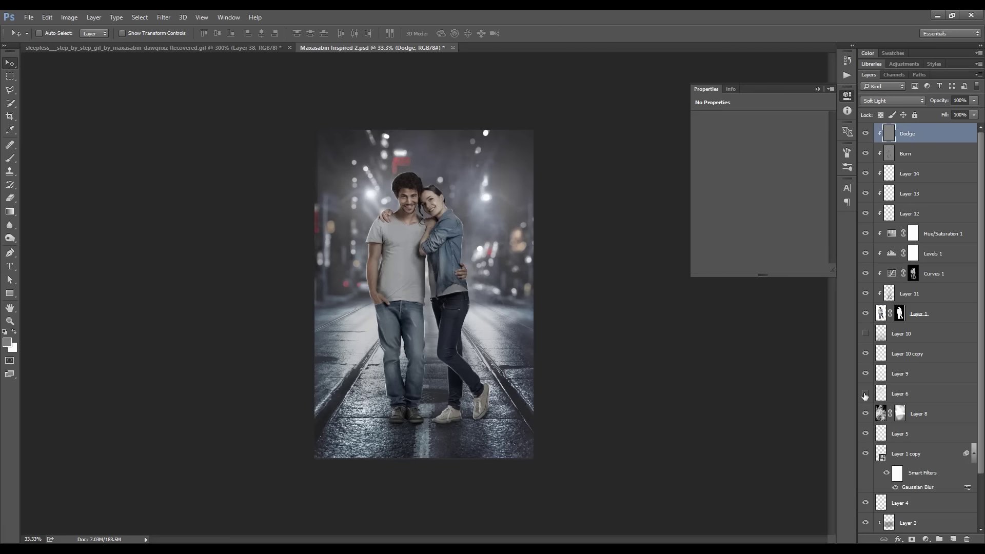
pyautogui.click(866, 334)
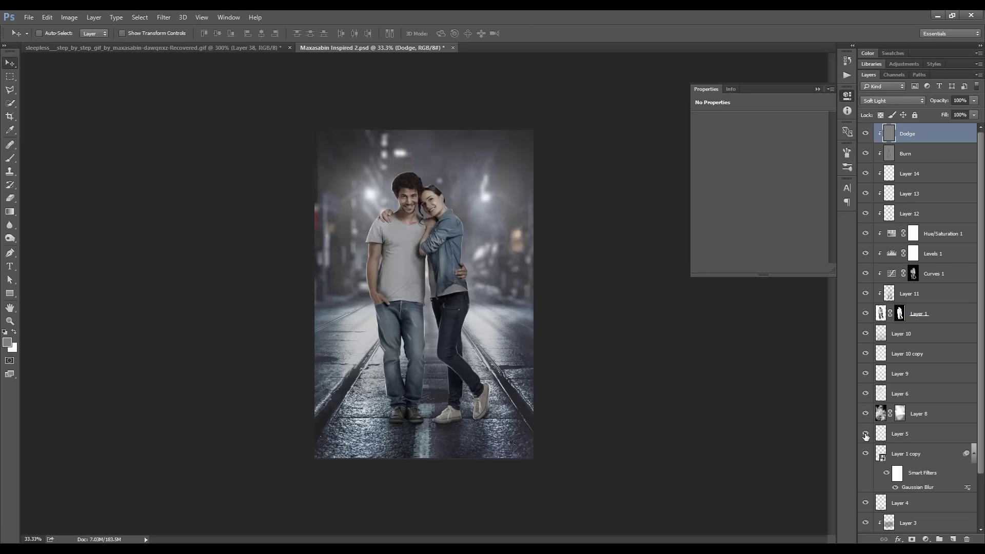
# Raise Layer 4 to full opacity, then reselect the Dodge layer
pyautogui.click(882, 495)
pyautogui.press('0')
pyautogui.hotkey('ctrl', '+')
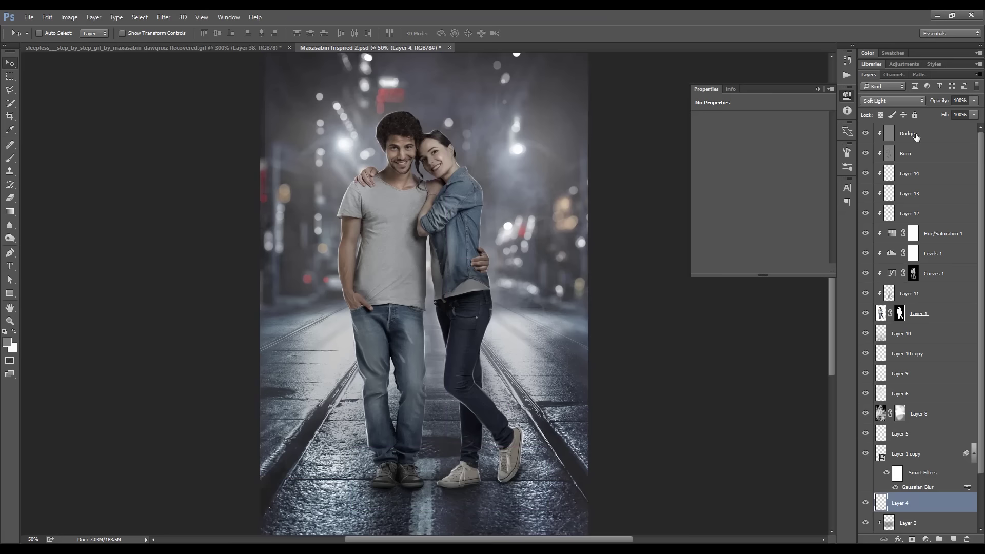
pyautogui.click(917, 137)
# Switch to the Brush with white paint and start loading a brush set
pyautogui.press('d')
pyautogui.press('x')
pyautogui.press('b')
pyautogui.rightClick(427, 290)
pyautogui.click(558, 301)
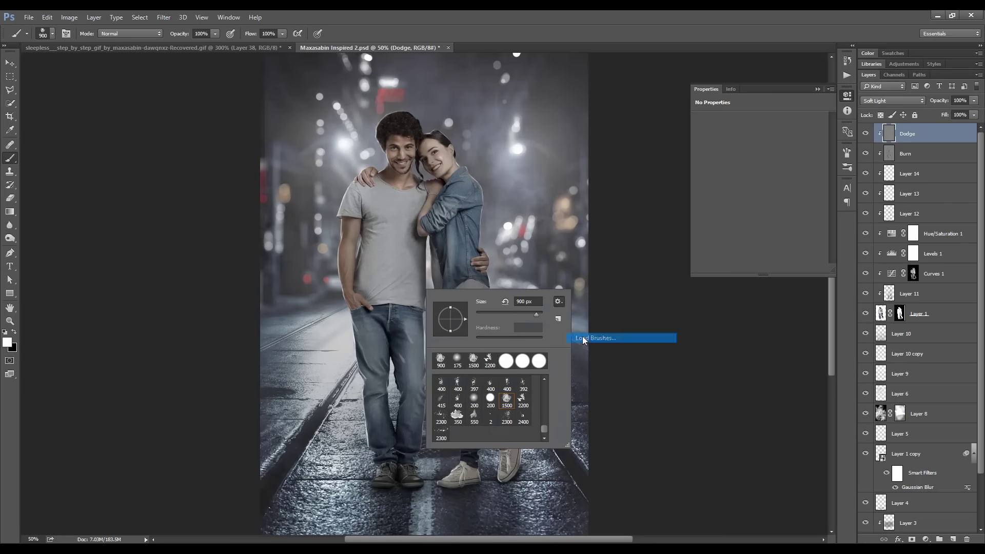
pyautogui.click(584, 340)
# Browse to the project folder and load the brush file
pyautogui.click(477, 476)
pyautogui.doubleClick(602, 426)
pyautogui.doubleClick(562, 404)
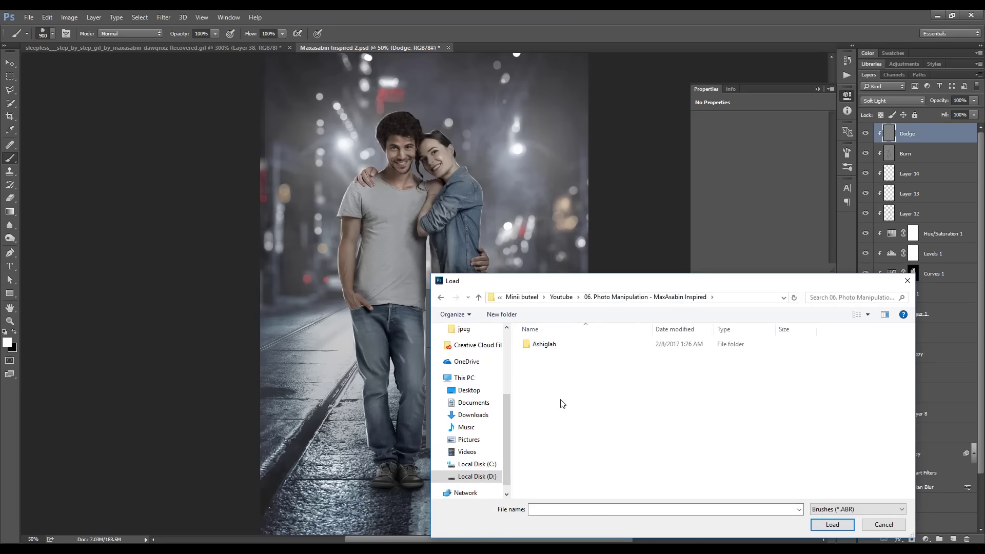
pyautogui.doubleClick(544, 344)
pyautogui.click(561, 297)
pyautogui.doubleClick(560, 440)
pyautogui.doubleClick(579, 341)
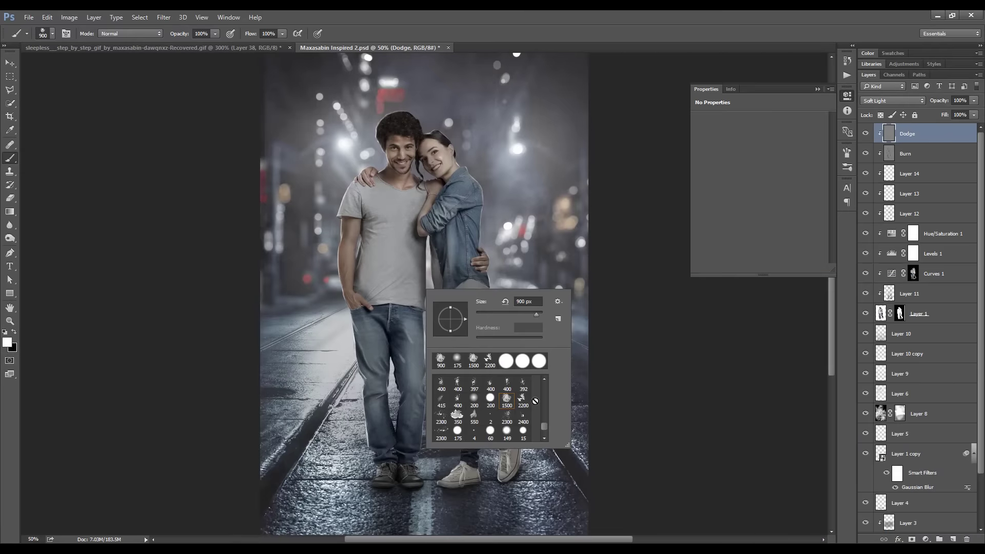
# Select the 149 px round brush with 76% hardness
pyautogui.click(847, 153)
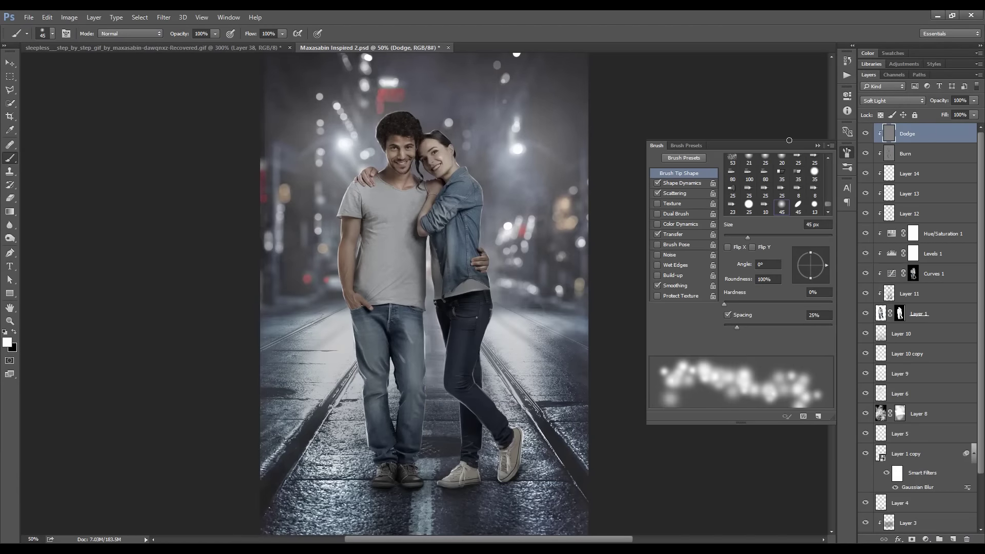
pyautogui.rightClick(549, 244)
pyautogui.click(628, 354)
# Confirm the 149 px brush and zoom in to 200% on the faces
pyautogui.press('Return')
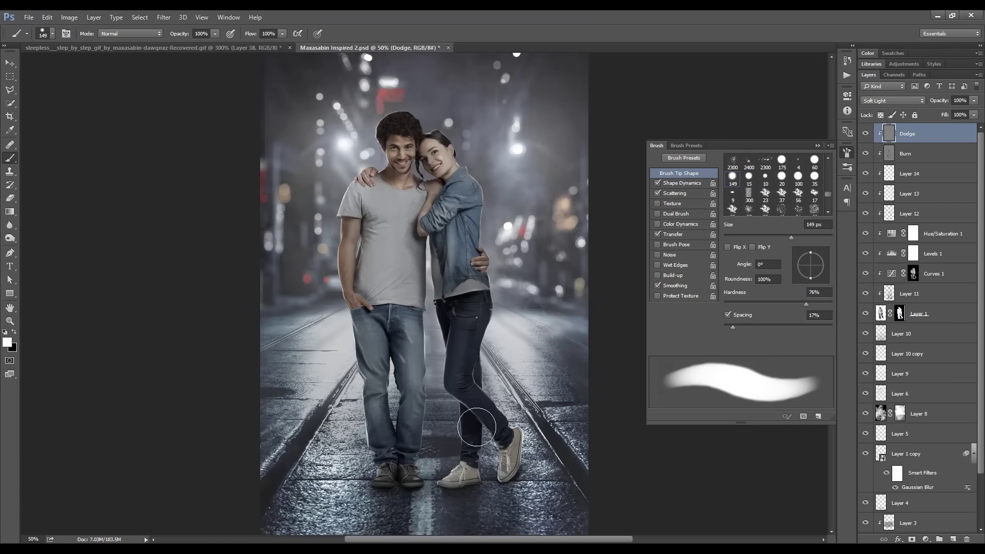
pyautogui.press('F5')
pyautogui.hotkey('ctrl', '+')
pyautogui.hotkey('ctrl', '+')
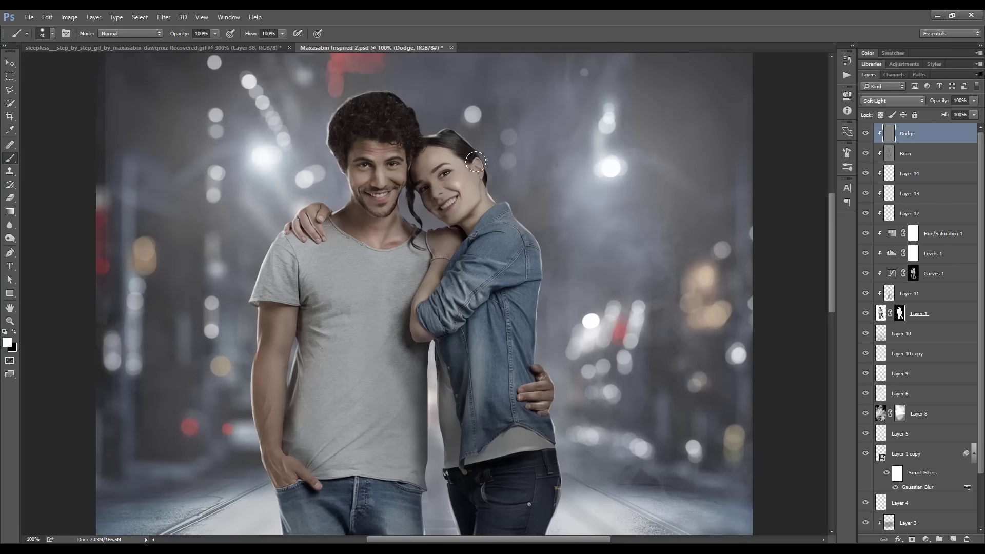
pyautogui.rightClick(447, 177)
pyautogui.press('Escape')
pyautogui.rightClick(362, 155)
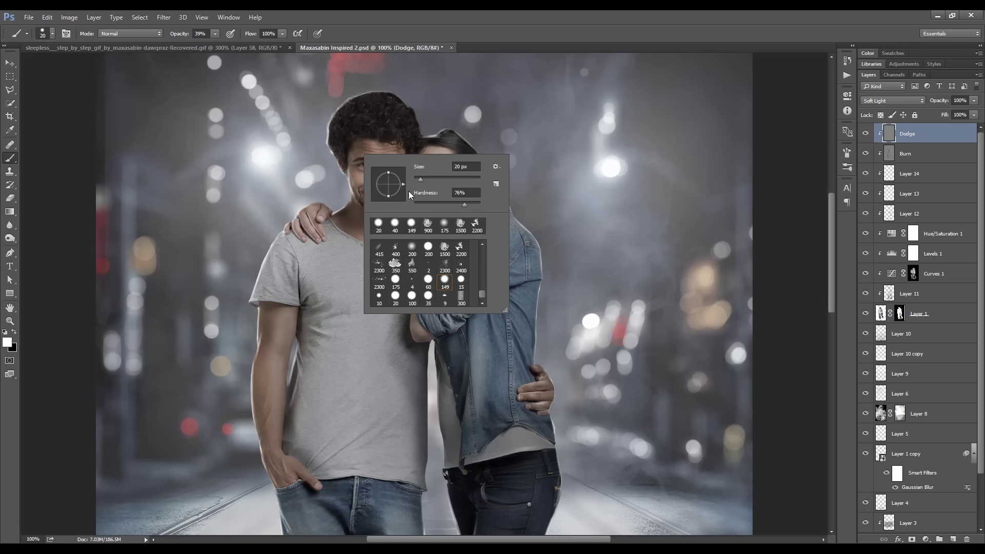
pyautogui.press('Escape')
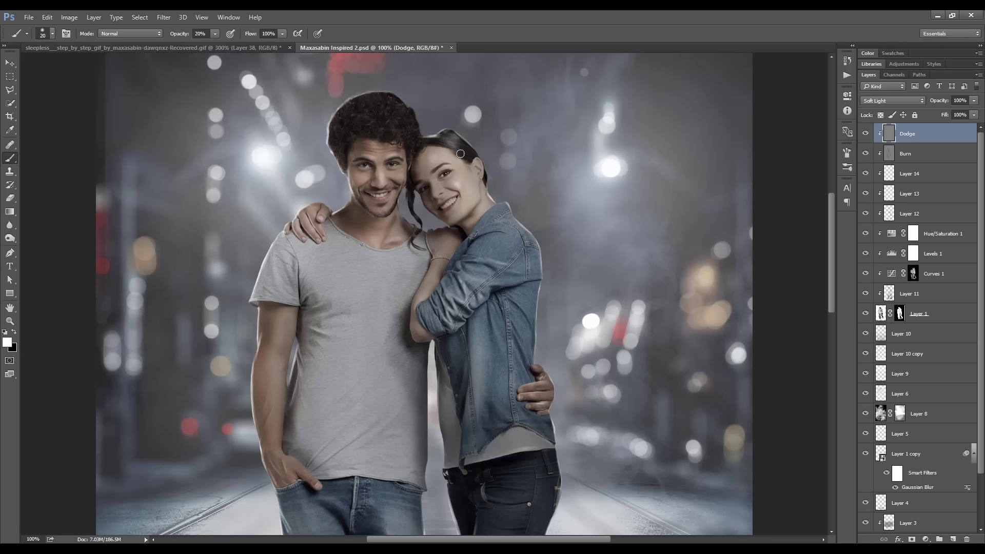
pyautogui.hotkey('ctrl', '+')
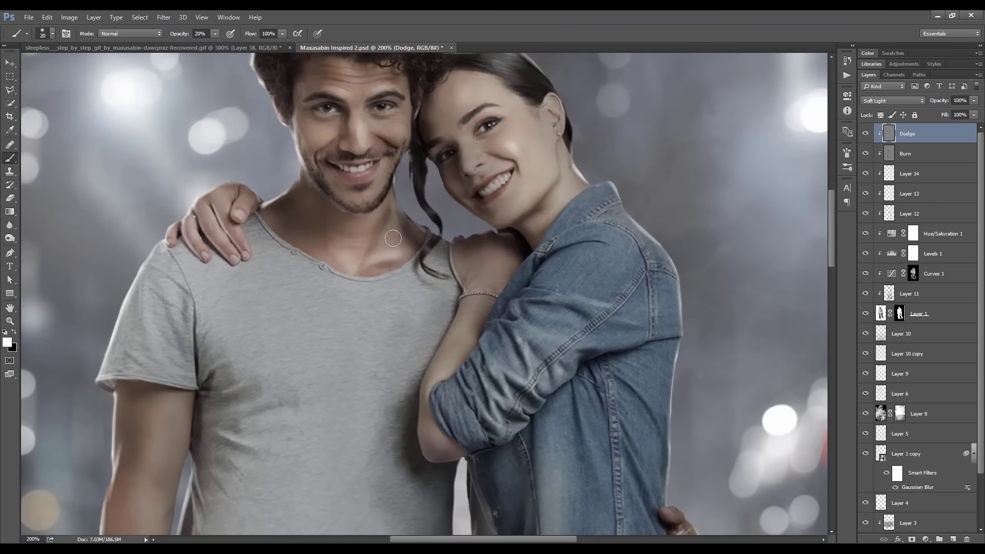
pyautogui.scroll(3, 314, 148)
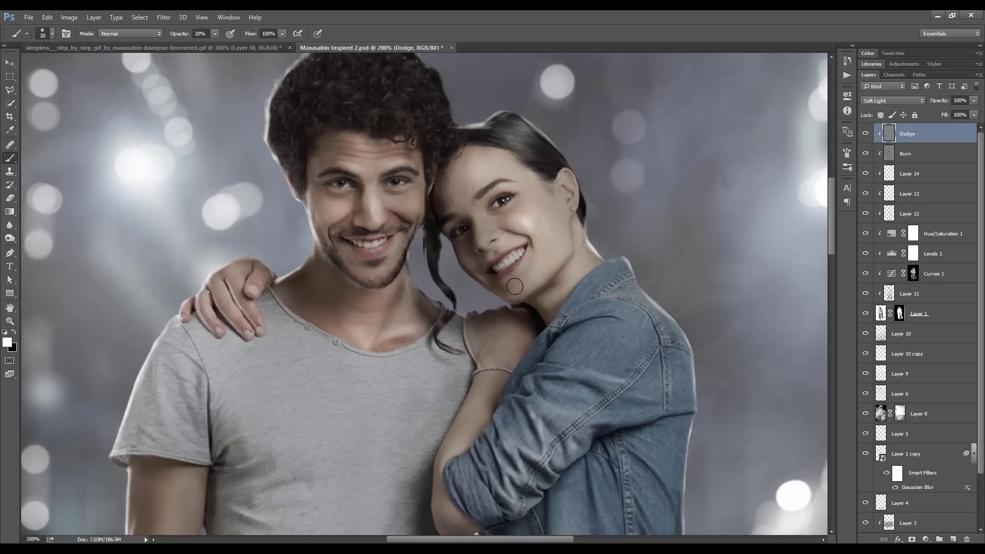
# Dodge the woman's face, cheek and neck with small soft white strokes
pyautogui.press('[')
pyautogui.press('e')
pyautogui.press('b')
pyautogui.press(']')
pyautogui.press(']')
pyautogui.press(']')
pyautogui.moveTo(484, 264); pyautogui.dragTo(462, 226)
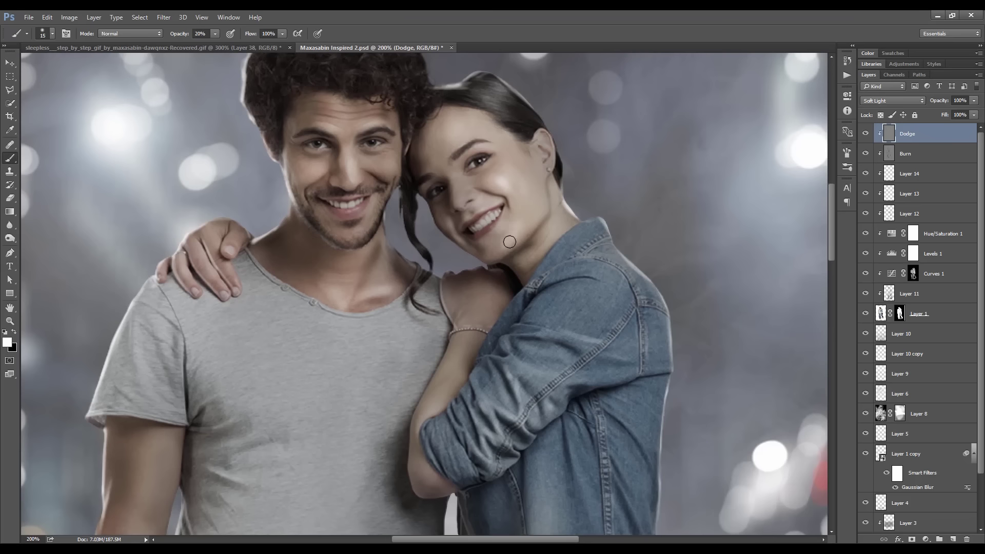
pyautogui.press('[')
pyautogui.press('[')
pyautogui.press('[')
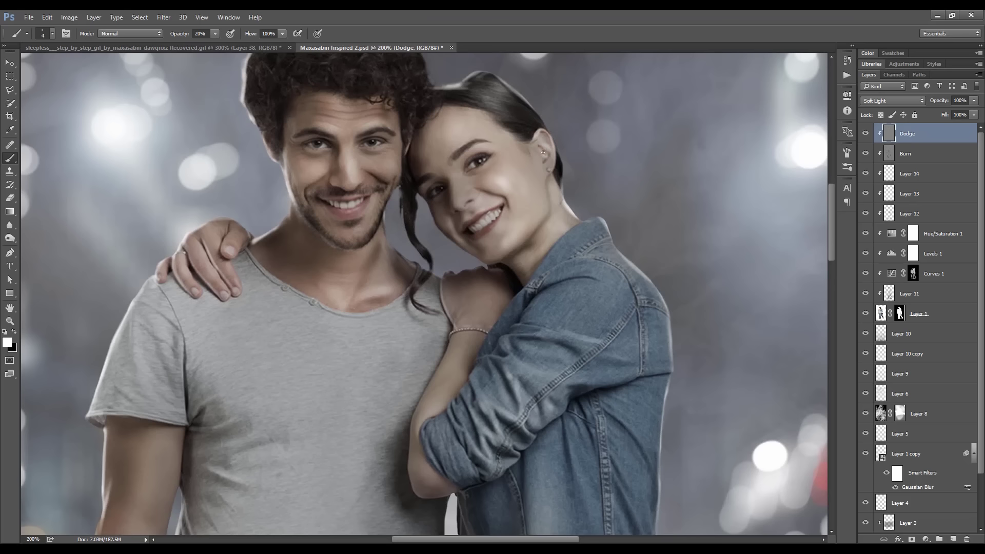
# Briefly select the Burn layer and Burn tool, then return to the brush on the Dodge layer
pyautogui.hotkey('alt', '[')
pyautogui.press('o')
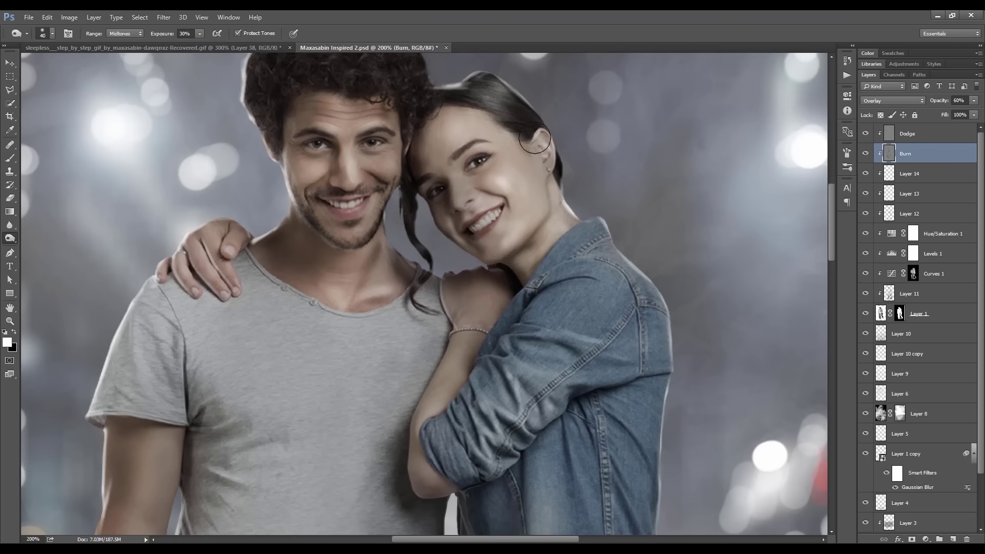
pyautogui.press('e')
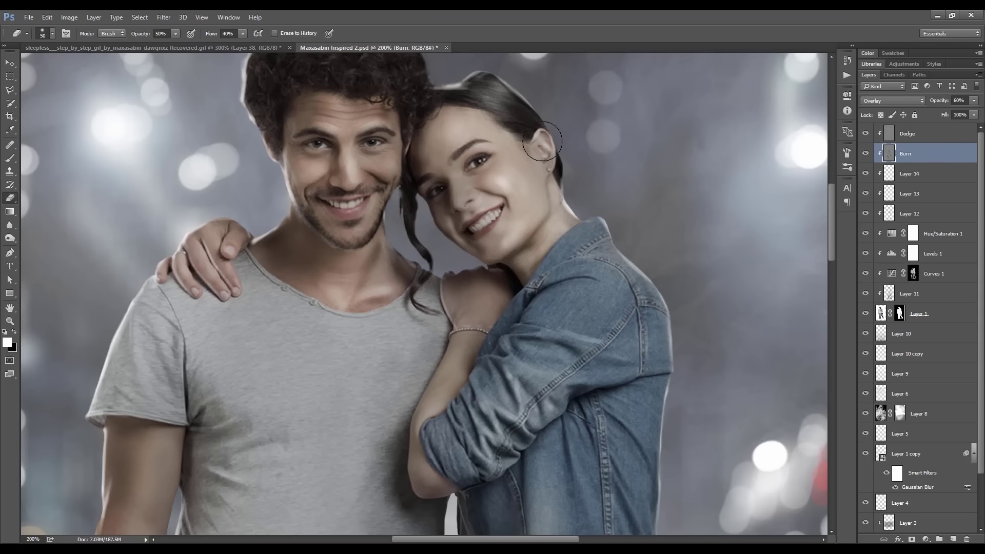
pyautogui.press('b')
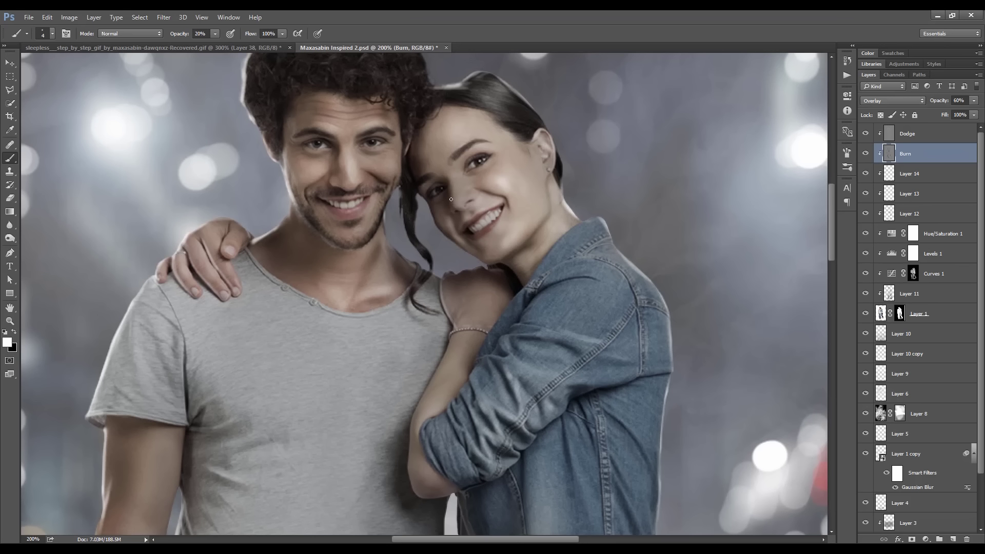
pyautogui.hotkey('alt', ']')
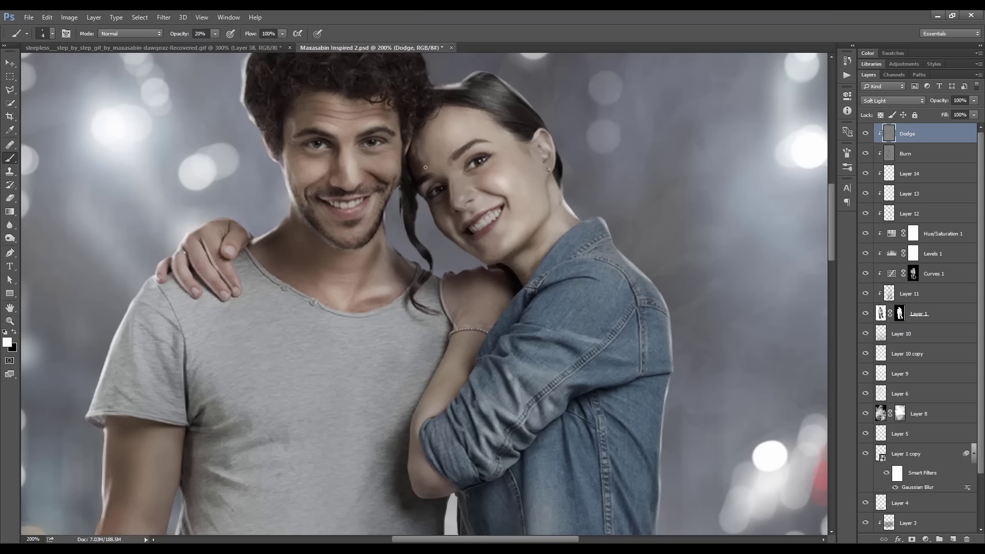
# Dodge highlights along the jawline and the denim sleeve
pyautogui.scroll(-2, 425, 167)
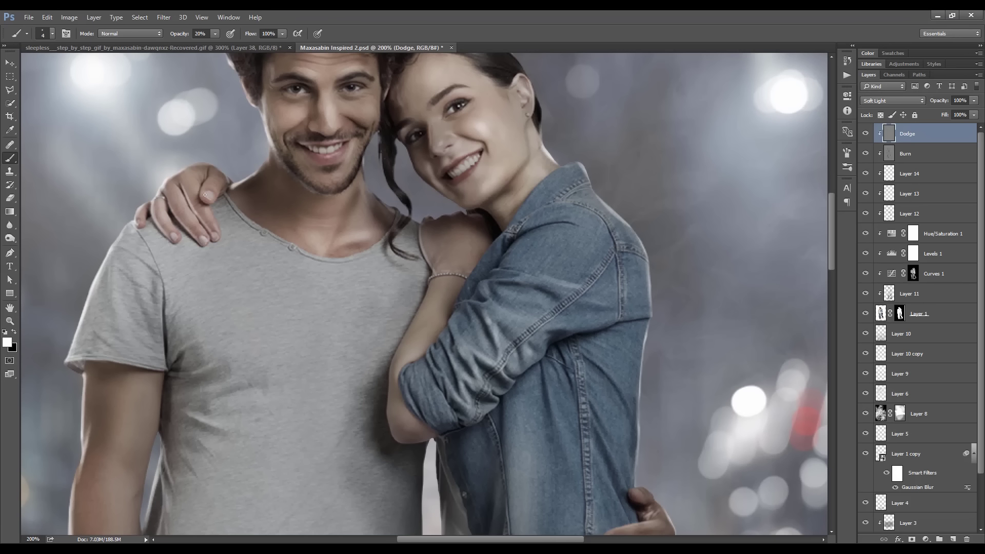
pyautogui.moveTo(284, 167); pyautogui.dragTo(314, 190)
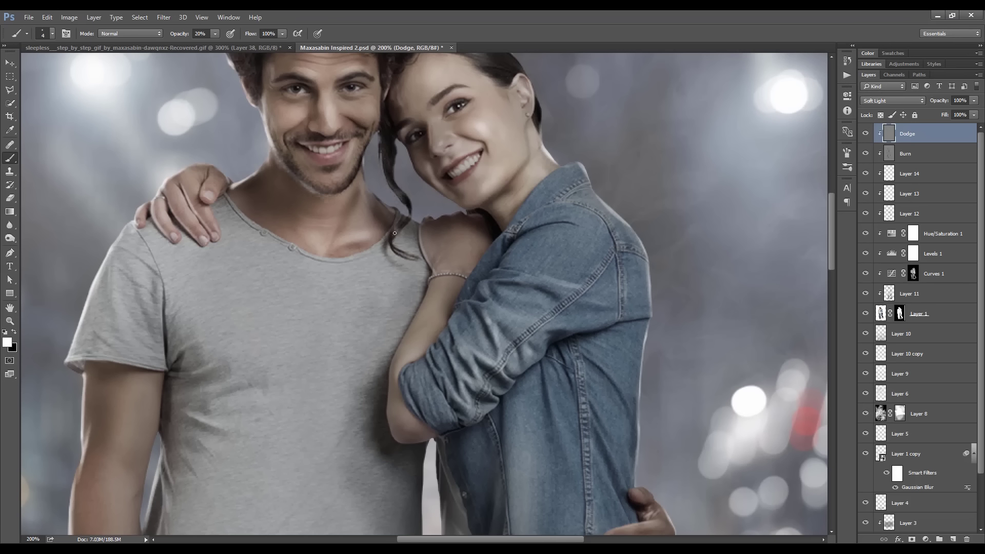
pyautogui.moveTo(422, 218); pyautogui.dragTo(384, 204)
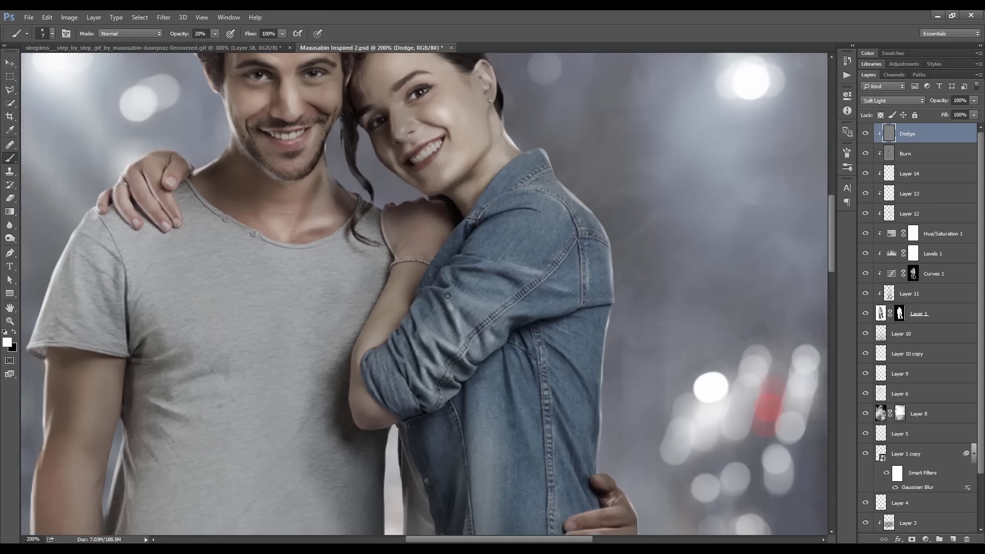
pyautogui.moveTo(447, 296)
pyautogui.mouseDown()
pyautogui.moveTo(376, 381)
pyautogui.moveTo(397, 402)
pyautogui.mouseUp()
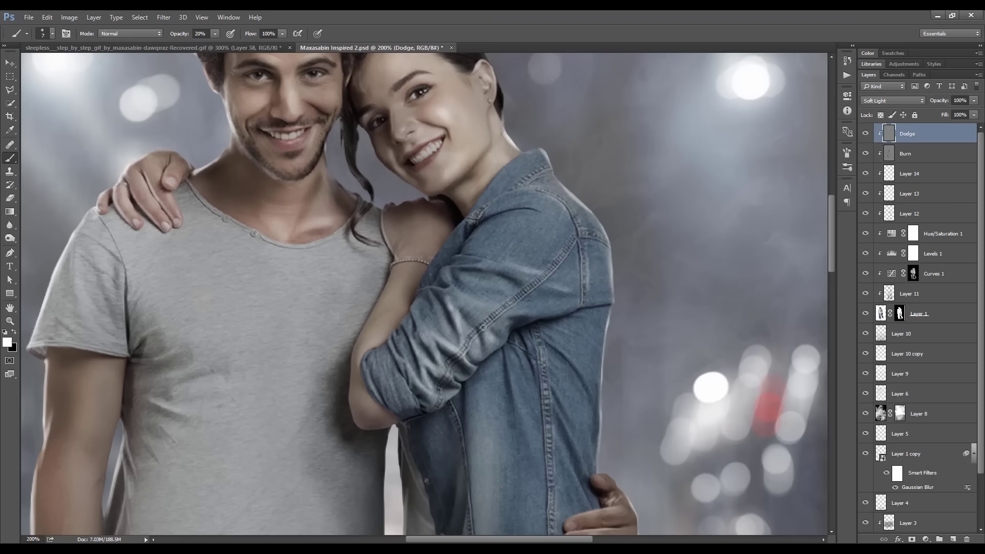
# Lighten the man's arm and his grey shirt on the Dodge layer
pyautogui.hotkey('ctrl', '-')
pyautogui.hotkey('ctrl', '+')
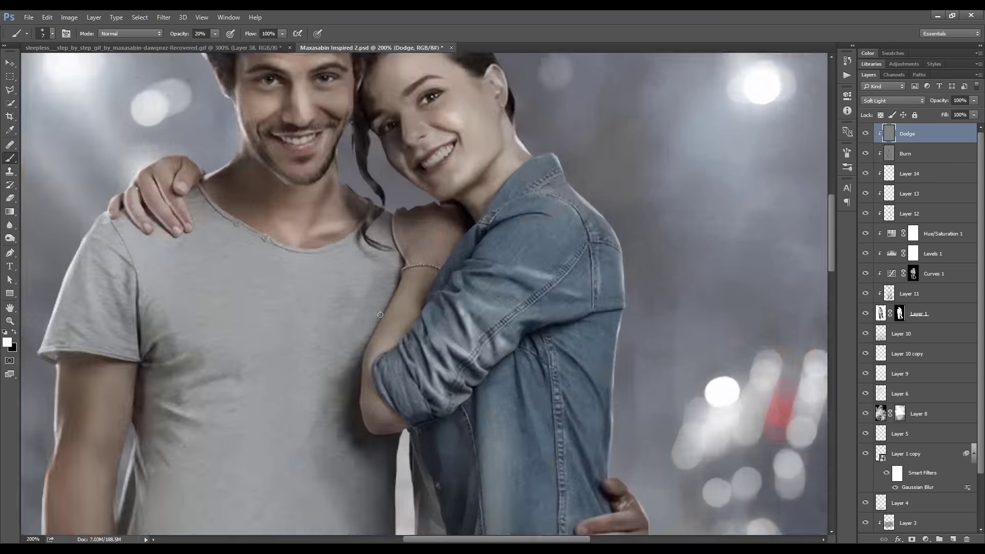
pyautogui.hotkey('ctrl', '-')
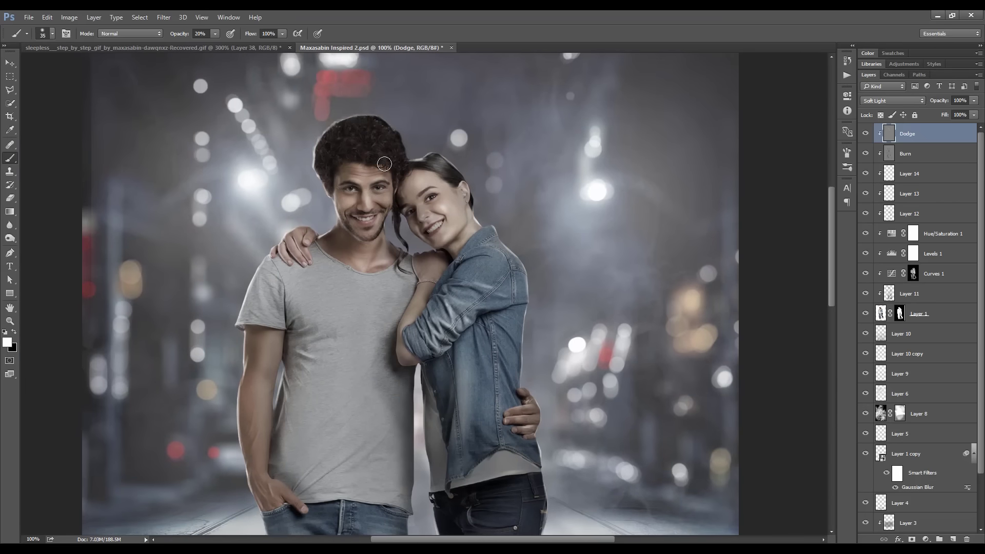
pyautogui.scroll(-2, 382, 180)
pyautogui.moveTo(261, 304); pyautogui.dragTo(258, 440)
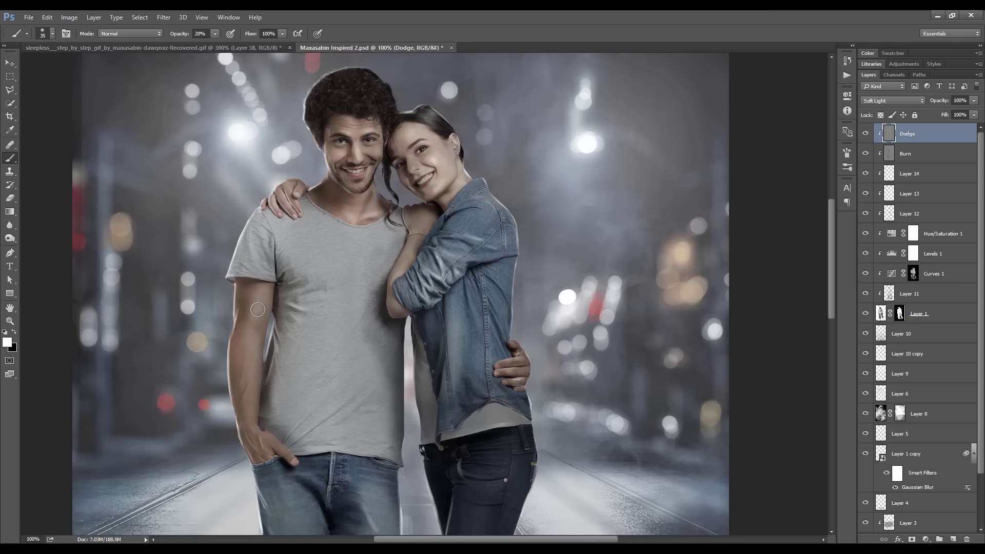
pyautogui.scroll(-2, 251, 400)
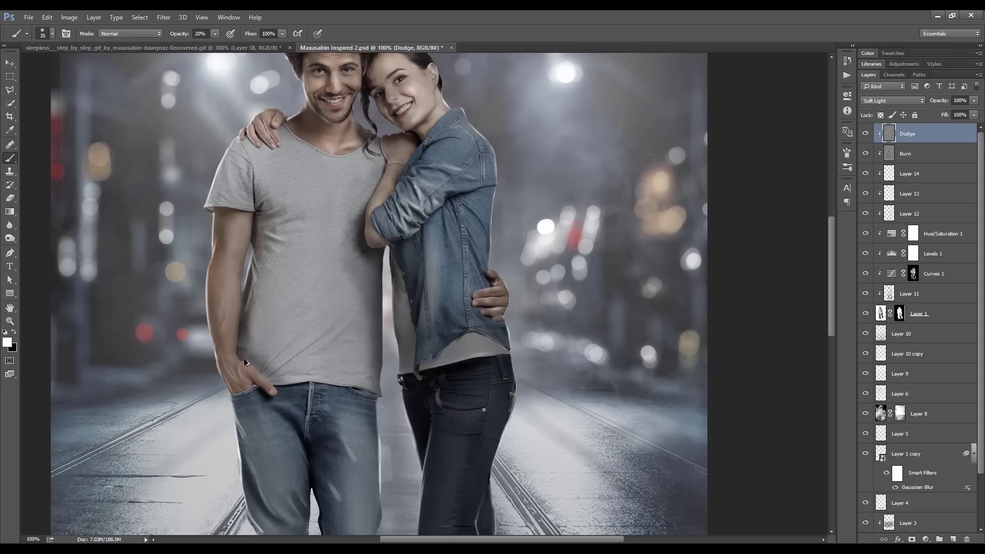
pyautogui.scroll(-2, 236, 364)
pyautogui.moveTo(331, 335)
pyautogui.mouseDown()
pyautogui.moveTo(303, 275)
pyautogui.moveTo(257, 292)
pyautogui.moveTo(282, 237)
pyautogui.moveTo(285, 287)
pyautogui.mouseUp()
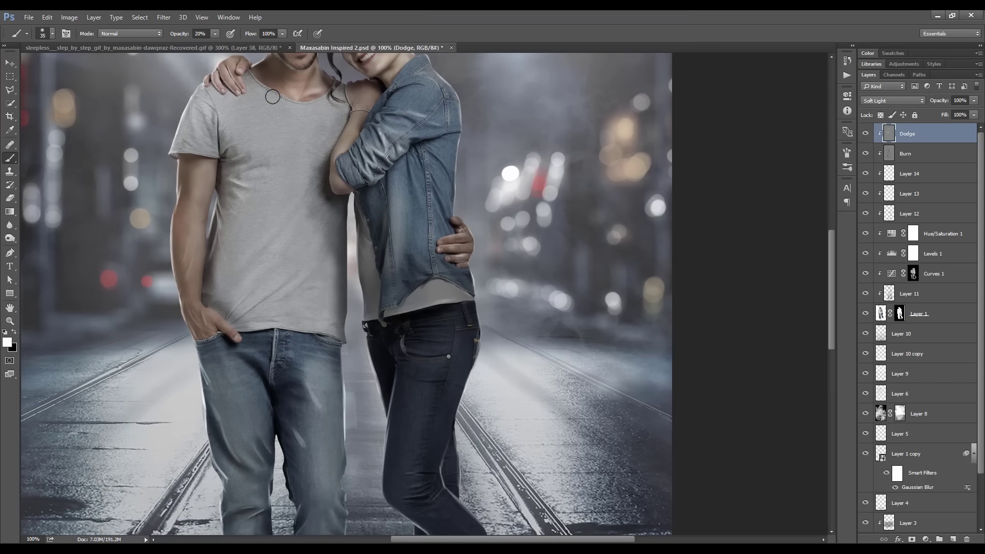
# With a smaller brush, brighten the white sneaker edge and the ankle and jeans hem
pyautogui.hotkey('ctrl', '-')
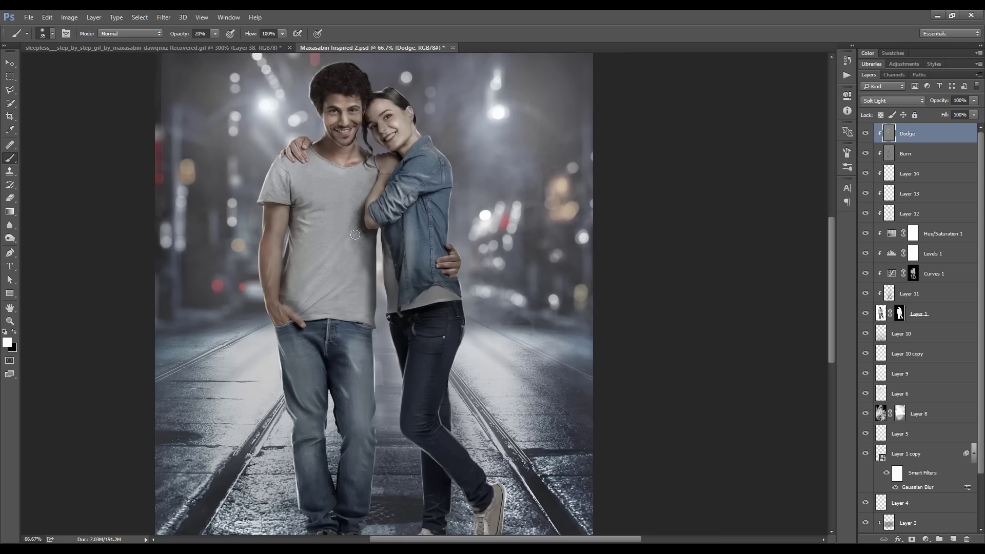
pyautogui.scroll(-5, 354, 257)
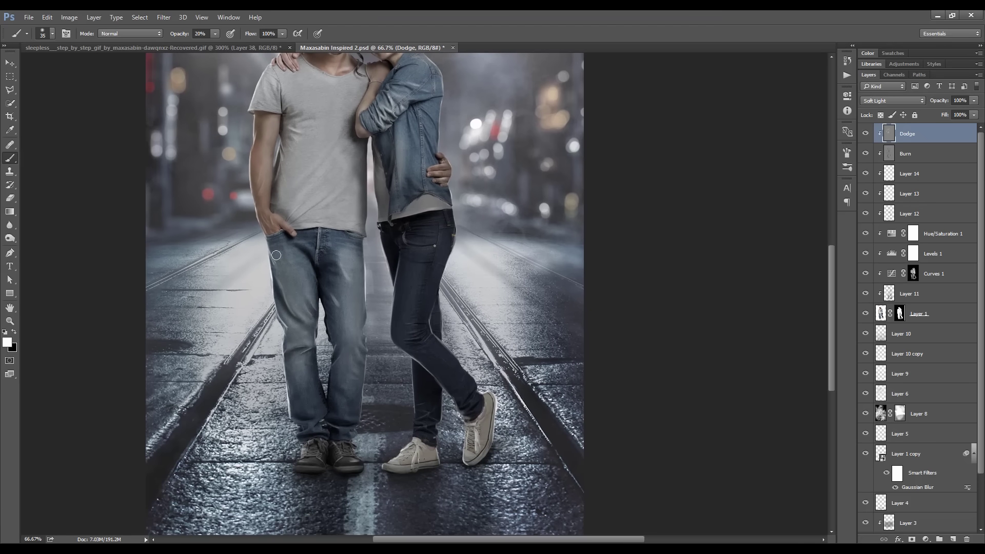
pyautogui.press('[')
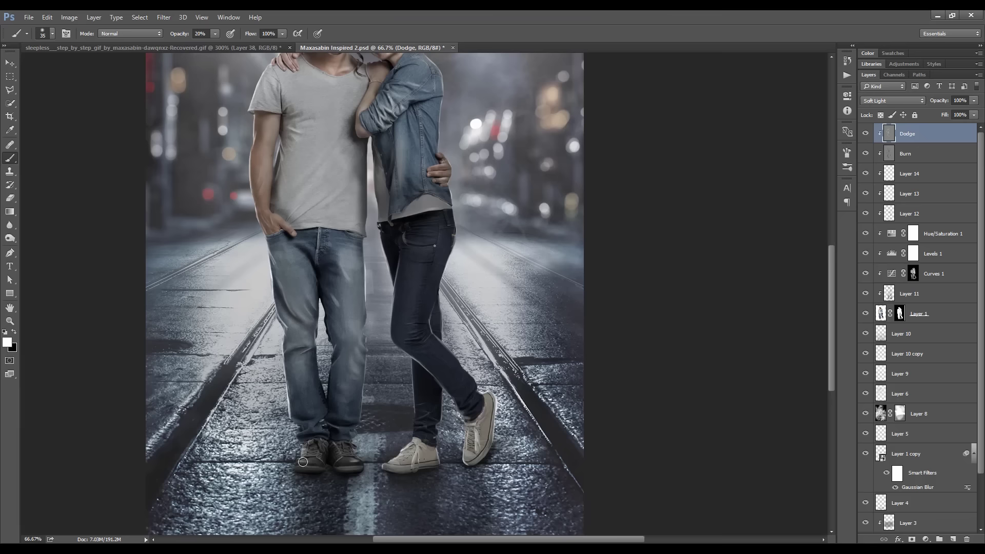
pyautogui.hotkey('ctrl', '+')
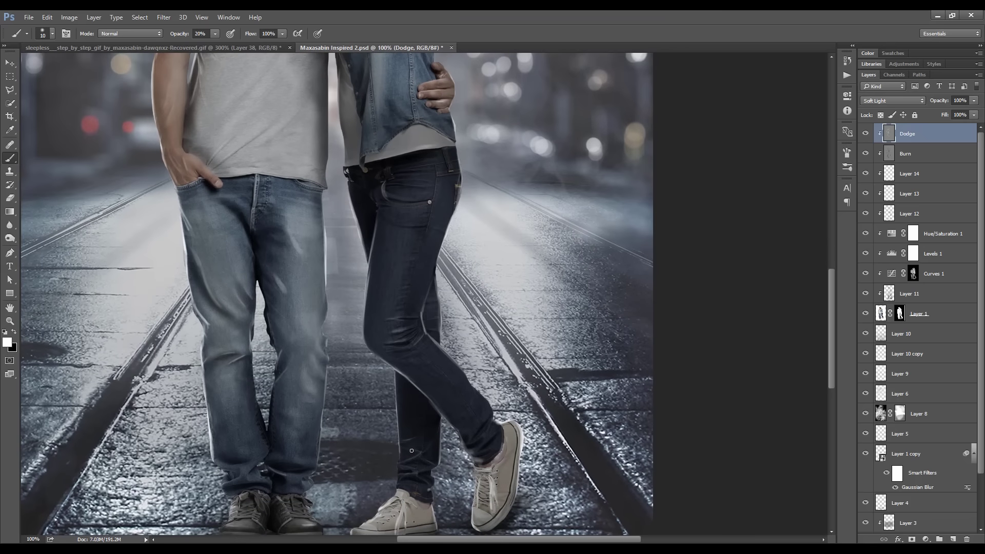
pyautogui.scroll(-3, 498, 423)
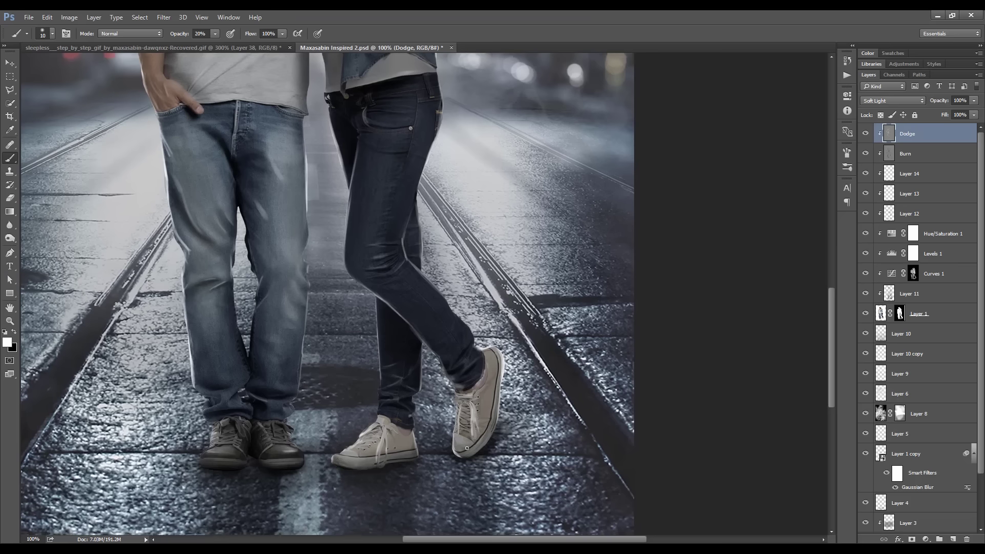
pyautogui.moveTo(488, 415); pyautogui.dragTo(488, 424)
pyautogui.moveTo(483, 372); pyautogui.dragTo(468, 354)
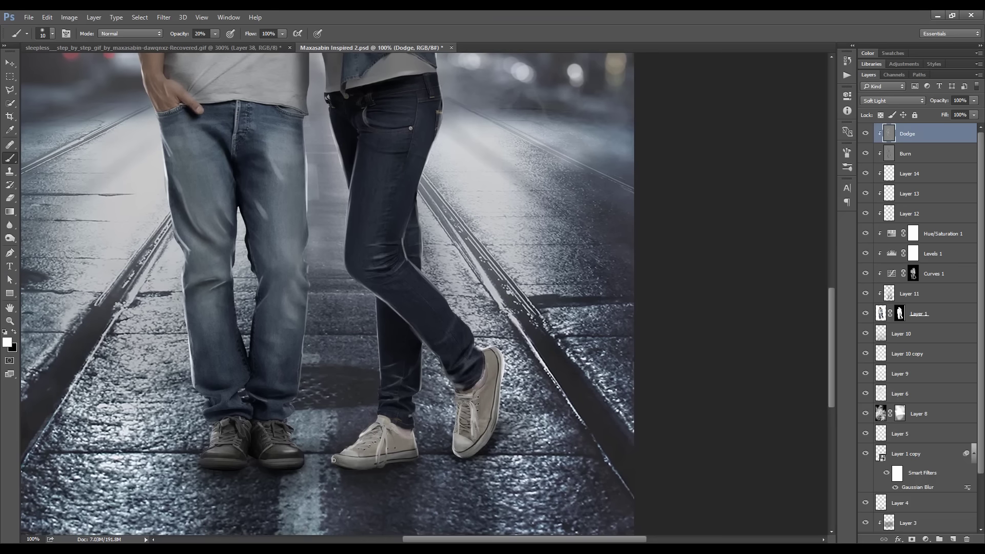
# Brighten the edge of the woman's white shirt
pyautogui.scroll(5, 311, 241)
pyautogui.scroll(3, 381, 242)
pyautogui.scroll(3, 393, 302)
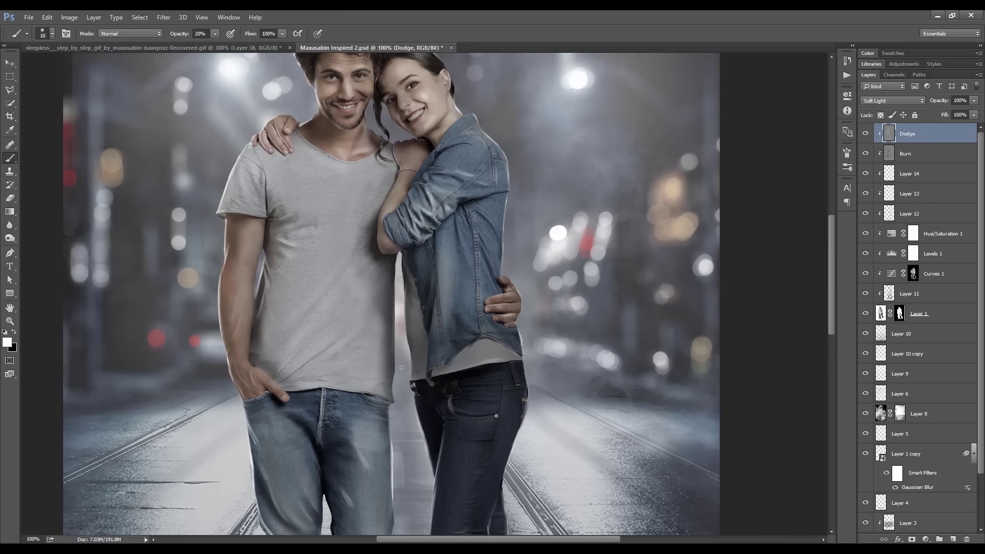
pyautogui.moveTo(399, 281); pyautogui.dragTo(398, 271)
# Select Layer 11 and drag it with the Move tool
pyautogui.click(892, 293)
pyautogui.press('v')
pyautogui.moveTo(344, 289); pyautogui.dragTo(367, 377)
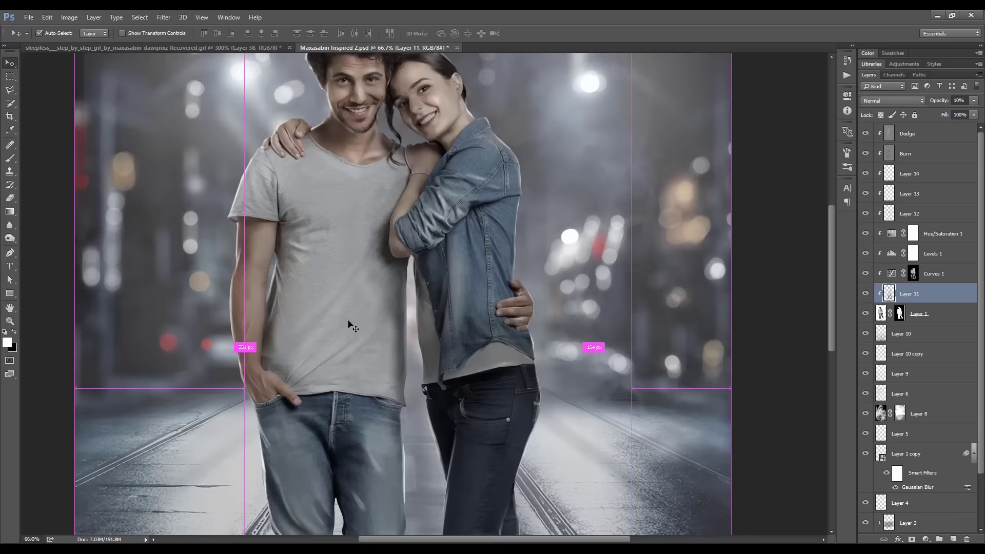
pyautogui.hotkey('ctrl', '-')
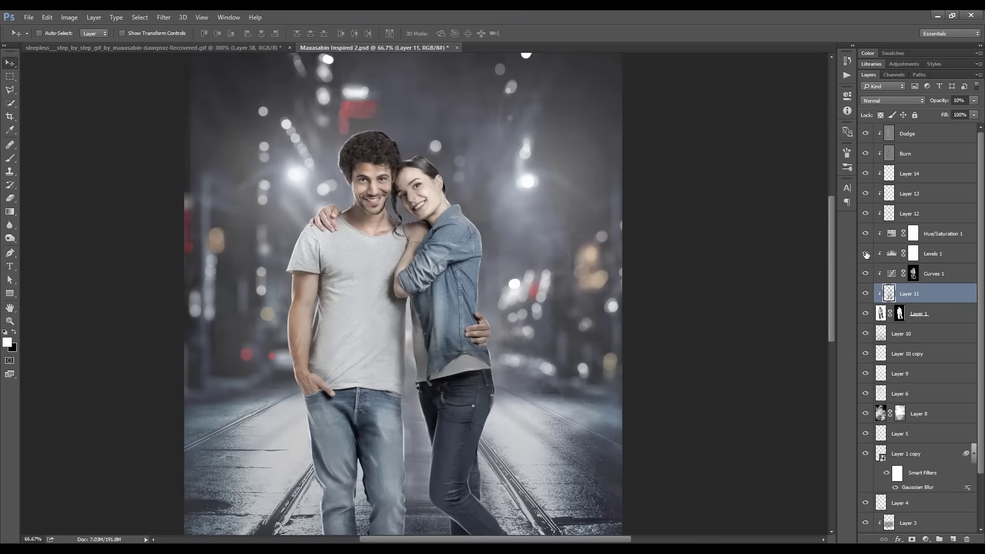
# Paint black on the Levels 1 mask to hold the brightening off the shirts, and save
pyautogui.click(890, 254)
pyautogui.press('b')
pyautogui.press('x')
pyautogui.hotkey('ctrl', 's')
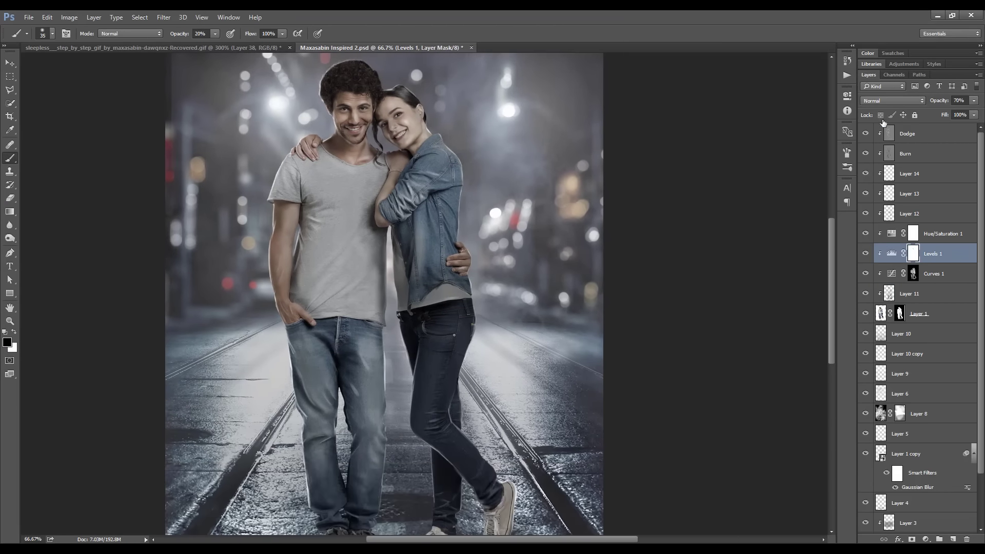
pyautogui.moveTo(359, 272); pyautogui.dragTo(362, 369)
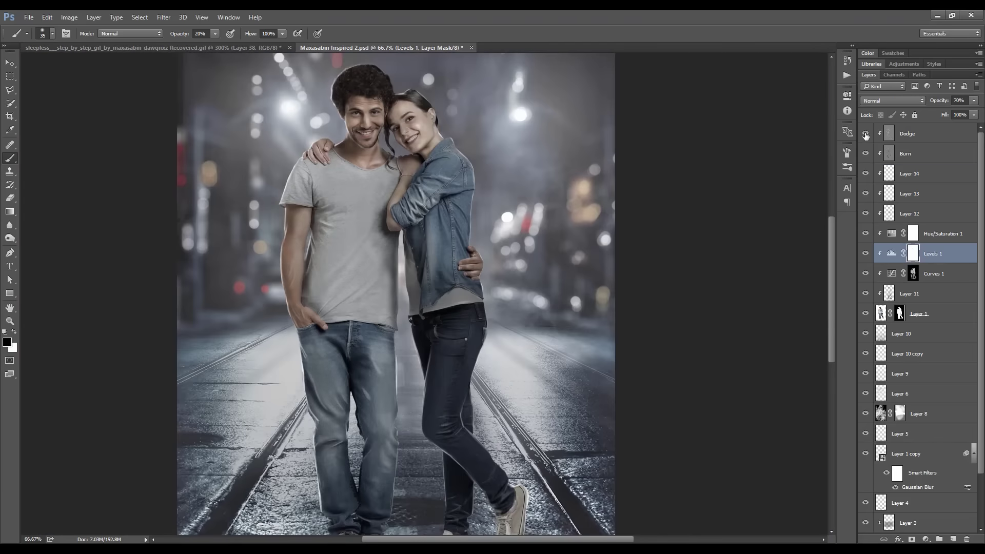
# Group the Dodge and Burn layers, then ungroup them again
pyautogui.click(872, 134)
pyautogui.keyDown('shift'); pyautogui.click(872, 153); pyautogui.keyUp('shift')
pyautogui.hotkey('ctrl', 'g')
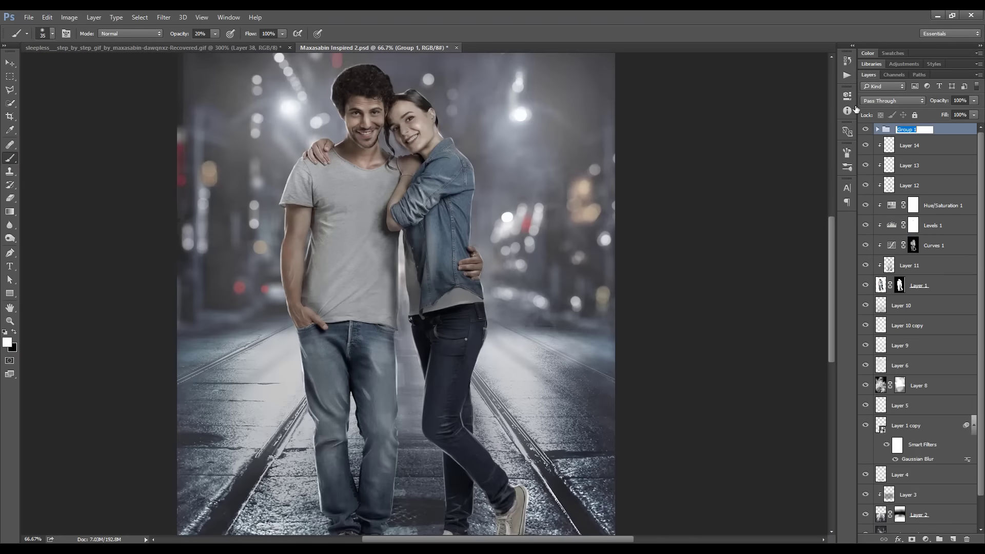
pyautogui.press('Return')
pyautogui.hotkey('ctrl', 'shift', 'g')
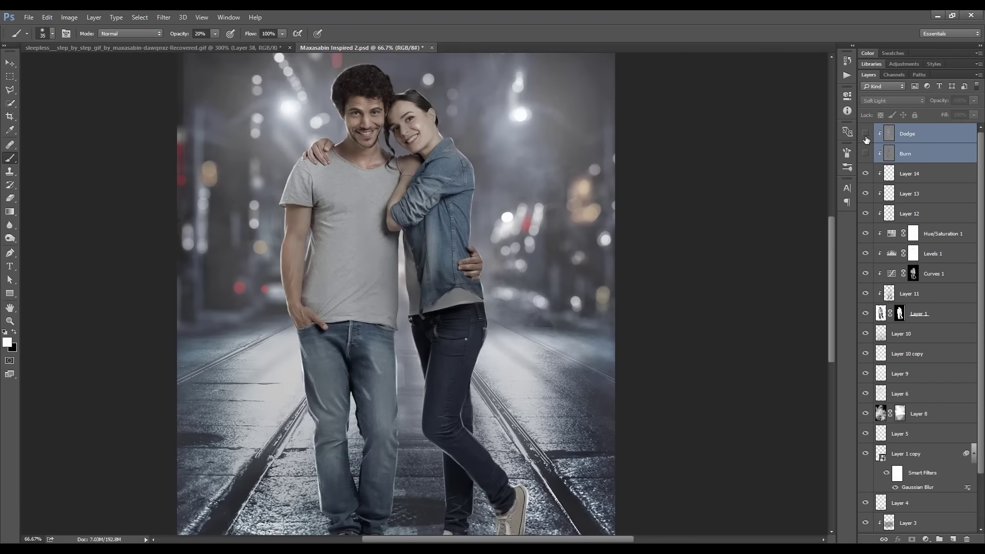
pyautogui.hotkey('ctrl', '1')
pyautogui.hotkey('ctrl', '-')
pyautogui.hotkey('ctrl', ',')
pyautogui.hotkey('ctrl', '-')
pyautogui.hotkey('ctrl', '-')
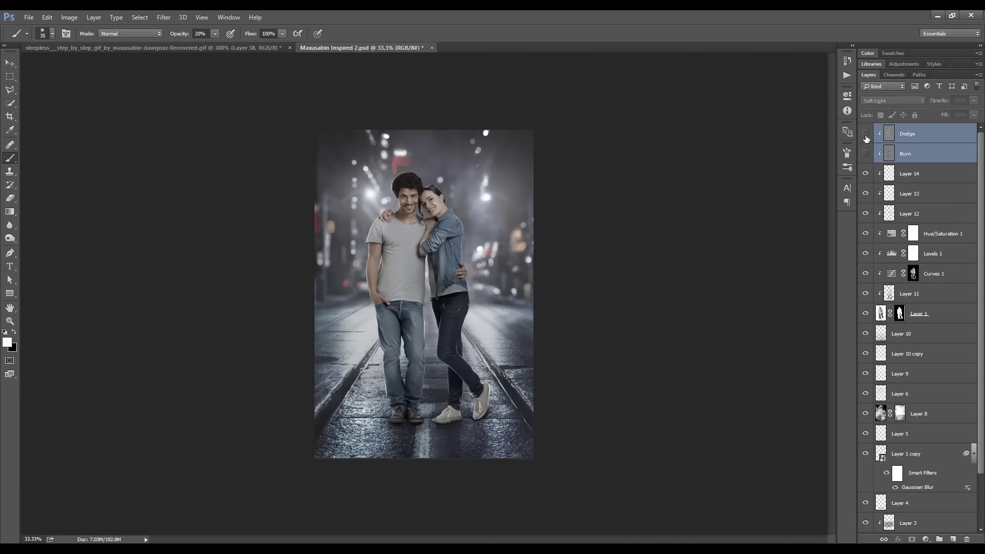
pyautogui.hotkey('ctrl', '+')
pyautogui.hotkey('ctrl', '+')
# Add a layer mask to Layer 1 copy and set up a black brush
pyautogui.press('v')
pyautogui.keyDown('ctrl'); pyautogui.click(513, 462); pyautogui.keyUp('ctrl')
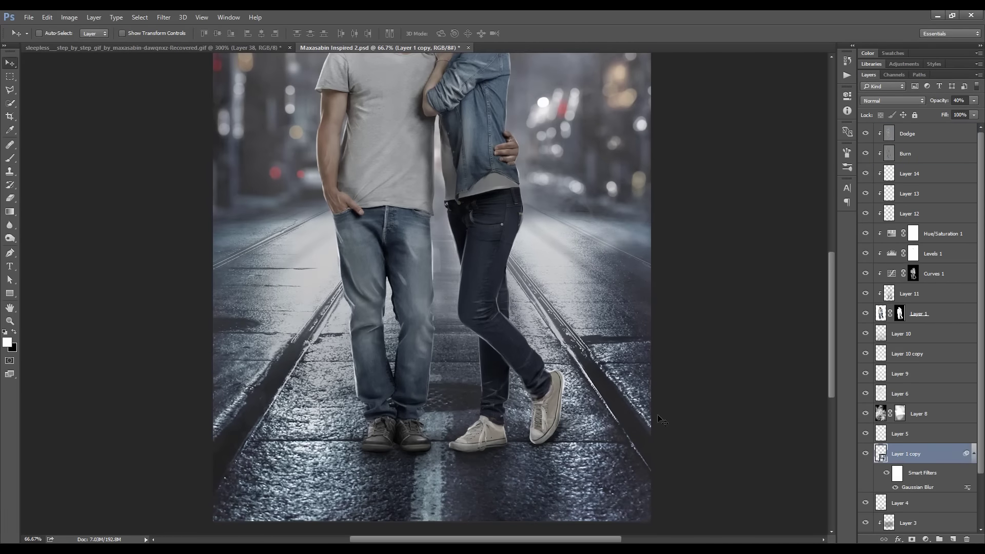
pyautogui.click(912, 539)
pyautogui.press('b')
pyautogui.press('x')
pyautogui.rightClick(379, 510)
pyautogui.press('Return')
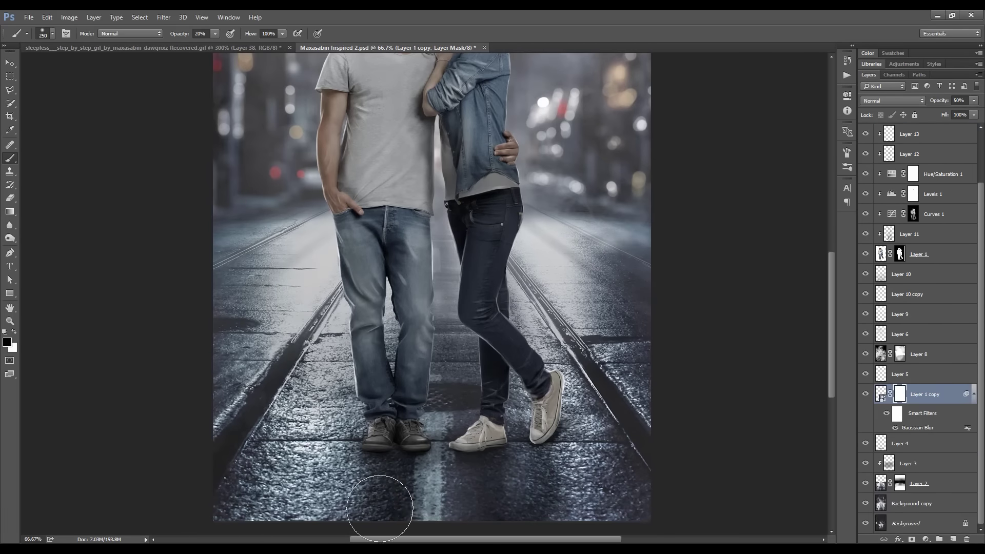
pyautogui.hotkey('ctrl', '-')
pyautogui.hotkey('ctrl', '-')
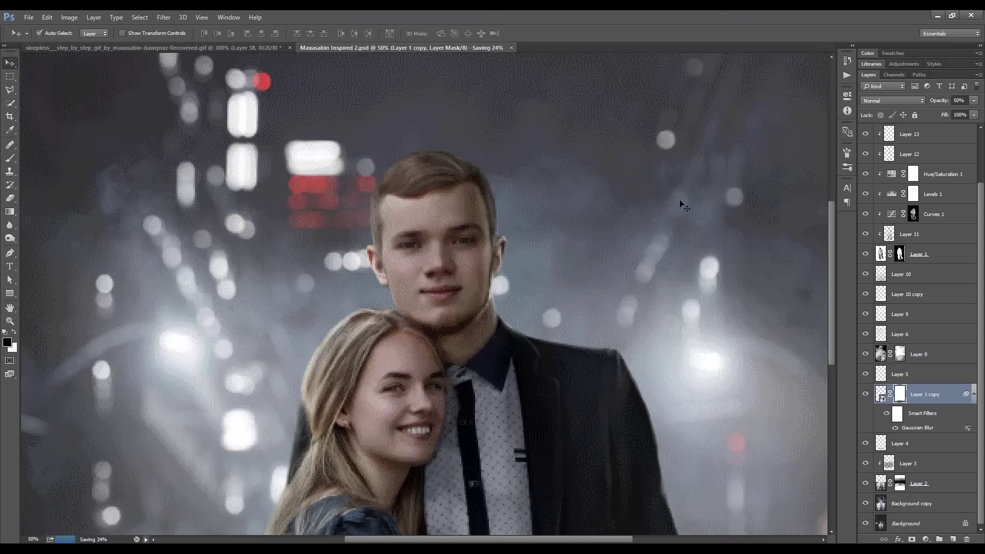
pyautogui.hotkey('ctrl', '-')
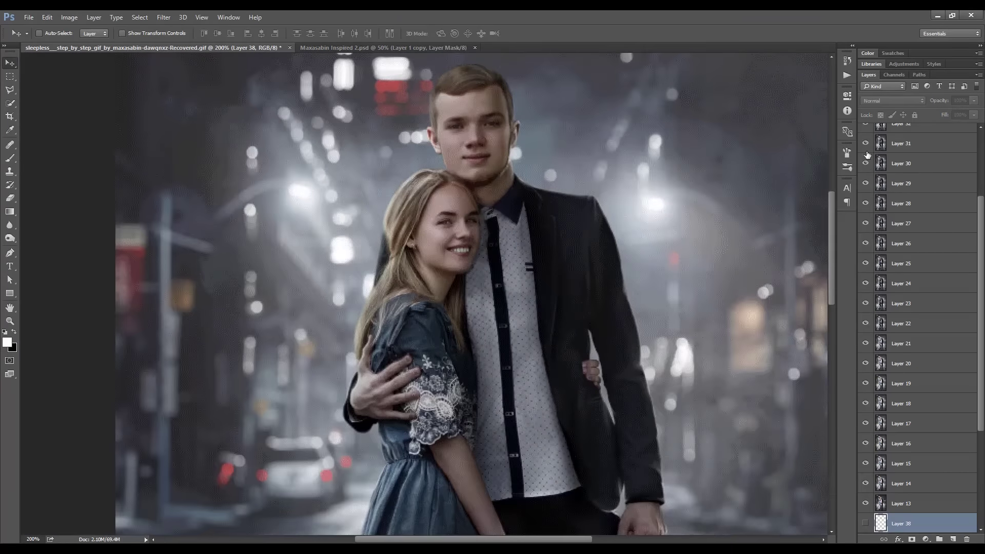
pyautogui.scroll(2, 869, 212)
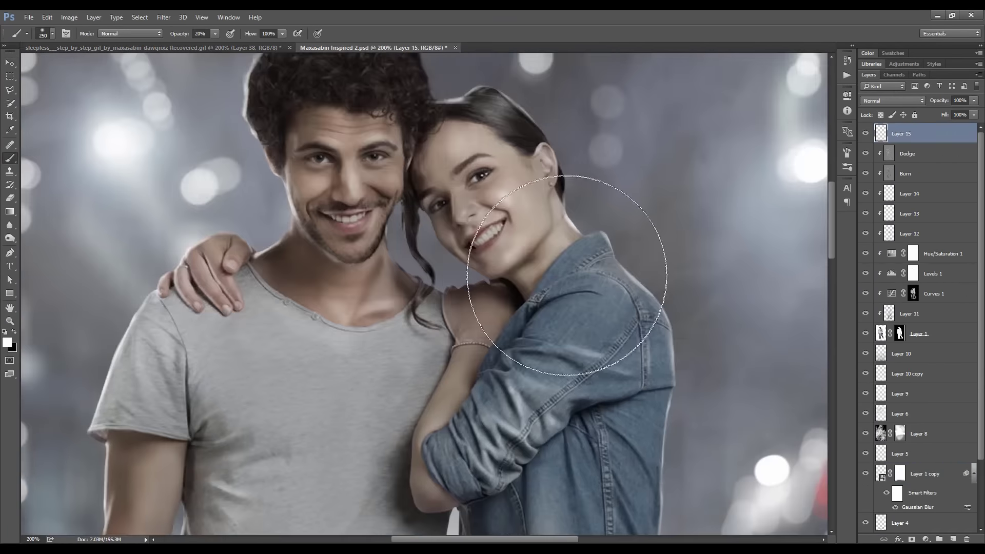
# With a 4 px brush, paint thin light strands along the woman's hair edges
pyautogui.rightClick(589, 247)
pyautogui.doubleClick(635, 388)
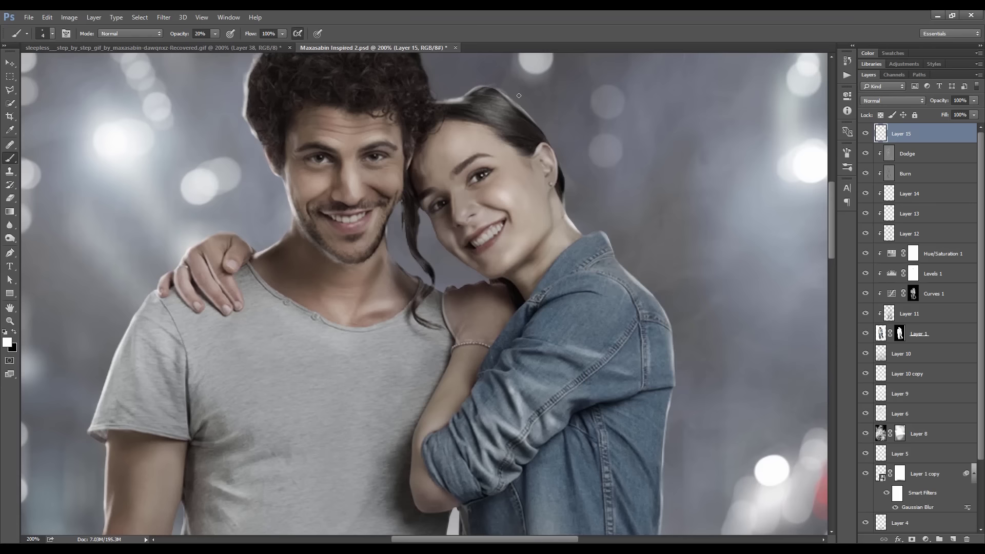
pyautogui.moveTo(521, 112)
pyautogui.mouseDown()
pyautogui.moveTo(550, 144)
pyautogui.moveTo(567, 203)
pyautogui.mouseUp()
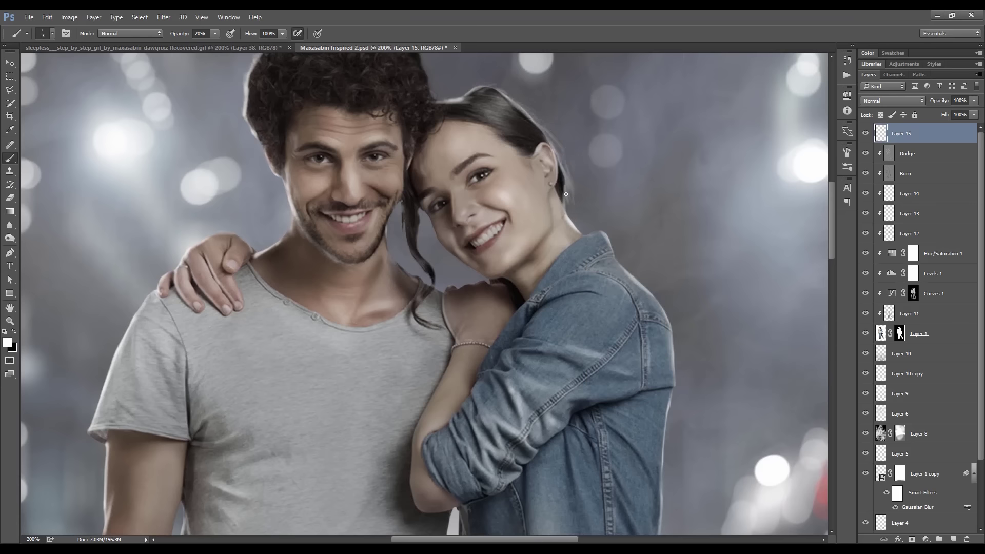
pyautogui.scroll(-5, 463, 169)
pyautogui.scroll(6, 405, 278)
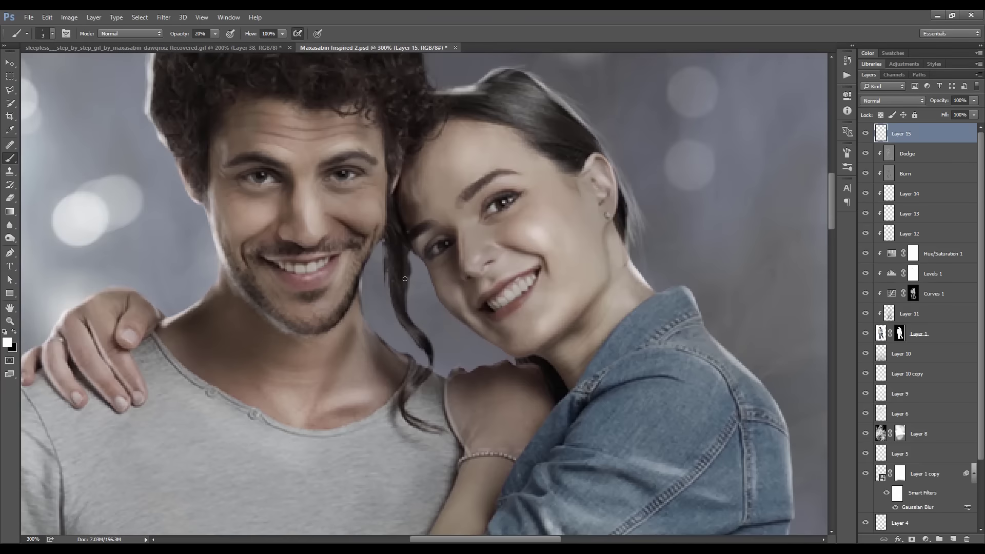
pyautogui.moveTo(405, 282); pyautogui.dragTo(431, 366)
pyautogui.moveTo(390, 334)
pyautogui.mouseDown()
pyautogui.moveTo(415, 260)
pyautogui.moveTo(411, 306)
pyautogui.mouseUp()
pyautogui.moveTo(414, 262); pyautogui.dragTo(426, 344)
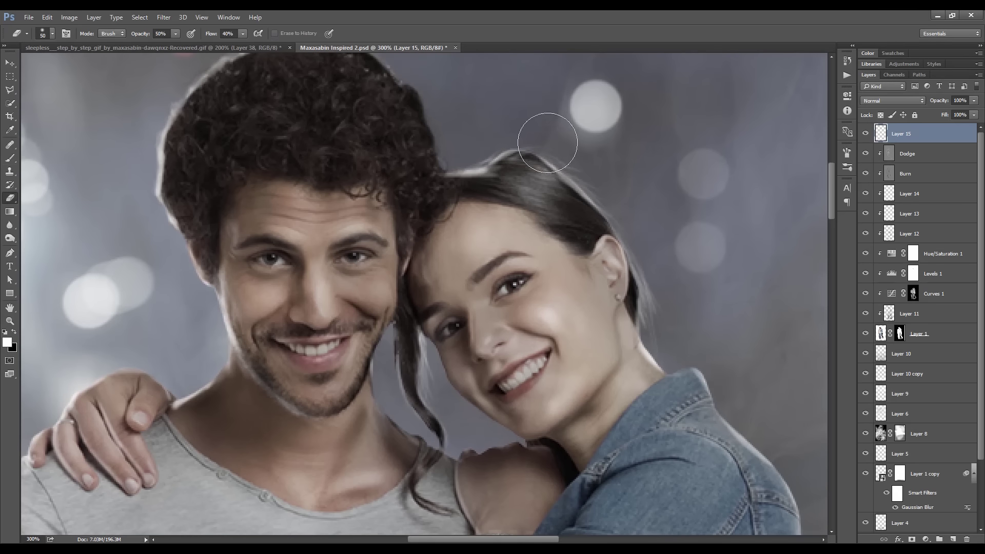
# Paint a light rim of strands along the man's hair sides and top
pyautogui.moveTo(155, 195); pyautogui.dragTo(215, 271)
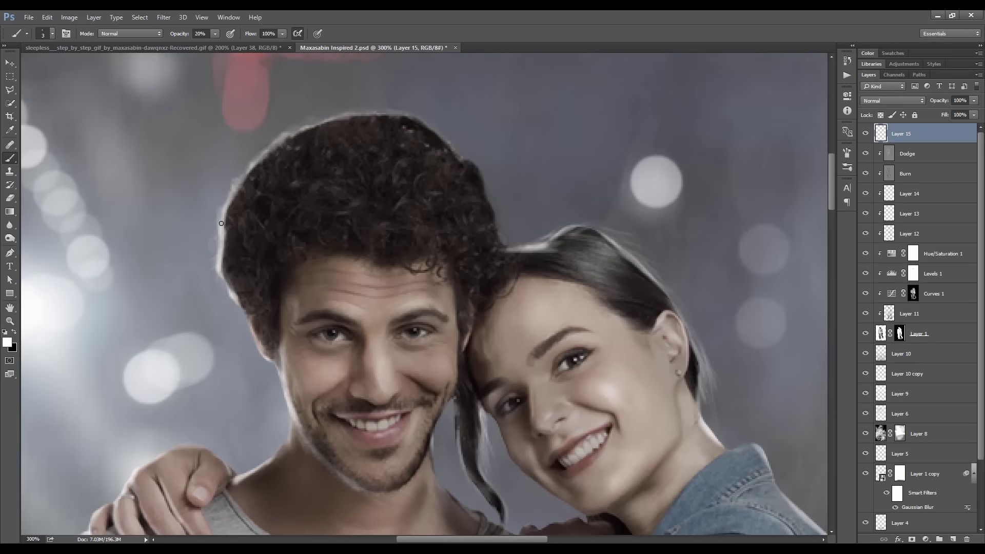
pyautogui.moveTo(221, 223)
pyautogui.mouseDown()
pyautogui.moveTo(226, 288)
pyautogui.moveTo(229, 190)
pyautogui.moveTo(297, 134)
pyautogui.mouseUp()
pyautogui.moveTo(504, 229); pyautogui.dragTo(480, 175)
pyautogui.moveTo(344, 111)
pyautogui.mouseDown()
pyautogui.moveTo(443, 131)
pyautogui.moveTo(491, 159)
pyautogui.mouseUp()
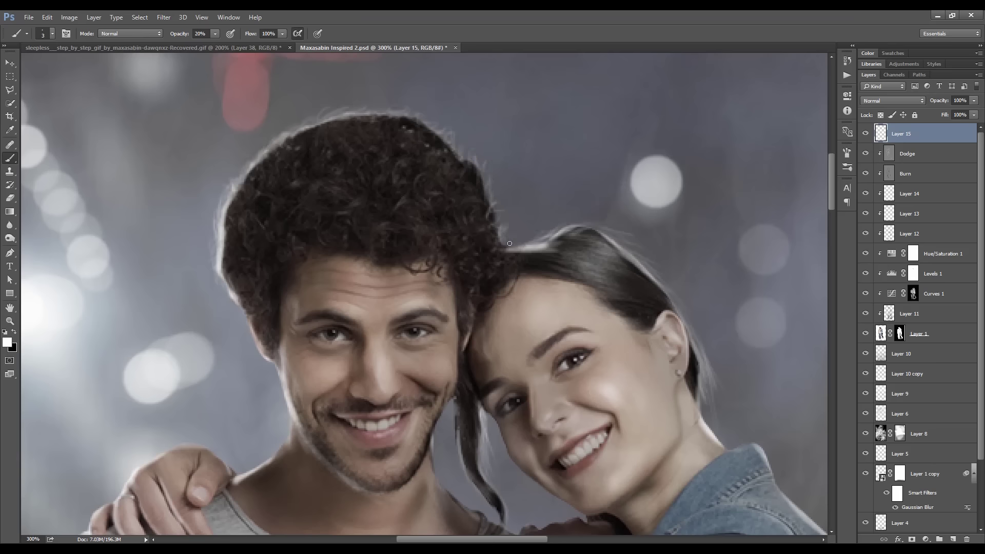
pyautogui.hotkey('ctrl', '1')
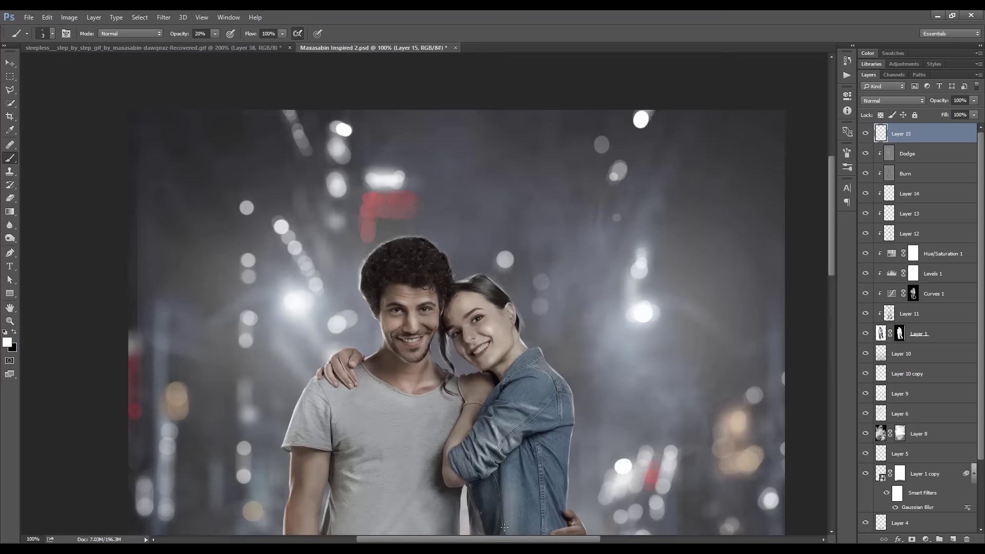
# On the Dodge layer, brighten the man's cheek edge with a 10 px brush
pyautogui.hotkey('ctrl', '+')
pyautogui.hotkey('alt', '[')
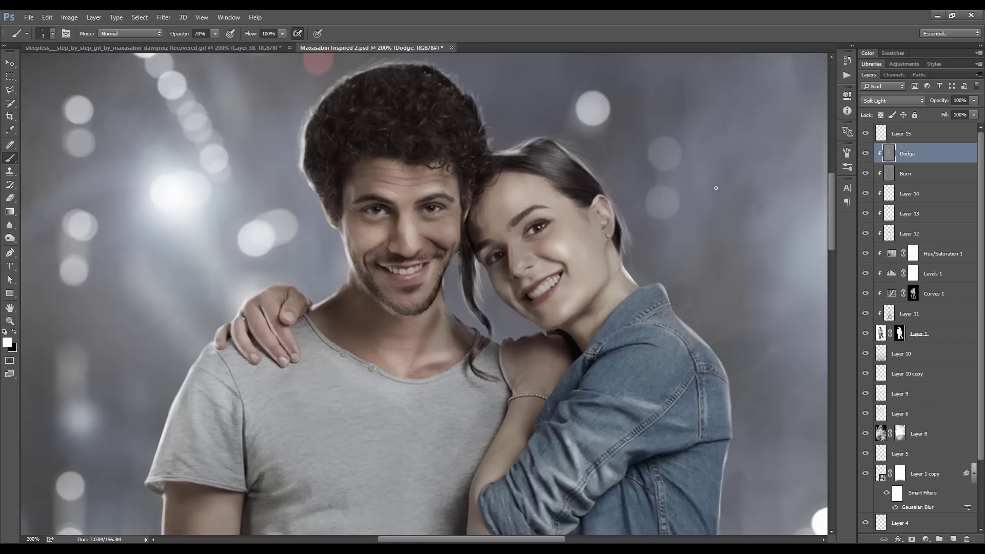
pyautogui.rightClick(402, 255)
pyautogui.click(463, 378)
pyautogui.doubleClick(415, 394)
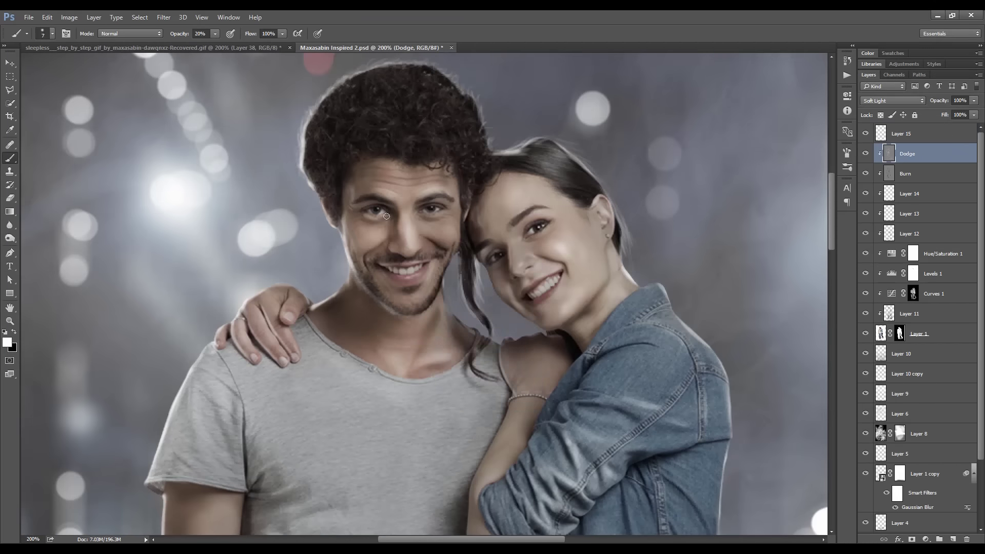
pyautogui.moveTo(447, 226); pyautogui.dragTo(456, 248)
# Brighten the man's beard along his jaw, then make the Burn layer active
pyautogui.press(']')
pyautogui.press(']')
pyautogui.press(']')
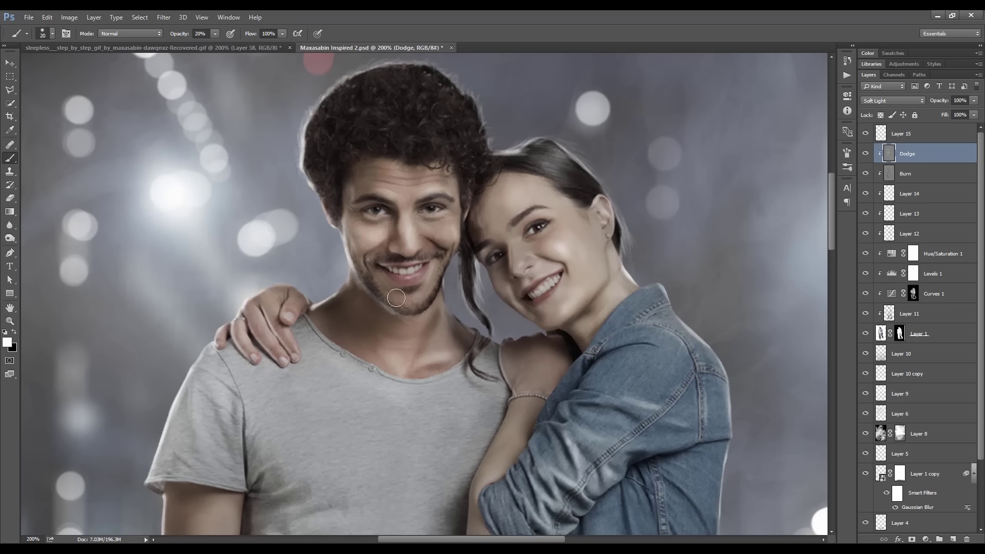
pyautogui.press('[')
pyautogui.press('[')
pyautogui.press('[')
pyautogui.moveTo(362, 271); pyautogui.dragTo(413, 295)
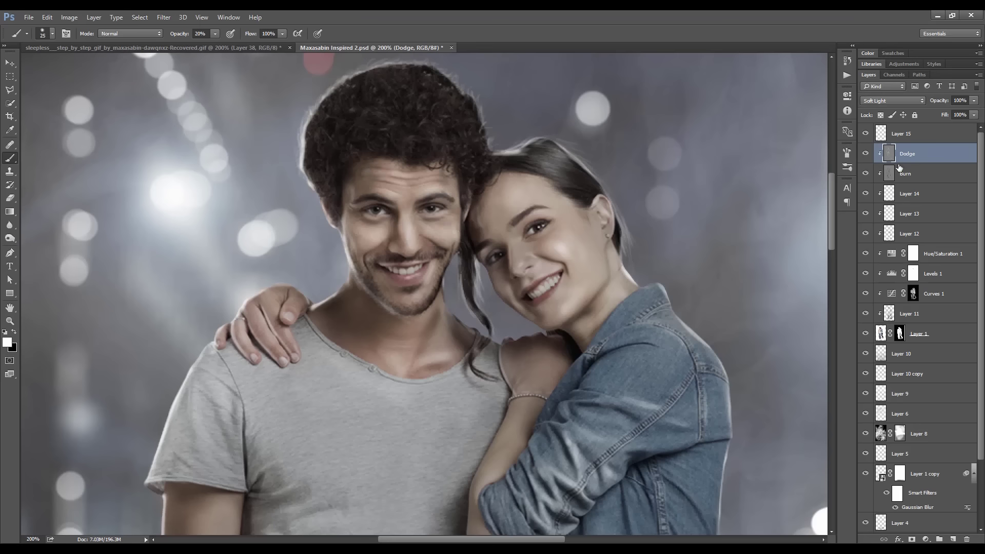
pyautogui.hotkey('alt', '[')
pyautogui.press('e')
pyautogui.press('b')
pyautogui.click(7, 342)
# Open and close the foreground Color Picker and colour libraries, then fit the image
pyautogui.click(293, 216)
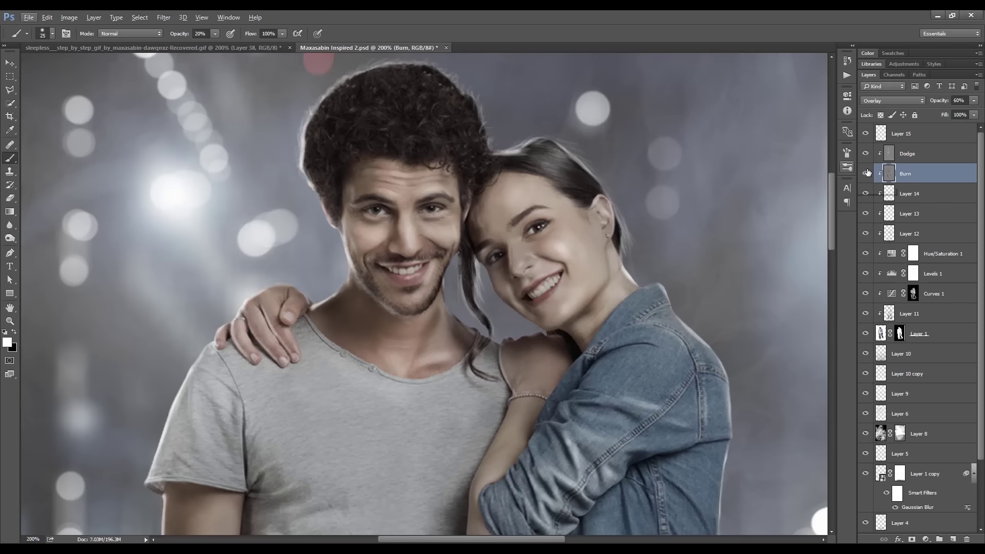
pyautogui.click(7, 342)
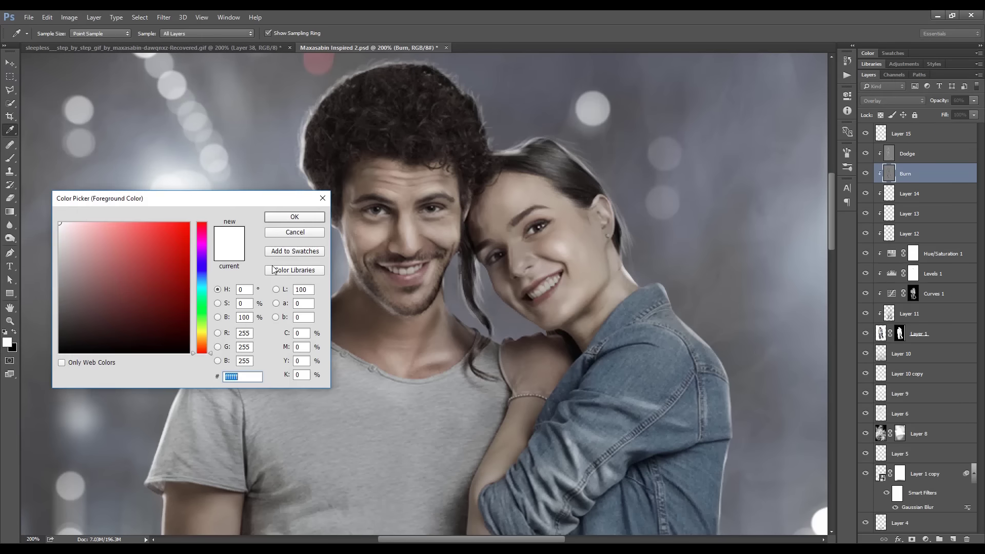
pyautogui.click(273, 270)
pyautogui.click(276, 238)
pyautogui.hotkey('ctrl', '0')
pyautogui.press('v')
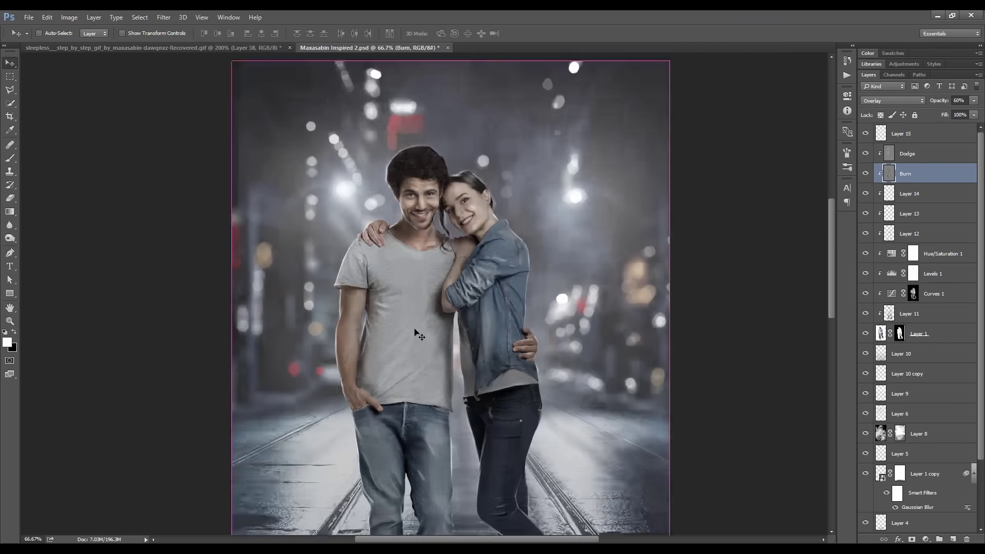
pyautogui.press('e')
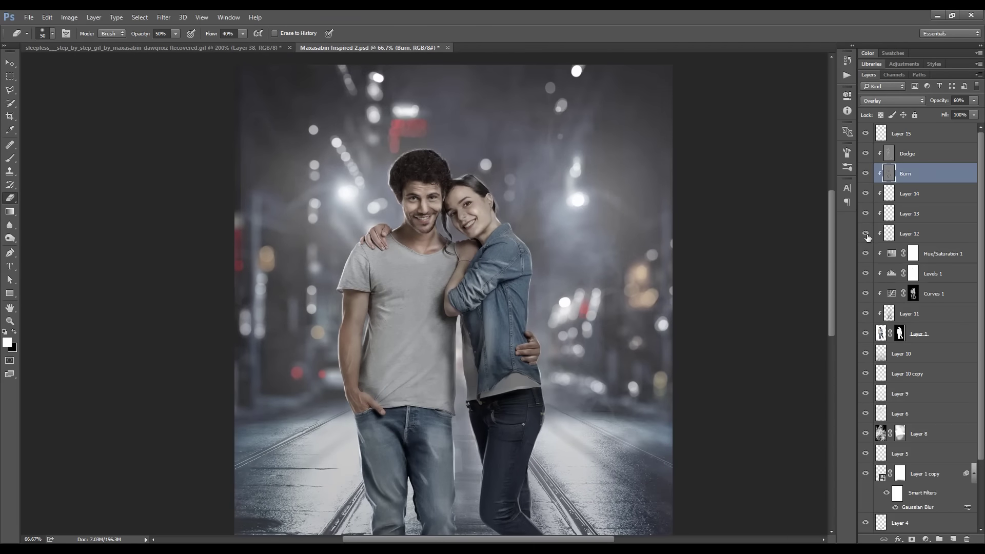
# Toggle Layer 12 visibility, then brush white along the shirt edge on the Dodge layer
pyautogui.click(866, 234)
pyautogui.click(909, 233)
pyautogui.press(']')
pyautogui.press(']')
pyautogui.press(']')
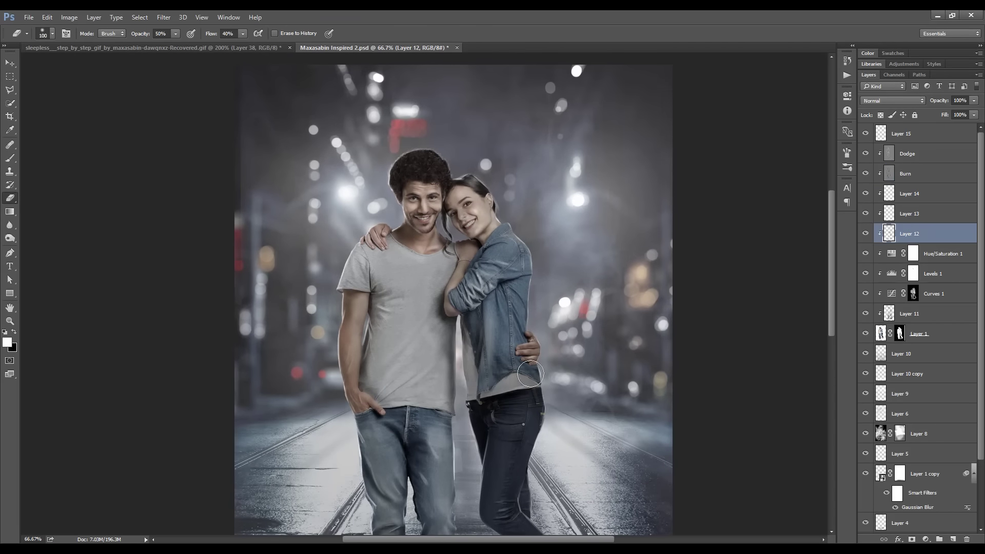
pyautogui.hotkey('ctrl', '1')
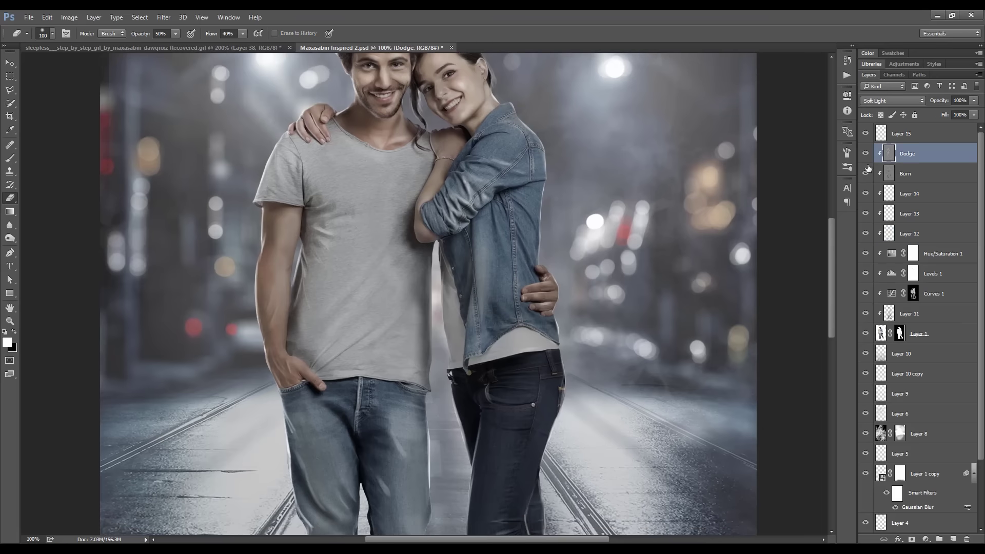
pyautogui.press('b')
pyautogui.moveTo(477, 241)
pyautogui.mouseDown()
pyautogui.moveTo(470, 328)
pyautogui.moveTo(504, 206)
pyautogui.moveTo(533, 262)
pyautogui.mouseUp()
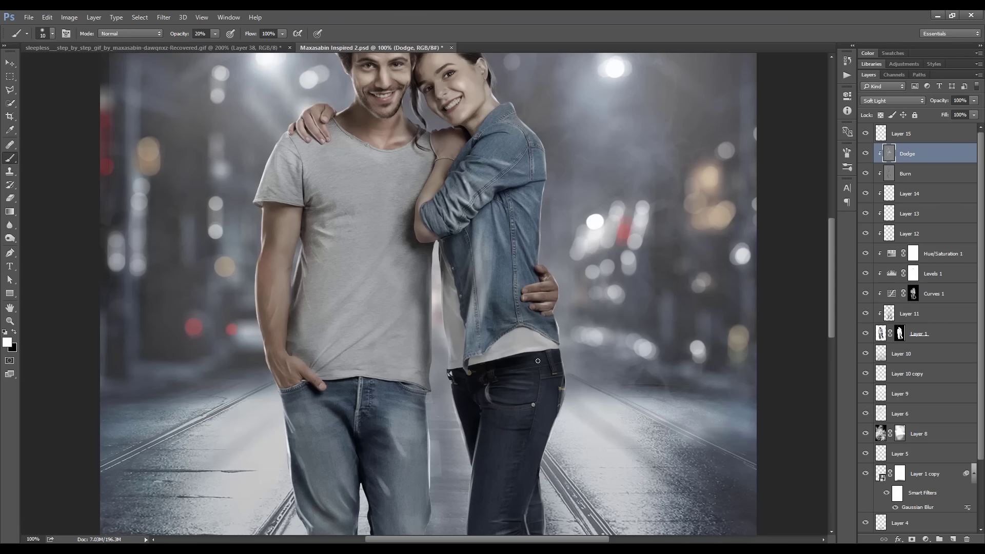
# Paint one more touch-up stroke on the clothing and save the composite
pyautogui.moveTo(487, 399); pyautogui.dragTo(457, 356)
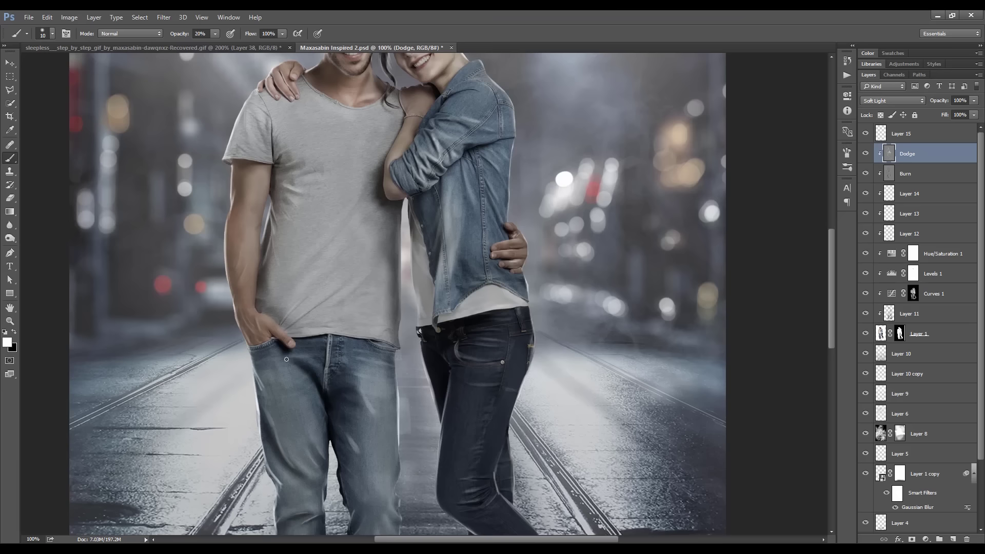
pyautogui.hotkey('ctrl', '-')
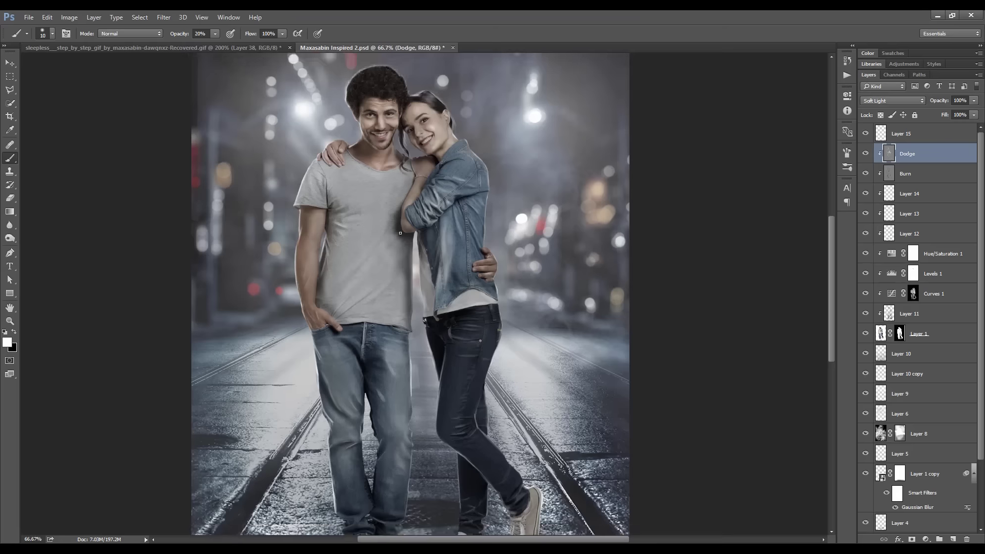
pyautogui.hotkey('ctrl', 's')
pyautogui.press('v')
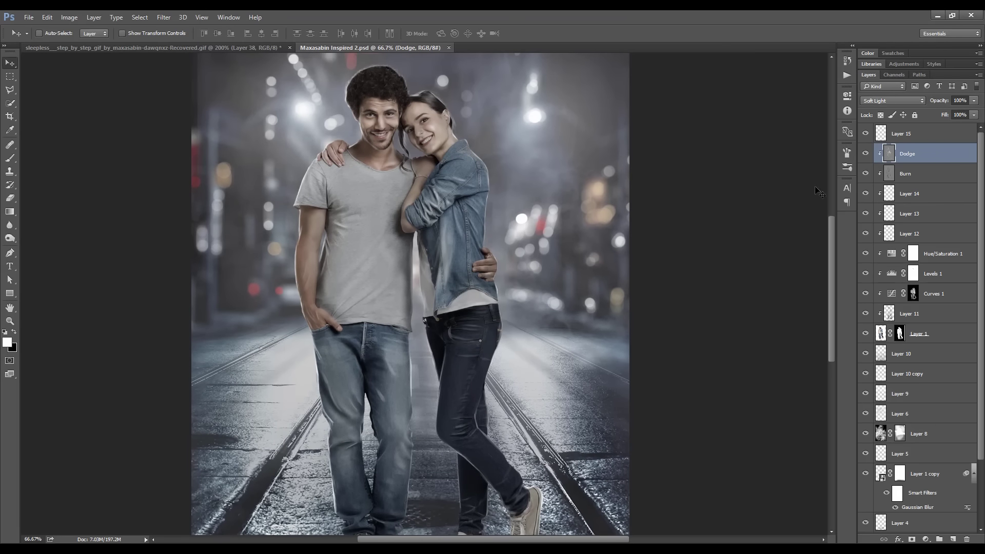
# Select the Burn layer and inspect the faces and clothing up close with the Eraser
pyautogui.click(905, 173)
pyautogui.hotkey('ctrl', '+')
pyautogui.hotkey('ctrl', '+')
pyautogui.hotkey('ctrl', '+')
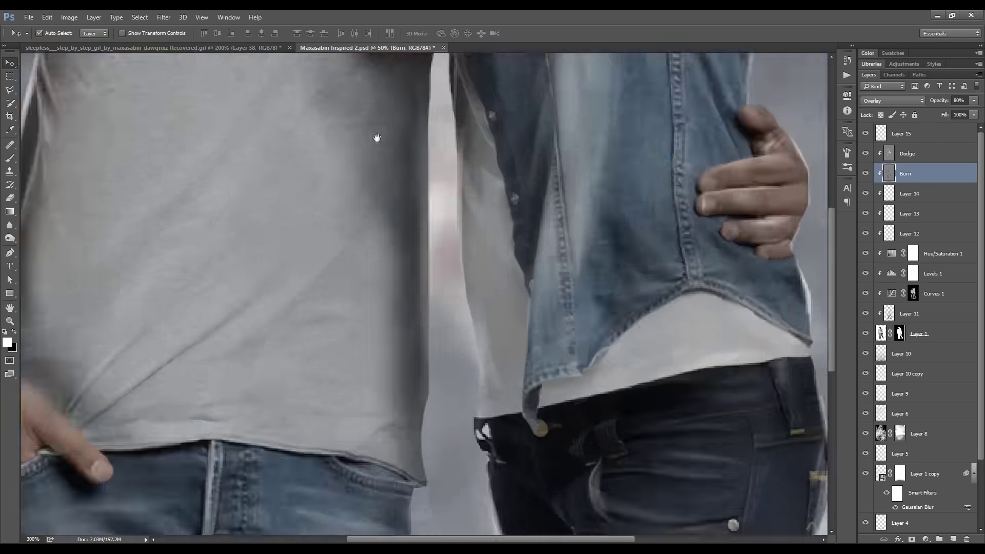
pyautogui.hotkey('ctrl', '-')
pyautogui.press('e')
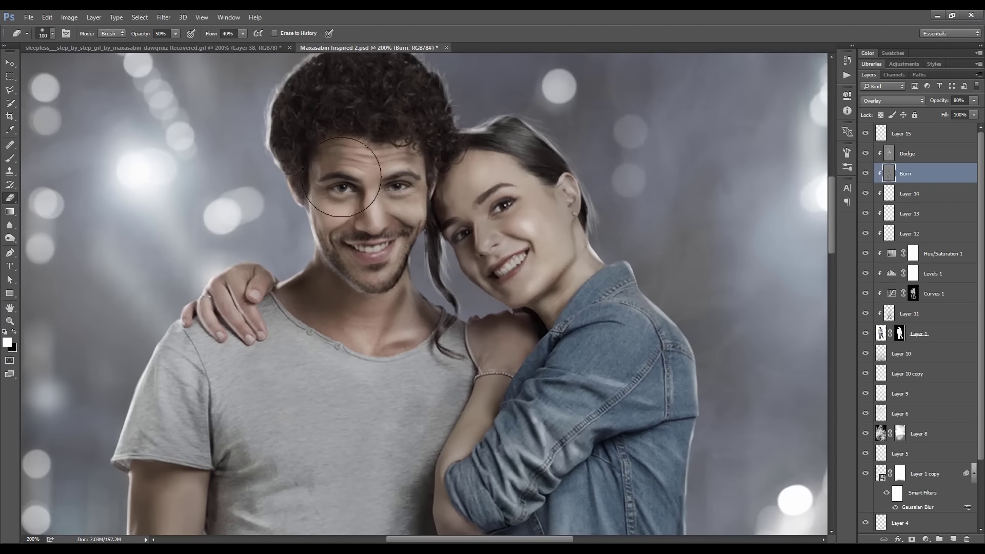
pyautogui.scroll(-2, 359, 287)
pyautogui.scroll(-4, 369, 267)
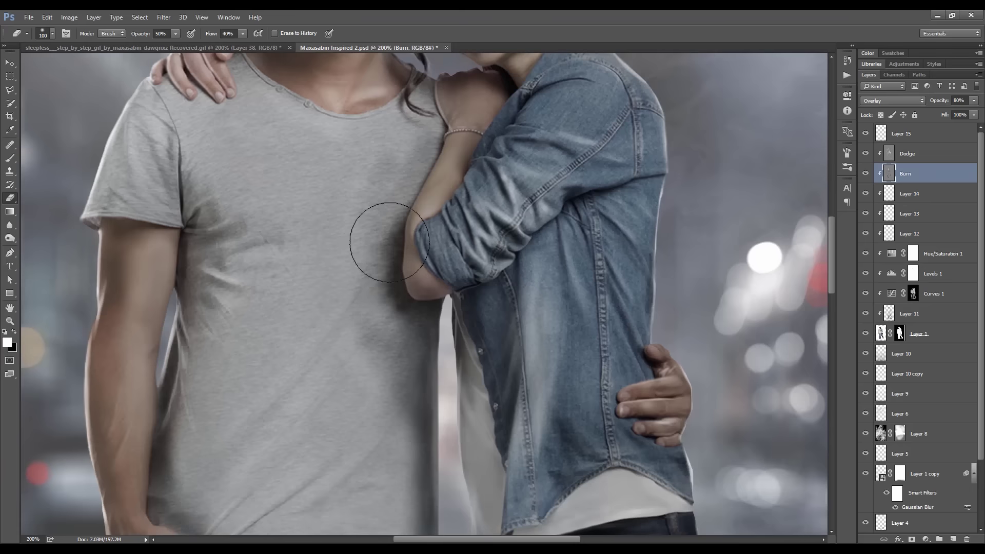
pyautogui.scroll(-2, 389, 359)
pyautogui.hotkey('ctrl', '-')
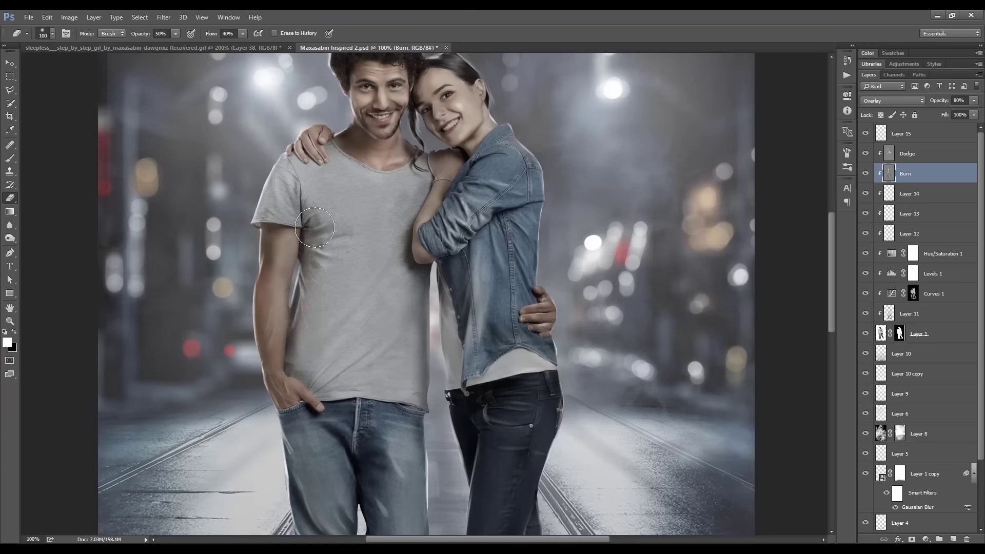
pyautogui.hotkey('ctrl', '-')
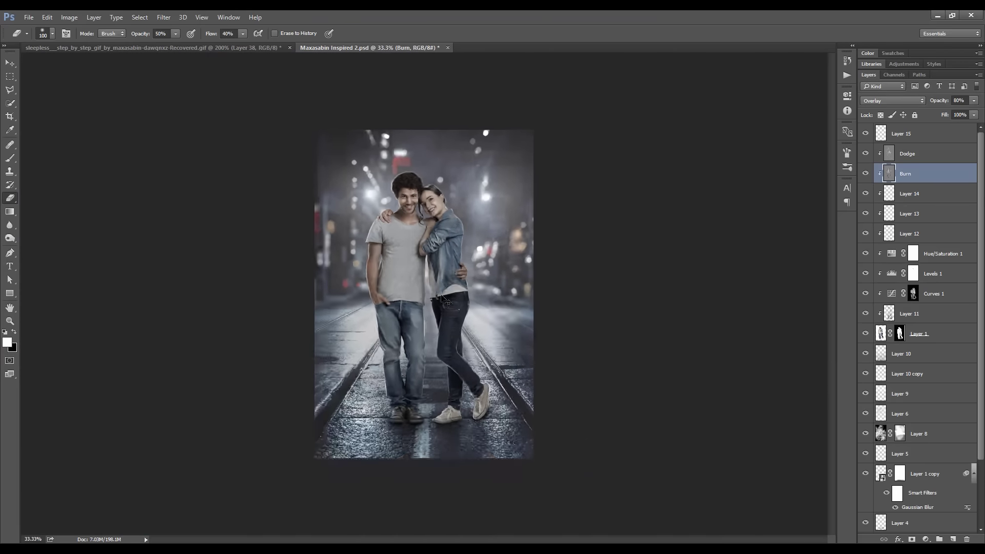
# Above Layer 15, add a Brightness/Contrast layer with Contrast -23 and Use Legacy
pyautogui.click(892, 135)
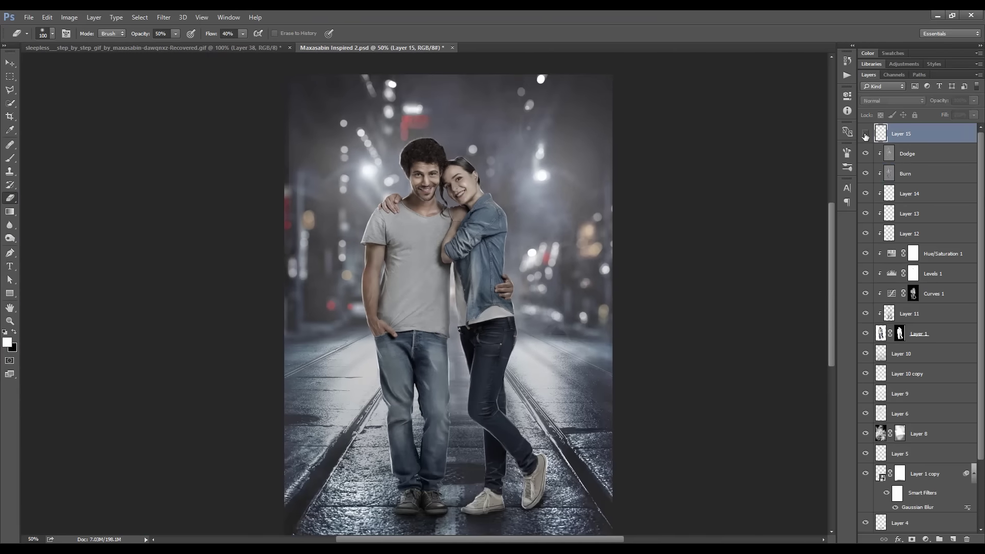
pyautogui.hotkey('ctrl', '+')
pyautogui.click(926, 539)
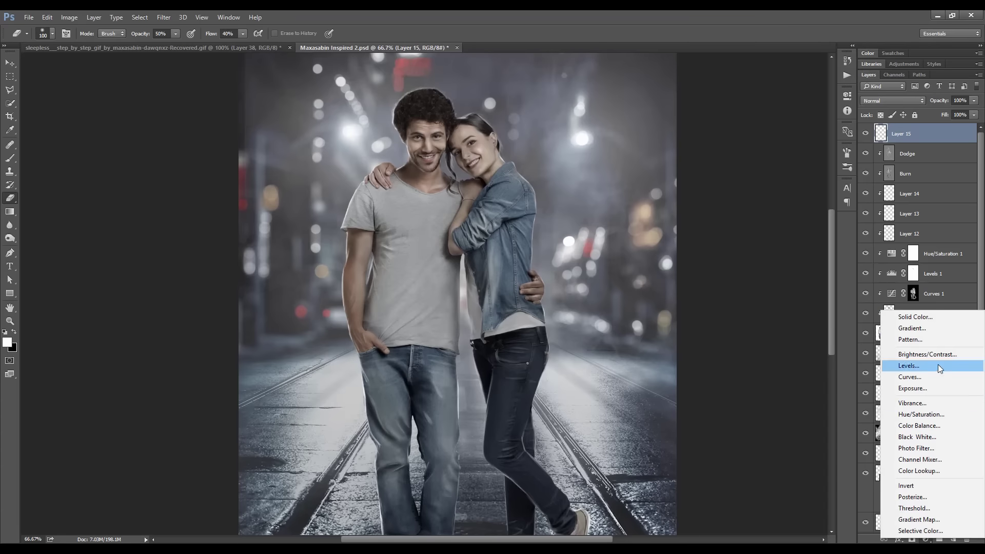
pyautogui.click(938, 352)
pyautogui.moveTo(737, 164)
pyautogui.mouseDown()
pyautogui.moveTo(783, 177)
pyautogui.moveTo(765, 154)
pyautogui.moveTo(763, 177)
pyautogui.mouseUp()
pyautogui.click(698, 183)
pyautogui.hotkey('ctrl', '-')
# Add a Hue/Saturation adjustment layer
pyautogui.click(925, 539)
pyautogui.click(918, 413)
pyautogui.hotkey('ctrl', '+')
pyautogui.hotkey('ctrl', '-')
# Add a Selective Color layer adjusting the Blacks sliders, then a Curves layer on top
pyautogui.click(926, 539)
pyautogui.click(919, 526)
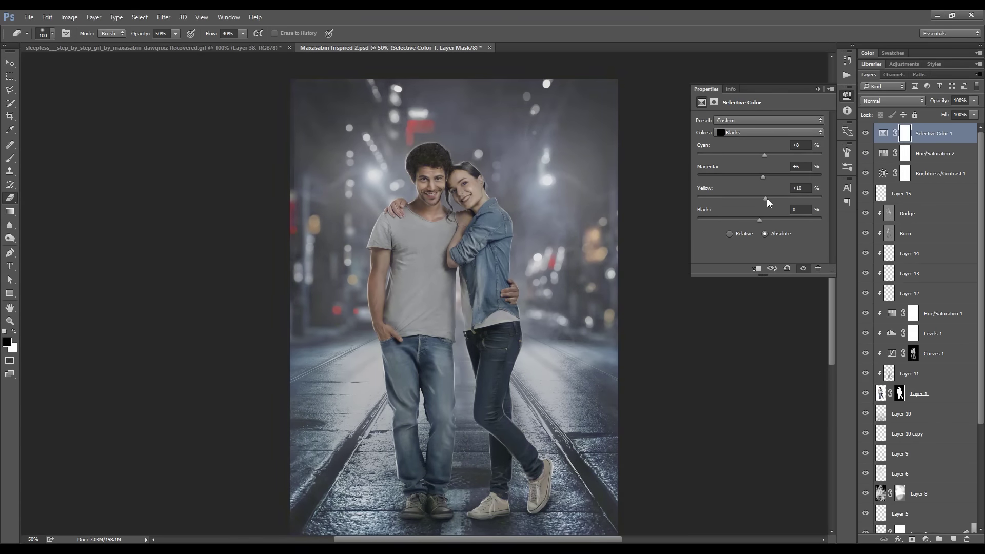
pyautogui.moveTo(762, 220); pyautogui.dragTo(754, 220)
pyautogui.moveTo(767, 177); pyautogui.dragTo(774, 178)
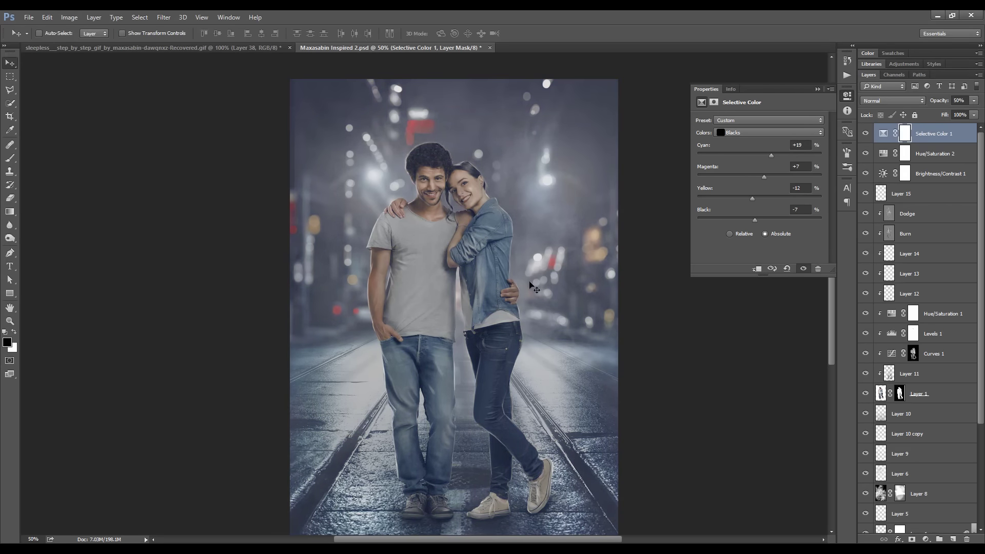
pyautogui.click(926, 539)
pyautogui.click(932, 377)
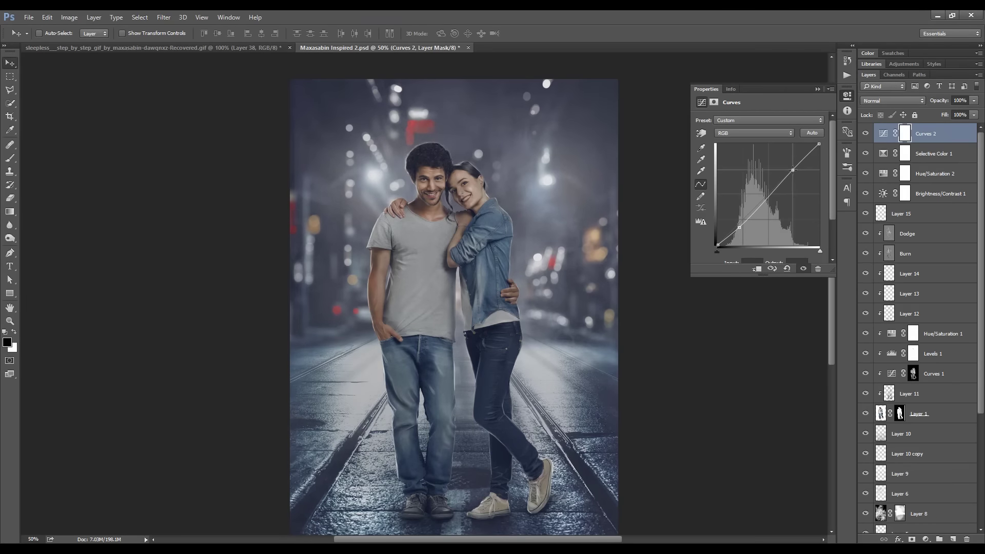
# Review the Selective Color and Hue/Saturation adjustments, then return to the top Curves 2 layer
pyautogui.hotkey('alt', '[')
pyautogui.hotkey('alt', ']')
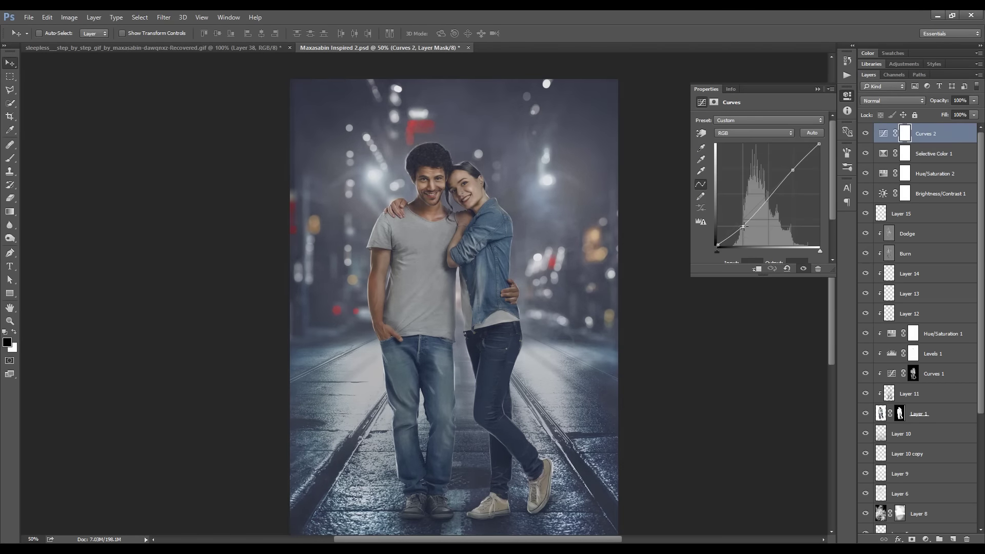
pyautogui.hotkey('alt', '[')
pyautogui.hotkey('alt', '[')
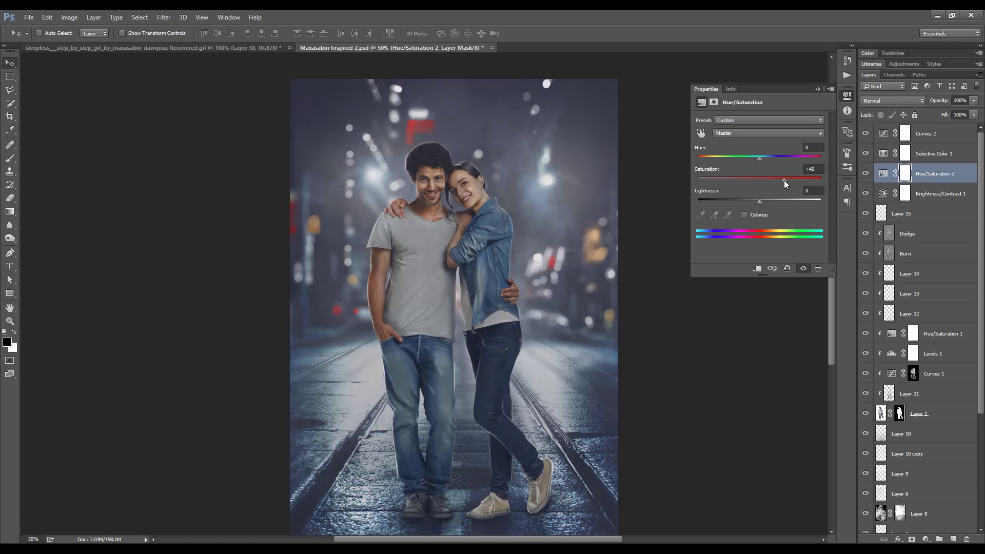
pyautogui.hotkey('alt', ']')
pyautogui.hotkey('alt', ']')
# In Curves 2, lift the blue channel's black point and nudge the RGB curve's shadow point
pyautogui.click(738, 133)
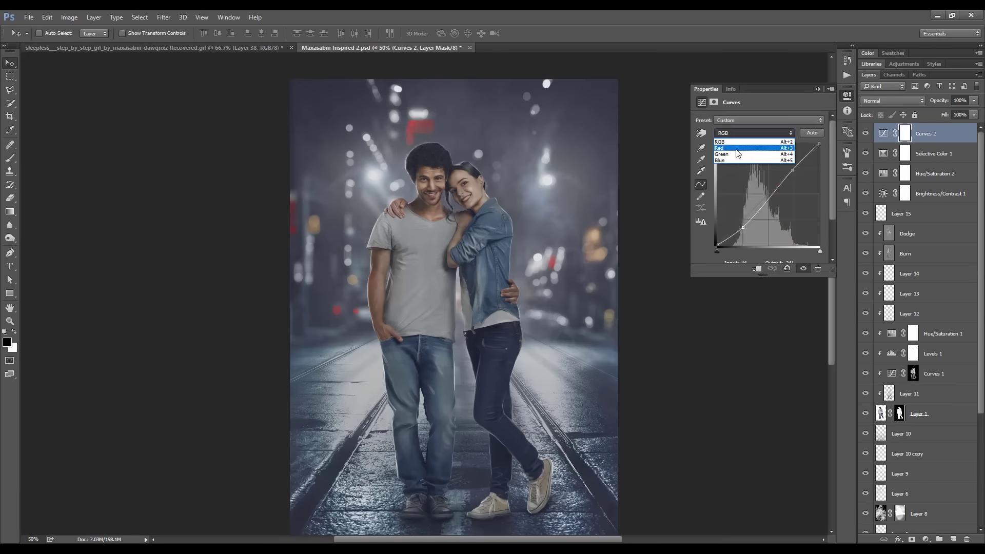
pyautogui.hotkey('alt', '3')
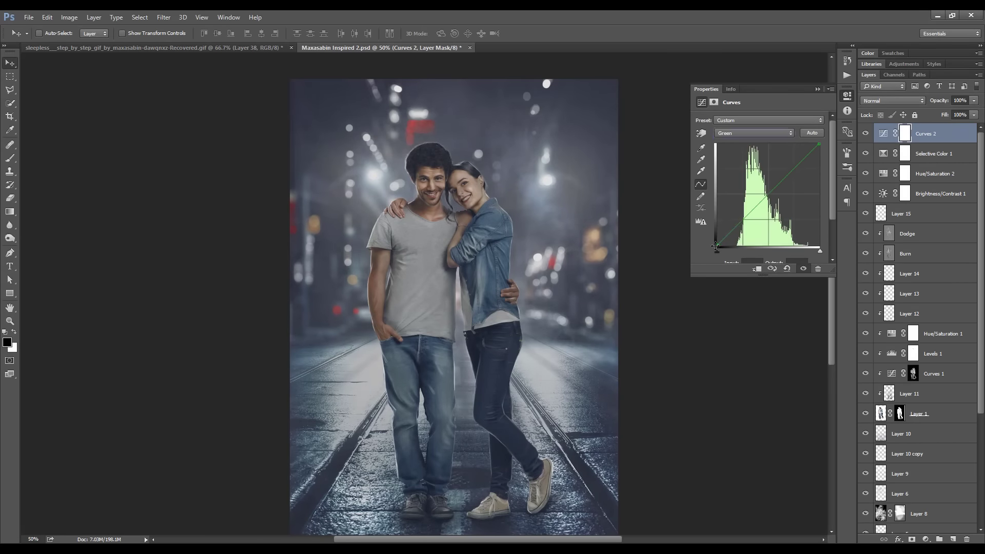
pyautogui.hotkey('alt', '5')
pyautogui.moveTo(718, 247); pyautogui.dragTo(718, 237)
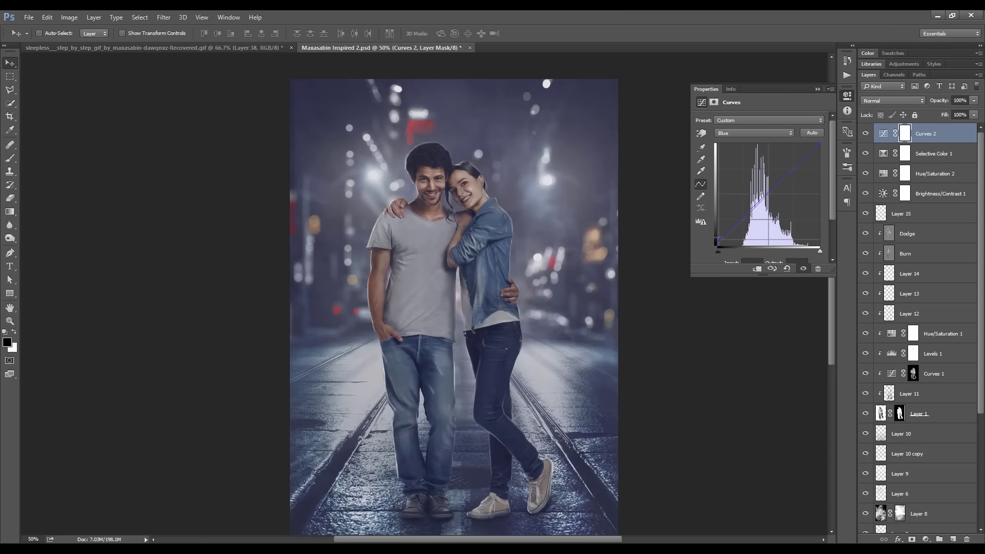
pyautogui.hotkey('alt', '2')
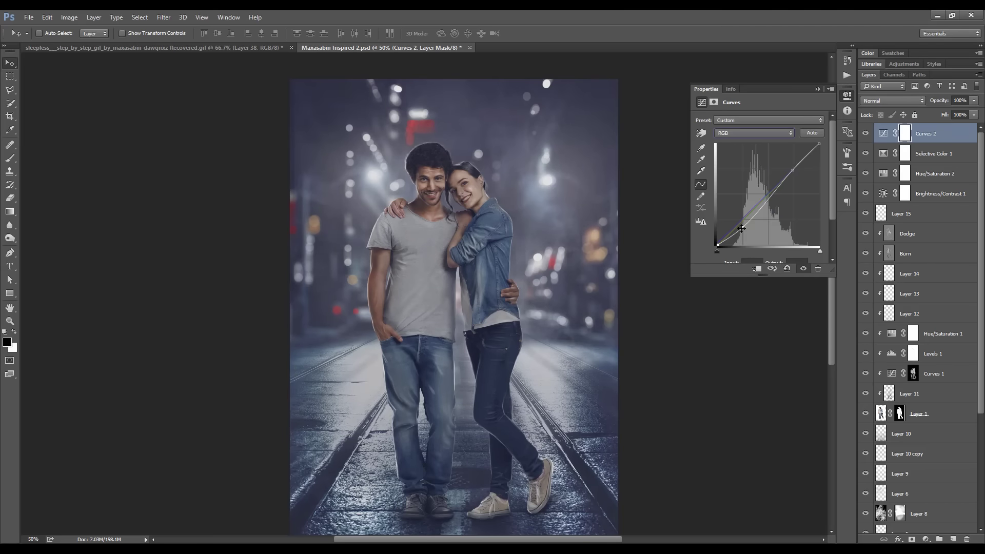
pyautogui.moveTo(790, 167); pyautogui.dragTo(793, 169)
# Hide Selective Color to compare, and check the Brightness/Contrast settings before returning to Curves
pyautogui.scroll(2, 636, 215)
pyautogui.scroll(2, 488, 299)
pyautogui.scroll(-3, 489, 300)
pyautogui.scroll(1, 720, 136)
pyautogui.click(865, 154)
pyautogui.click(923, 194)
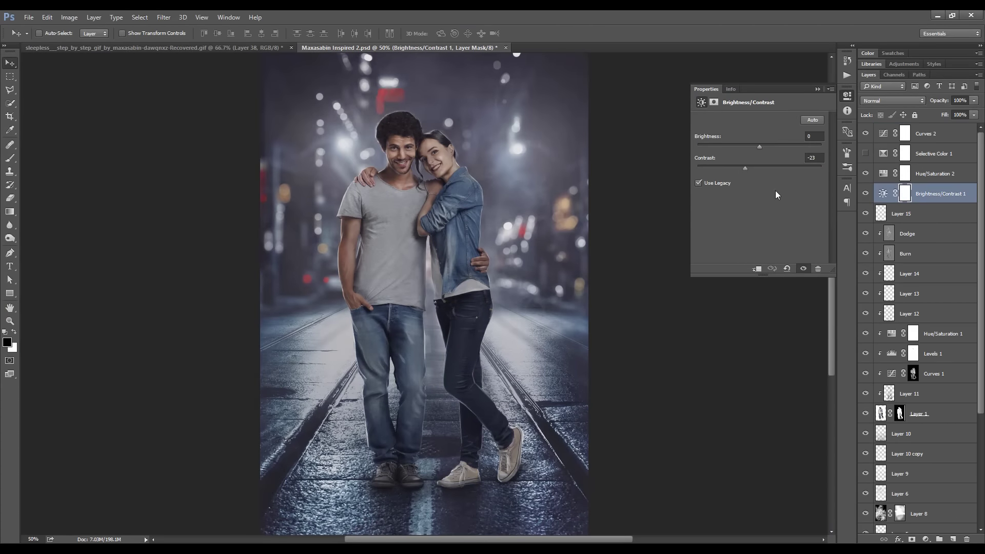
pyautogui.hotkey('alt', '.')
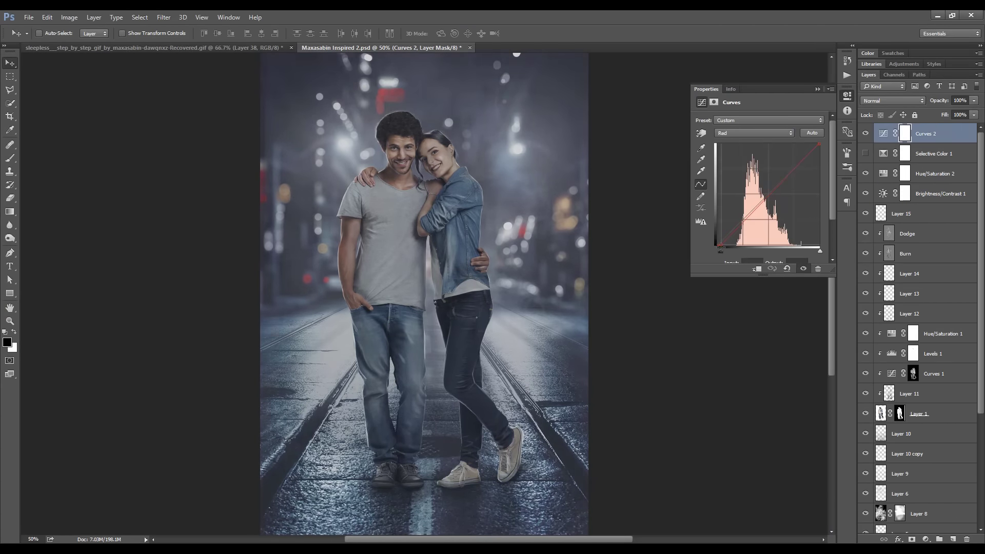
pyautogui.hotkey('ctrl', 'Tab')
pyautogui.hotkey('ctrl', 'Tab')
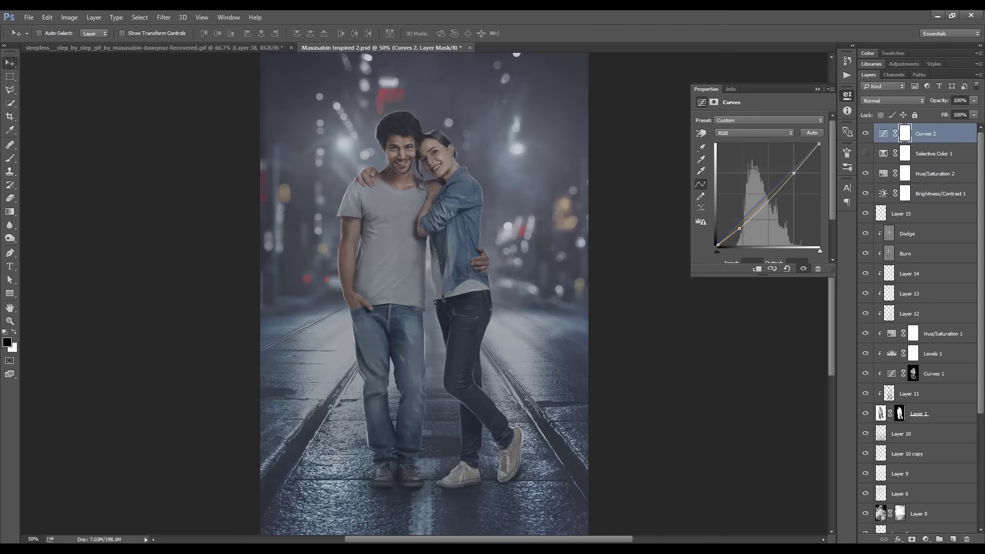
# Inspect the blue and green channel curves of the top Curves adjustment
pyautogui.click(768, 133)
pyautogui.click(744, 153)
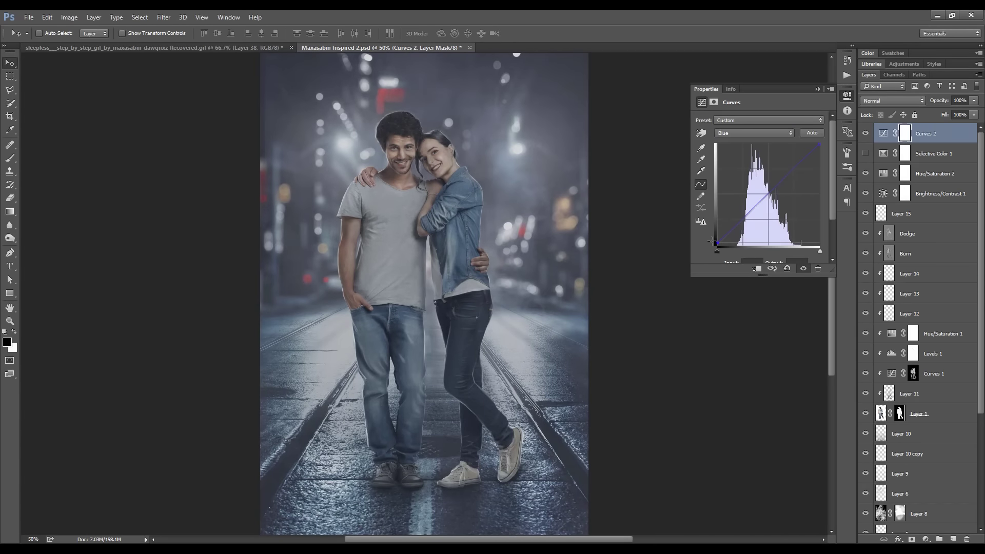
pyautogui.click(743, 132)
pyautogui.click(742, 155)
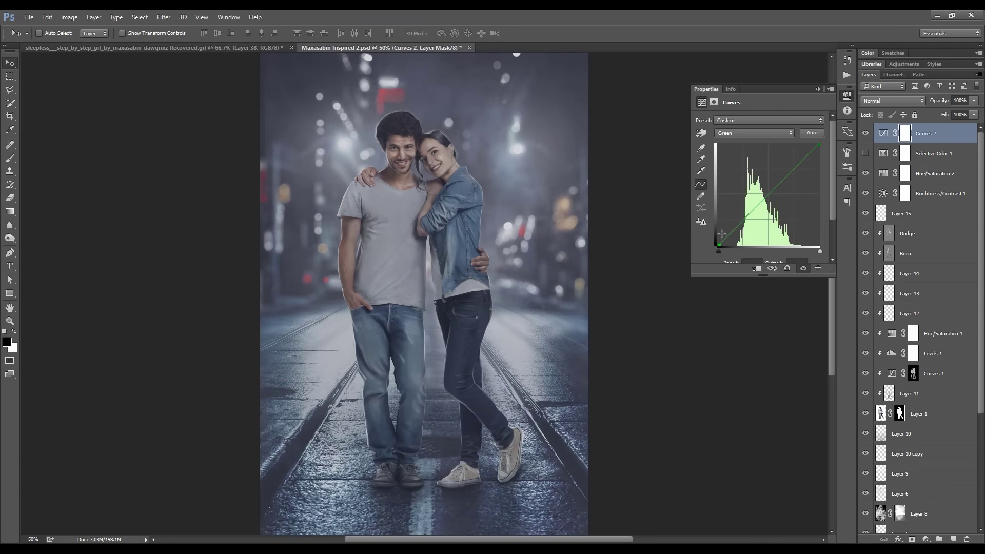
pyautogui.scroll(1, 646, 261)
# Show Selective Color again and ease its Blacks black reduction to -15
pyautogui.click(934, 153)
pyautogui.click(866, 154)
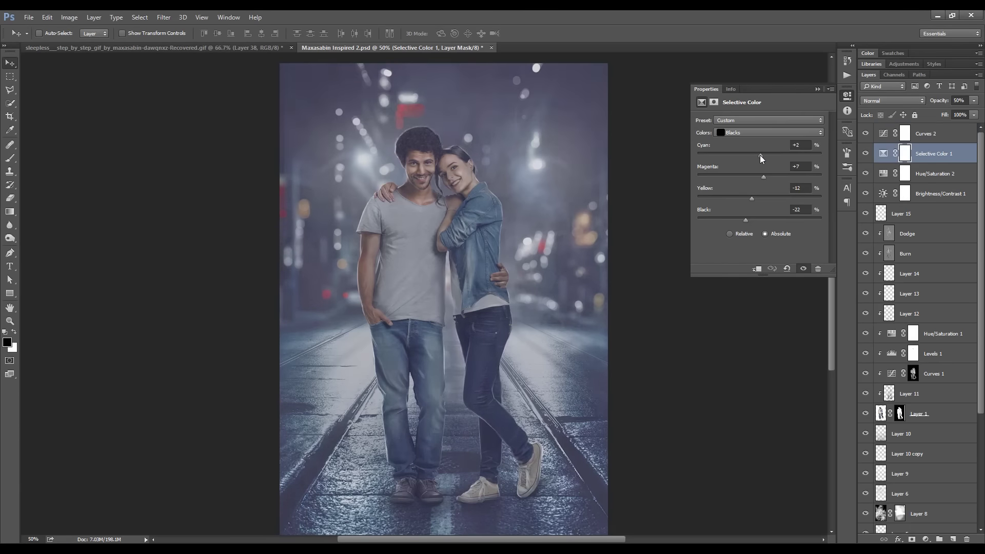
pyautogui.moveTo(745, 220); pyautogui.dragTo(750, 219)
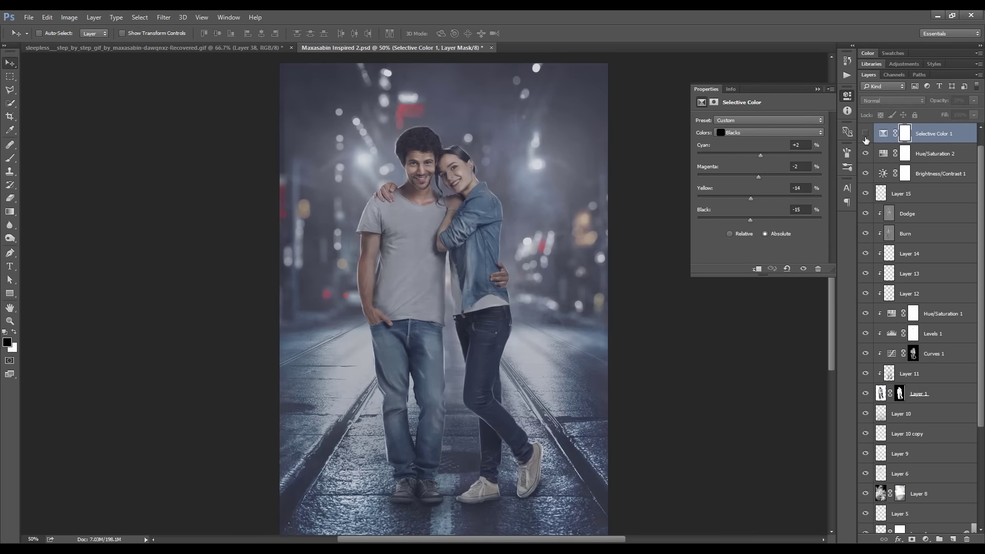
pyautogui.click(889, 313)
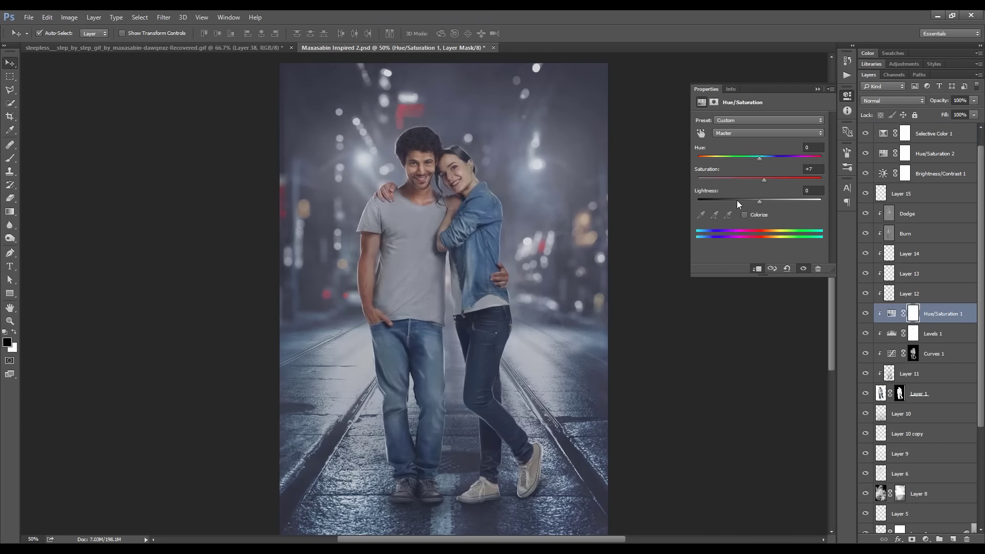
# Add a Curves adjustment above Curves 1, darkening the shadows and brightening the highlights
pyautogui.click(933, 353)
pyautogui.click(926, 539)
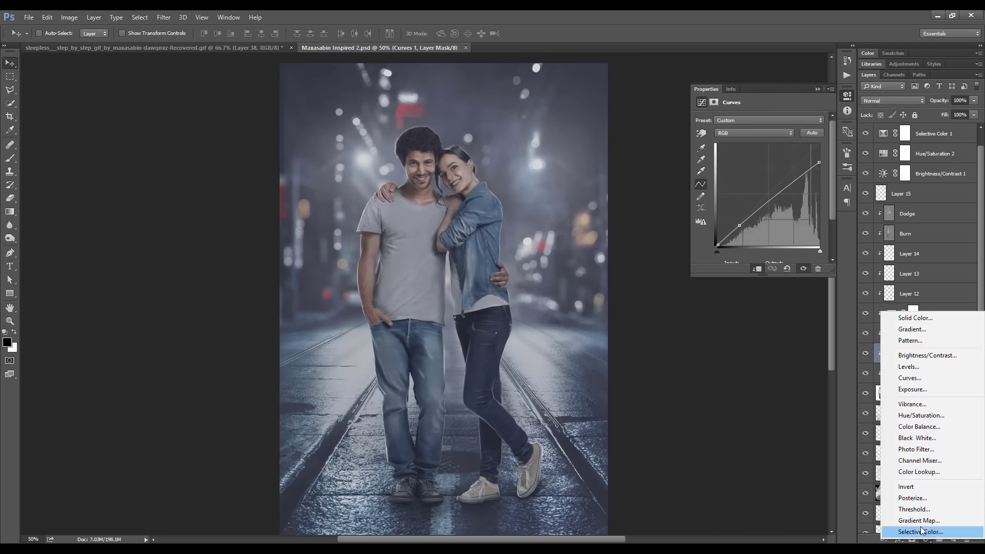
pyautogui.click(903, 382)
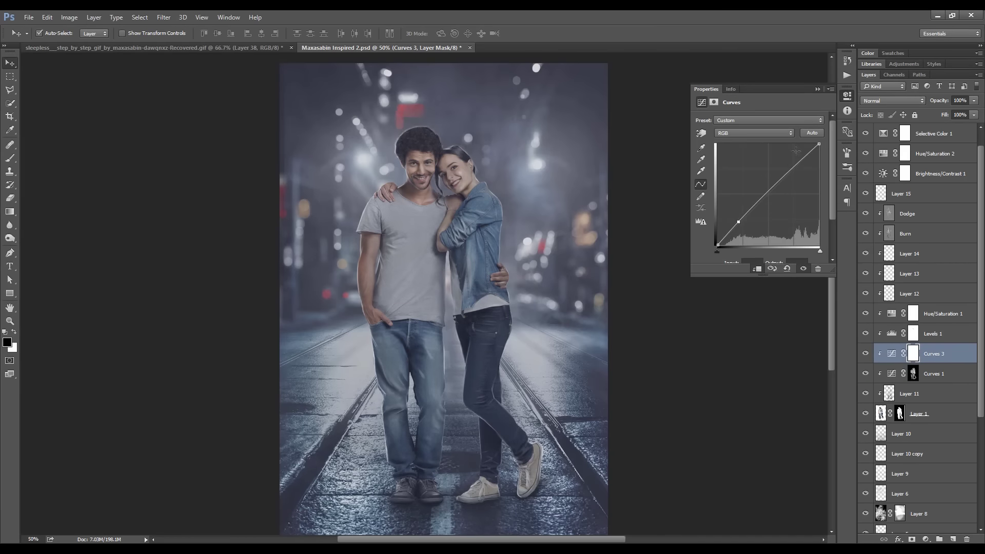
pyautogui.moveTo(742, 222); pyautogui.dragTo(739, 226)
pyautogui.click(794, 168)
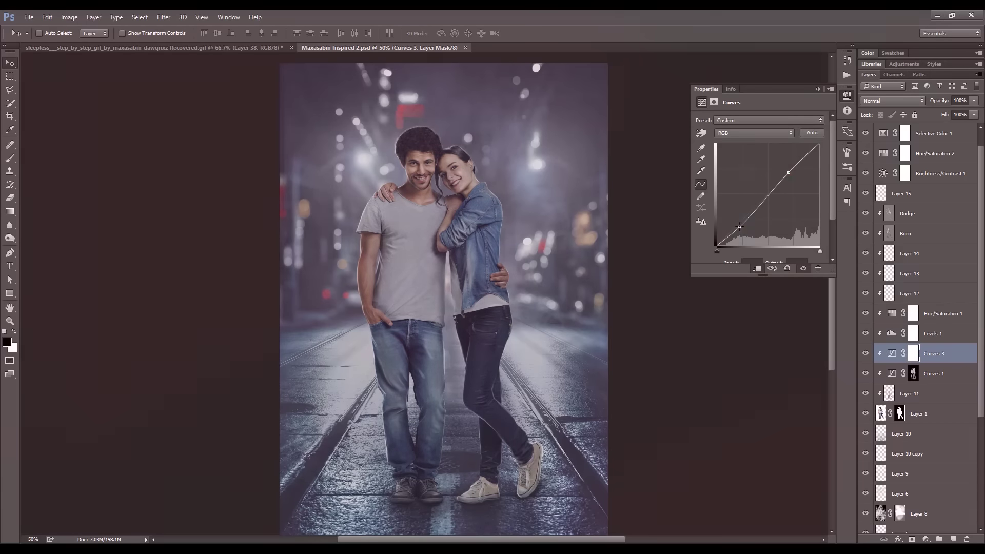